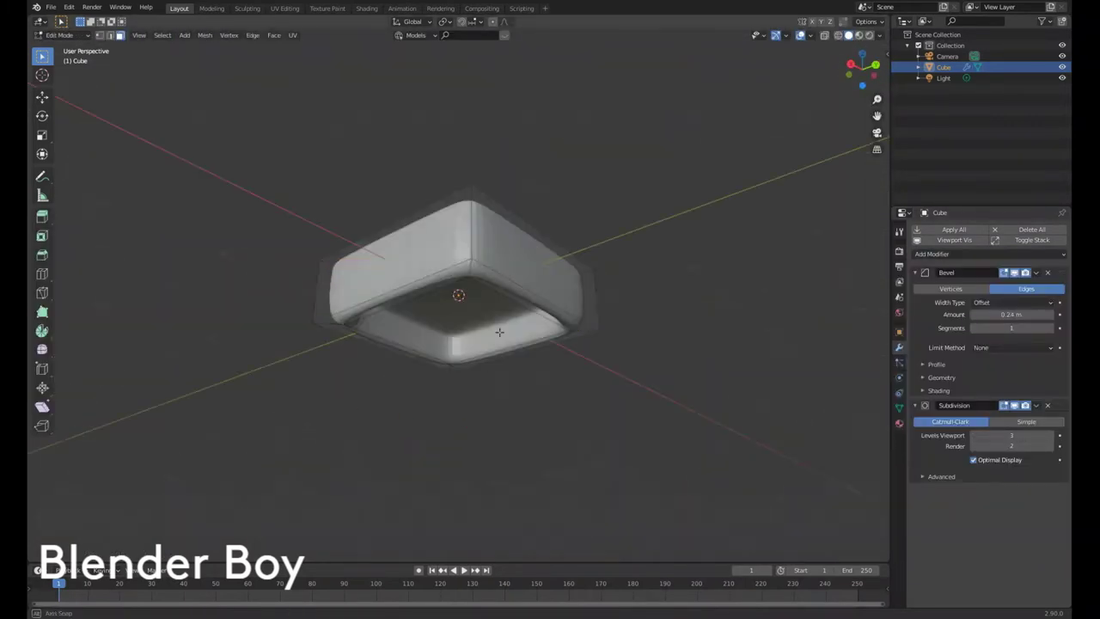
# Step: Set the Bevel to 0.11 m with 3 segments and flatten the cube along Z
pyautogui.moveTo(499, 332)
pyautogui.mouseDown(button='middle')
pyautogui.moveTo(535, 309)
pyautogui.moveTo(491, 344)
pyautogui.moveTo(487, 293)
pyautogui.mouseUp(button='middle')
pyautogui.hotkey('ctrl', 'r')
pyautogui.moveTo(493, 342); pyautogui.dragTo(762, 333, button='middle')
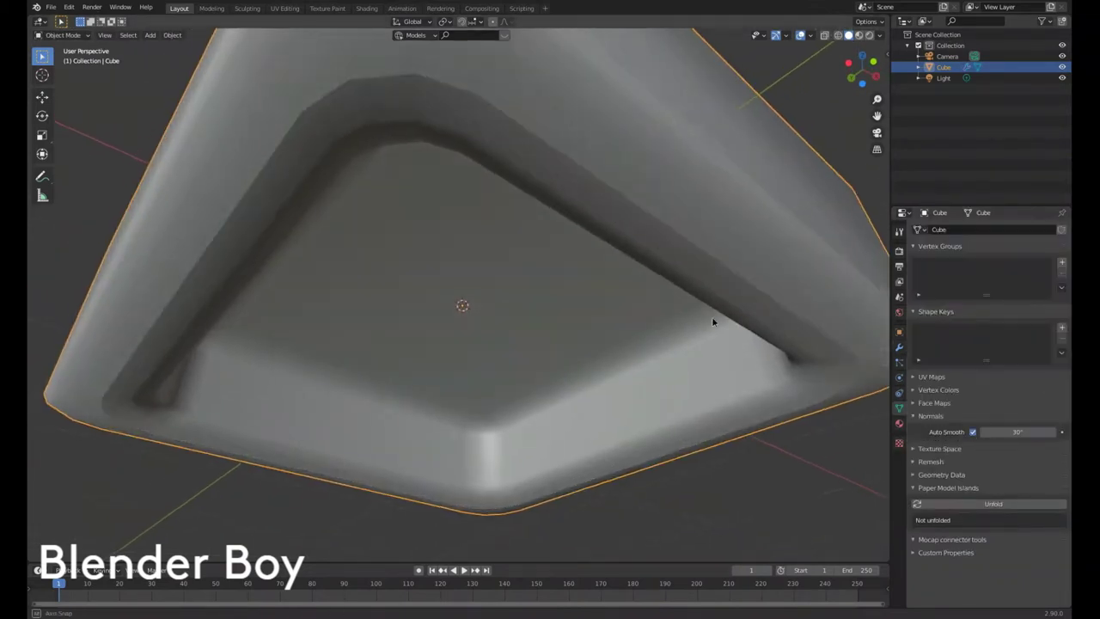
pyautogui.moveTo(1012, 314); pyautogui.dragTo(989, 314)
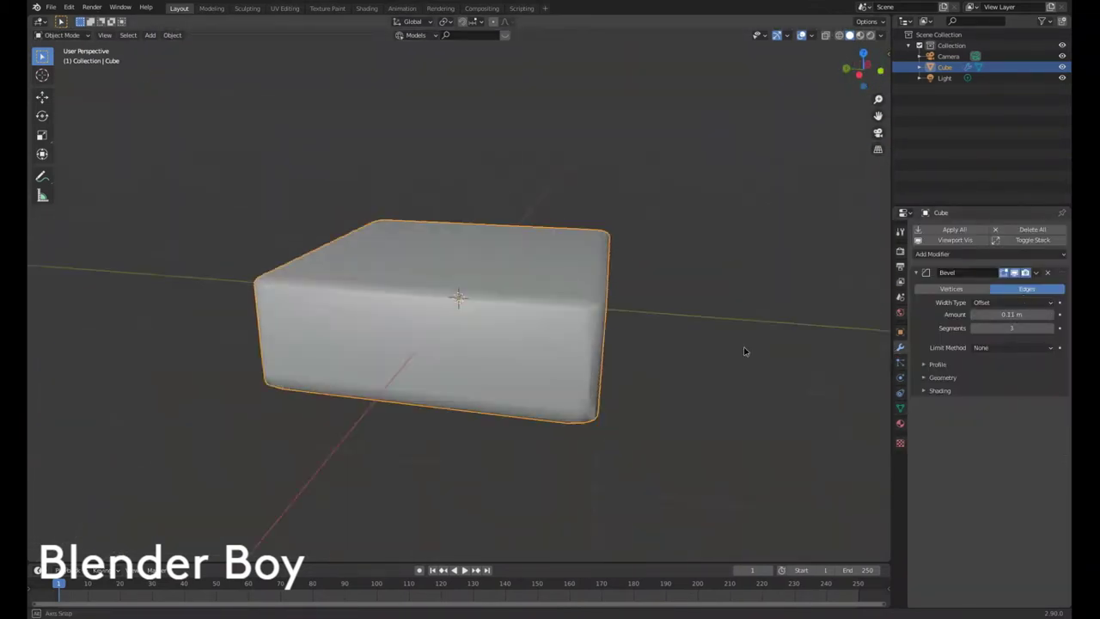
pyautogui.press('s')
pyautogui.press('z')
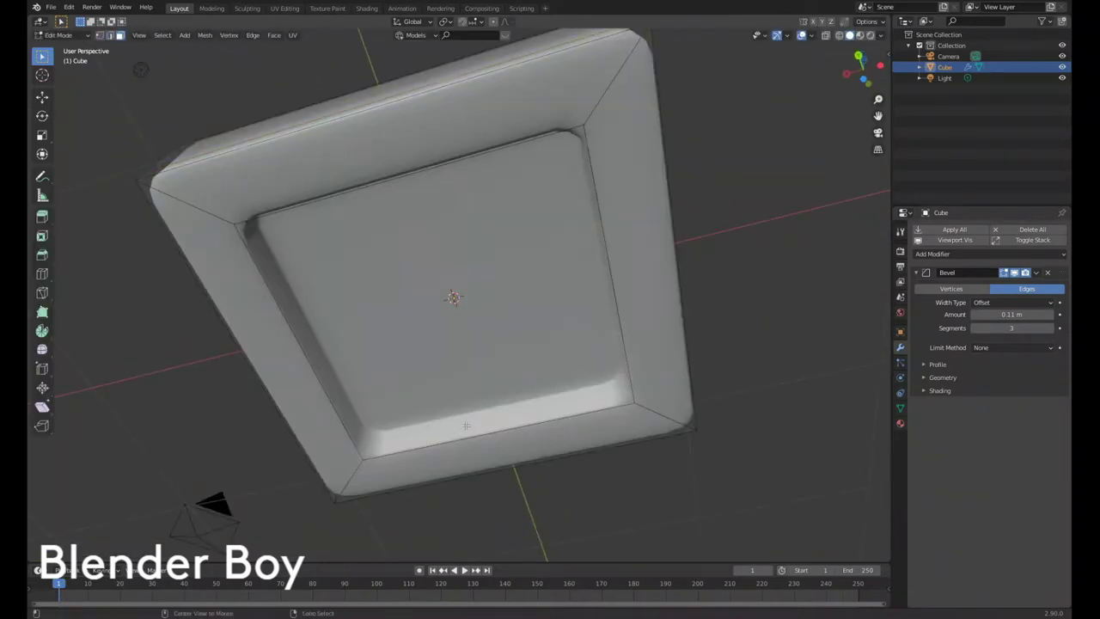
# Step: Select the tile's top face and scale it down to recess it inside a rim
pyautogui.moveTo(466, 425); pyautogui.dragTo(550, 292, button='middle')
pyautogui.click(557, 287)
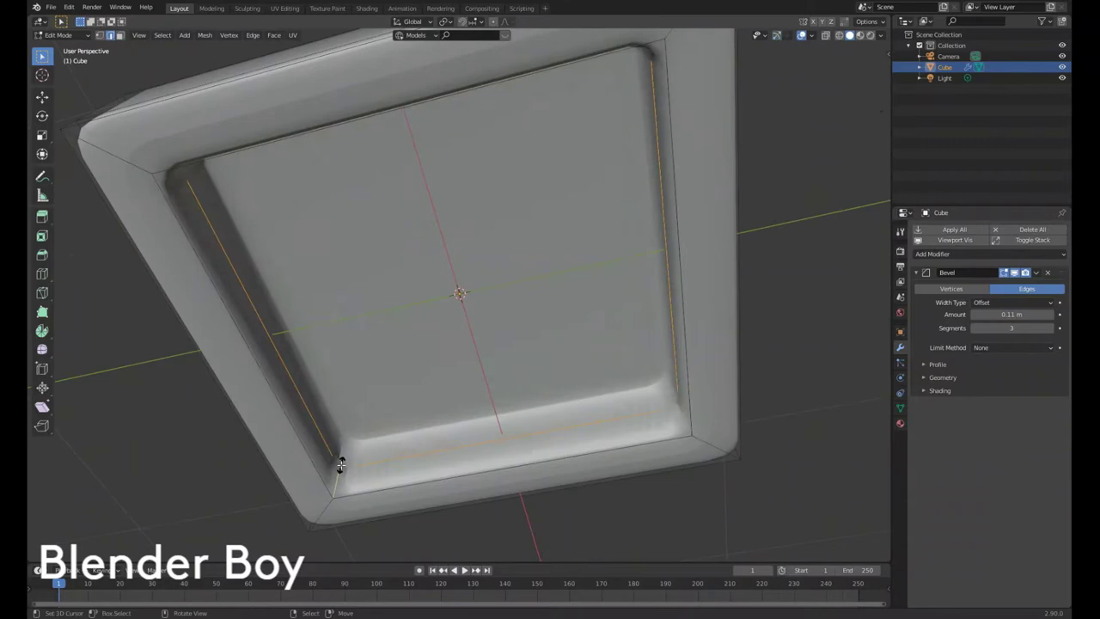
pyautogui.press('s')
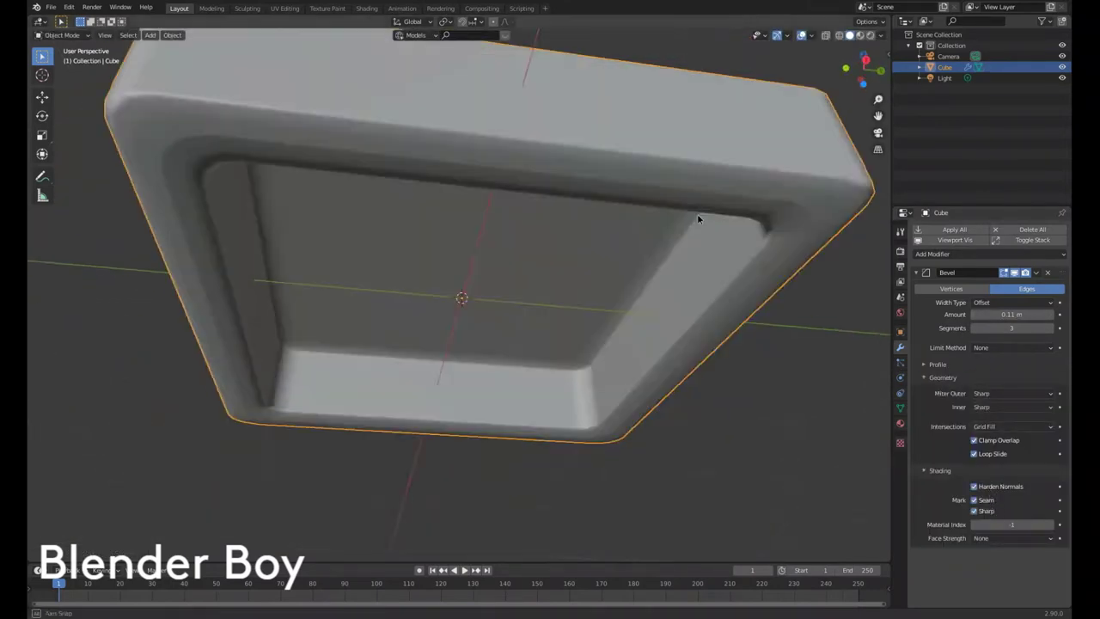
# Step: Apply the Bevel modifier and shade all of the tile's faces smooth
pyautogui.hotkey('ctrl', 'a')
pyautogui.press('Tab')
pyautogui.press('a')
pyautogui.rightClick(689, 541)
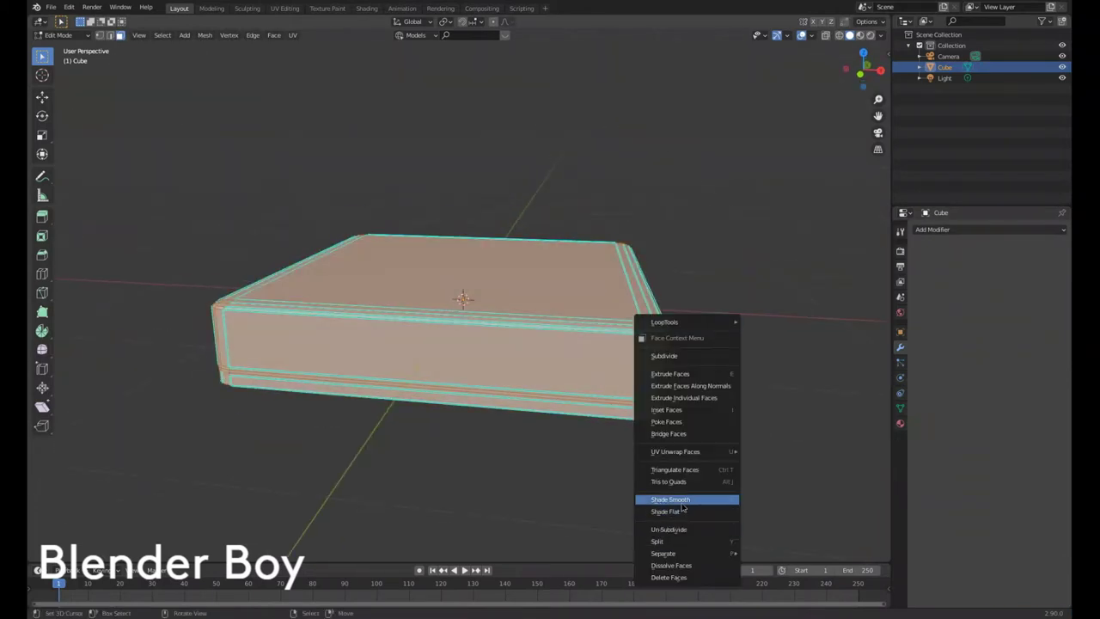
pyautogui.click(681, 500)
pyautogui.rightClick(348, 516)
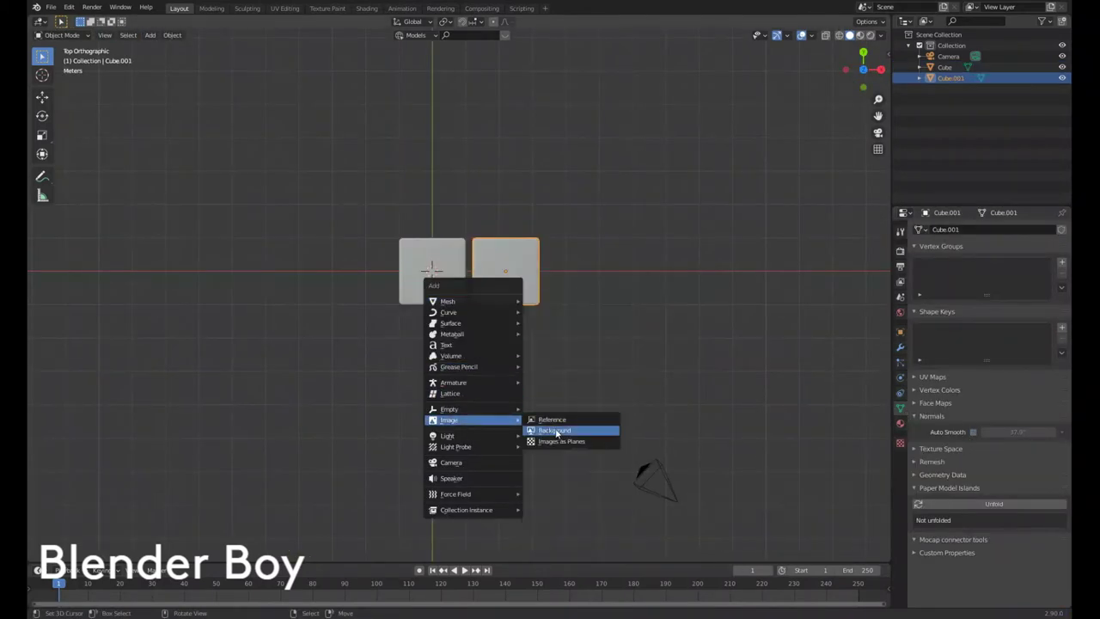
# Step: Set the column's Array modifier count to 24 tiles
pyautogui.press('Escape')
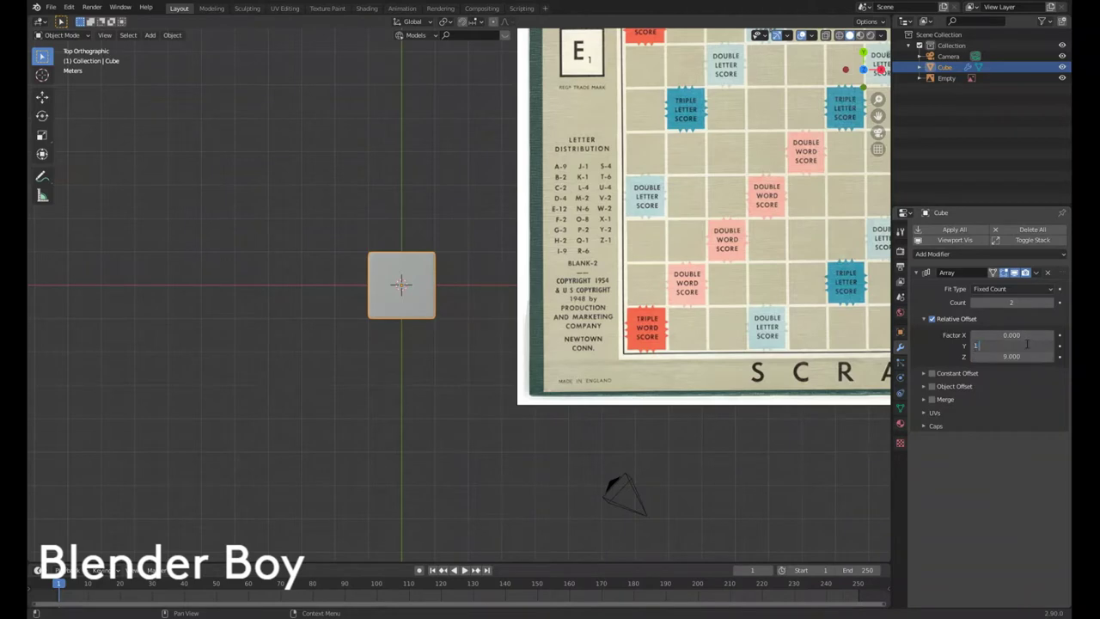
pyautogui.write('4')
pyautogui.press('Return')
pyautogui.scroll(-10, 537, 370)
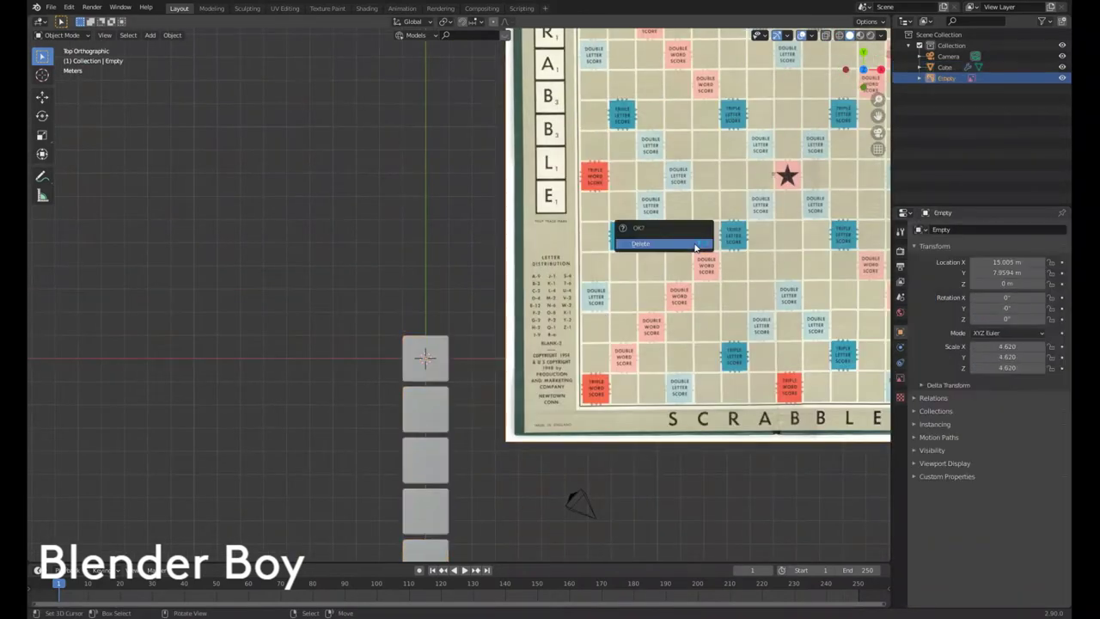
# Step: Apply the tile array and separate the column into individual tiles by loose parts
pyautogui.press('Tab')
pyautogui.press('Tab')
pyautogui.hotkey('ctrl', 'a')
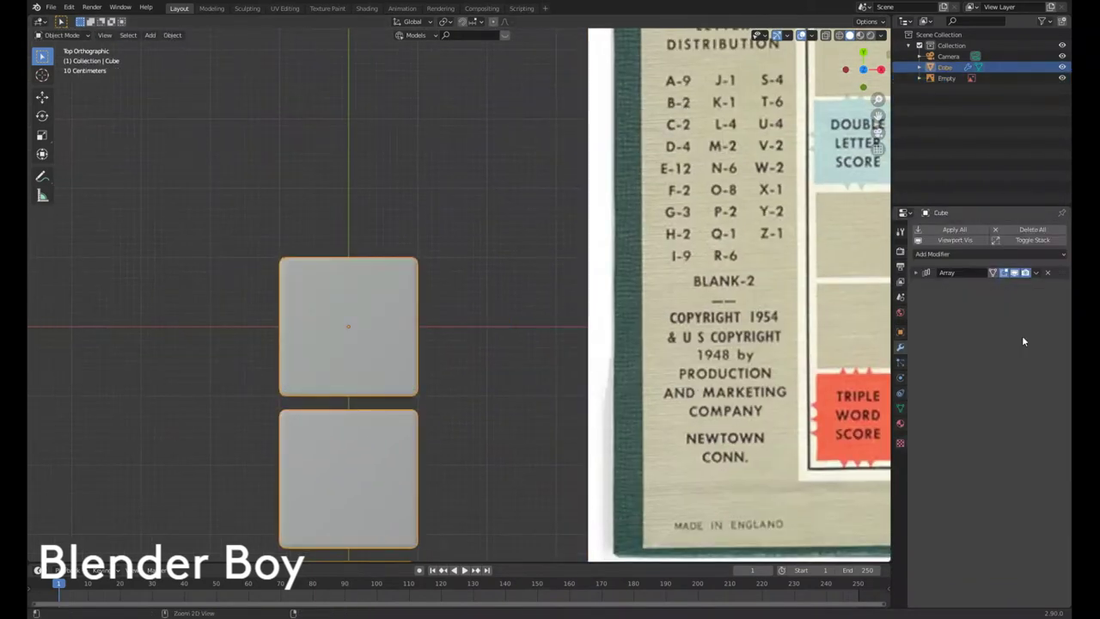
pyautogui.press('Tab')
pyautogui.press('p')
pyautogui.press('l')
pyautogui.press('Tab')
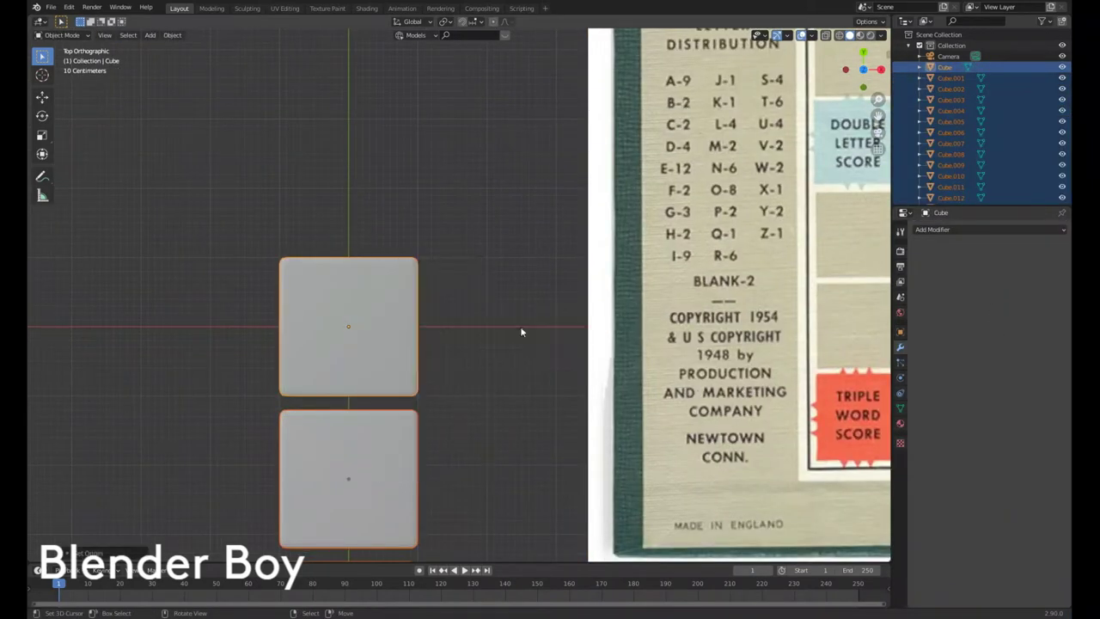
# Step: Give the top tile an Array modifier with count 9 to form a row
pyautogui.click(938, 231)
pyautogui.click(847, 249)
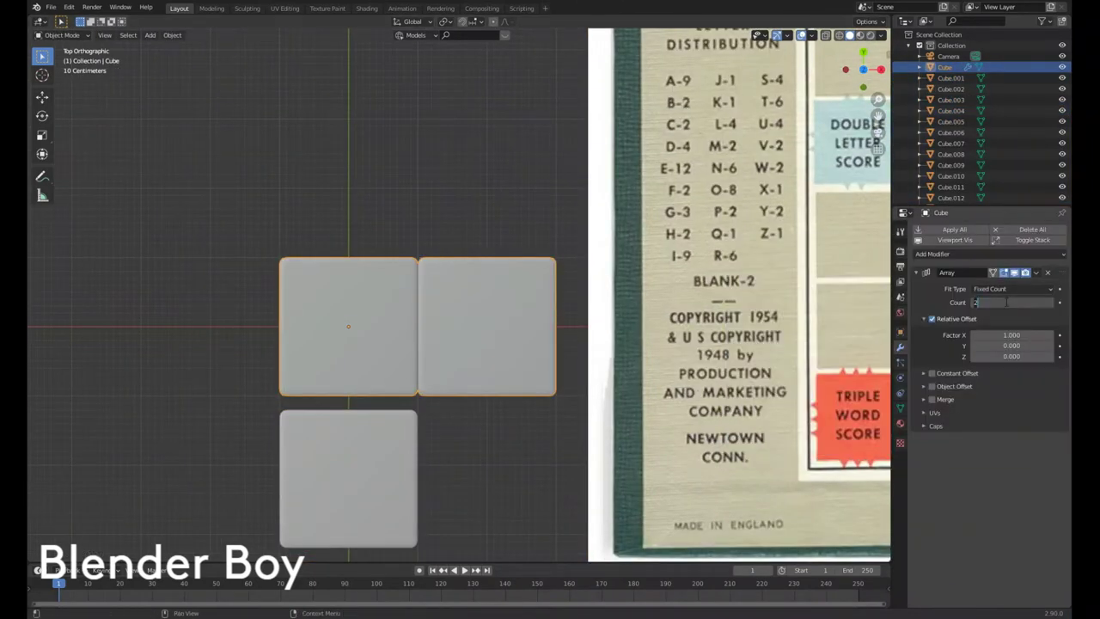
pyautogui.write('9')
pyautogui.press('Return')
pyautogui.scroll(-2, 627, 351)
pyautogui.click(404, 421)
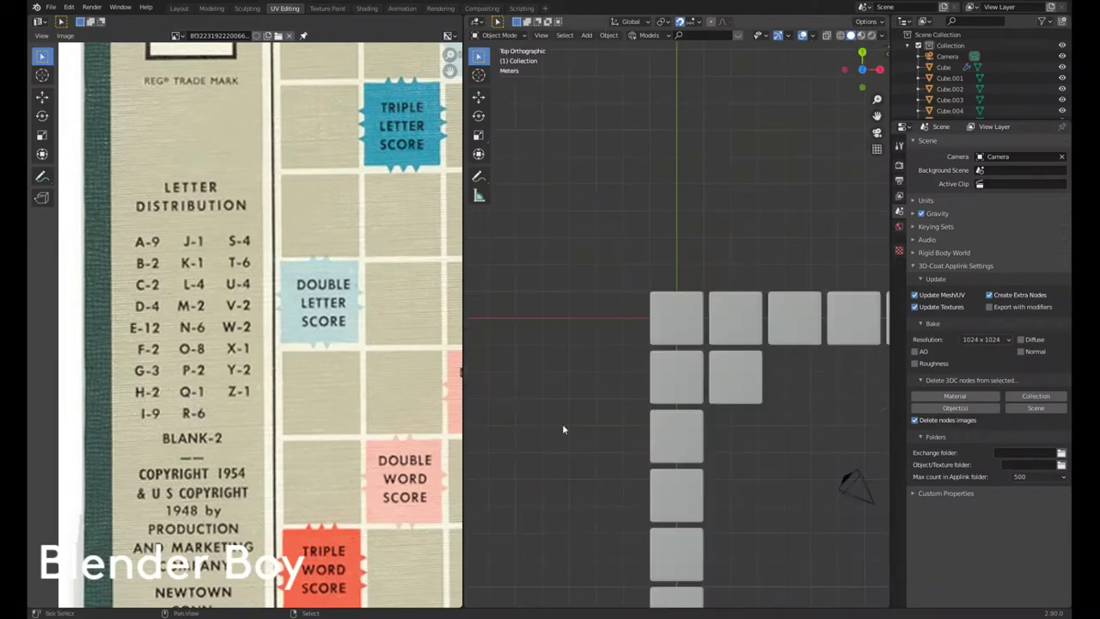
# Step: Add an Array modifier to the next tile down the column to start another row
pyautogui.rightClick(727, 380)
pyautogui.scroll(3, 690, 394)
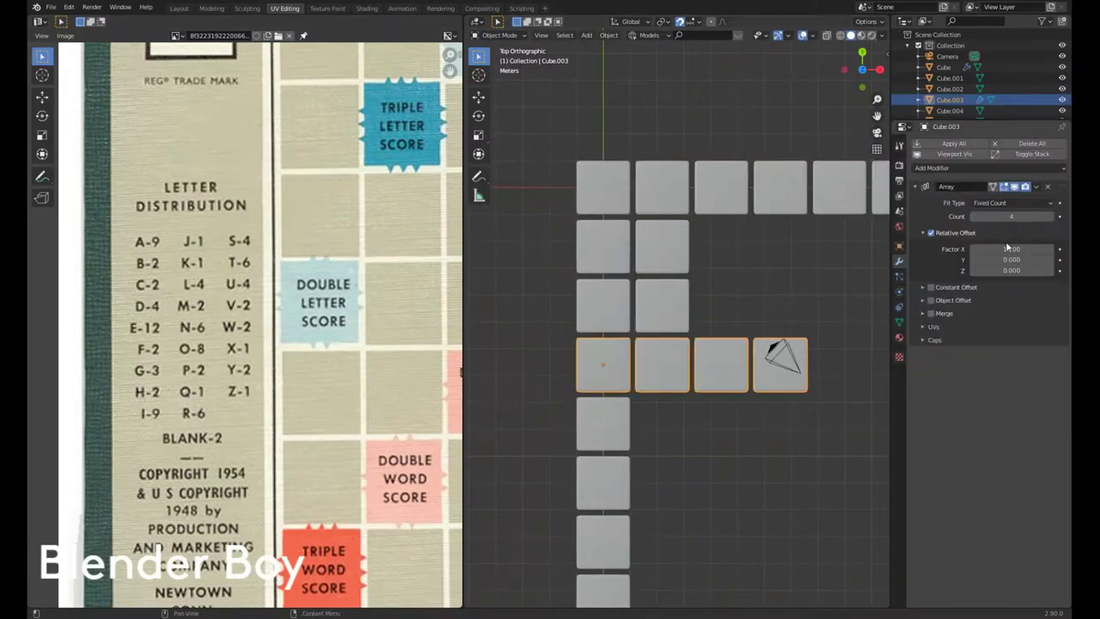
pyautogui.click(609, 287)
pyautogui.click(988, 143)
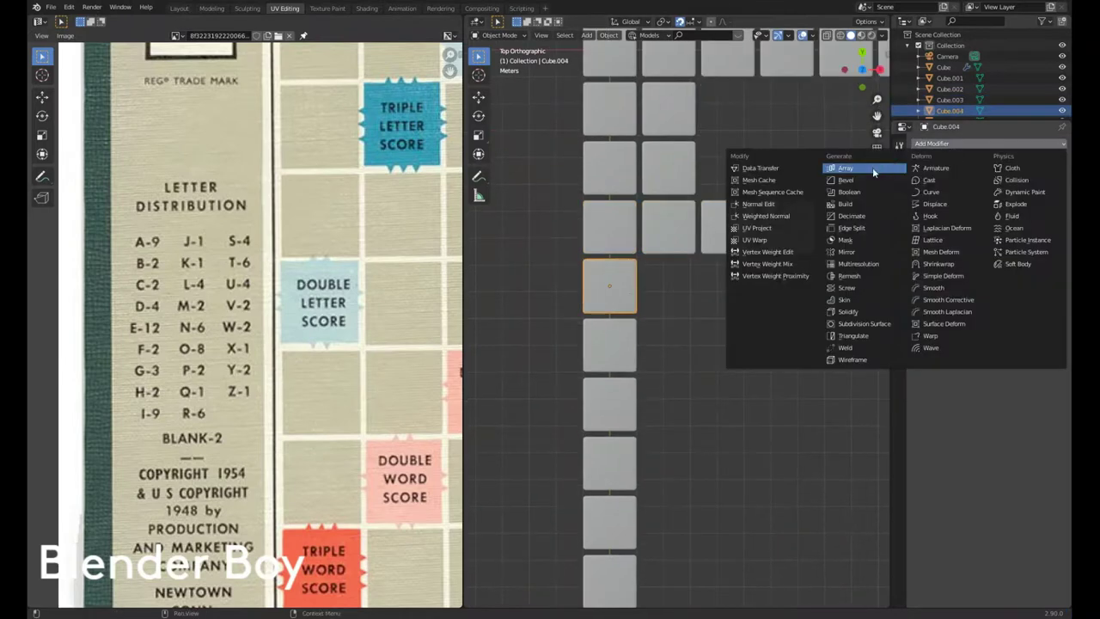
pyautogui.click(872, 169)
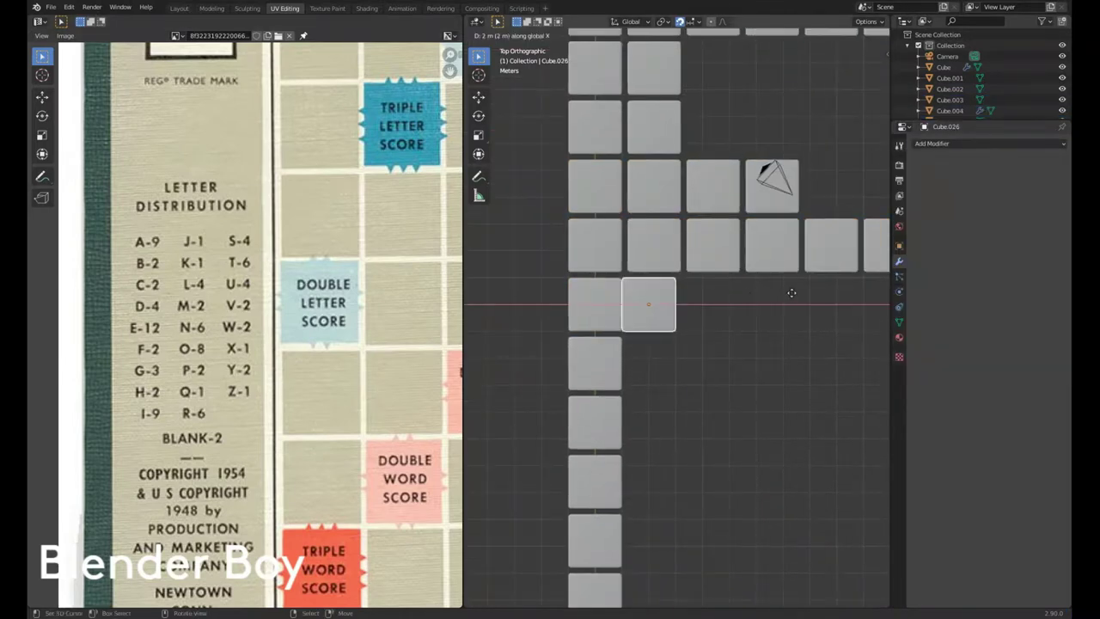
pyautogui.click(792, 292)
pyautogui.scroll(4, 744, 318)
# Step: Duplicate a tile, place it below the original and delete the extra tile
pyautogui.hotkey('shift', 'd')
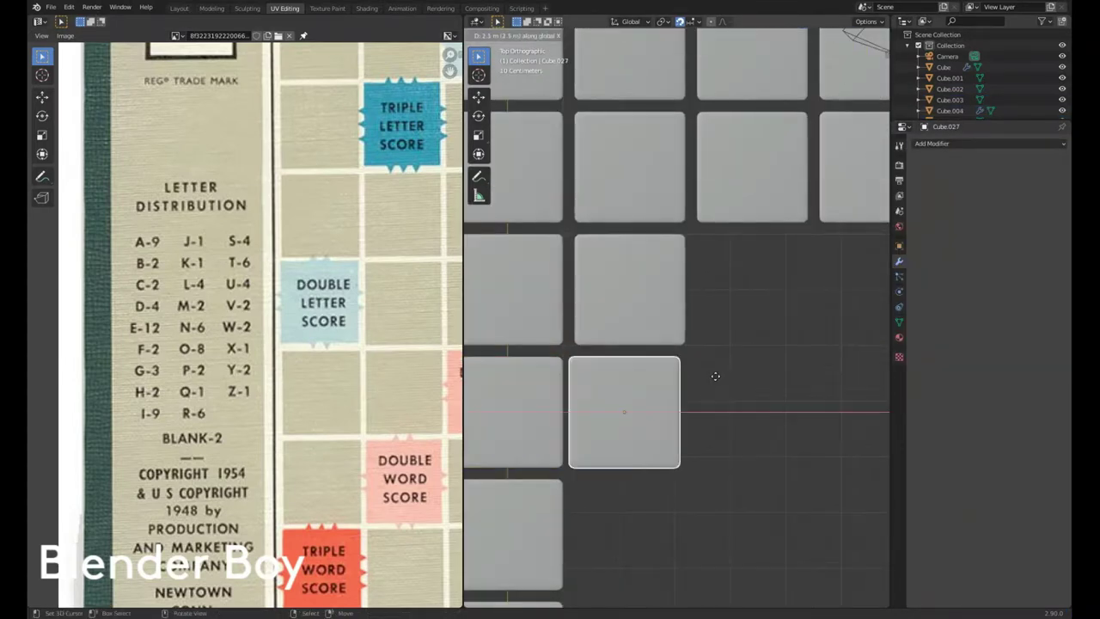
pyautogui.click(845, 368)
pyautogui.scroll(-4, 622, 441)
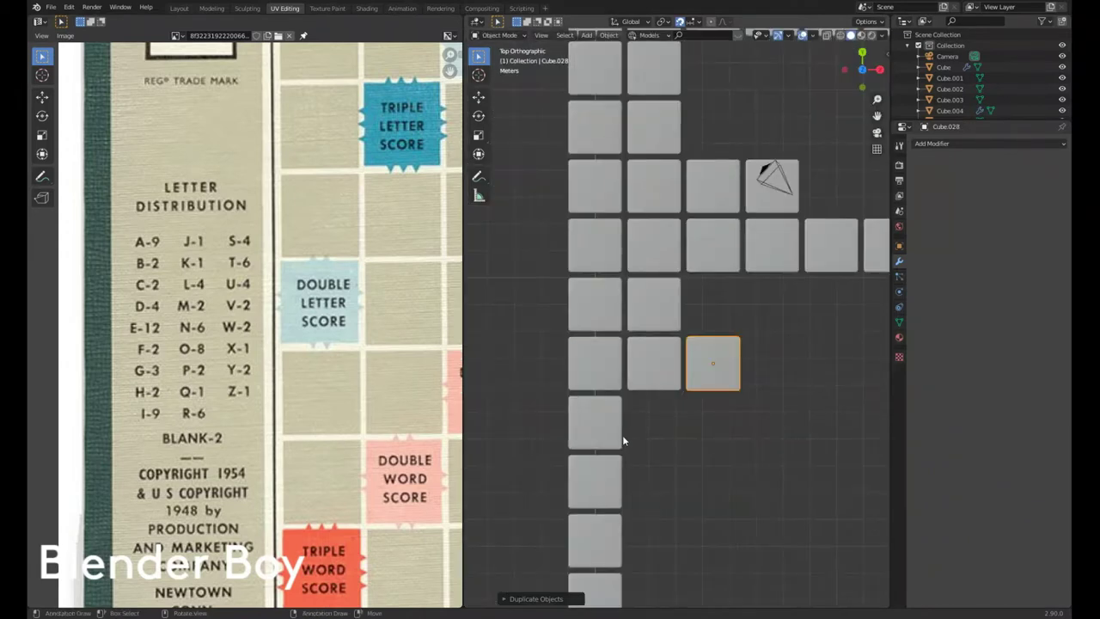
pyautogui.click(708, 411)
pyautogui.scroll(3, 679, 404)
pyautogui.press('Delete')
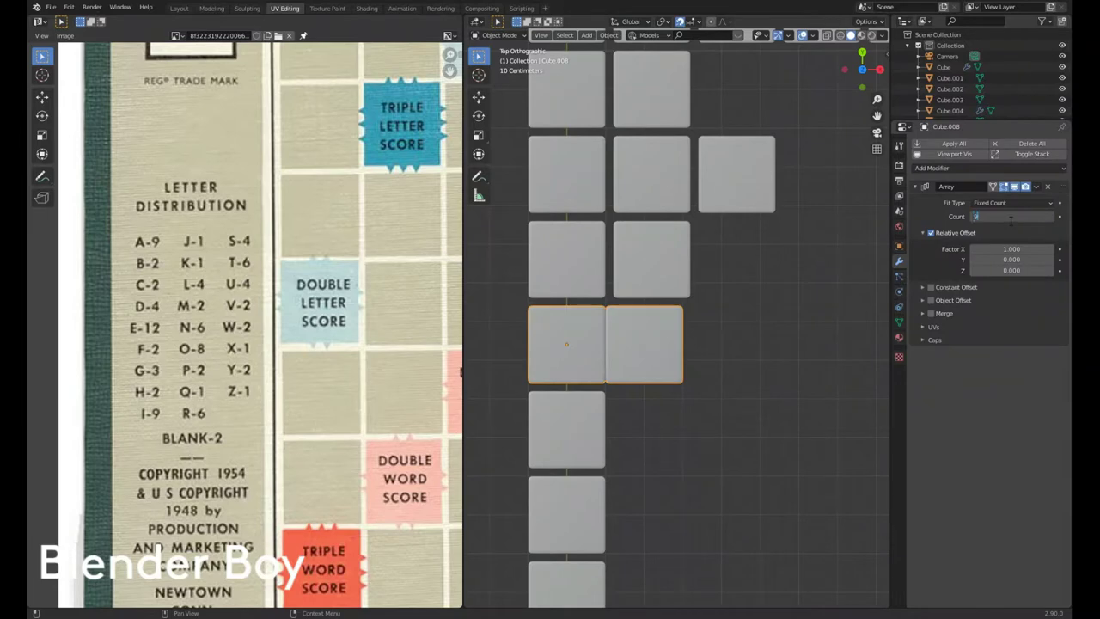
# Step: Adjust the two-tile row's copy count and repeat the array on the next tile
pyautogui.scroll(-3, 851, 320)
pyautogui.click(626, 384)
pyautogui.click(1027, 216)
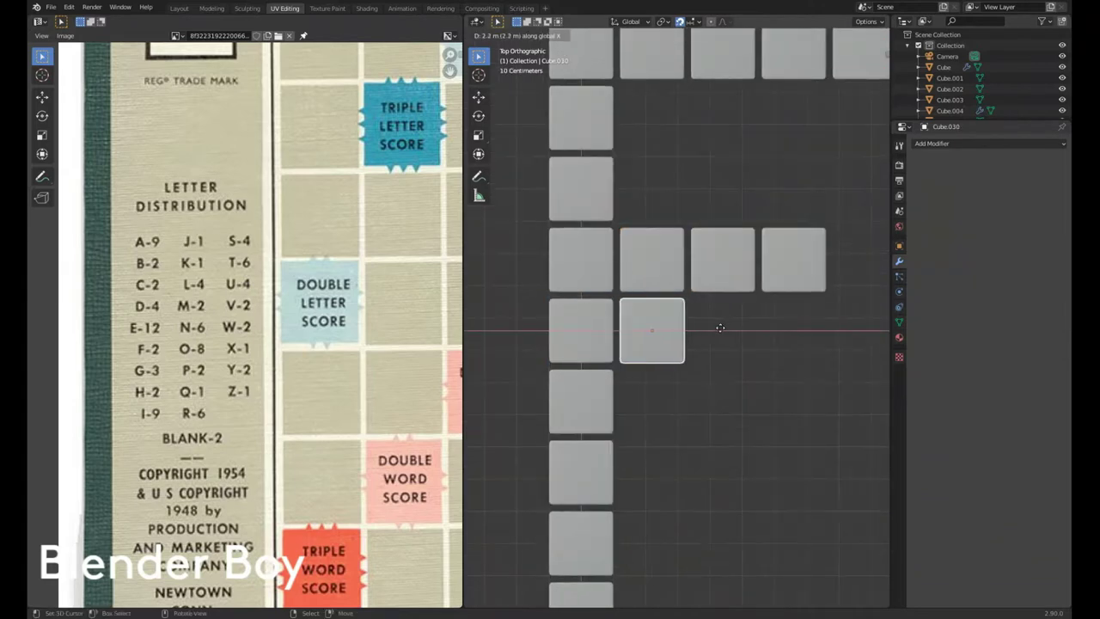
pyautogui.hotkey('shift', 'r')
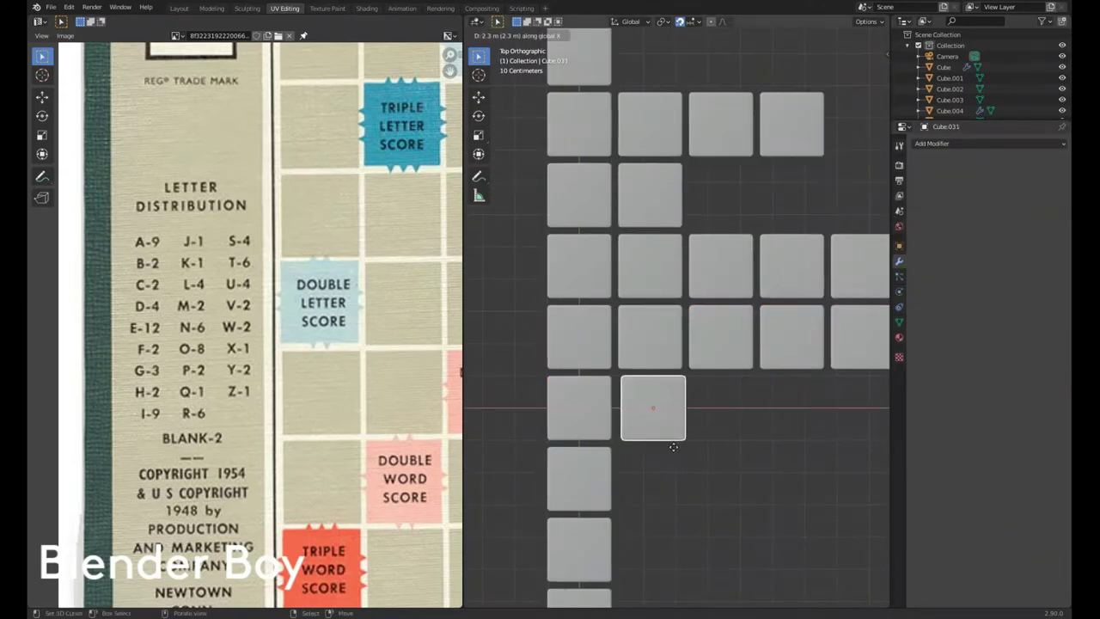
# Step: Add Array modifiers to the next column tiles, making one row six tiles long
pyautogui.click(575, 437)
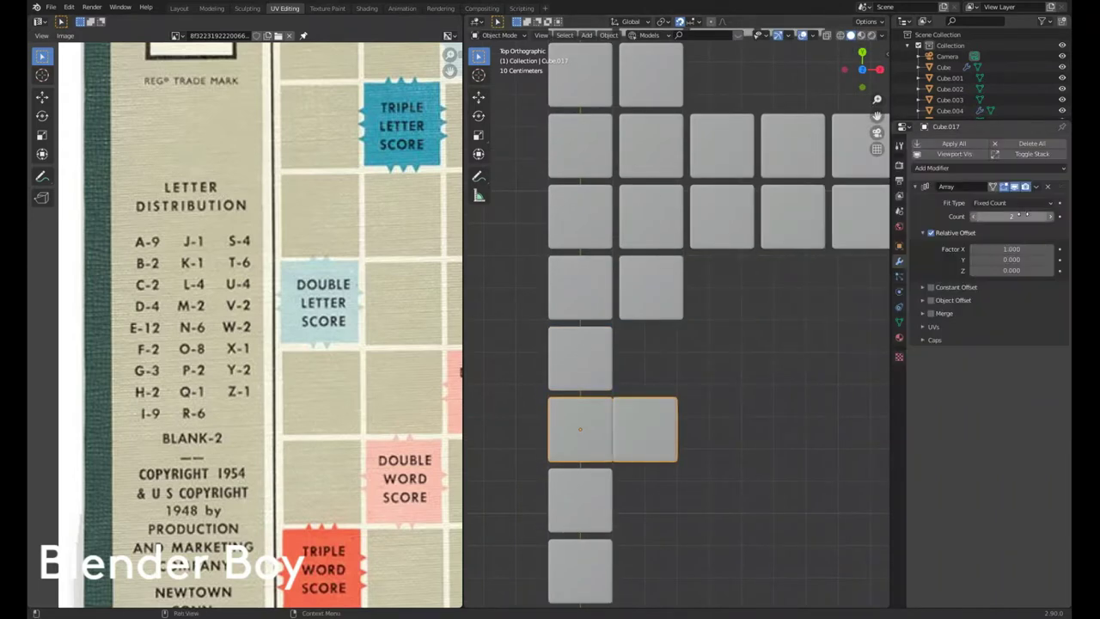
pyautogui.click(644, 388)
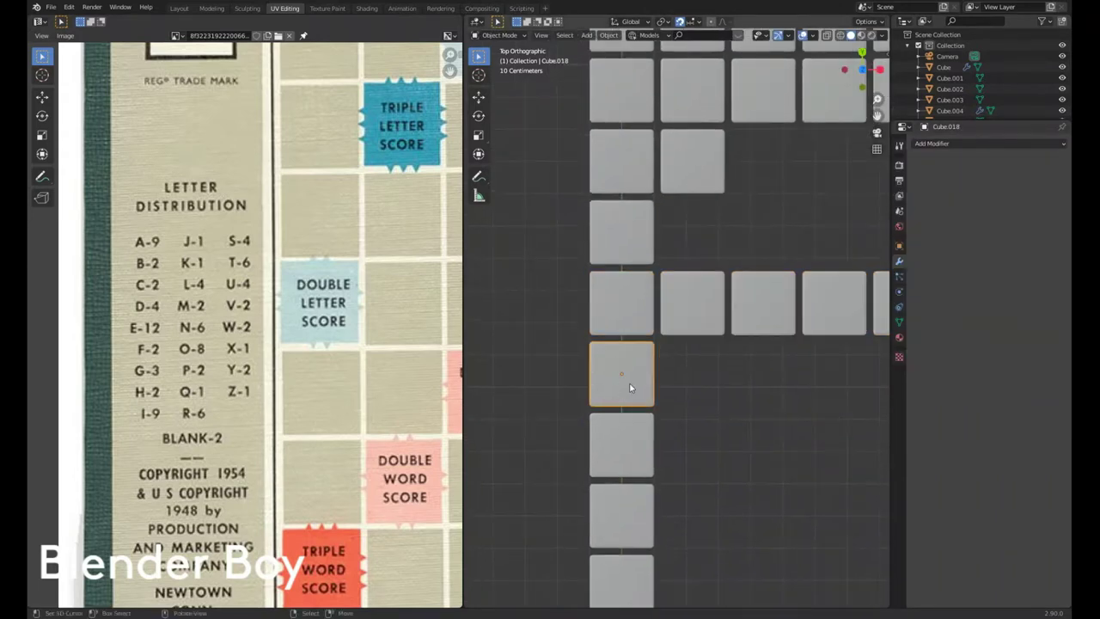
pyautogui.click(989, 143)
pyautogui.click(832, 164)
pyautogui.click(1049, 216)
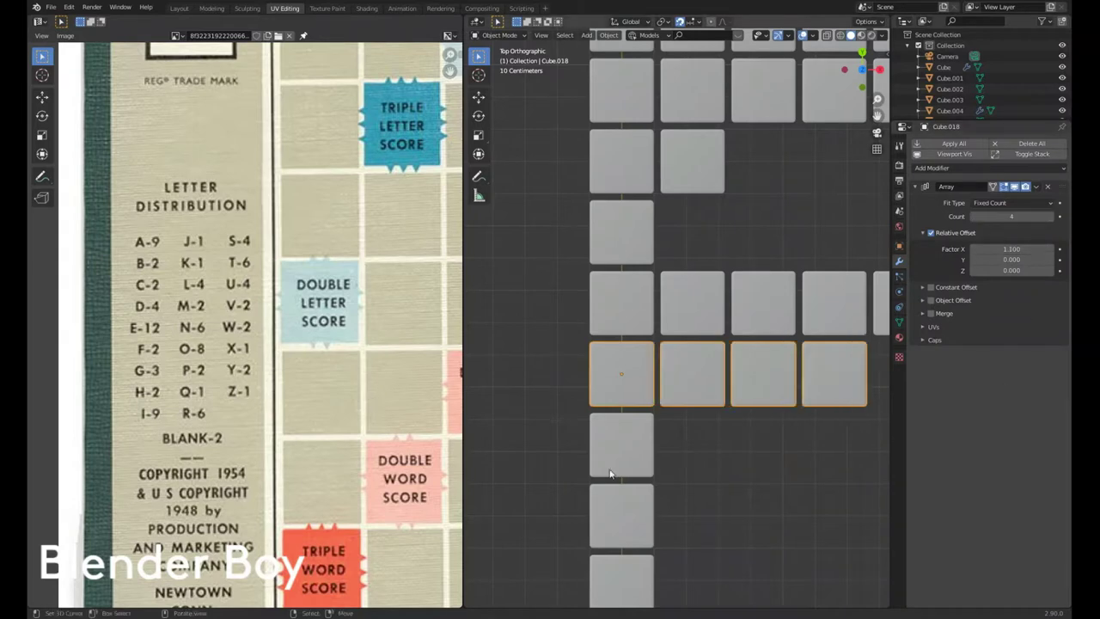
pyautogui.click(635, 452)
pyautogui.write('6')
pyautogui.press('Return')
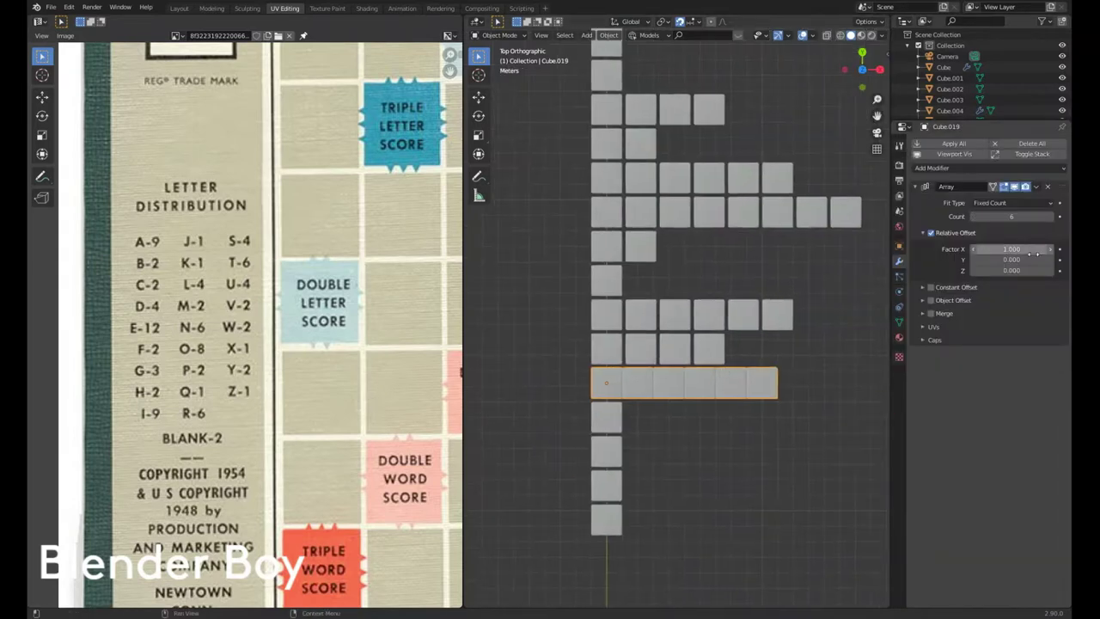
# Step: Add Array modifiers to the next two tiles, making a row four tiles long
pyautogui.click(602, 421)
pyautogui.click(989, 168)
pyautogui.click(875, 165)
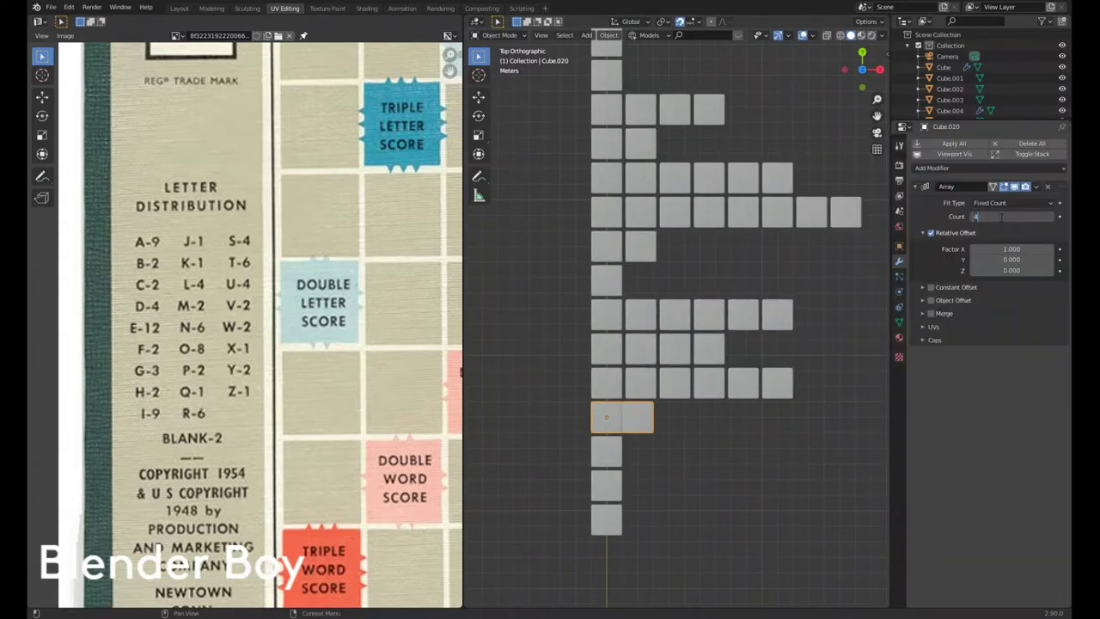
pyautogui.moveTo(1012, 216); pyautogui.dragTo(1035, 216)
pyautogui.scroll(1, 598, 392)
pyautogui.click(598, 392)
pyautogui.click(989, 168)
pyautogui.click(875, 165)
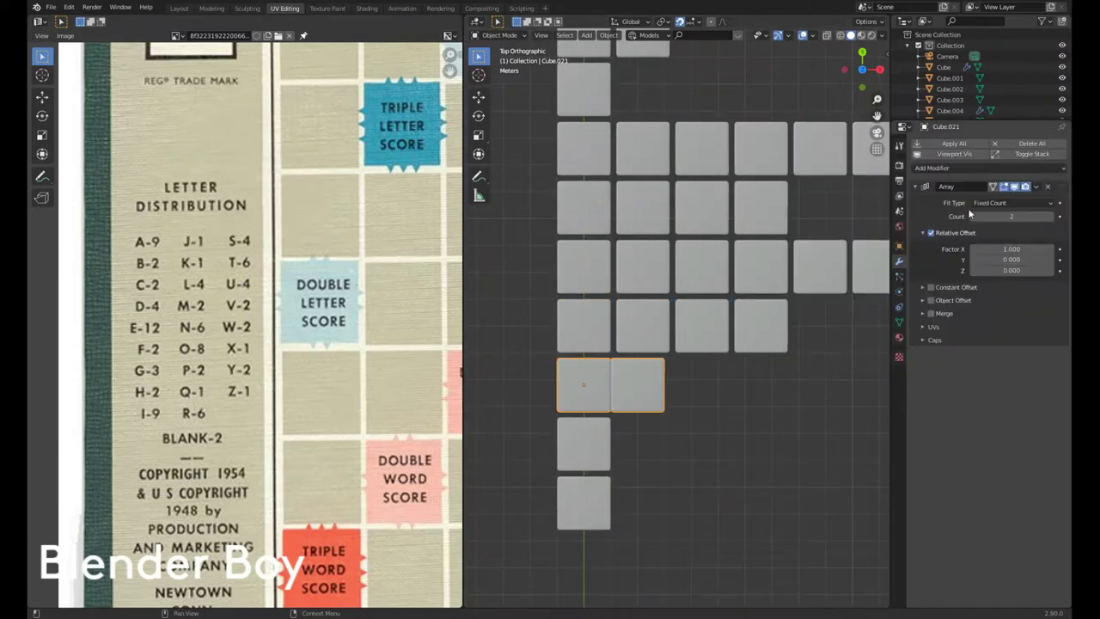
# Step: Array the next tile with 1.1 spacing and move the bottom tile upward
pyautogui.click(584, 443)
pyautogui.click(989, 144)
pyautogui.click(851, 156)
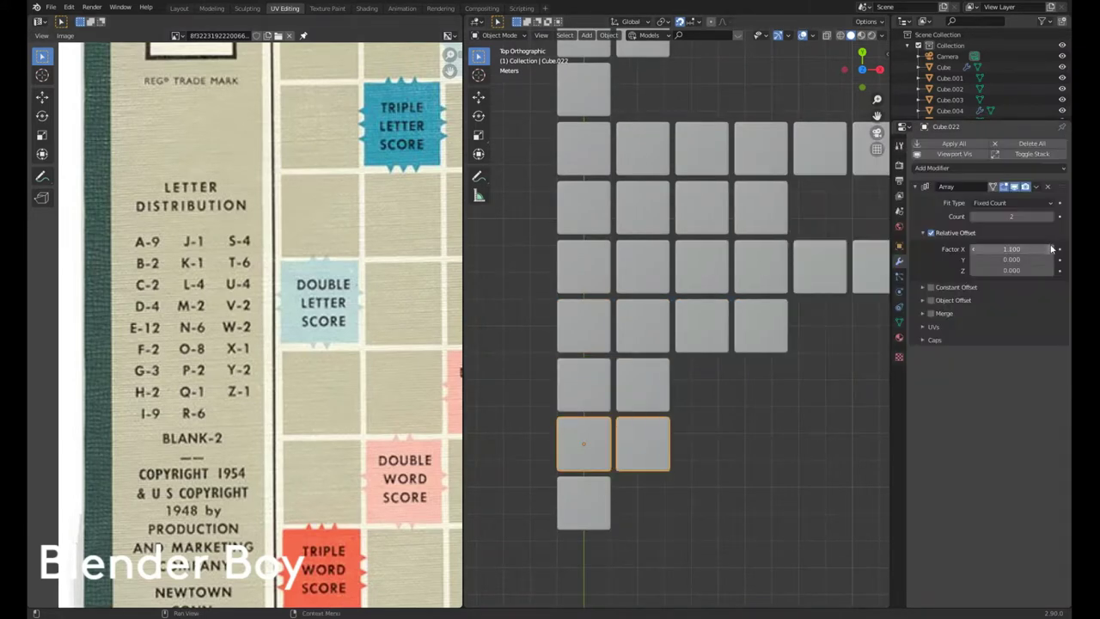
pyautogui.keyDown('shift'); pyautogui.moveTo(606, 514); pyautogui.dragTo(634, 432, button='middle'); pyautogui.keyUp('shift')
pyautogui.click(634, 431)
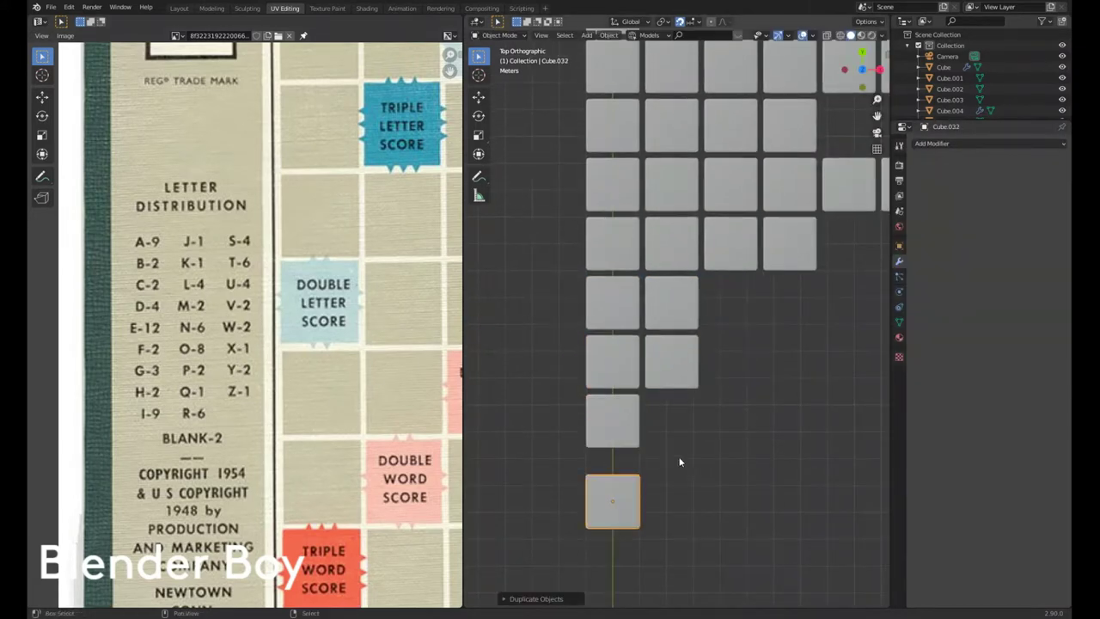
pyautogui.scroll(2, 679, 462)
pyautogui.press('g')
pyautogui.click(675, 310)
pyautogui.click(680, 294)
# Step: Apply an Array on the bottom tile and place a duplicated tile beneath
pyautogui.click(989, 143)
pyautogui.click(851, 155)
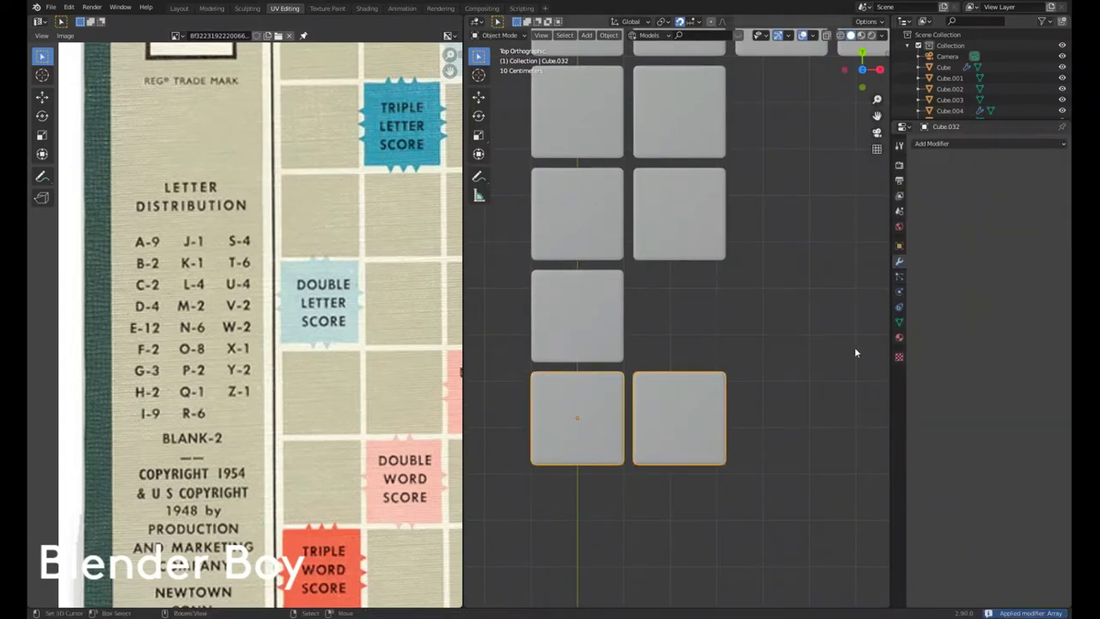
pyautogui.hotkey('ctrl', 'a')
pyautogui.scroll(-1, 611, 317)
pyautogui.click(611, 317)
pyautogui.click(603, 487)
pyautogui.scroll(-4, 668, 381)
pyautogui.moveTo(668, 381); pyautogui.dragTo(712, 323, button='middle')
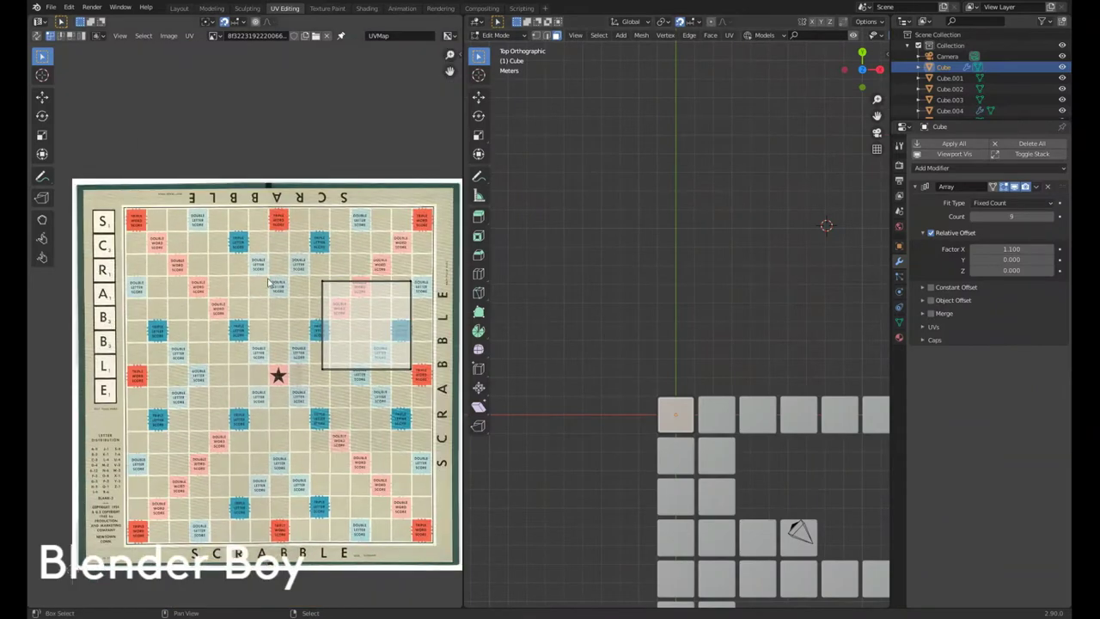
# Step: Use the letter image as the tile's Base Color texture, unwrap it and move the UV island
pyautogui.click(975, 302)
pyautogui.click(842, 344)
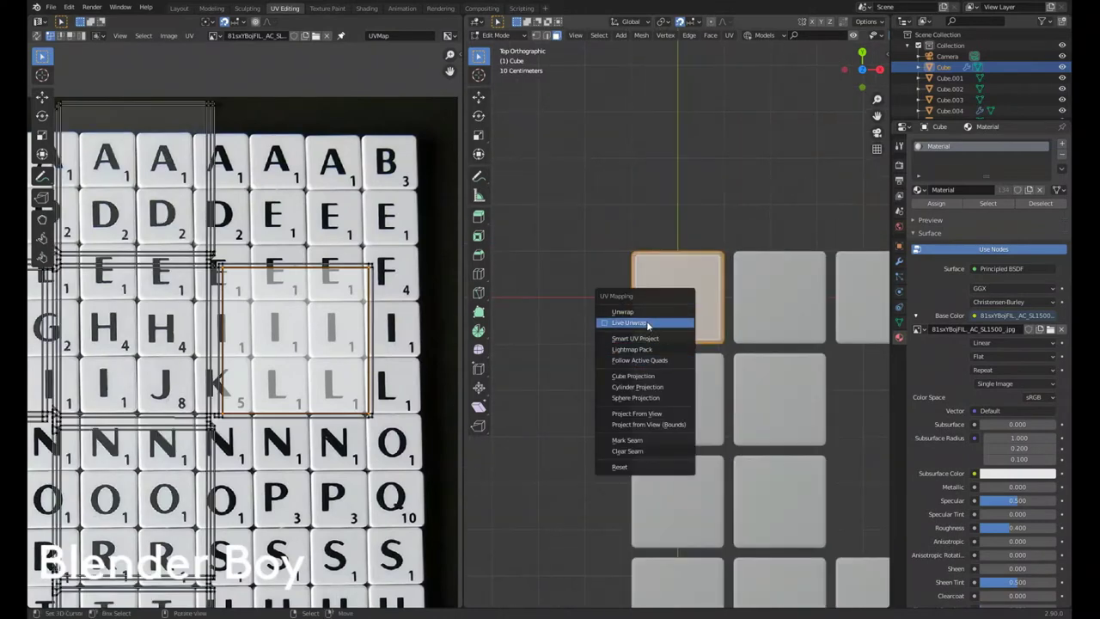
pyautogui.click(647, 312)
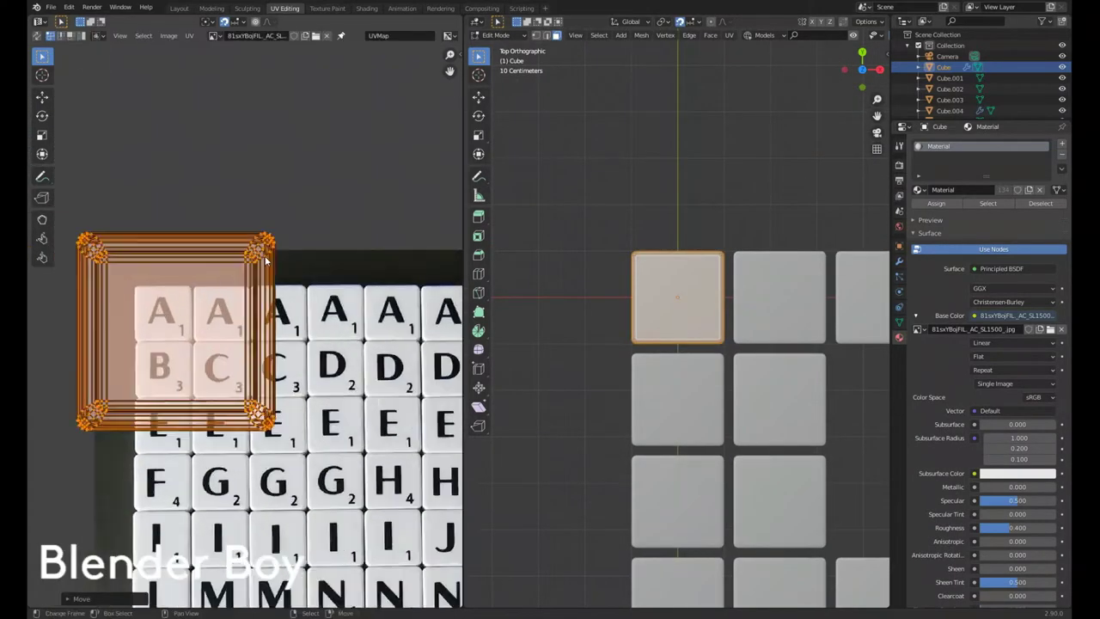
pyautogui.scroll(5, 232, 365)
pyautogui.press('g')
pyautogui.scroll(3, 699, 288)
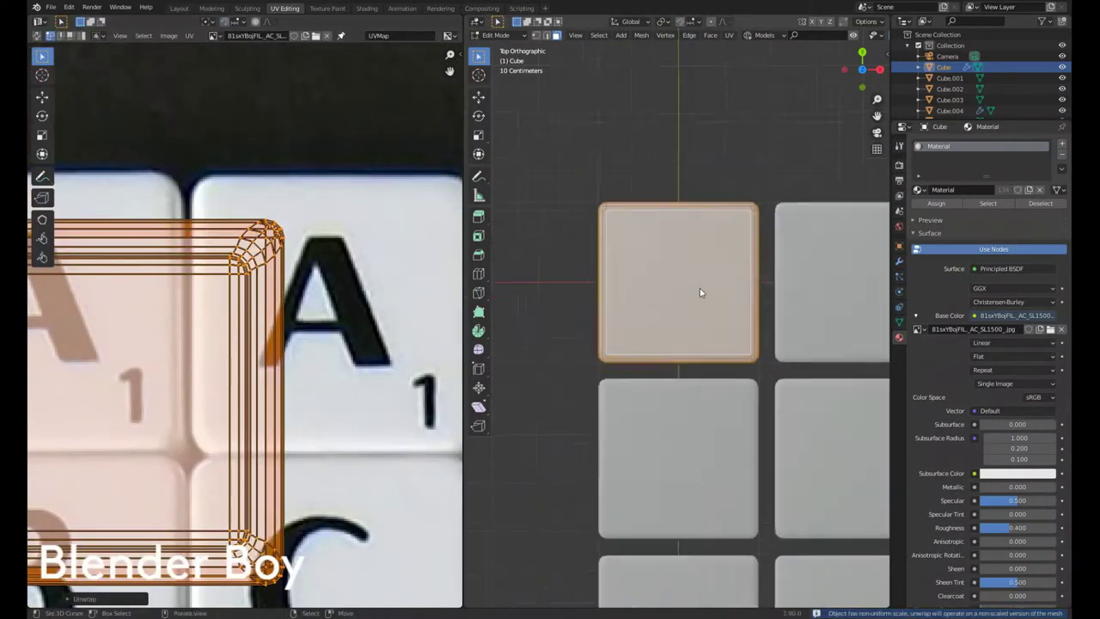
pyautogui.scroll(-5, 259, 388)
pyautogui.scroll(-4, 248, 376)
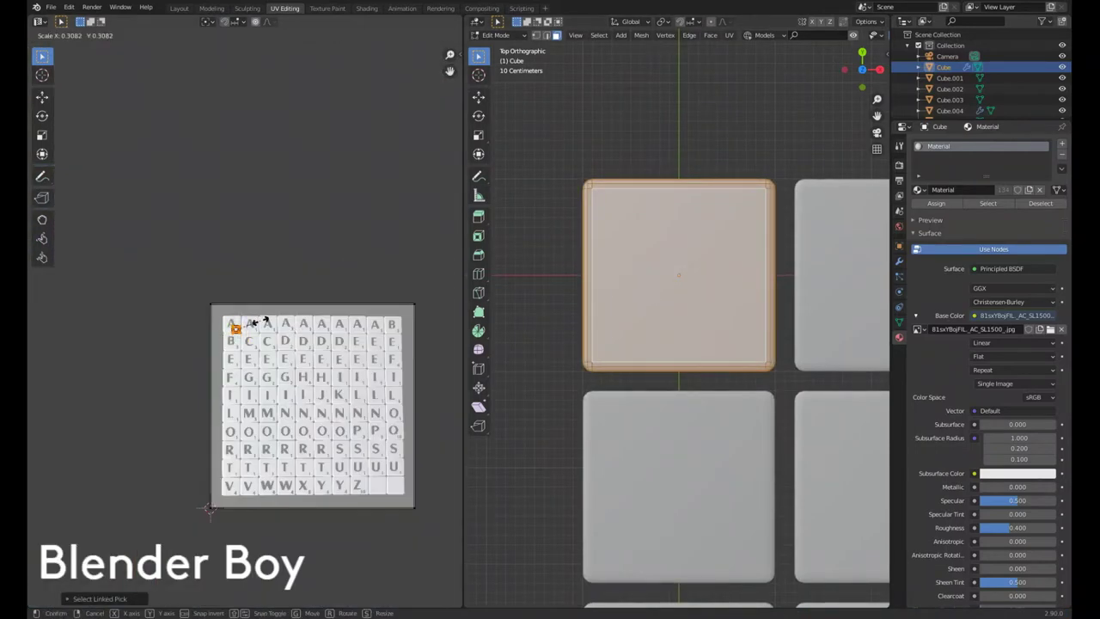
pyautogui.scroll(10, 170, 365)
pyautogui.scroll(-10, 170, 366)
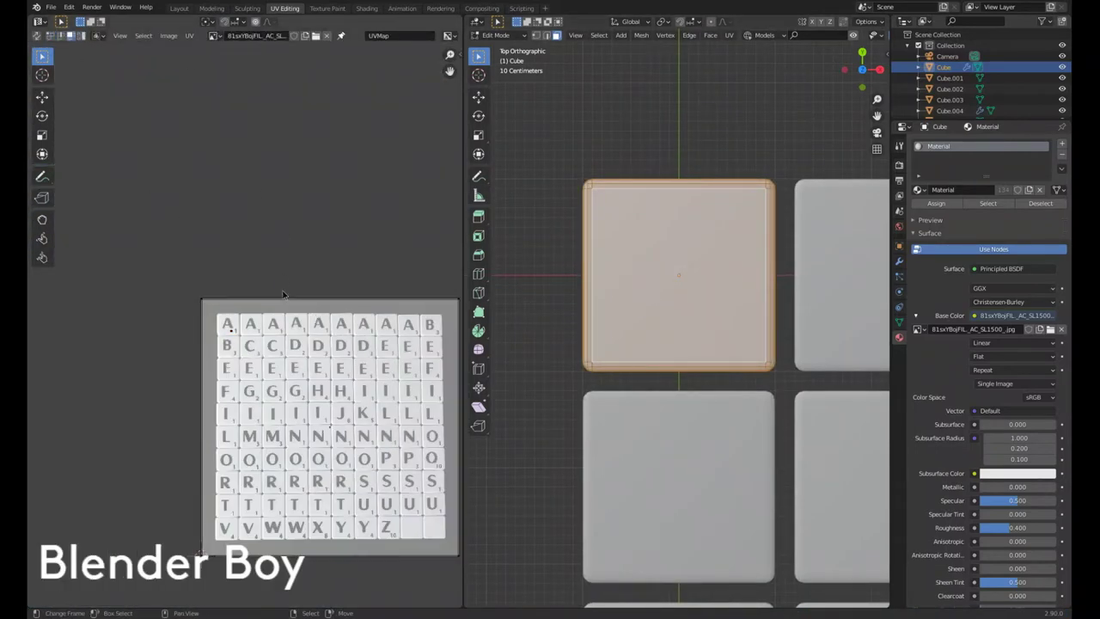
pyautogui.scroll(3, 217, 327)
pyautogui.scroll(3, 217, 327)
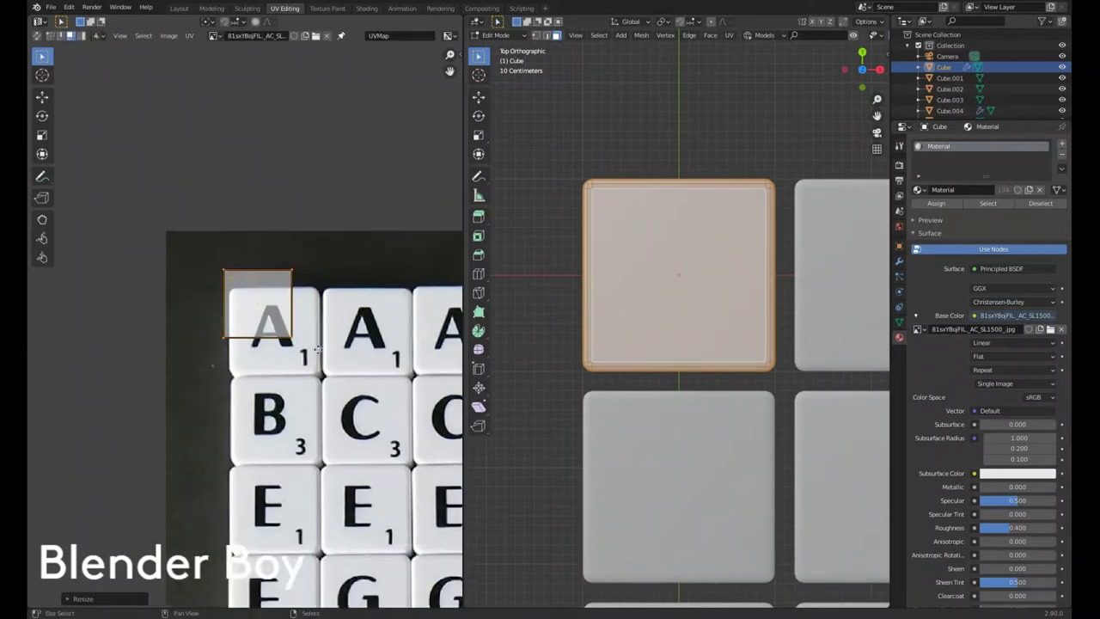
# Step: Shrink the UV island and switch the viewport to textured shading to inspect the tiles
pyautogui.press('s')
pyautogui.hotkey('shift', 'z')
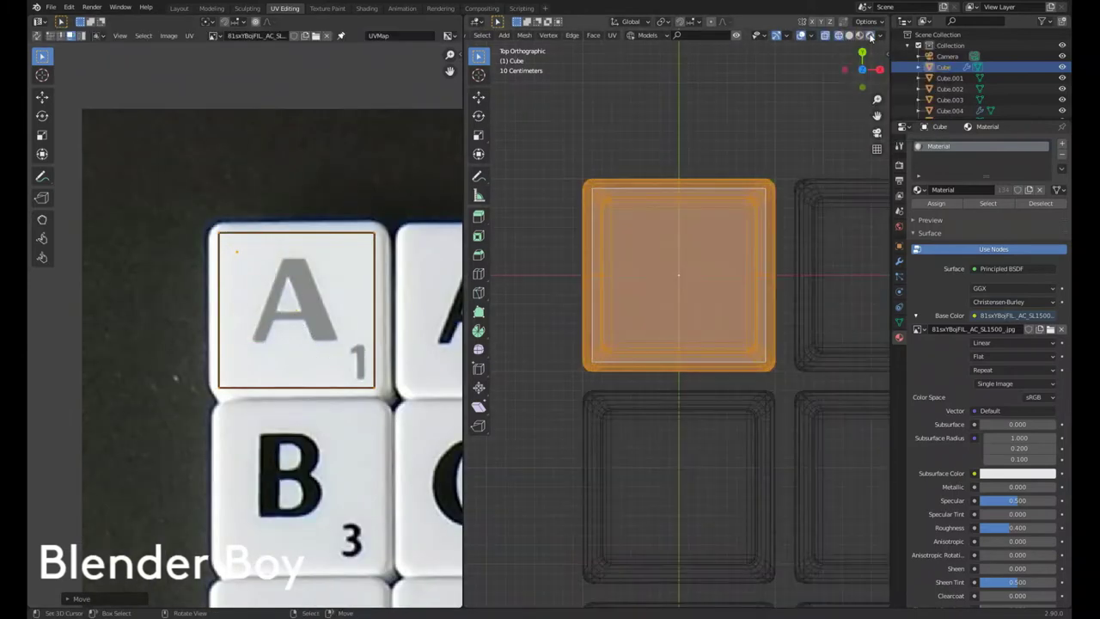
pyautogui.click(850, 35)
pyautogui.click(878, 35)
pyautogui.click(946, 184)
pyautogui.press('Tab')
pyautogui.moveTo(578, 361); pyautogui.dragTo(677, 406, button='middle')
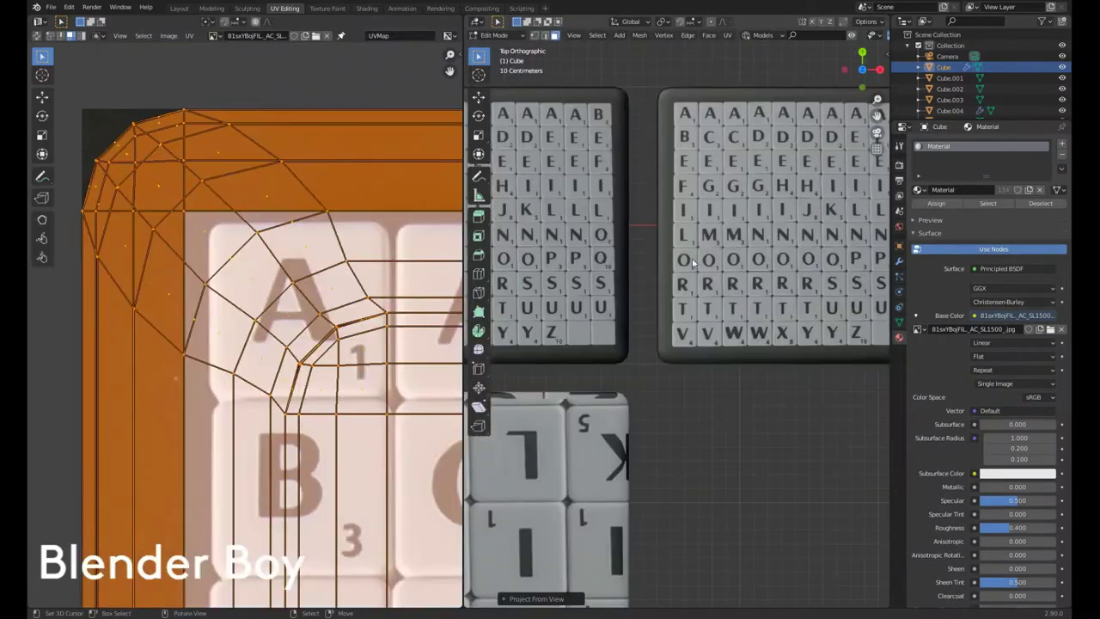
# Step: Scale the UV island to fit the A tile and return to Object Mode
pyautogui.scroll(3, 399, 374)
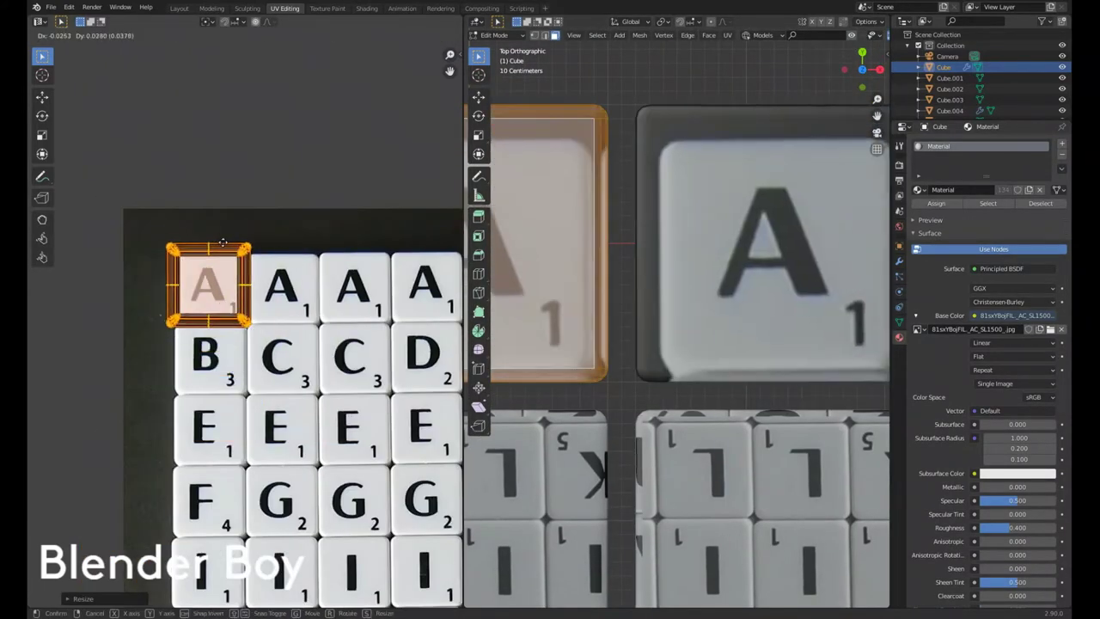
pyautogui.scroll(3, 318, 241)
pyautogui.press('s')
pyautogui.click(321, 243)
pyautogui.press('Tab')
pyautogui.scroll(-3, 679, 346)
# Step: Project the second row's UVs from view with bounds to fill the whole image
pyautogui.scroll(-3, 678, 346)
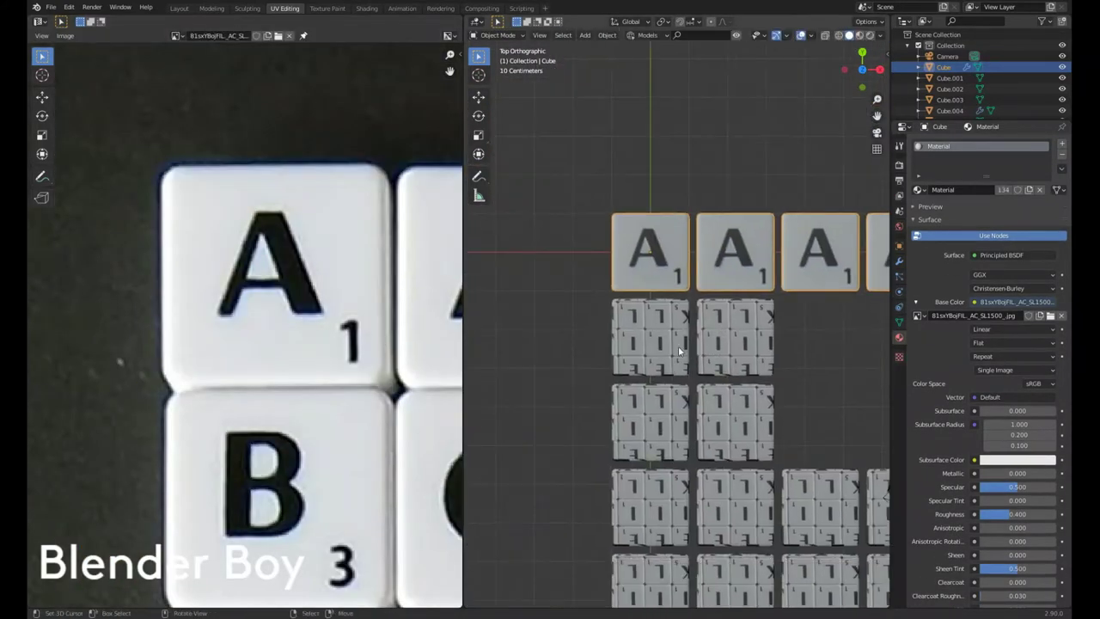
pyautogui.press('Tab')
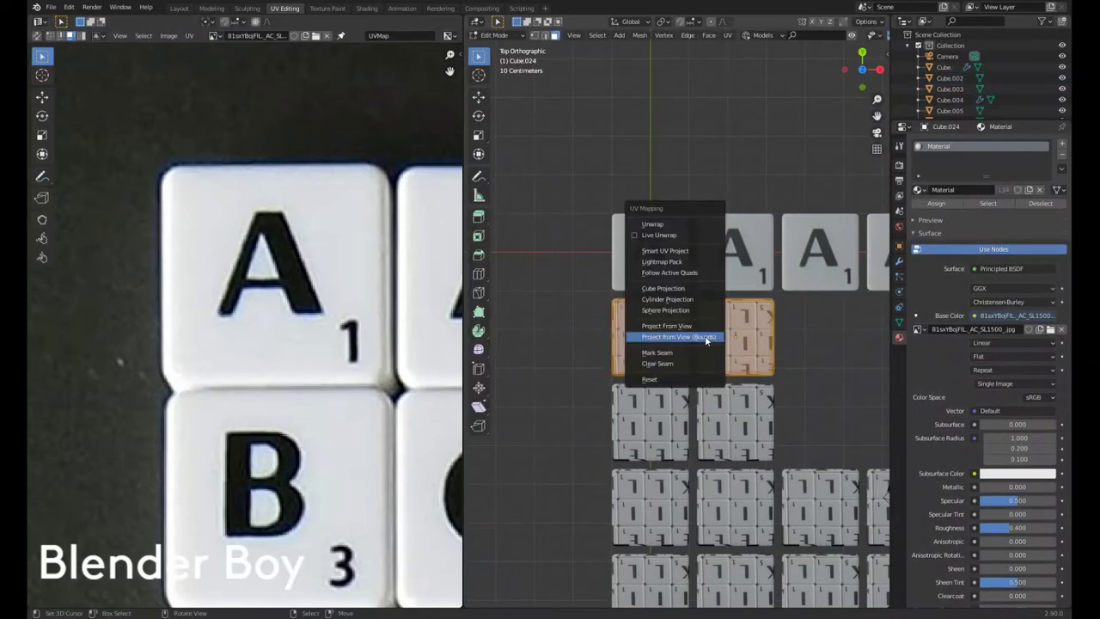
pyautogui.click(706, 337)
pyautogui.scroll(-3, 187, 301)
pyautogui.scroll(-3, 186, 302)
pyautogui.scroll(3, 663, 353)
pyautogui.press('u')
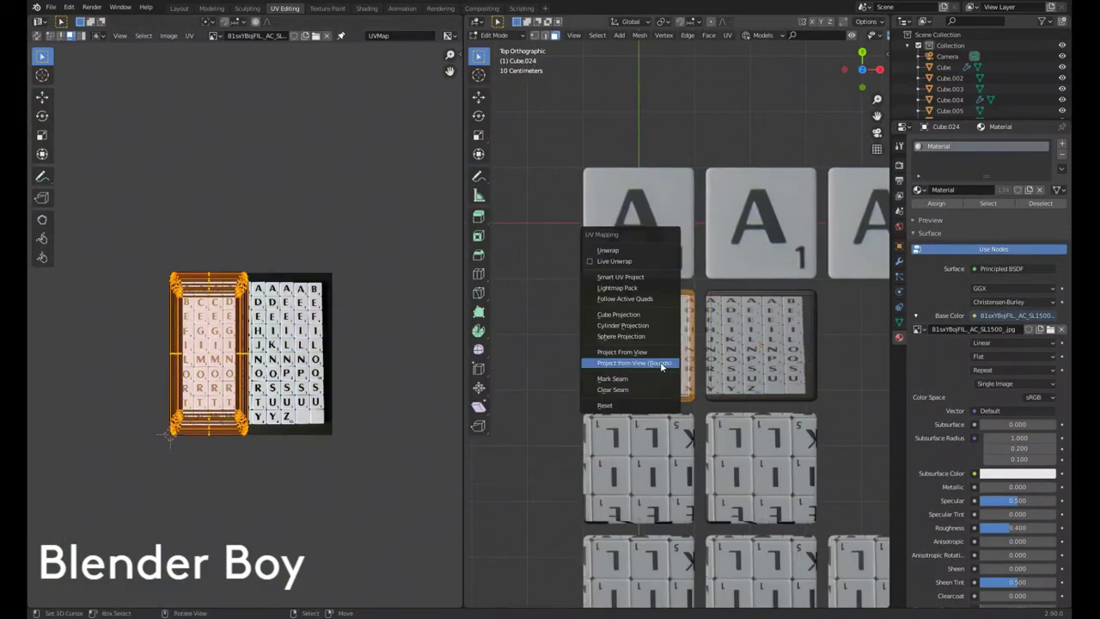
pyautogui.click(660, 364)
# Step: Scale the UV island onto the B tile with value 3 and check the result
pyautogui.scroll(2, 244, 326)
pyautogui.press('s')
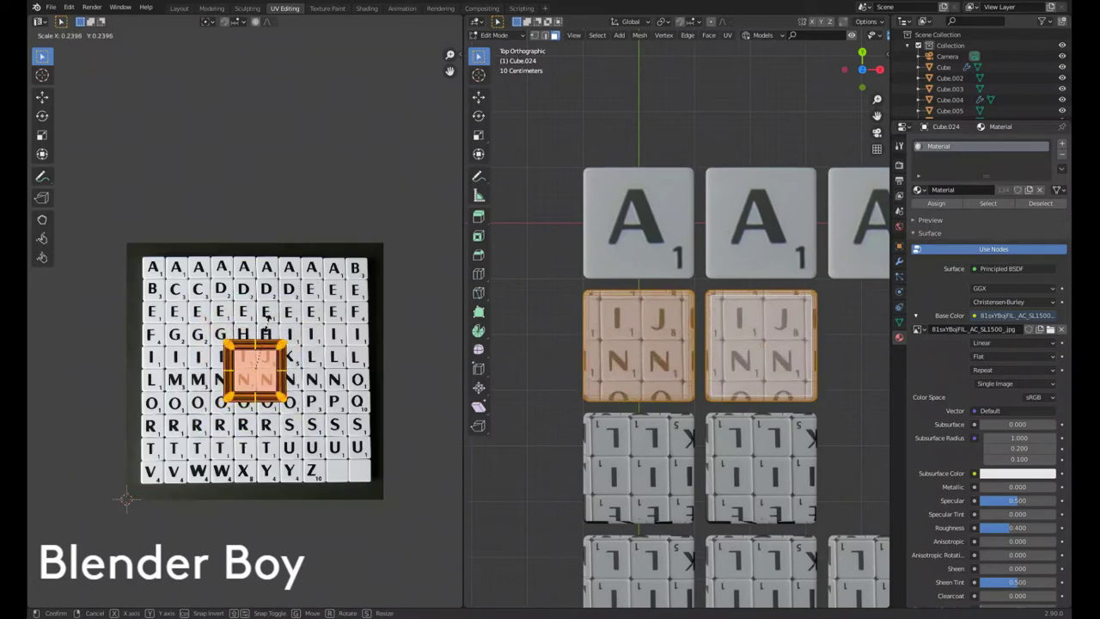
pyautogui.scroll(6, 151, 288)
pyautogui.scroll(4, 151, 288)
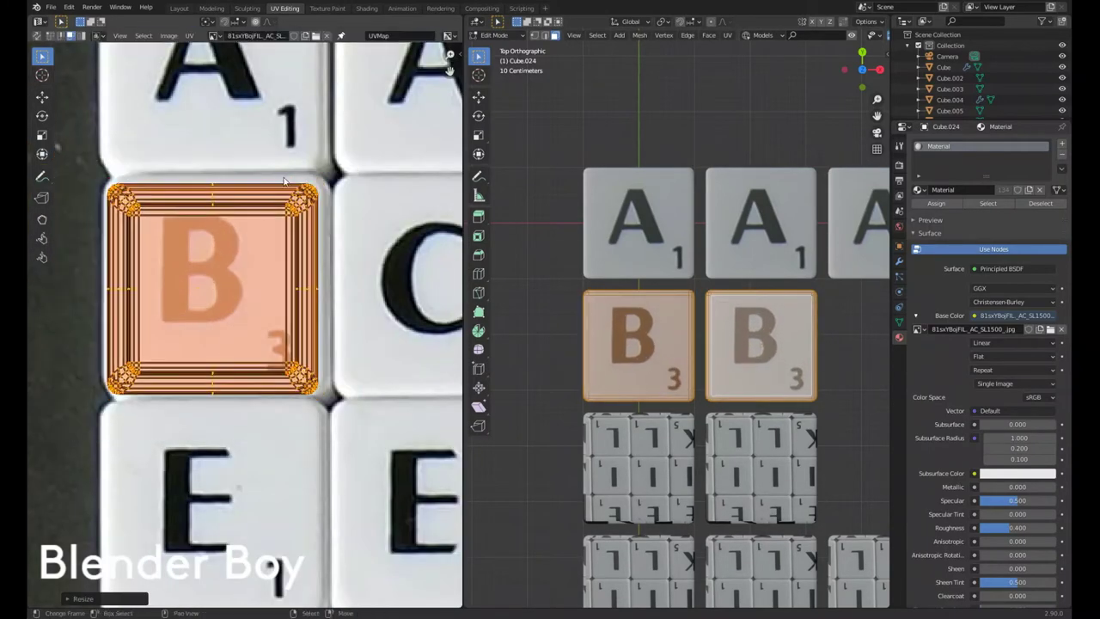
pyautogui.click(368, 203)
pyautogui.press('Tab')
pyautogui.moveTo(687, 344); pyautogui.dragTo(731, 258, button='middle')
# Step: Select the next row in top view and scale its UV island onto the C tile
pyautogui.click(645, 443)
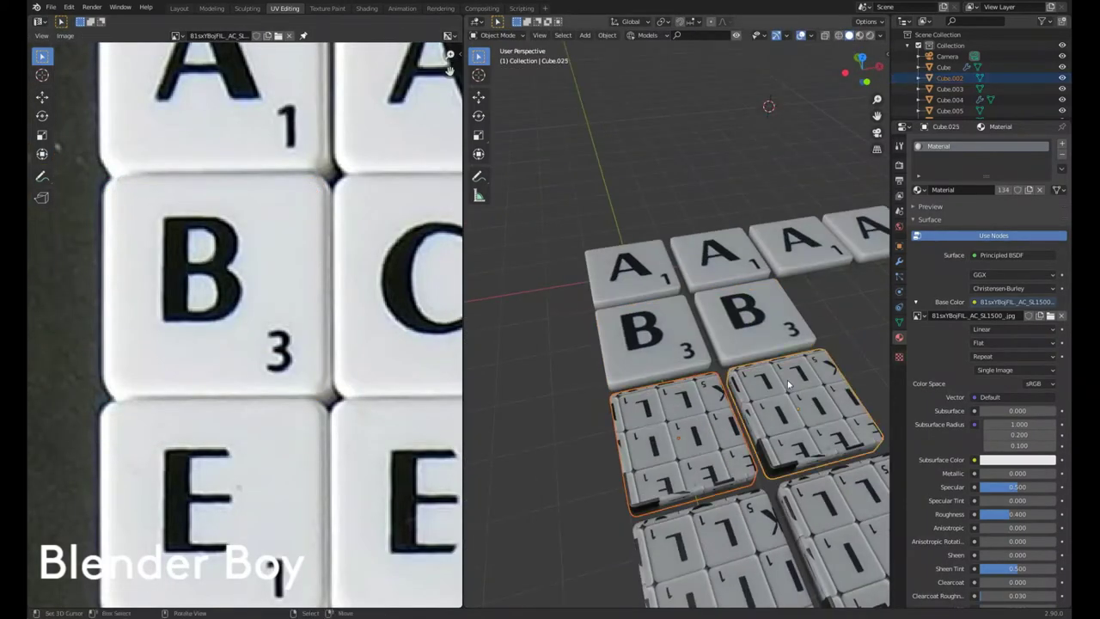
pyautogui.press('KP_7')
pyautogui.keyDown('shift'); pyautogui.click(789, 385); pyautogui.keyUp('shift')
pyautogui.keyDown('shift'); pyautogui.moveTo(789, 385); pyautogui.dragTo(797, 287, button='middle'); pyautogui.keyUp('shift')
pyautogui.press('Tab')
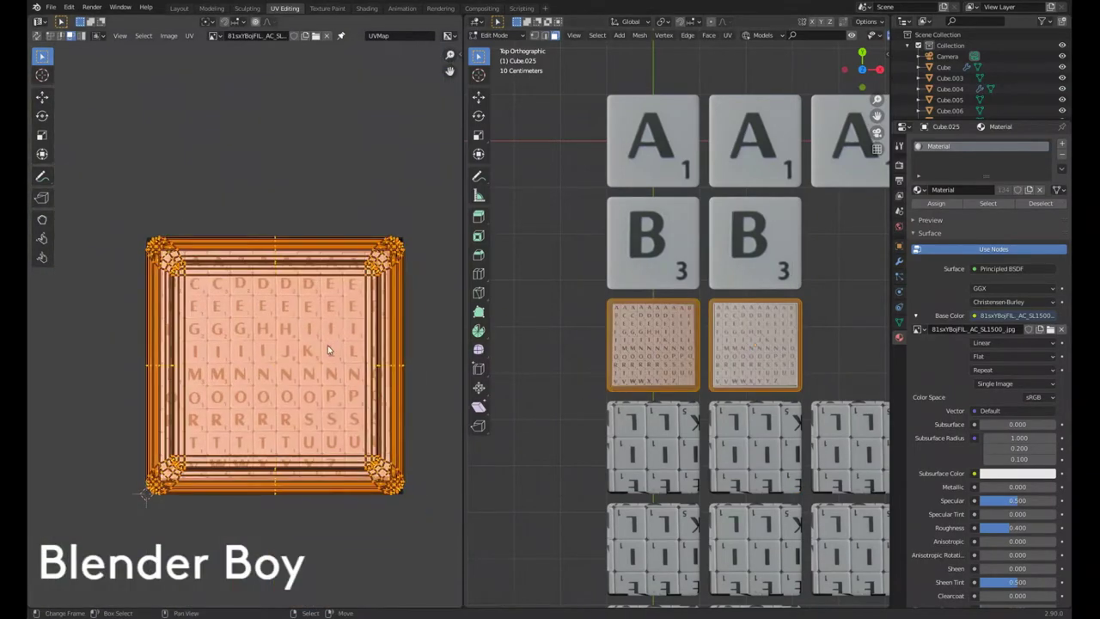
pyautogui.press('s')
pyautogui.click(275, 349)
pyautogui.press('g')
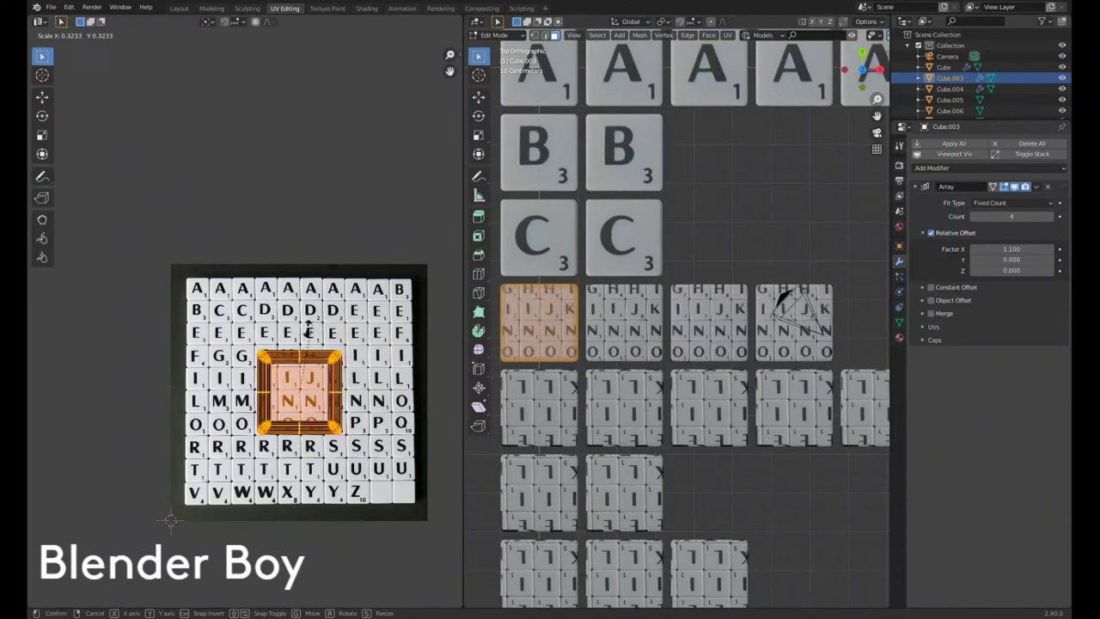
# Step: Position the following rows' UV islands on the D and E tiles, scaling to fit E
pyautogui.press('g')
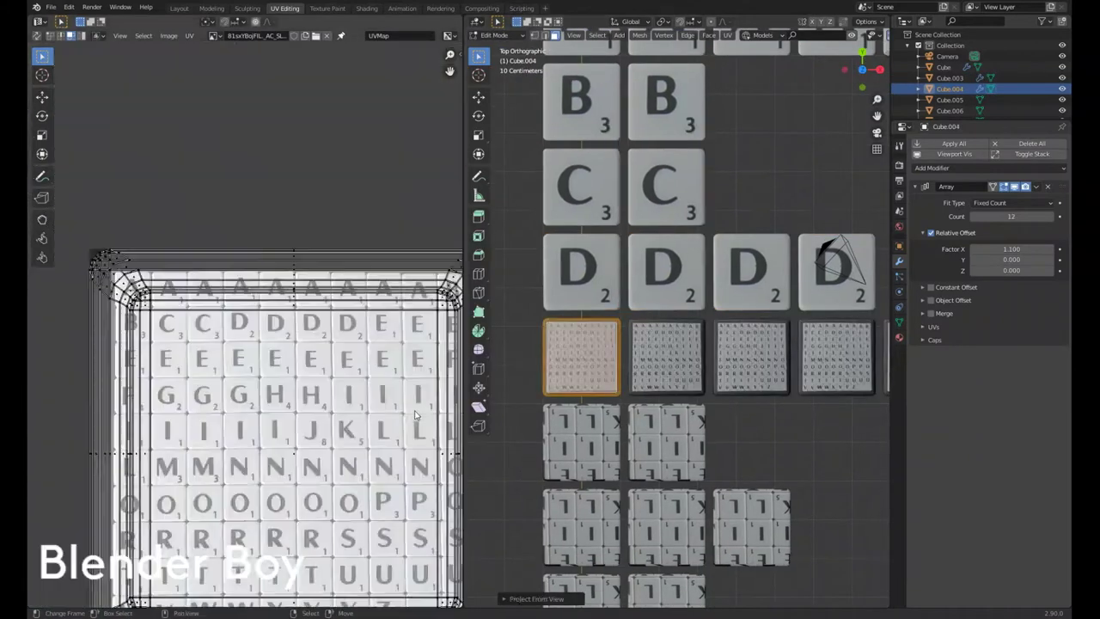
pyautogui.scroll(5, 258, 356)
pyautogui.press('g')
pyautogui.press('Return')
pyautogui.press('s')
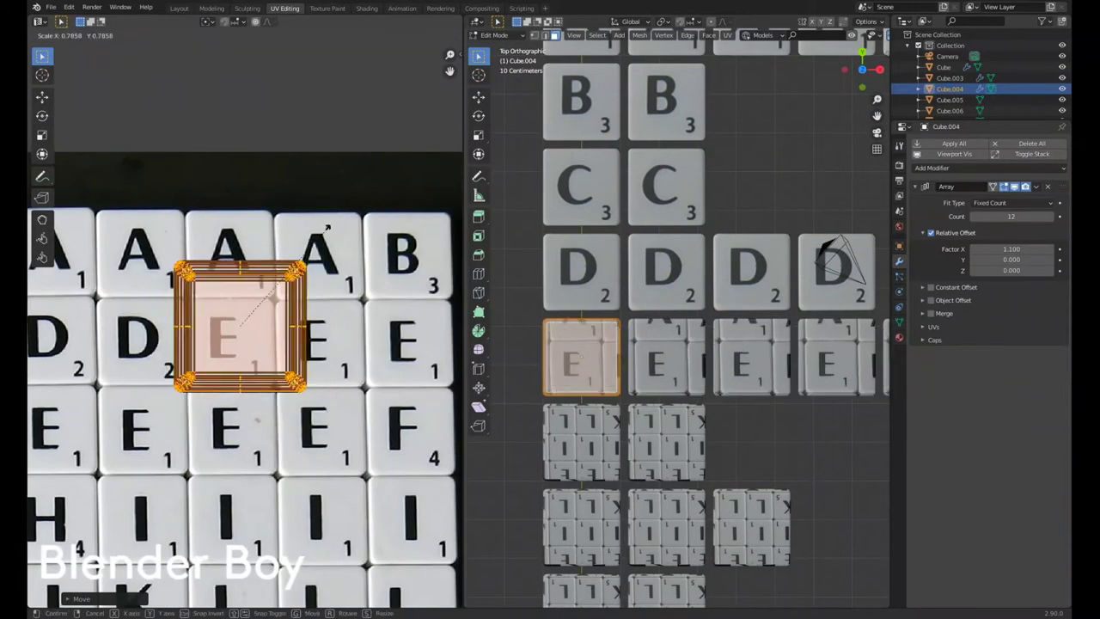
pyautogui.scroll(6, 656, 410)
pyautogui.scroll(3, 354, 264)
pyautogui.press('g')
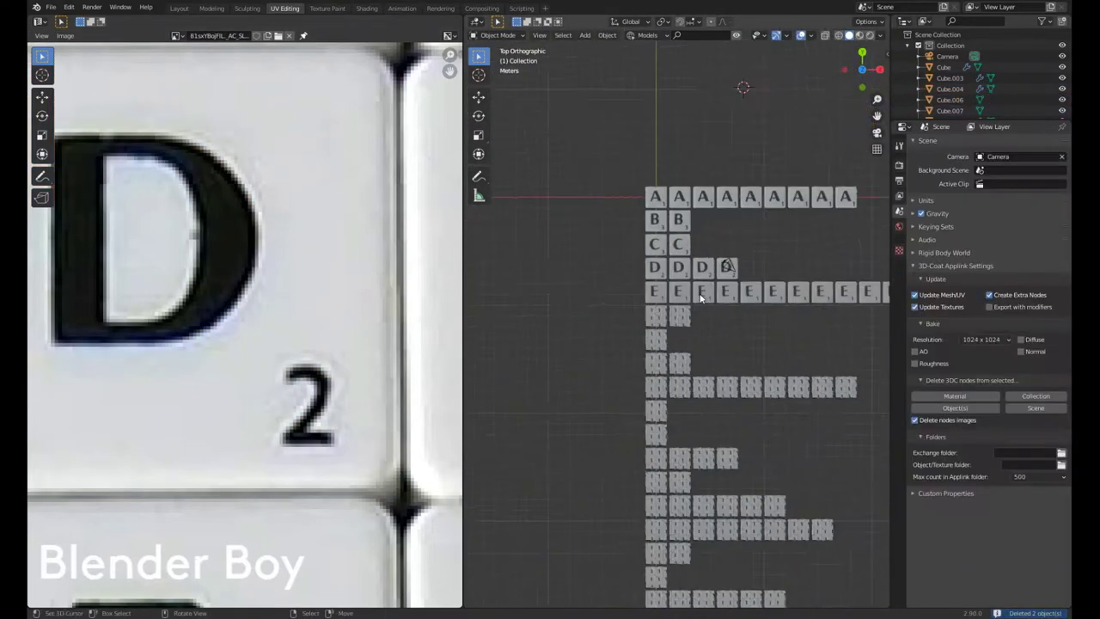
# Step: Set the row's Array count to 3 and fit its UV island onto the G tile
pyautogui.click(1051, 216)
pyautogui.hotkey('ctrl', 'a')
pyautogui.keyDown('shift'); pyautogui.moveTo(669, 387); pyautogui.dragTo(669, 307, button='middle'); pyautogui.keyUp('shift')
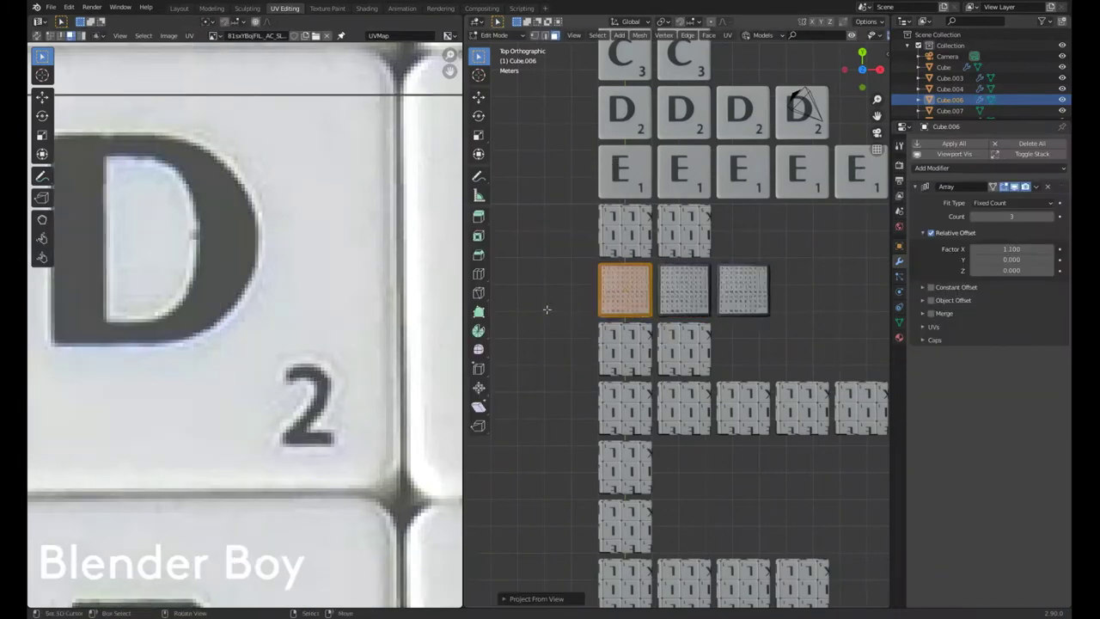
pyautogui.scroll(5, 290, 303)
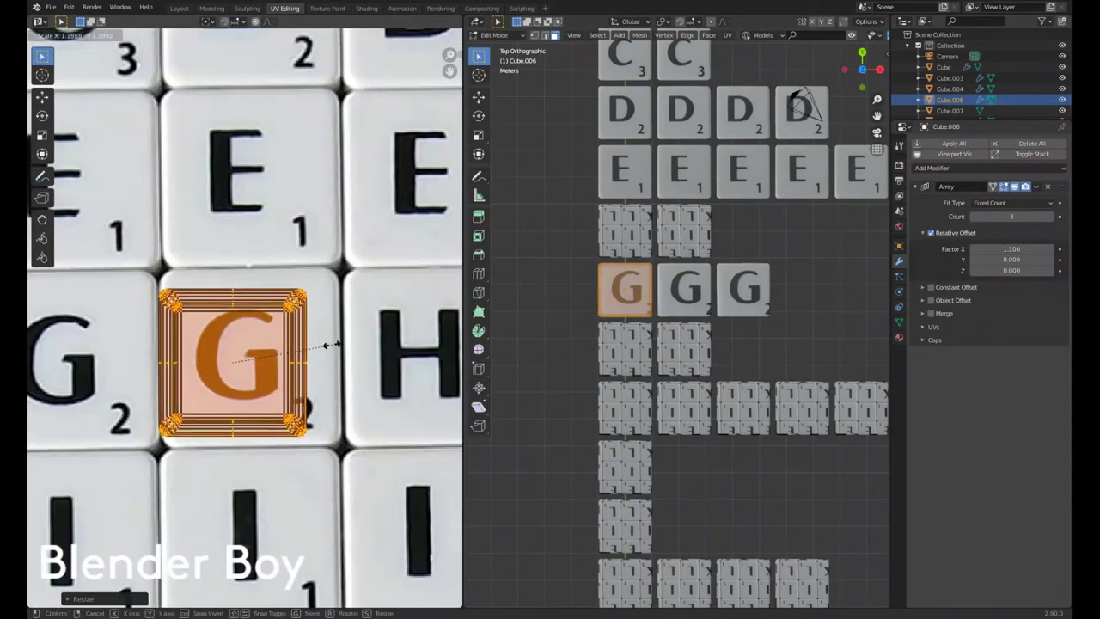
pyautogui.click(379, 335)
pyautogui.scroll(-1, 241, 361)
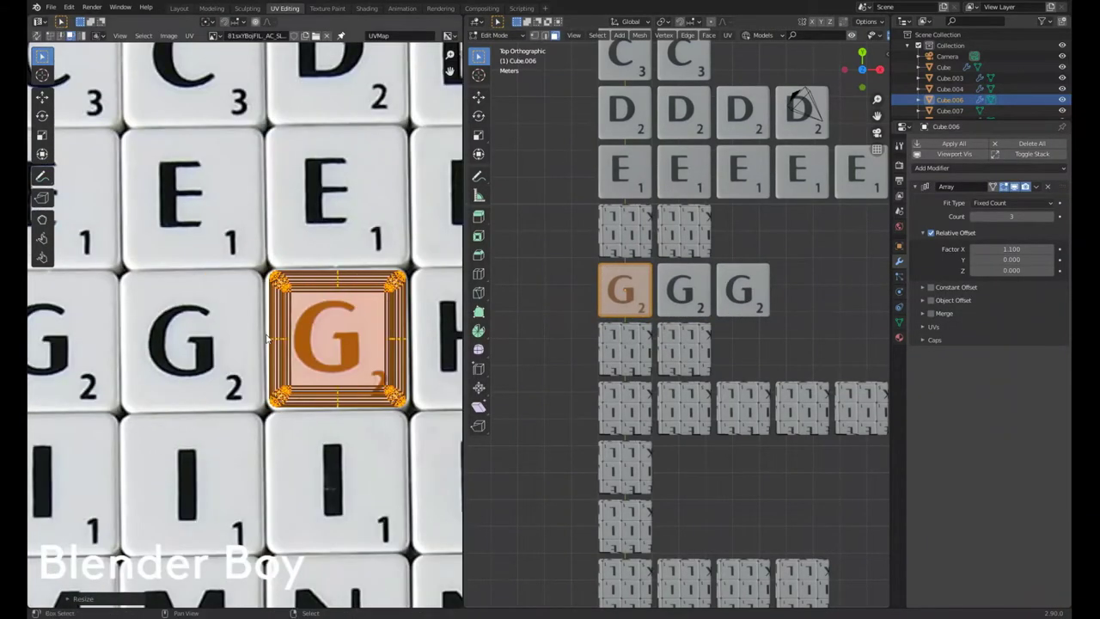
pyautogui.scroll(-2, 215, 327)
pyautogui.scroll(5, 222, 342)
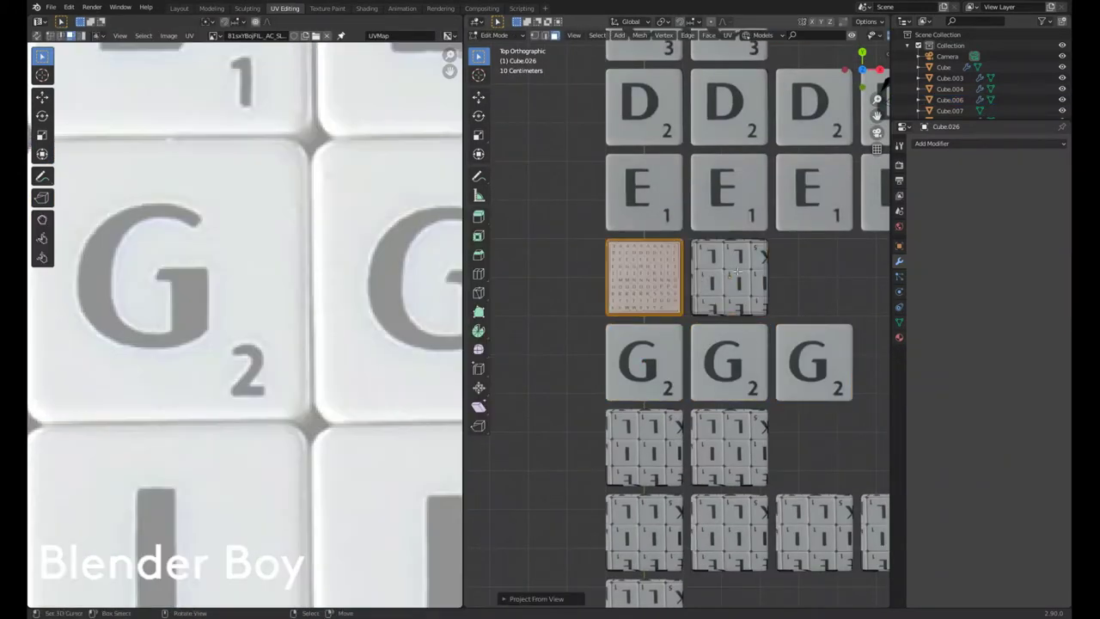
# Step: Scale and place the two-tile row's UV island so both tiles show F (value 4)
pyautogui.click(736, 272)
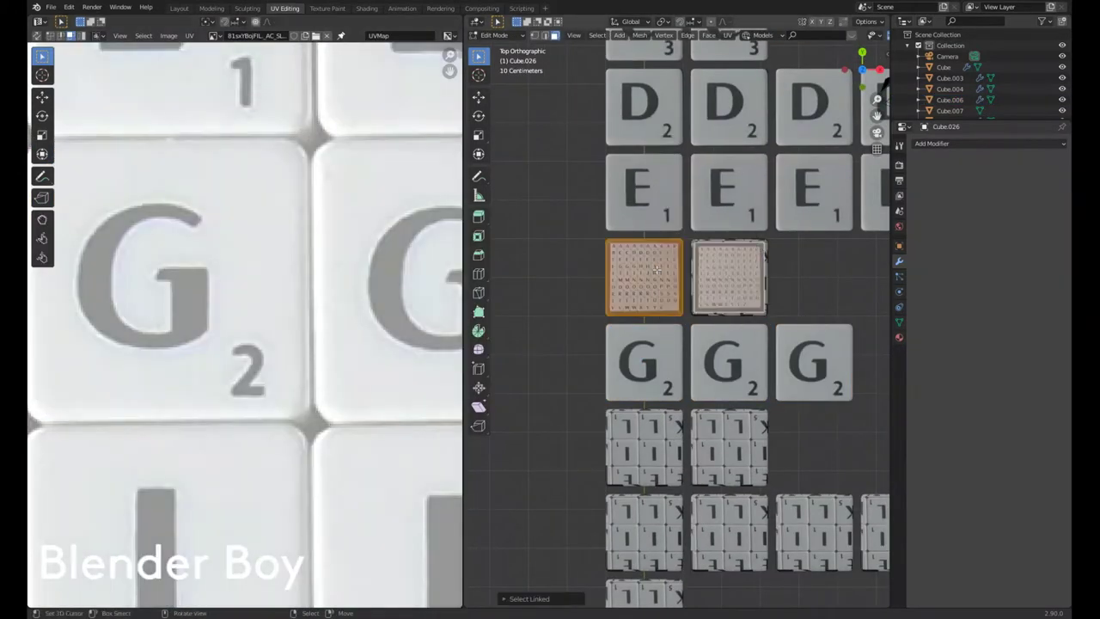
pyautogui.hotkey('ctrl', 'l')
pyautogui.keyDown('shift'); pyautogui.click(644, 277); pyautogui.keyUp('shift')
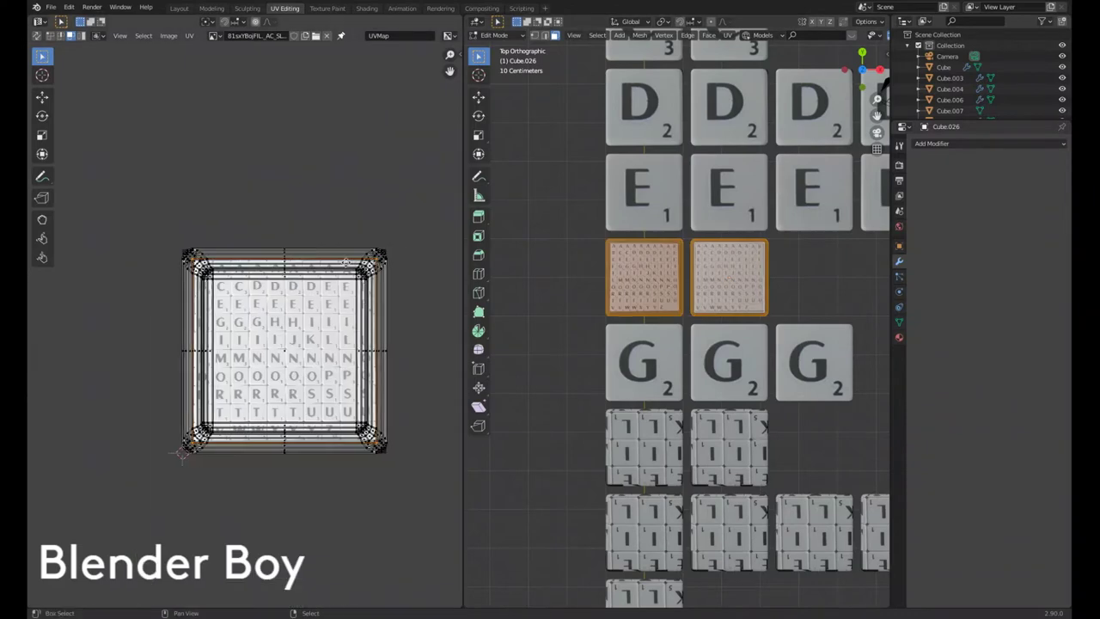
pyautogui.scroll(3, 230, 361)
pyautogui.press('a')
pyautogui.press('s')
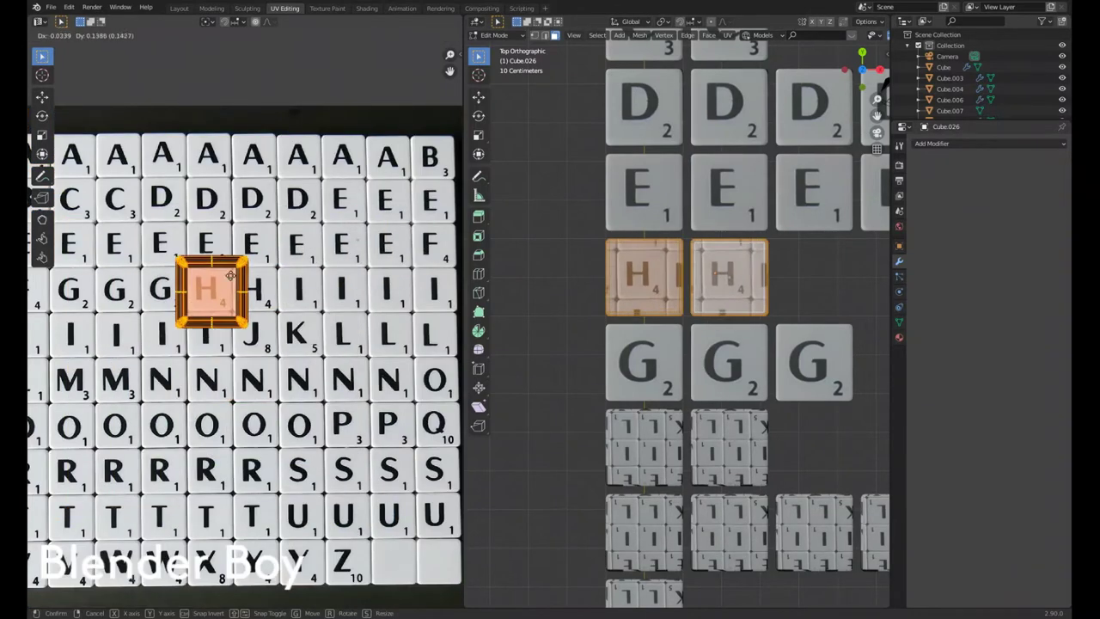
pyautogui.click(230, 275)
pyautogui.scroll(3, 230, 275)
pyautogui.press('s')
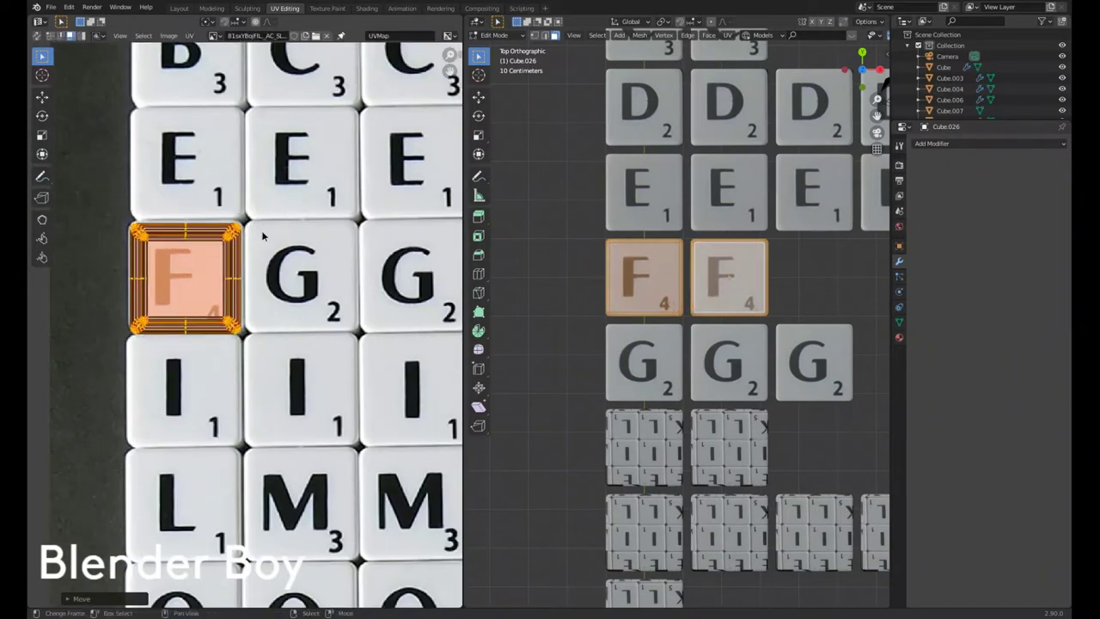
pyautogui.moveTo(688, 284); pyautogui.dragTo(696, 258, button='middle')
pyautogui.scroll(3, 688, 284)
pyautogui.press('Tab')
# Step: Replace the untextured row with a copy of the F tiles below G, shifting its UVs toward H
pyautogui.scroll(-3, 687, 318)
pyautogui.click(678, 422)
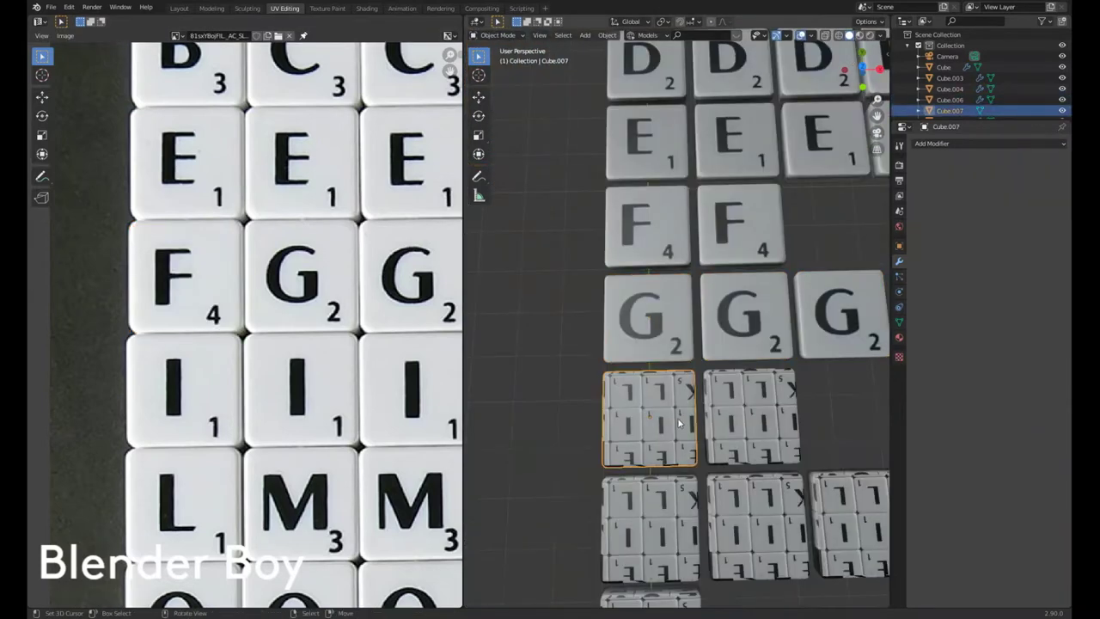
pyautogui.press('Delete')
pyautogui.hotkey('shift', 'd')
pyautogui.click(728, 365)
pyautogui.press('Tab')
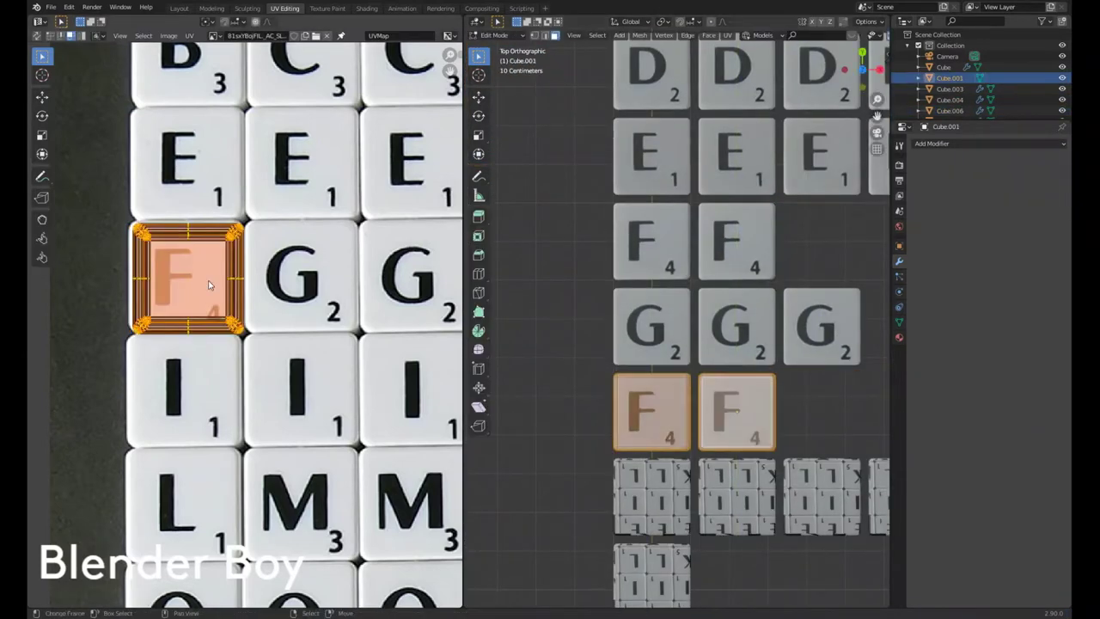
pyautogui.press('g')
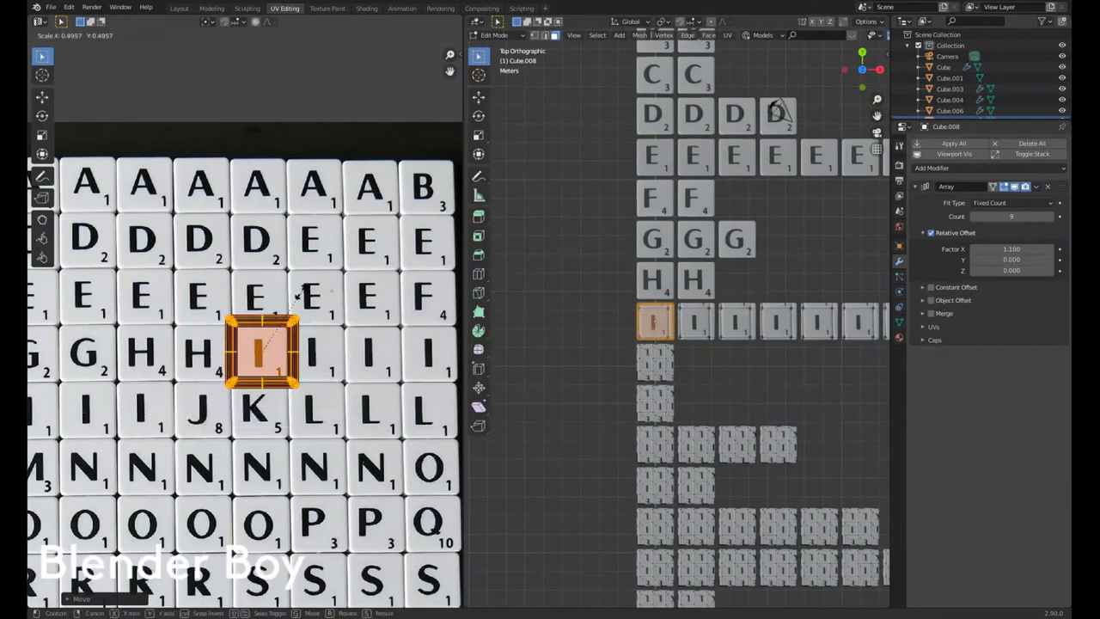
# Step: Project the new tile's UVs from view and fit the island onto the J letter
pyautogui.scroll(5, 272, 368)
pyautogui.press('Tab')
pyautogui.rightClick(686, 414)
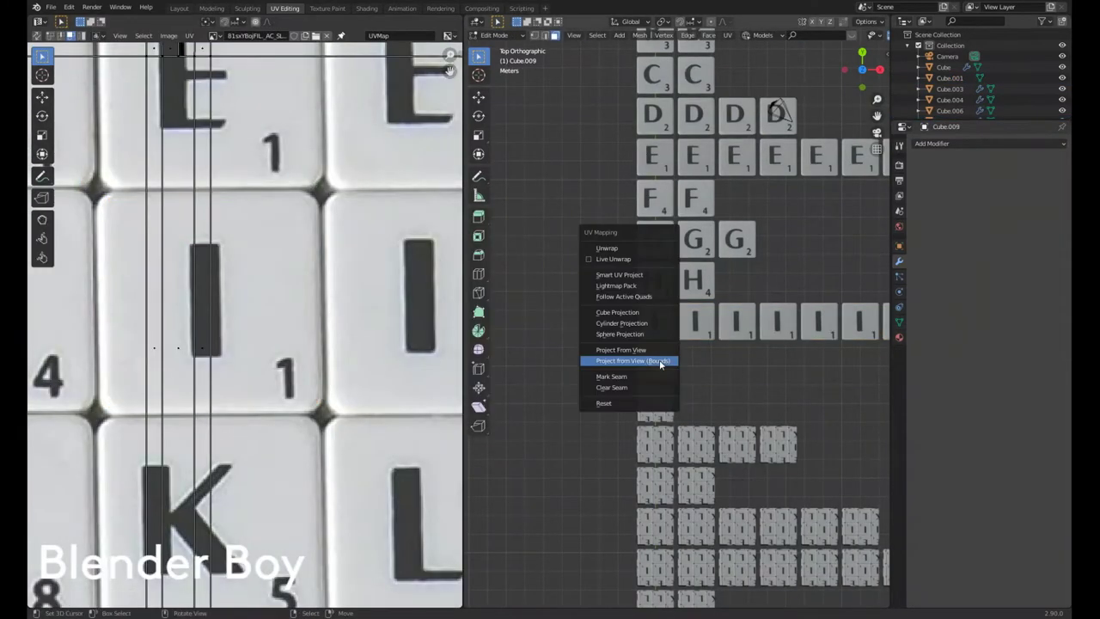
pyautogui.click(659, 355)
pyautogui.press('Tab')
pyautogui.press('s')
pyautogui.scroll(3, 327, 356)
pyautogui.press('g')
pyautogui.scroll(2, 399, 301)
pyautogui.press('s')
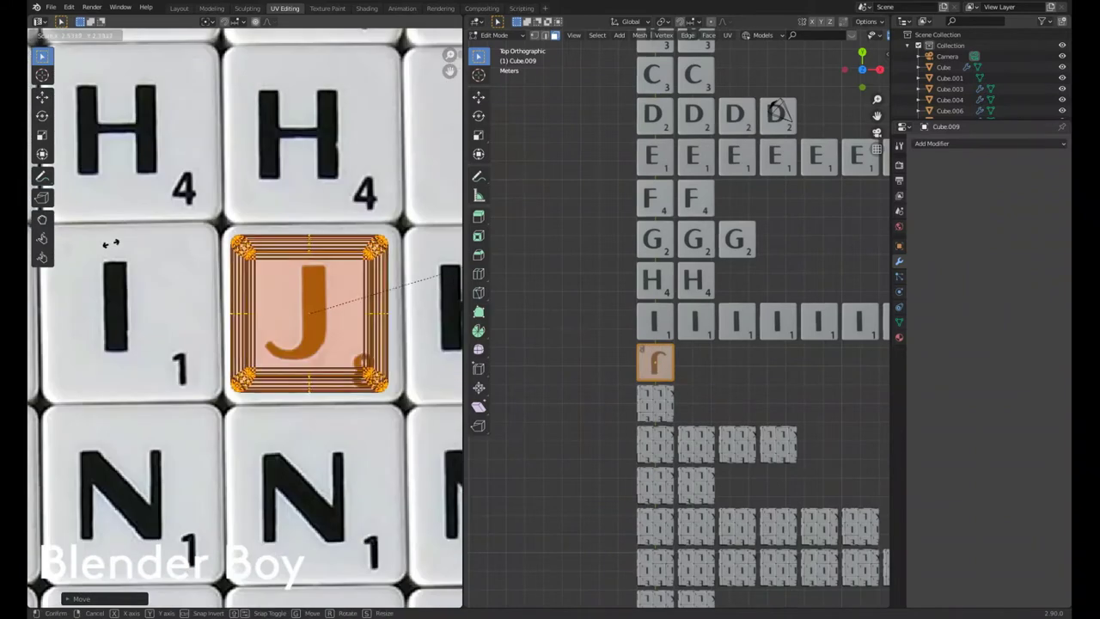
pyautogui.click(353, 298)
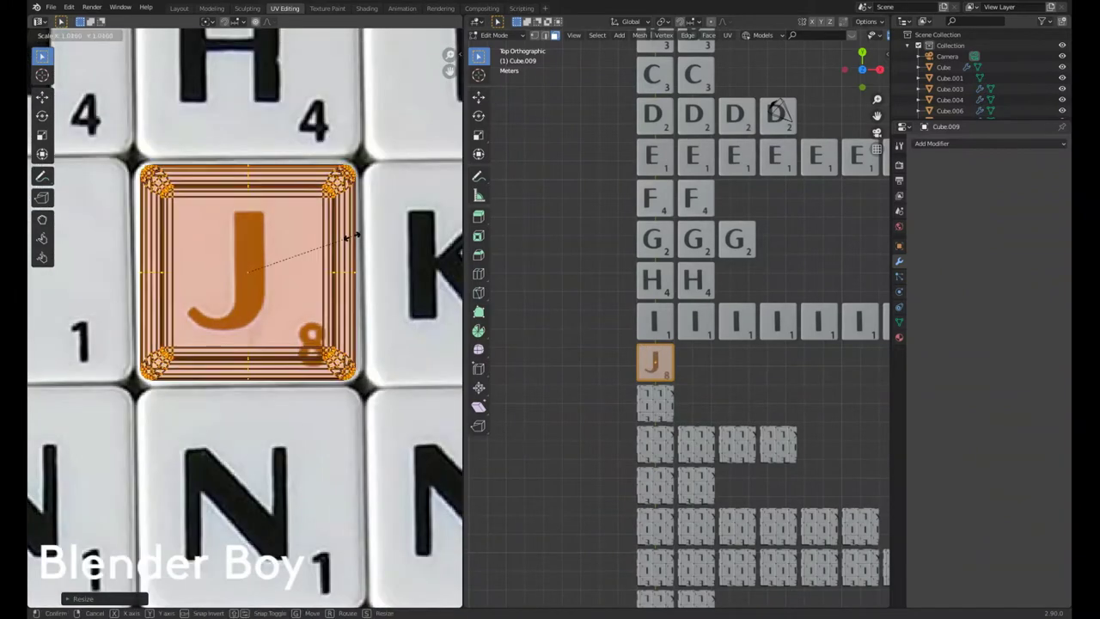
pyautogui.press('Tab')
pyautogui.moveTo(602, 301); pyautogui.dragTo(657, 283, button='middle')
pyautogui.press('KP_7')
# Step: Duplicate a tile below J and shrink and move its UV island onto K
pyautogui.hotkey('shift', 'd')
pyautogui.click(668, 342)
pyautogui.press('Tab')
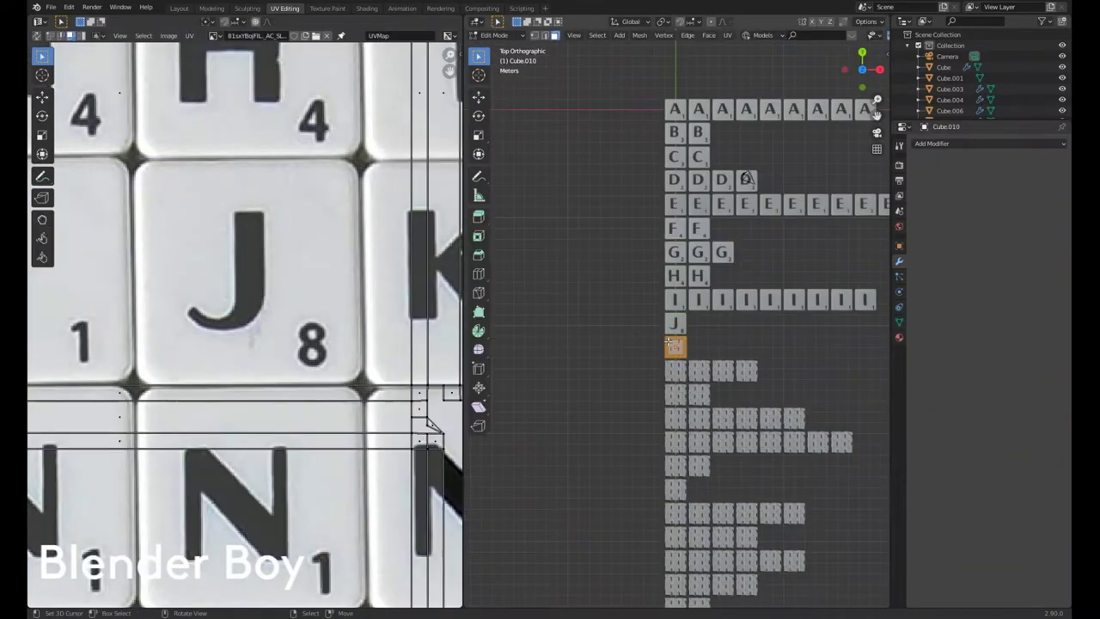
pyautogui.press('Escape')
pyautogui.scroll(-10, 356, 201)
pyautogui.press('a')
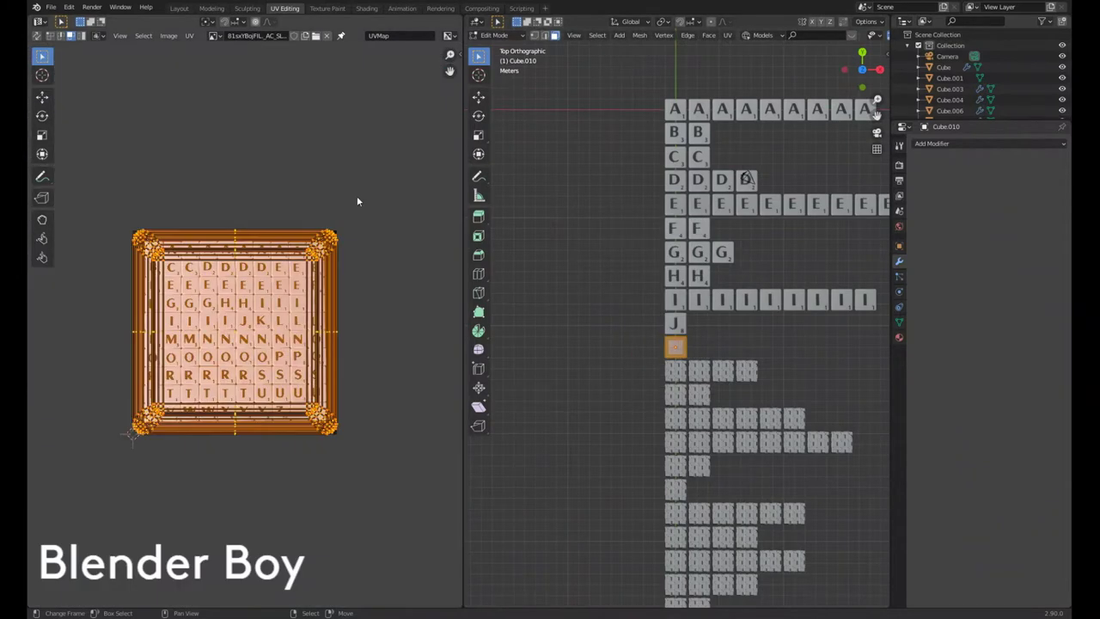
pyautogui.press('s')
pyautogui.click(251, 326)
pyautogui.scroll(7, 251, 325)
pyautogui.scroll(4, 251, 326)
pyautogui.moveTo(232, 337); pyautogui.dragTo(292, 268, button='middle')
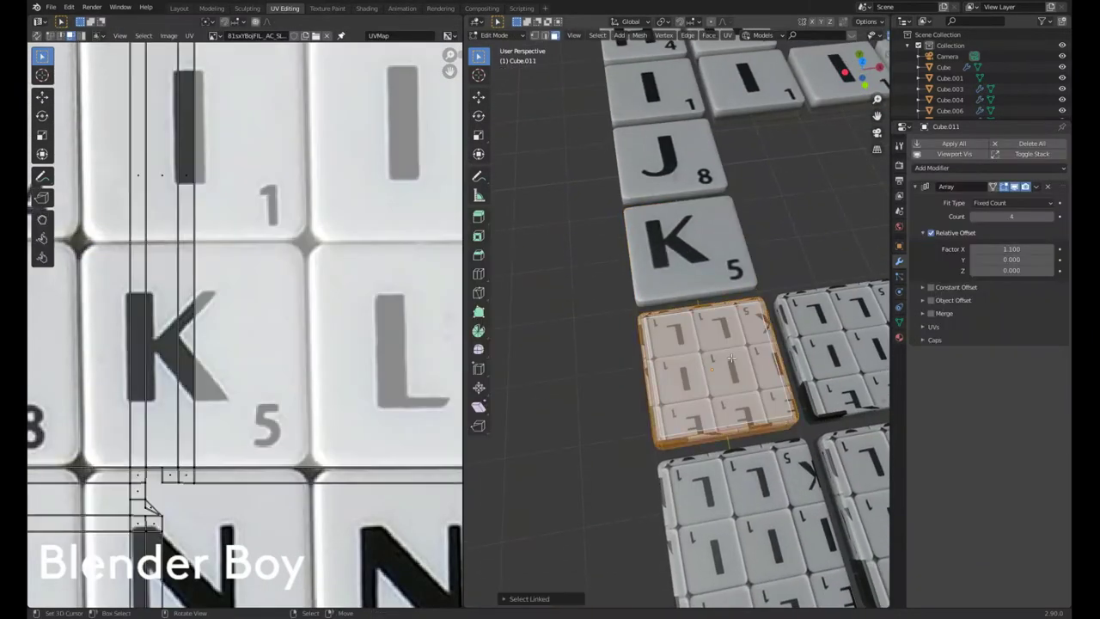
# Step: Project the four-tile row's UVs from the top view and shrink the island onto L
pyautogui.press('KP_7')
pyautogui.press('u')
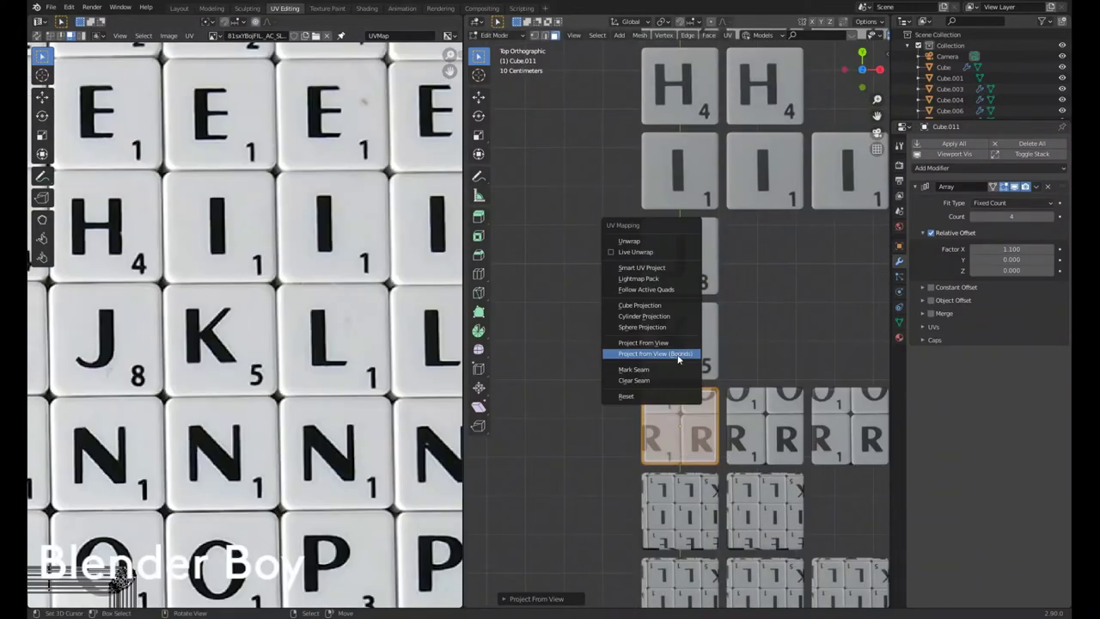
pyautogui.click(687, 351)
pyautogui.press('s')
pyautogui.click(254, 286)
pyautogui.scroll(4, 245, 248)
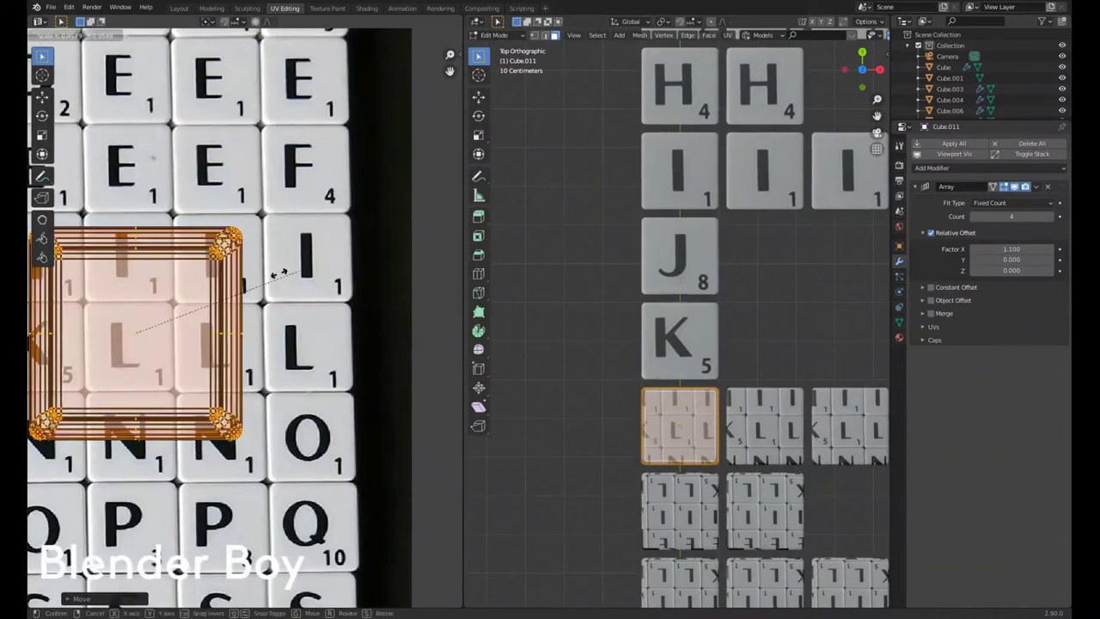
pyautogui.scroll(3, 245, 249)
pyautogui.scroll(2, 245, 249)
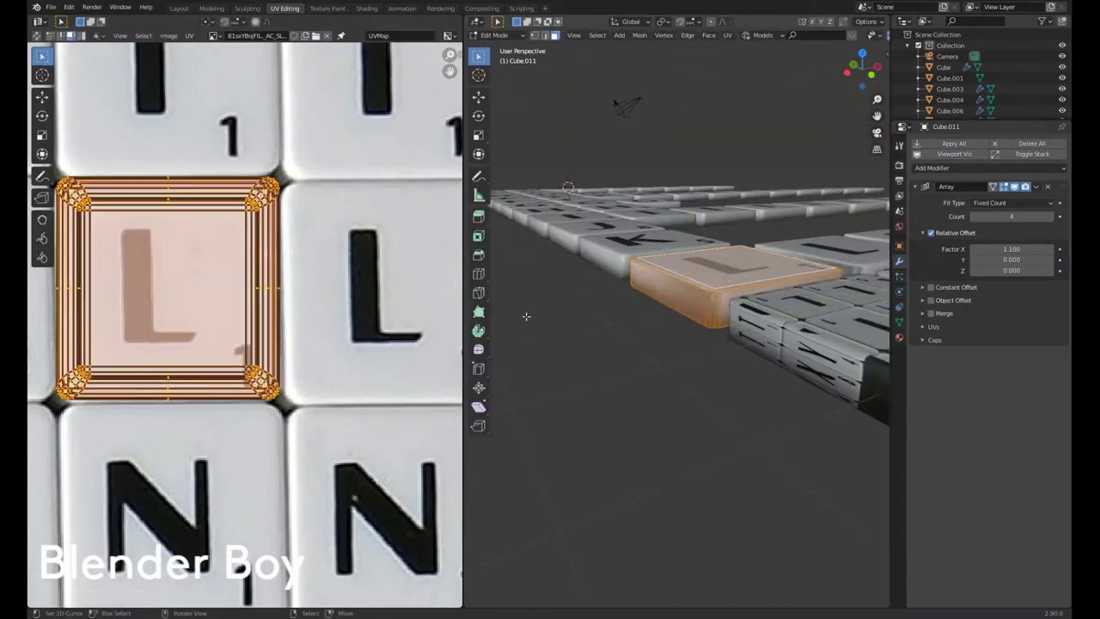
pyautogui.scroll(-3, 596, 402)
# Step: Duplicate tiles below the L row and move their UV island onto M (value 3)
pyautogui.hotkey('shift', 'd')
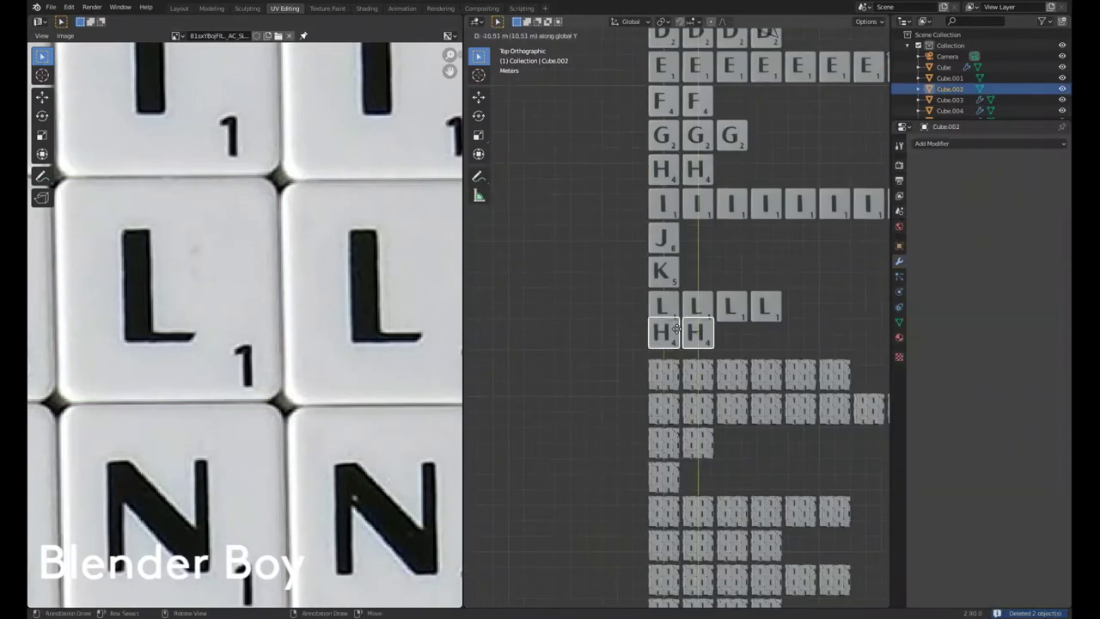
pyautogui.click(677, 335)
pyautogui.press('Tab')
pyautogui.scroll(5, 677, 335)
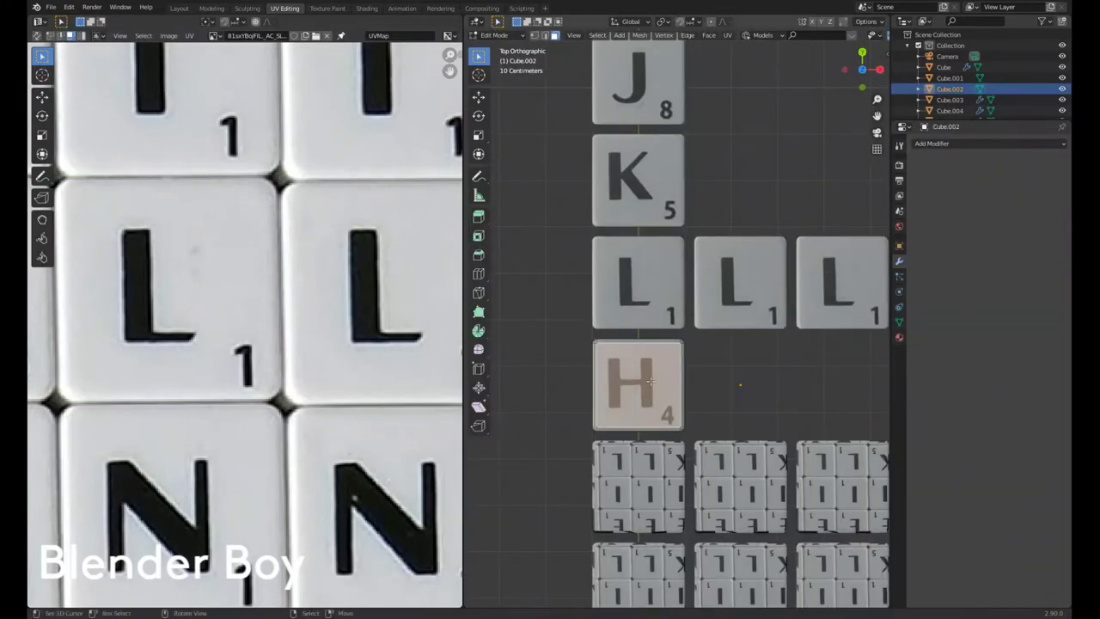
pyautogui.scroll(-3, 258, 326)
pyautogui.scroll(-2, 258, 327)
pyautogui.press('g')
pyautogui.click(152, 336)
pyautogui.scroll(5, 152, 336)
pyautogui.press('g')
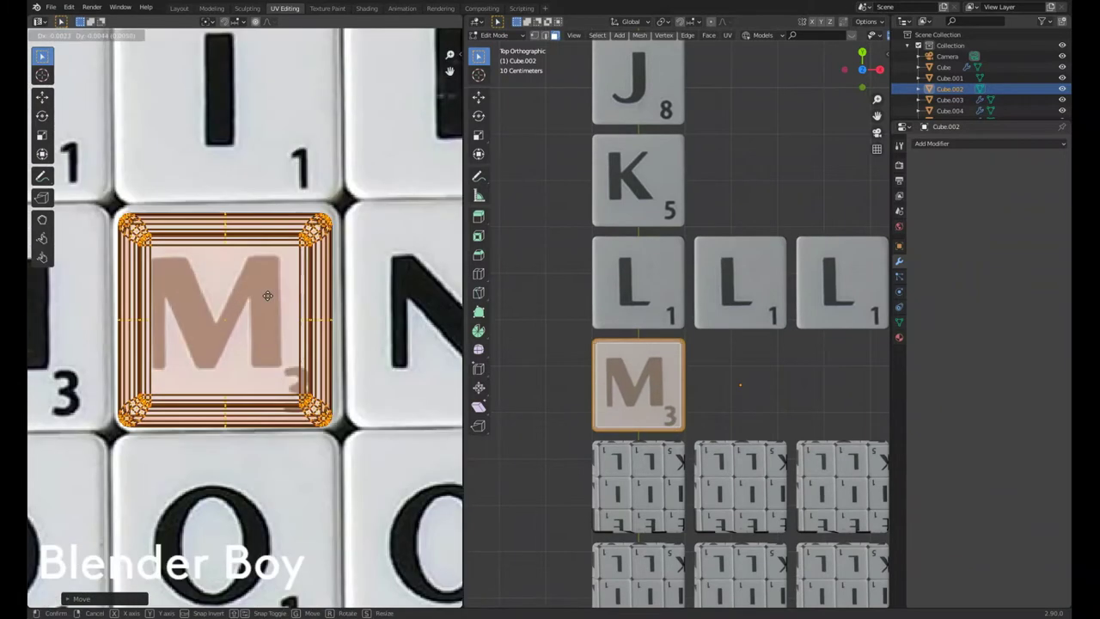
pyautogui.scroll(3, 687, 387)
# Step: Finish the M tile and place a duplicate M tile directly beside it
pyautogui.scroll(-2, 688, 387)
pyautogui.press('Tab')
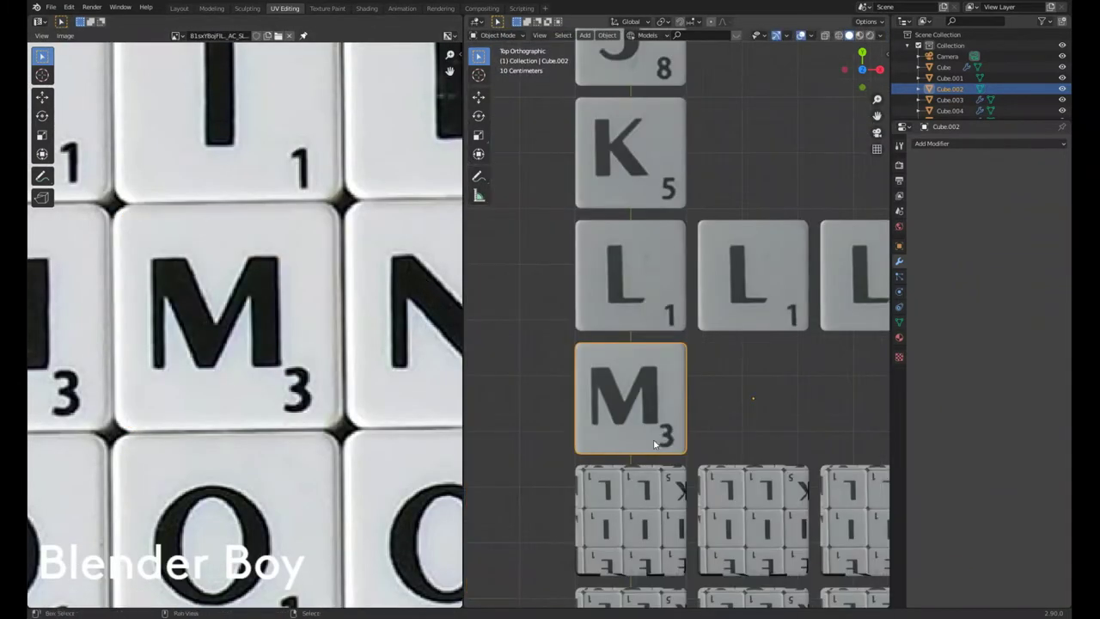
pyautogui.press('Tab')
pyautogui.hotkey('shift', 'd')
pyautogui.press('x')
pyautogui.click(776, 419)
pyautogui.scroll(-3, 731, 387)
# Step: Move and scale the next row's UV island onto the N letter
pyautogui.click(585, 393)
pyautogui.press('Tab')
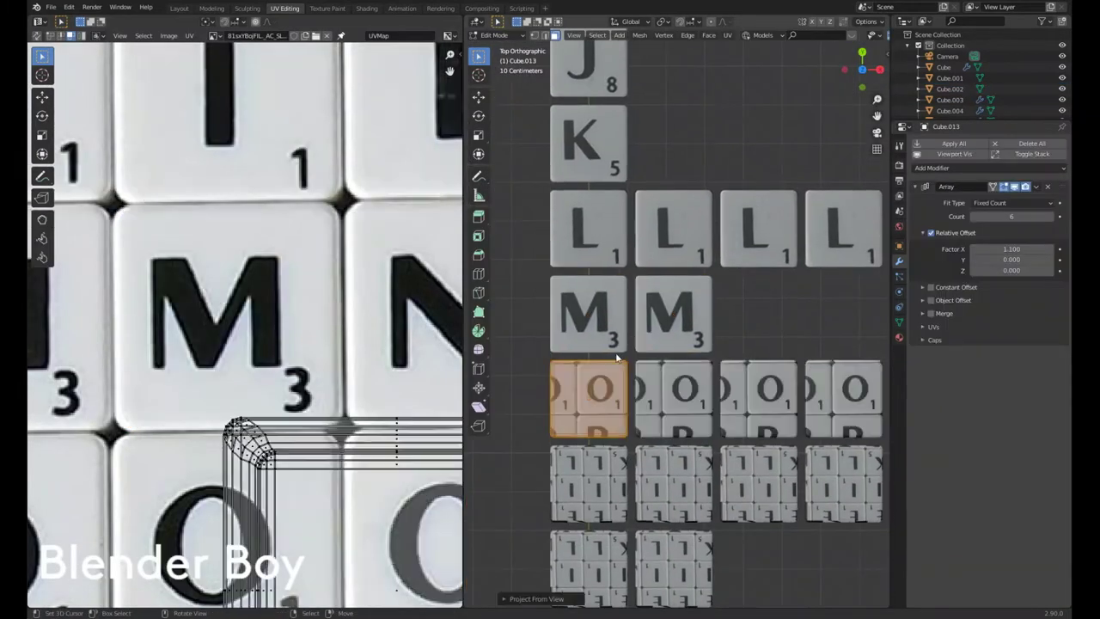
pyautogui.scroll(-4, 241, 343)
pyautogui.press('g')
pyautogui.click(262, 246)
pyautogui.scroll(3, 266, 241)
pyautogui.press('s')
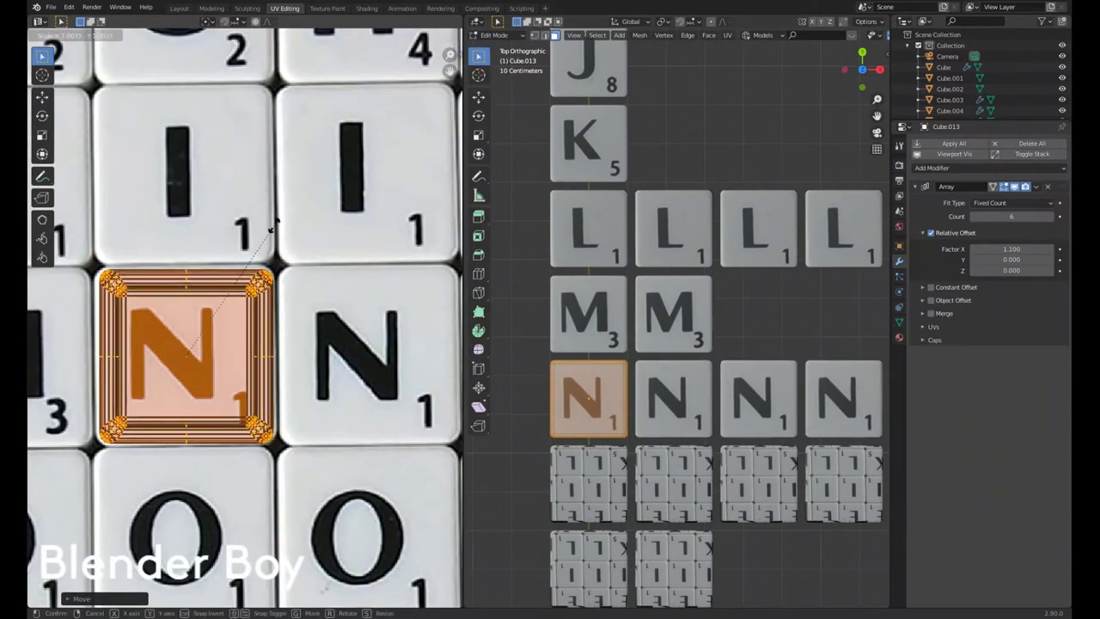
pyautogui.click(272, 226)
# Step: Project the O row's UVs from the top view and select its island
pyautogui.click(611, 388)
pyautogui.press('u')
pyautogui.click(687, 351)
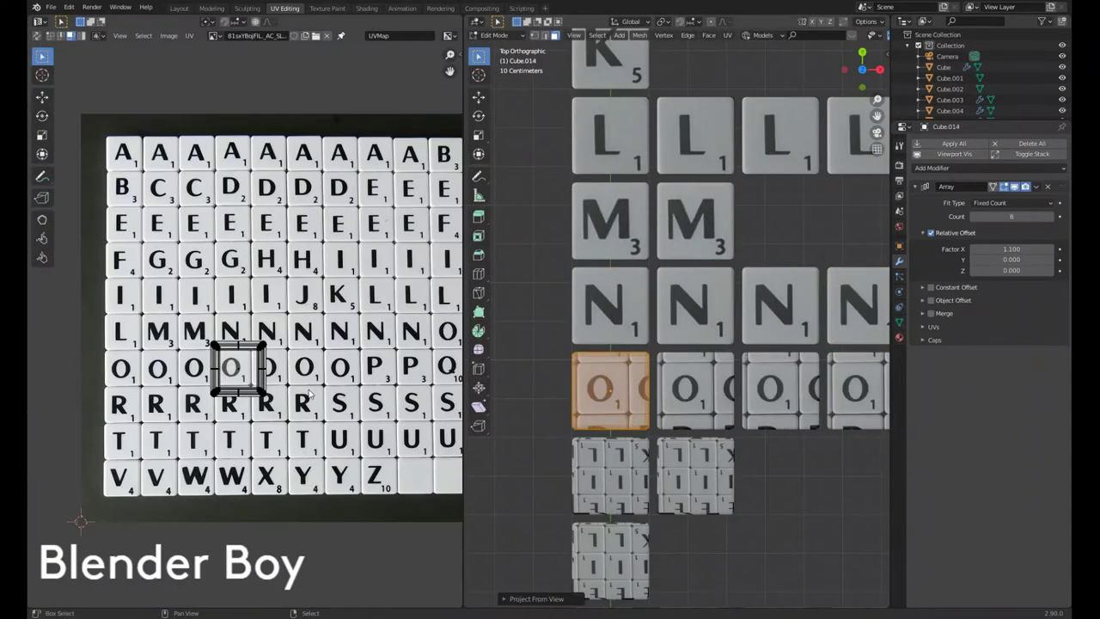
pyautogui.press('a')
pyautogui.press('s')
pyautogui.click(284, 379)
pyautogui.scroll(-4, 688, 344)
pyautogui.scroll(-3, 386, 364)
pyautogui.scroll(3, 433, 341)
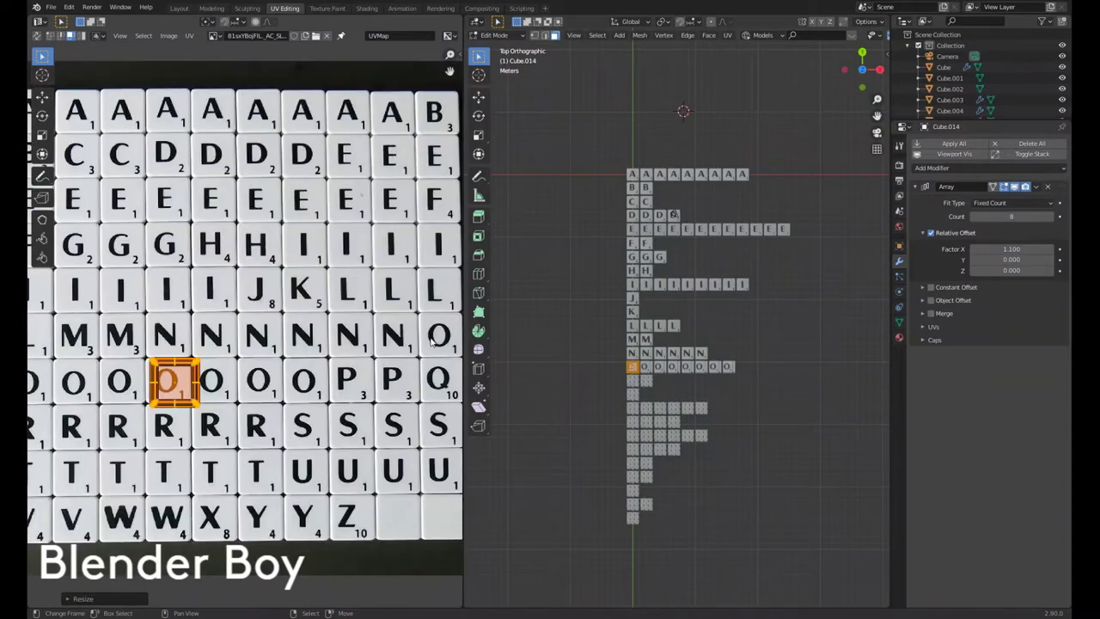
# Step: Scale and shift the island so both tiles in the row show O
pyautogui.click(276, 62)
pyautogui.scroll(5, 258, 327)
pyautogui.scroll(3, 742, 351)
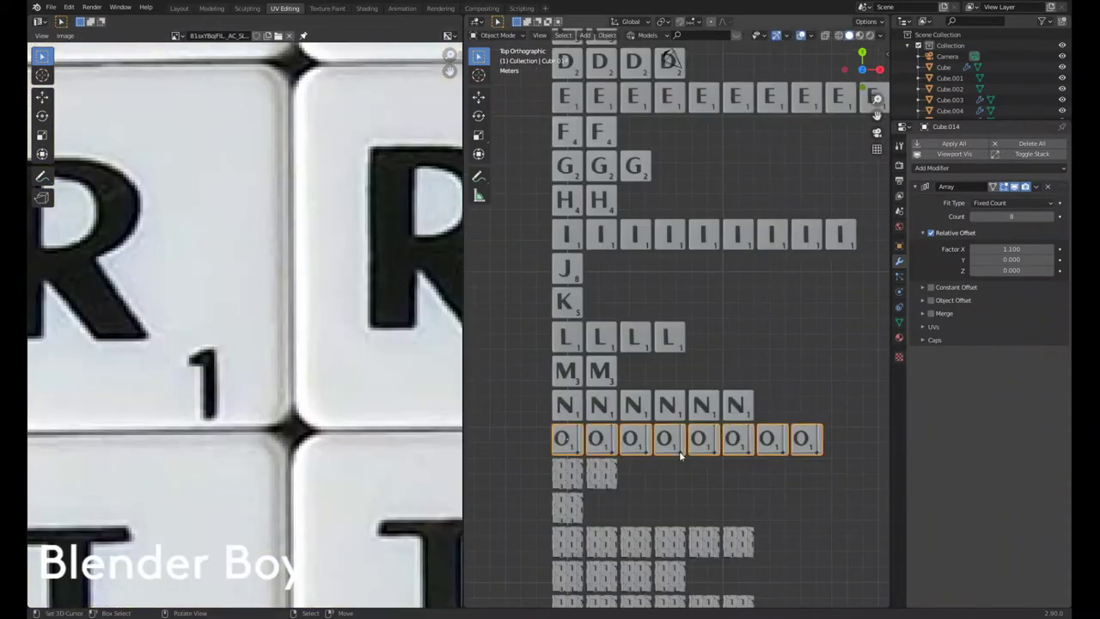
pyautogui.scroll(3, 742, 351)
pyautogui.scroll(1, 742, 351)
pyautogui.scroll(-5, 290, 321)
pyautogui.press('s')
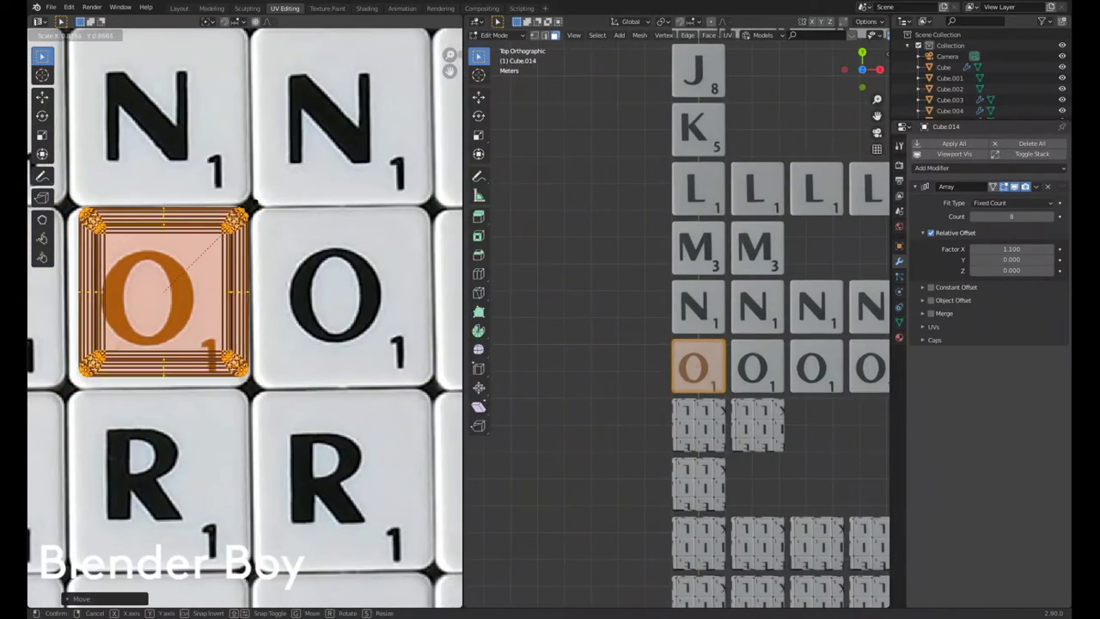
pyautogui.press('g')
pyautogui.click(465, 220)
pyautogui.moveTo(412, 258); pyautogui.dragTo(288, 258, button='middle')
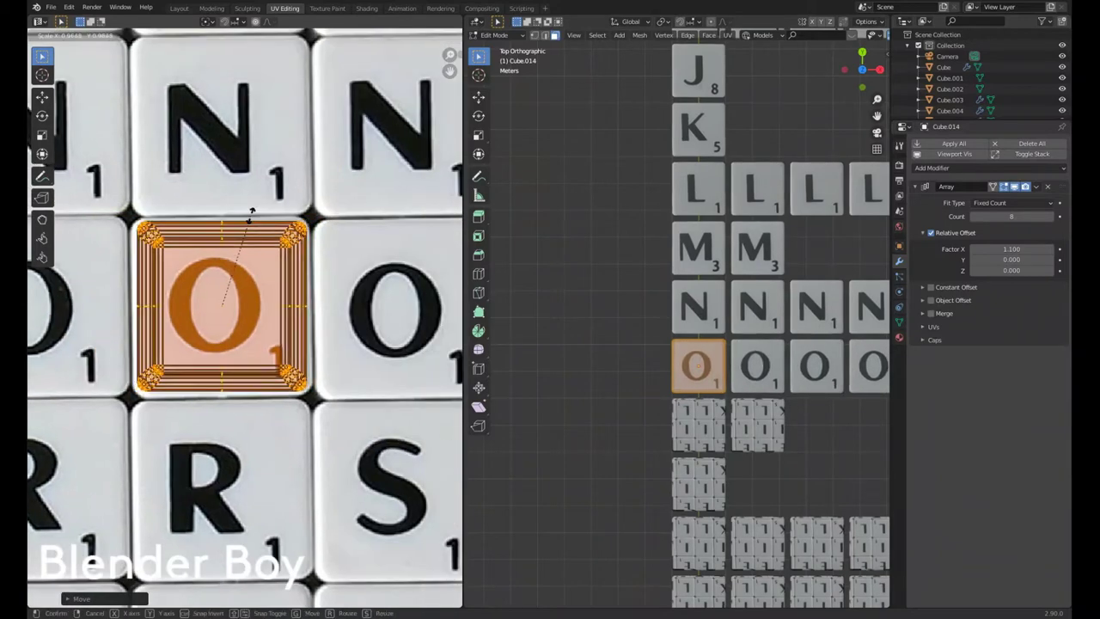
pyautogui.press('Tab')
# Step: Project the tile below O from the top view, fit it to P, and duplicate it sideways
pyautogui.keyDown('shift'); pyautogui.moveTo(733, 474); pyautogui.dragTo(699, 341, button='middle'); pyautogui.keyUp('shift')
pyautogui.click(692, 300)
pyautogui.press('Tab')
pyautogui.press('u')
pyautogui.click(671, 292)
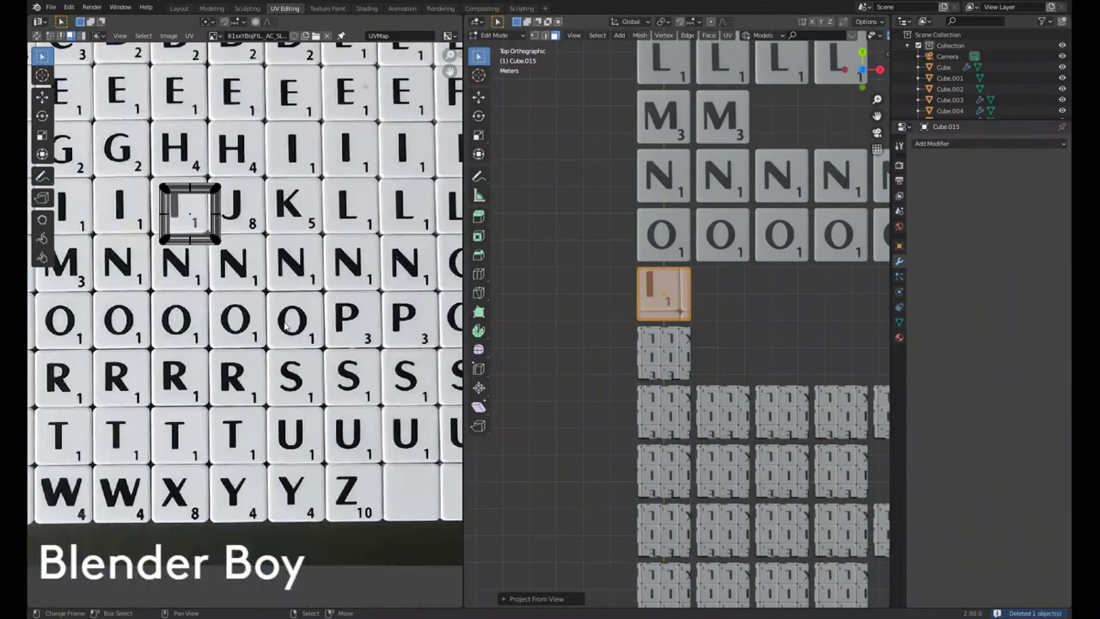
pyautogui.scroll(3, 374, 394)
pyautogui.scroll(4, 246, 332)
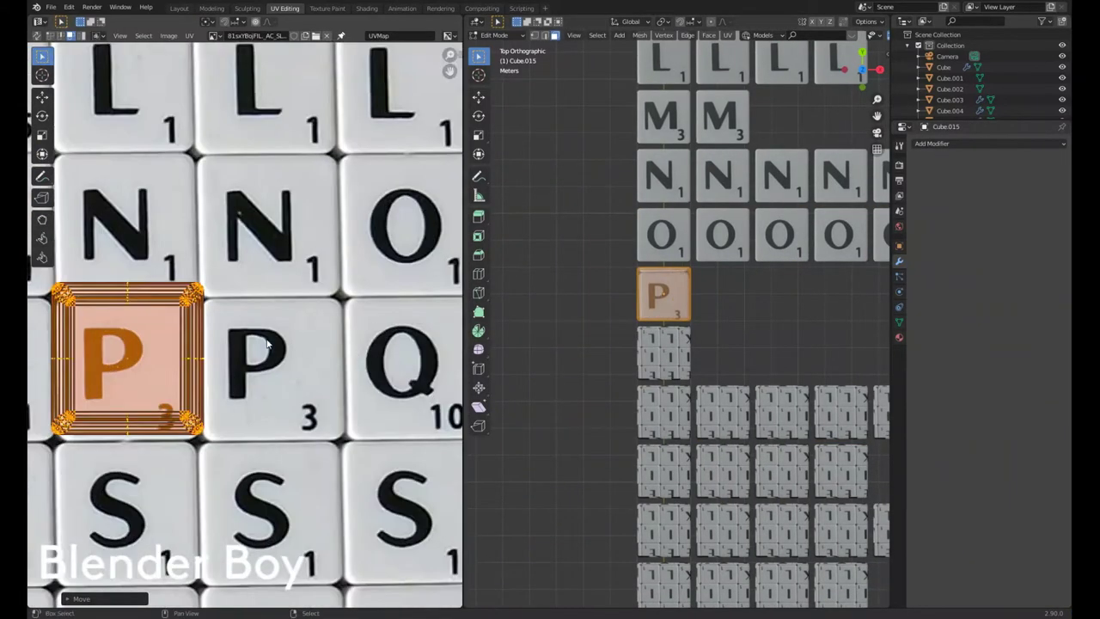
pyautogui.press('s')
pyautogui.click(313, 234)
pyautogui.scroll(3, 671, 293)
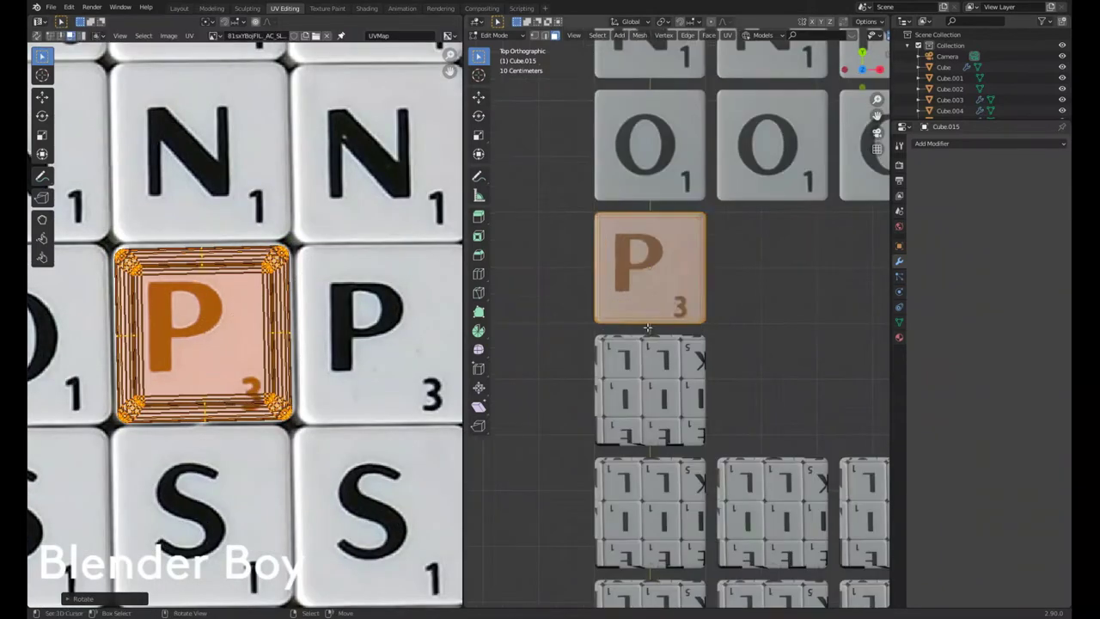
pyautogui.press('Tab')
pyautogui.hotkey('shift', 'd')
pyautogui.press('x')
# Step: Project the next tile from the top view and place its island over Q
pyautogui.press('Tab')
pyautogui.press('u')
pyautogui.click(655, 395)
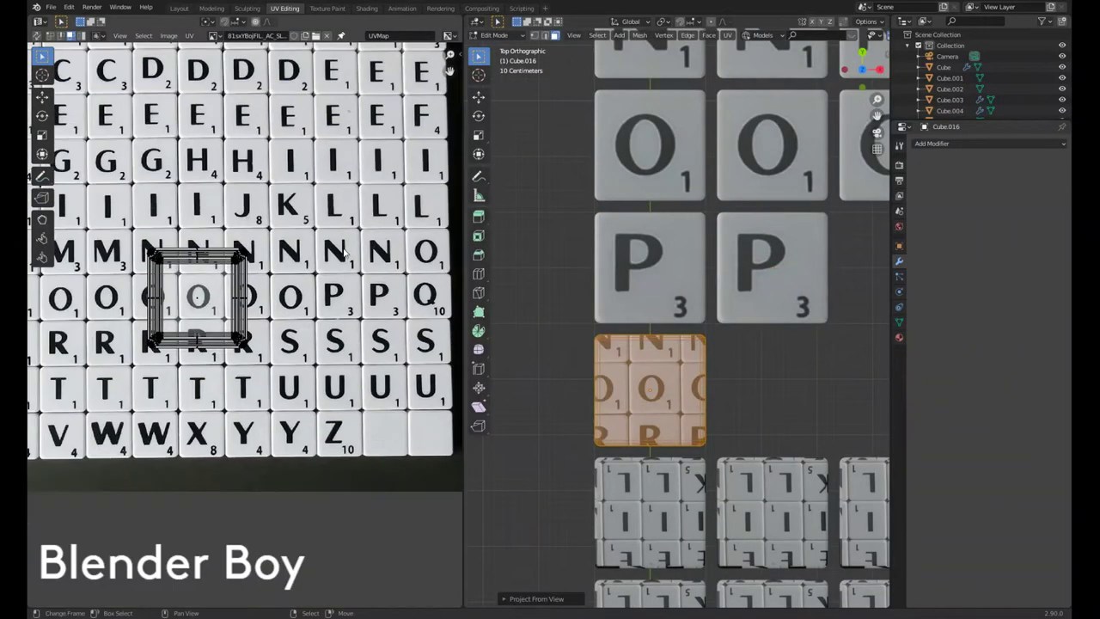
pyautogui.press('s')
pyautogui.scroll(2, 206, 340)
pyautogui.moveTo(150, 335); pyautogui.dragTo(206, 339)
pyautogui.scroll(5, 206, 340)
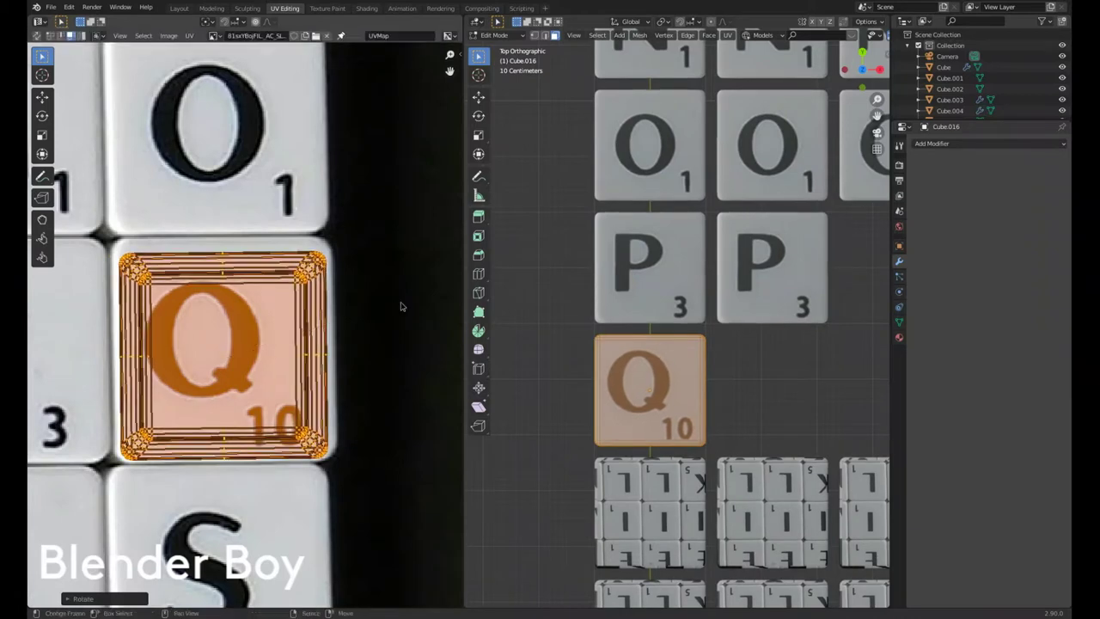
pyautogui.press('Tab')
pyautogui.scroll(-4, 651, 314)
# Step: Move and scale the R row's UV island onto the R letter
pyautogui.click(650, 310)
pyautogui.press('Tab')
pyautogui.scroll(-5, 258, 326)
pyautogui.scroll(2, 279, 322)
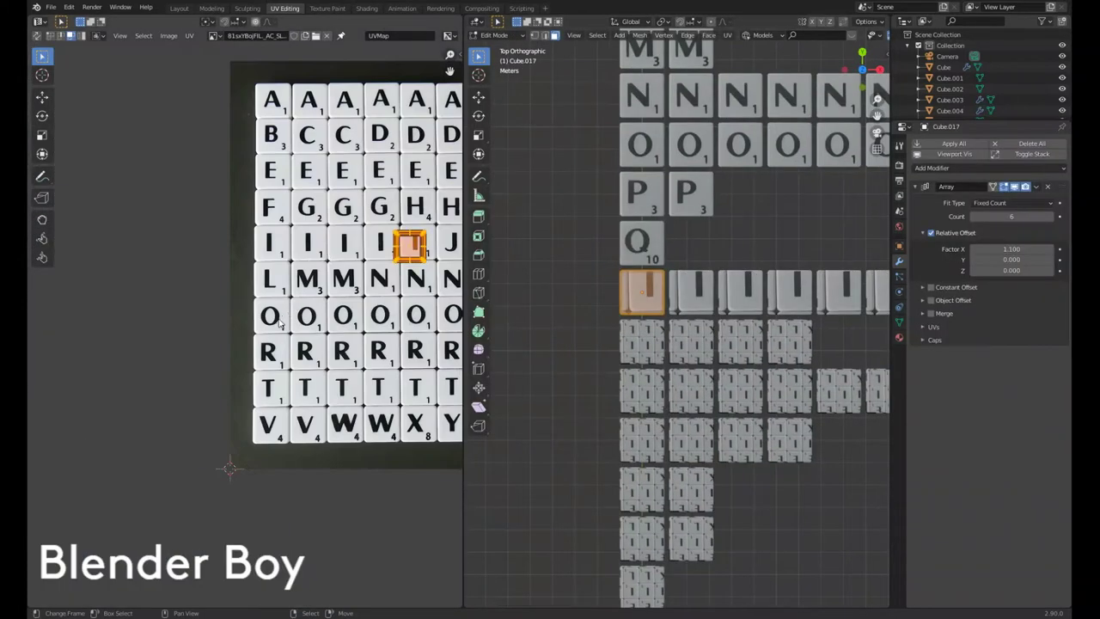
pyautogui.click(225, 446)
pyautogui.scroll(5, 381, 348)
pyautogui.press('s')
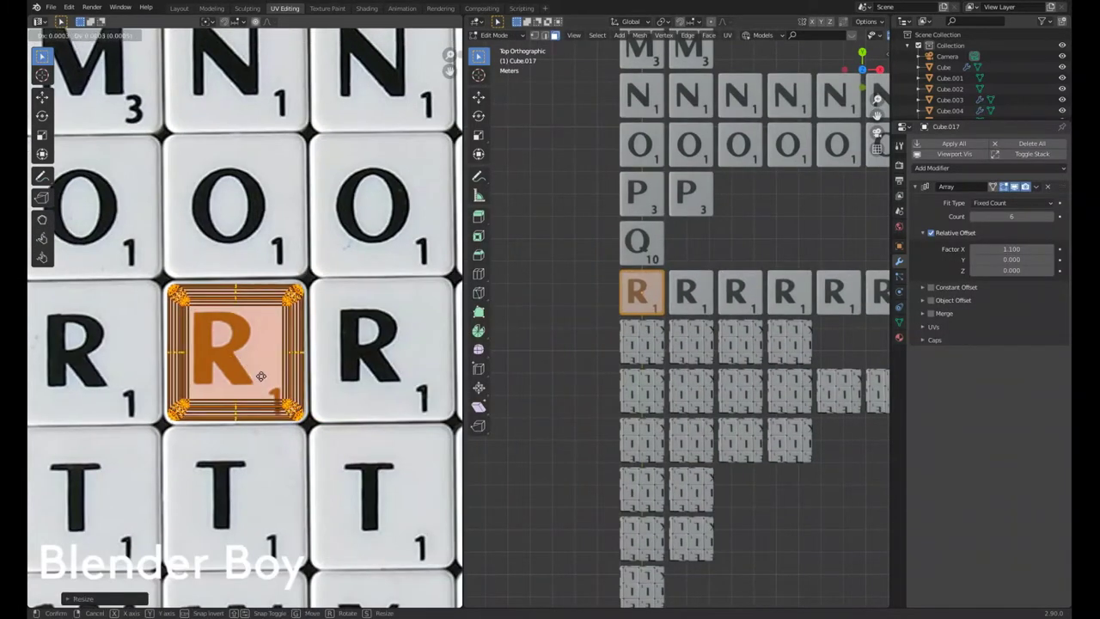
pyautogui.click(260, 376)
pyautogui.scroll(-4, 261, 376)
pyautogui.scroll(3, 257, 370)
pyautogui.scroll(2, 258, 369)
pyautogui.press('Tab')
pyautogui.scroll(3, 579, 368)
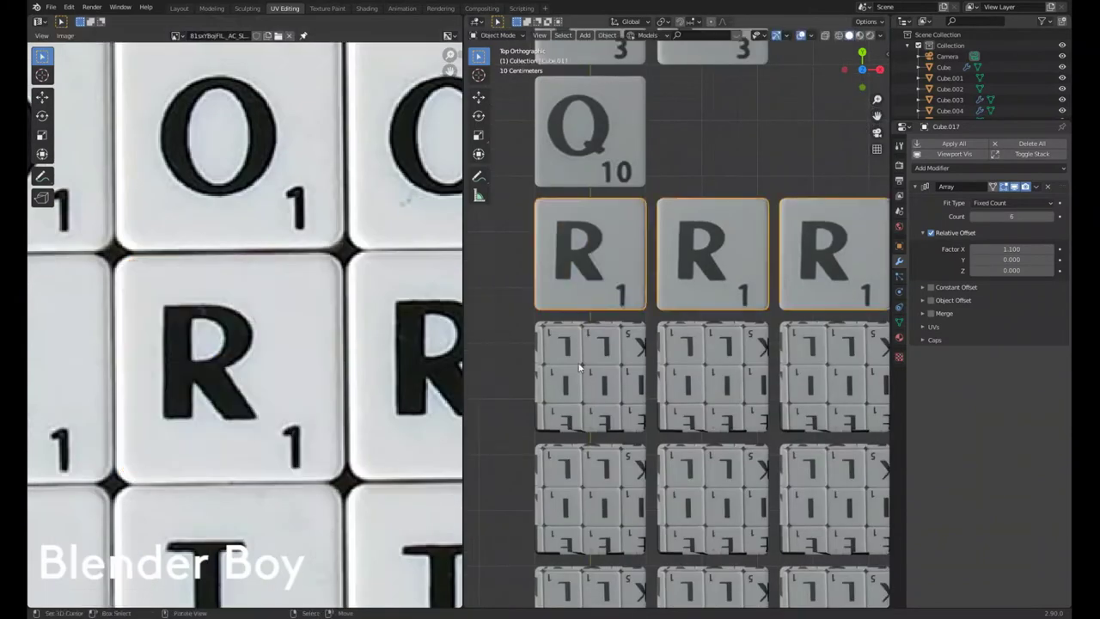
# Step: Scale the row below R so its island fills the S letter
pyautogui.click(579, 368)
pyautogui.press('Tab')
pyautogui.scroll(-2, 258, 327)
pyautogui.scroll(-3, 258, 327)
pyautogui.press('s')
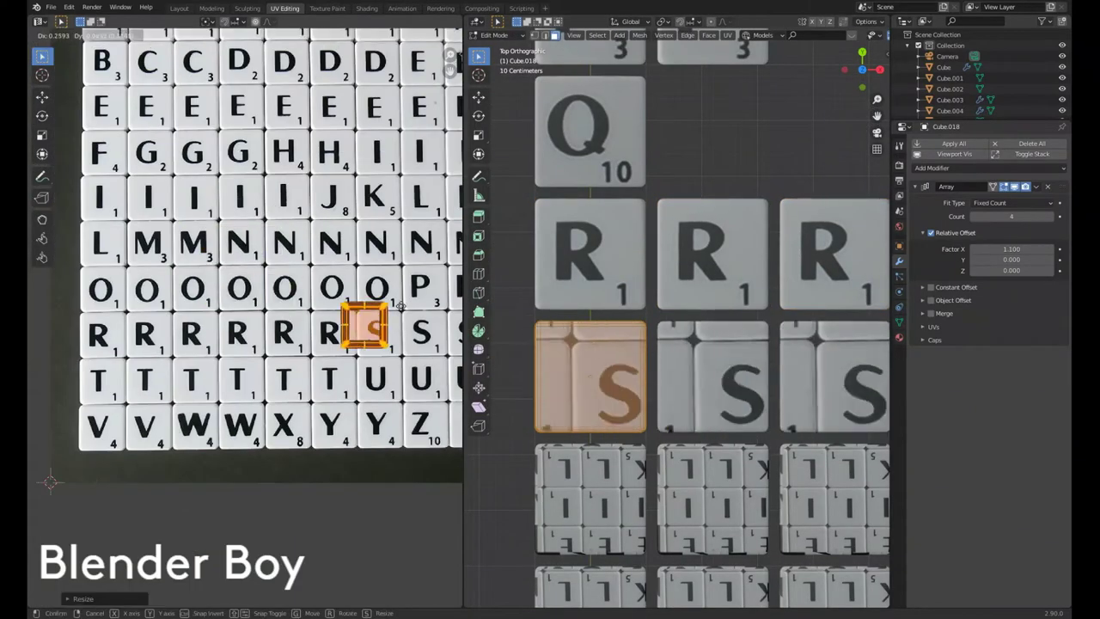
pyautogui.click(369, 315)
pyautogui.scroll(4, 370, 315)
pyautogui.press('Tab')
pyautogui.scroll(-3, 521, 366)
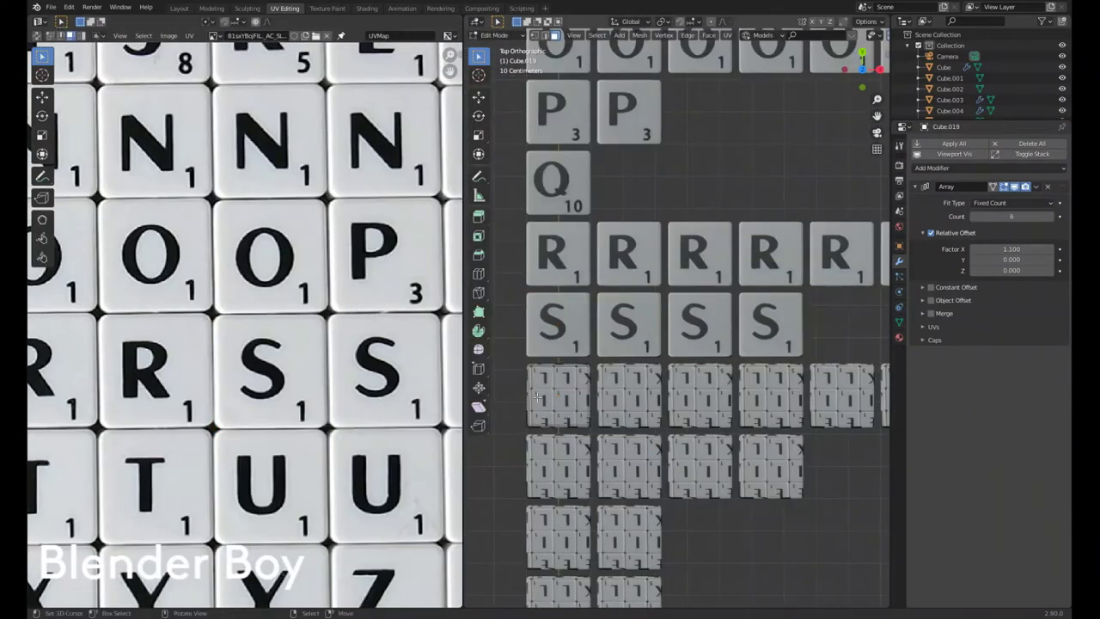
# Step: Place and enlarge the next row's island over the T and U letters
pyautogui.hotkey('shift', 'd')
pyautogui.press('Tab')
pyautogui.scroll(-5, 247, 262)
pyautogui.press('g')
pyautogui.click(299, 318)
pyautogui.scroll(2, 292, 326)
pyautogui.scroll(2, 293, 326)
pyautogui.press('s')
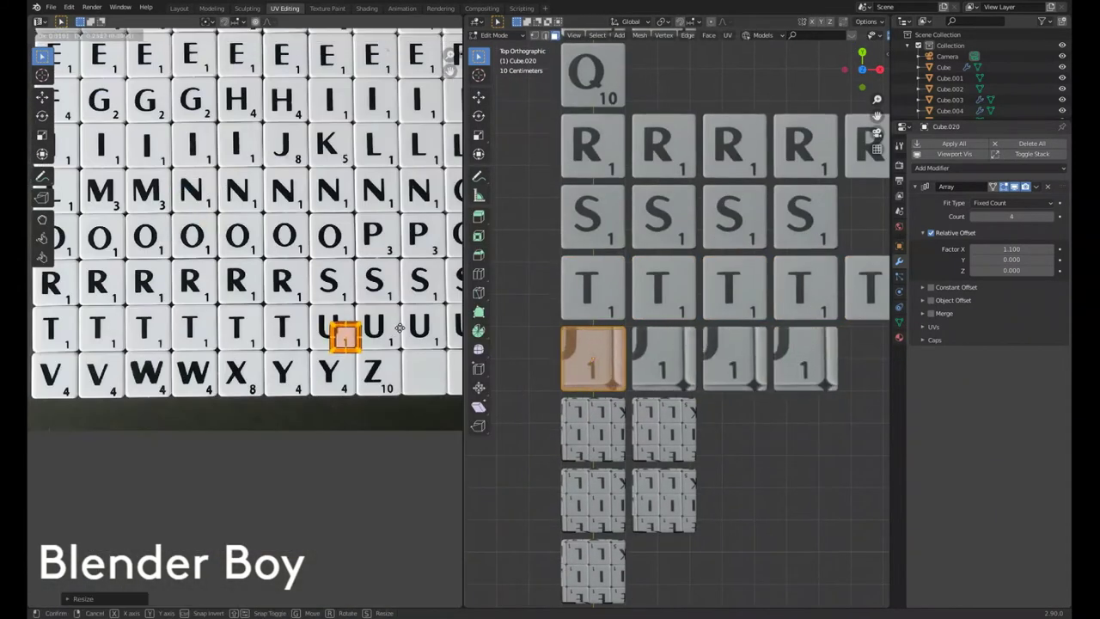
pyautogui.click(378, 317)
pyautogui.scroll(3, 367, 312)
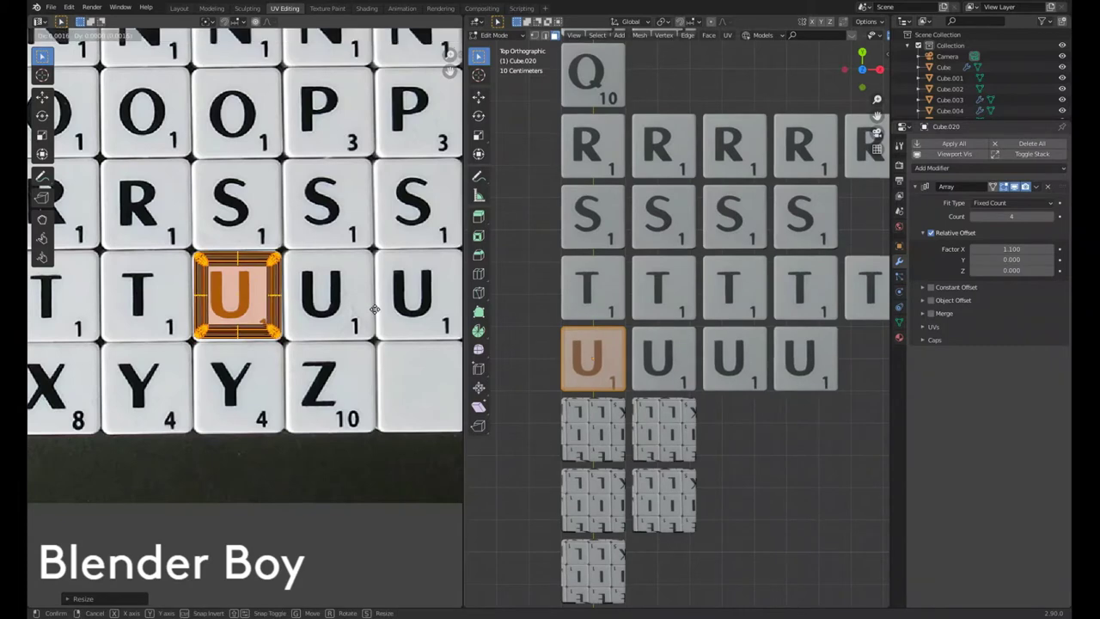
# Step: Project the next tile's UVs from top view and shrink the island onto W
pyautogui.press('KP_Decimal')
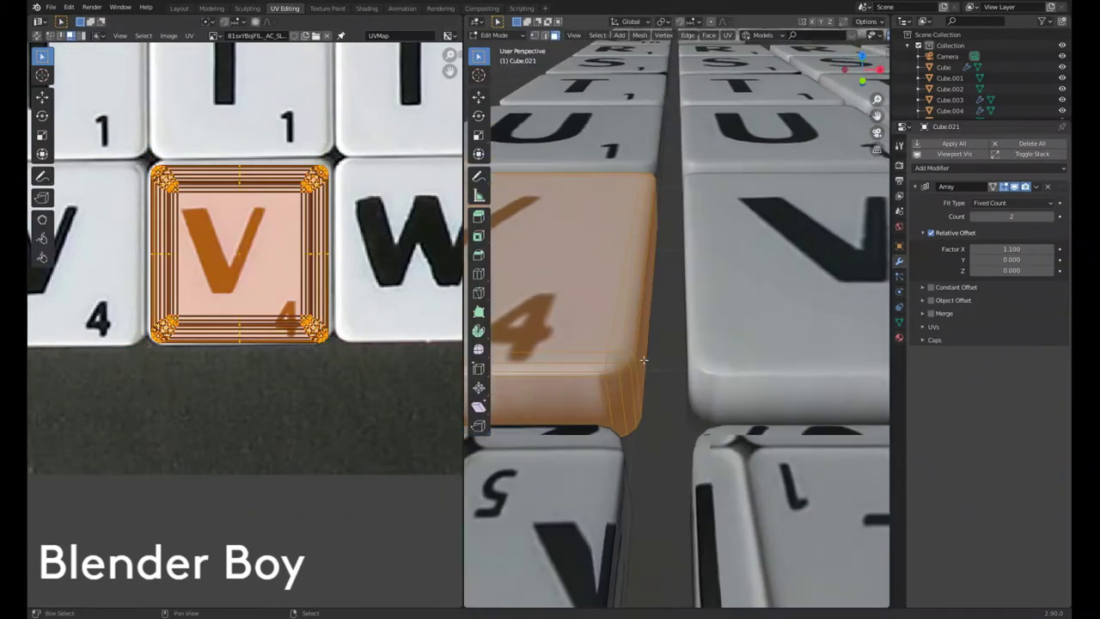
pyautogui.press('Tab')
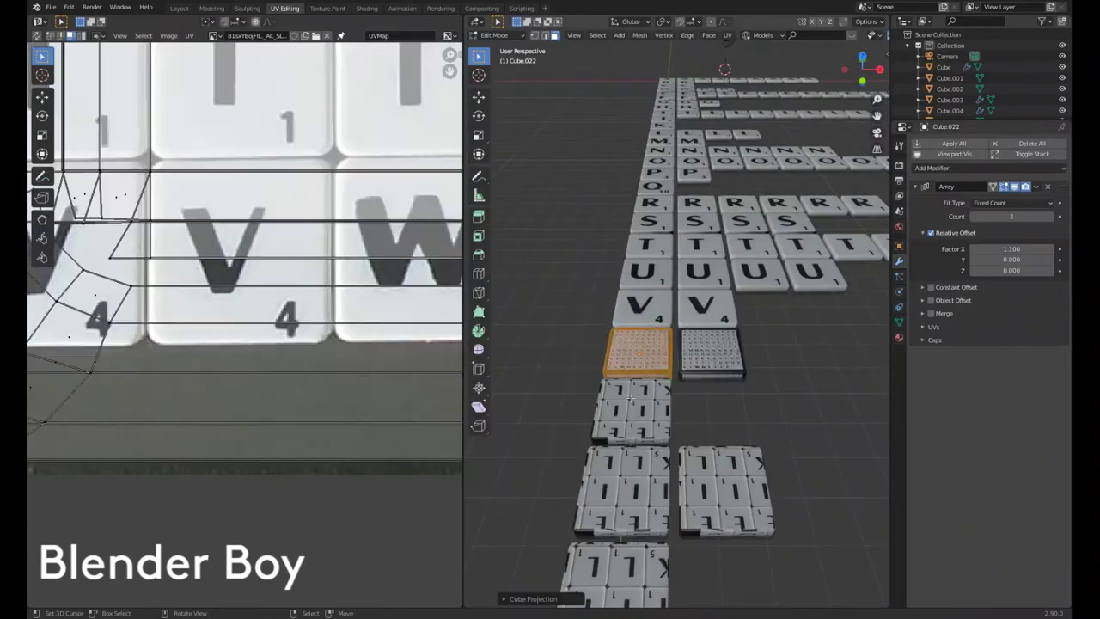
pyautogui.press('KP_7')
pyautogui.press('u')
pyautogui.press('u')
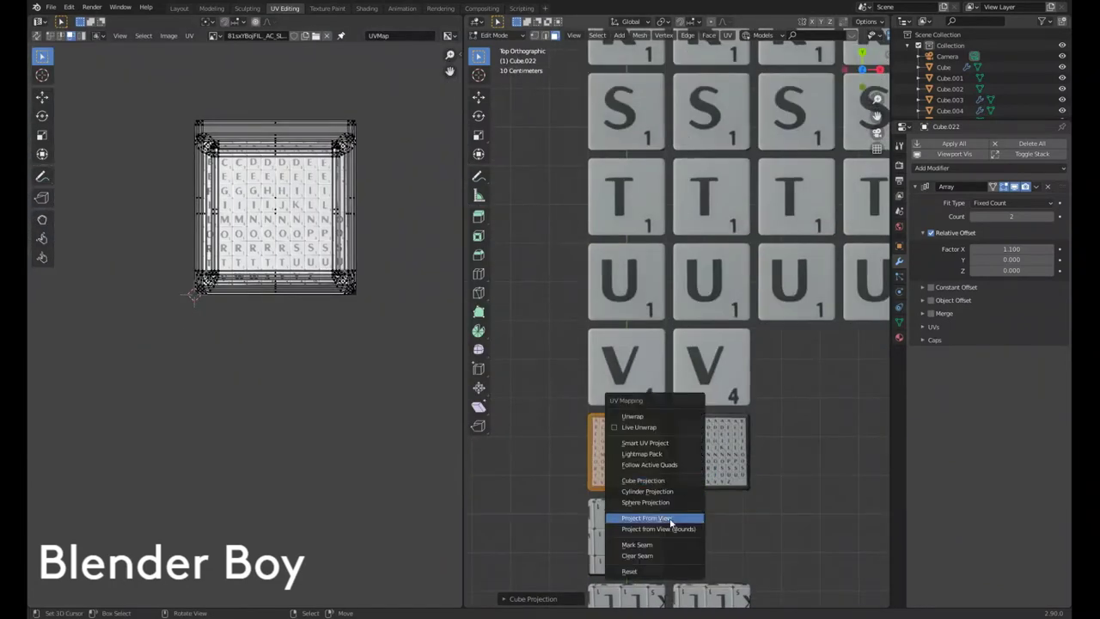
pyautogui.click(666, 518)
pyautogui.moveTo(312, 257); pyautogui.dragTo(256, 363)
pyautogui.press('s')
pyautogui.scroll(5, 194, 304)
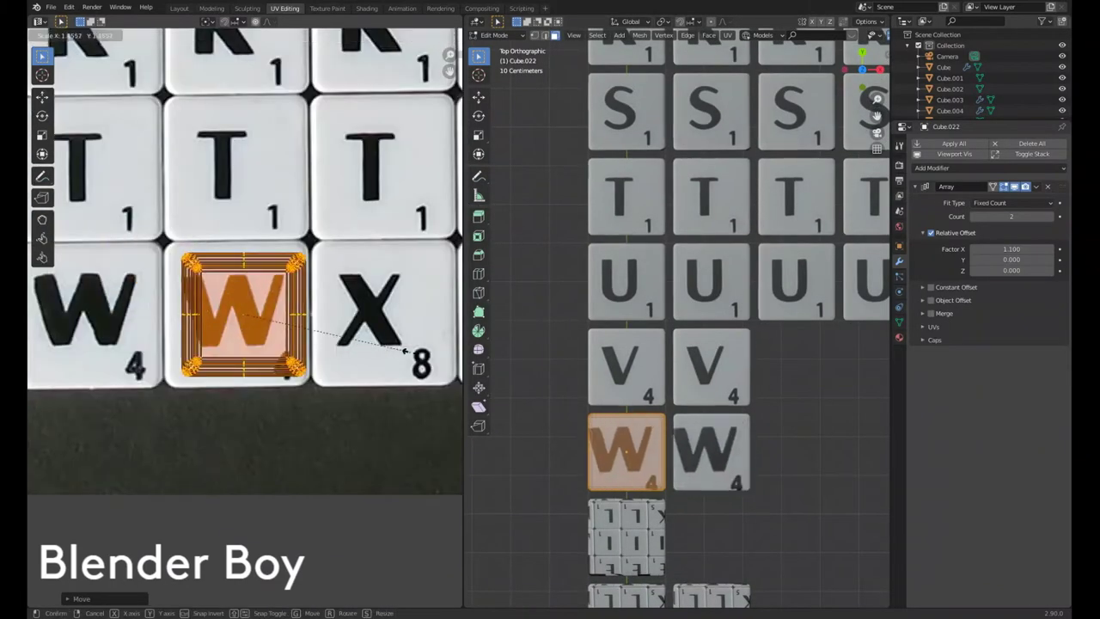
pyautogui.click(422, 346)
# Step: Inspect the W tile and rescale its island for a tighter fit
pyautogui.moveTo(781, 570)
pyautogui.keyDown('shift'); pyautogui.mouseDown(button='middle')
pyautogui.moveTo(623, 444)
pyautogui.moveTo(564, 336)
pyautogui.mouseUp(button='middle'); pyautogui.keyUp('shift')
pyautogui.press('Tab')
pyautogui.press('Tab')
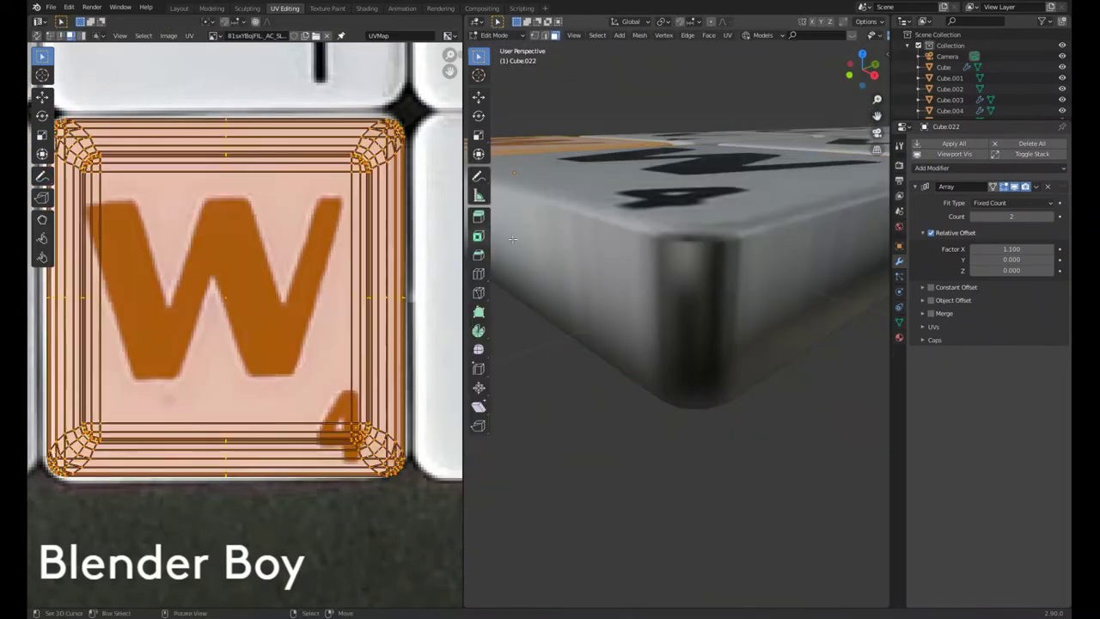
pyautogui.press('s')
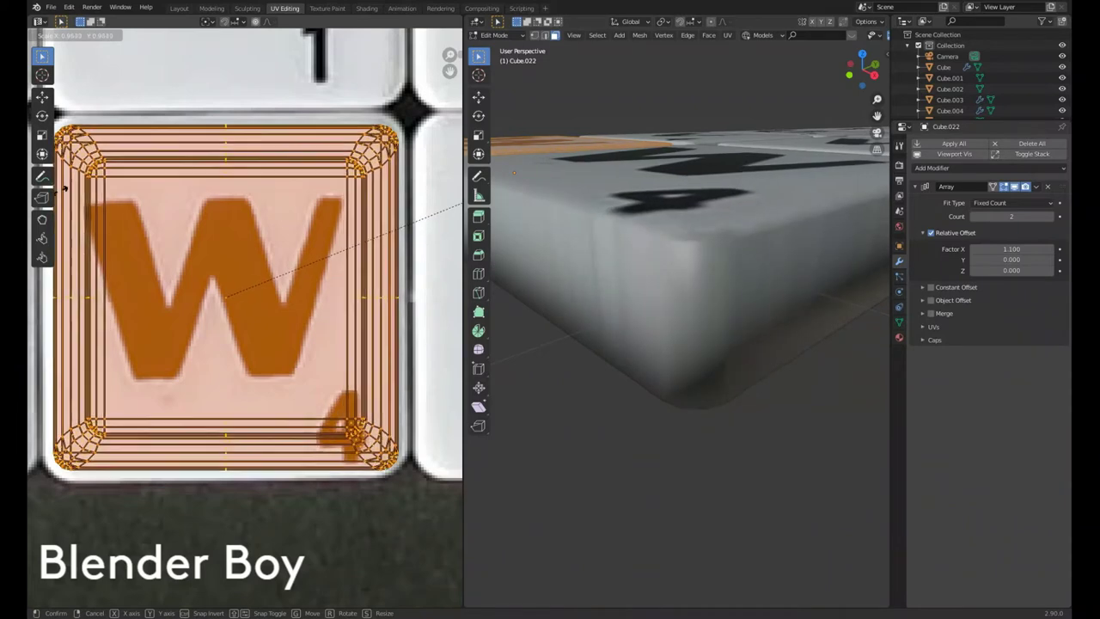
pyautogui.click(417, 222)
pyautogui.press('Tab')
# Step: Select the next tile down the column and project its UVs from the top view
pyautogui.scroll(-5, 649, 404)
pyautogui.click(646, 404)
pyautogui.press('KP_7')
pyautogui.press('Tab')
pyautogui.scroll(-8, 372, 345)
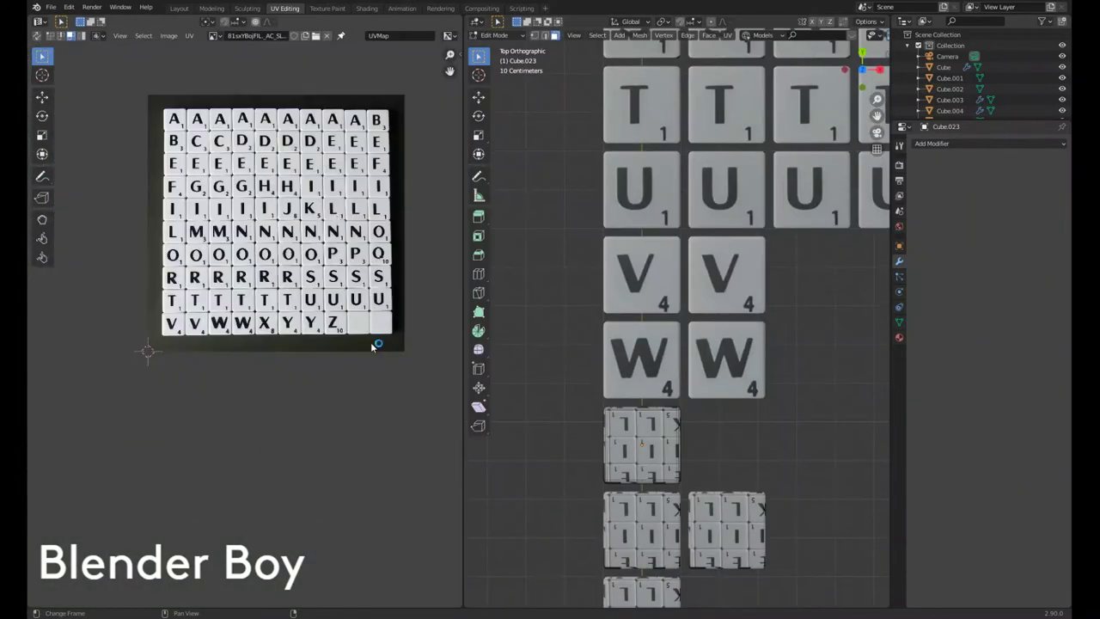
pyautogui.press('a')
pyautogui.press('s')
pyautogui.scroll(5, 394, 149)
# Step: Shrink and move that tile's island onto the X letter and check it
pyautogui.press('g')
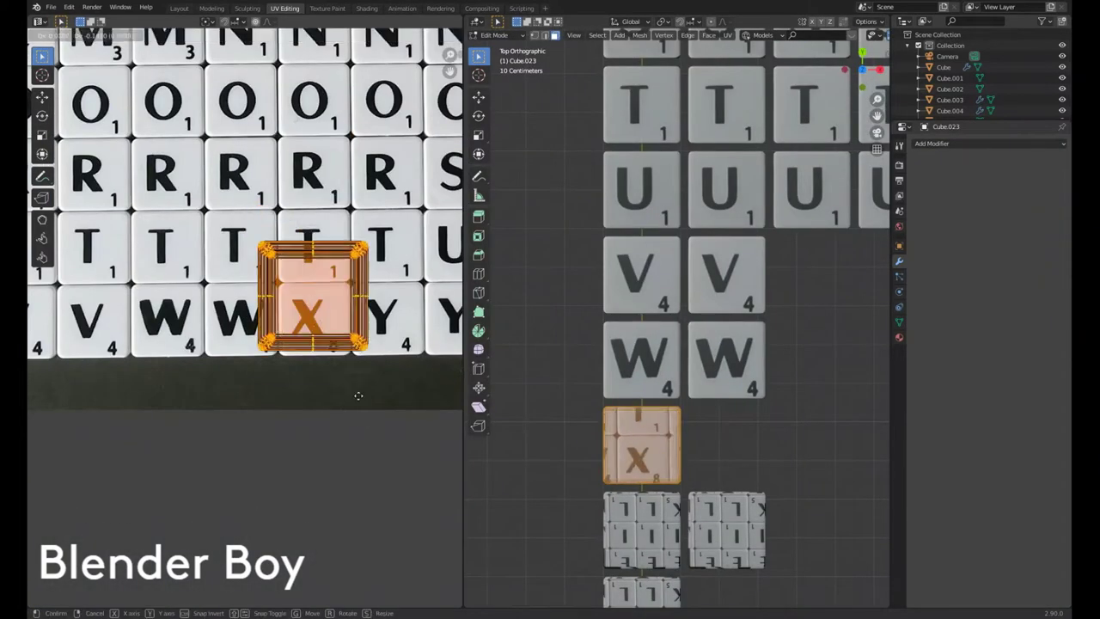
pyautogui.press('s')
pyautogui.scroll(3, 381, 365)
pyautogui.scroll(3, 380, 365)
pyautogui.press('Tab')
pyautogui.moveTo(633, 338); pyautogui.dragTo(653, 283, button='middle')
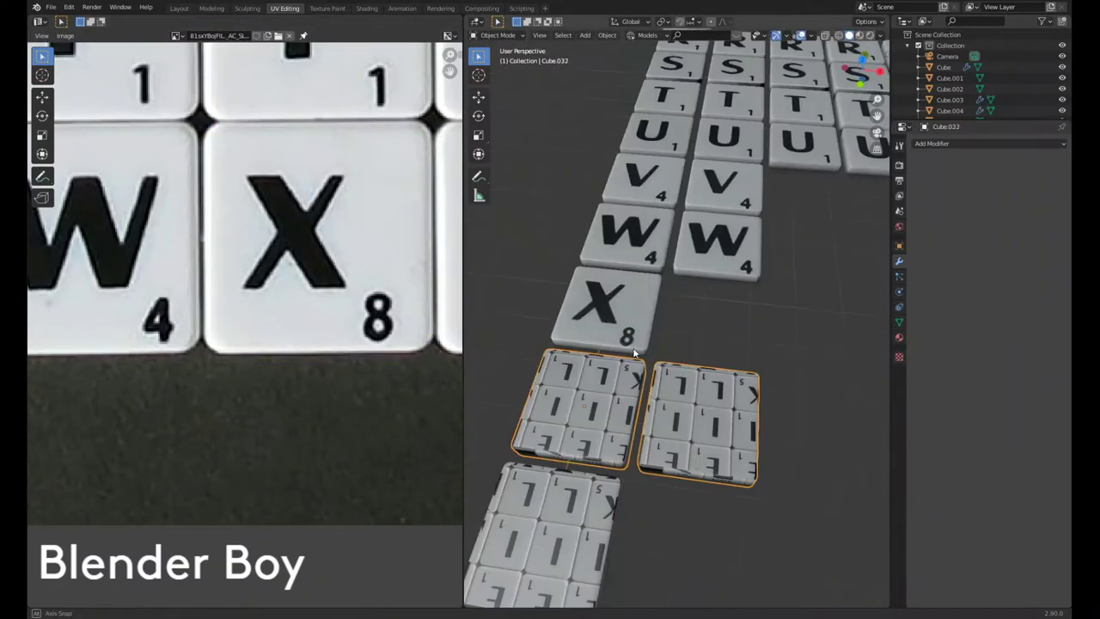
pyautogui.press('KP_7')
pyautogui.scroll(3, 634, 338)
# Step: Delete the spare tile beside the column
pyautogui.press('Tab')
pyautogui.press('x')
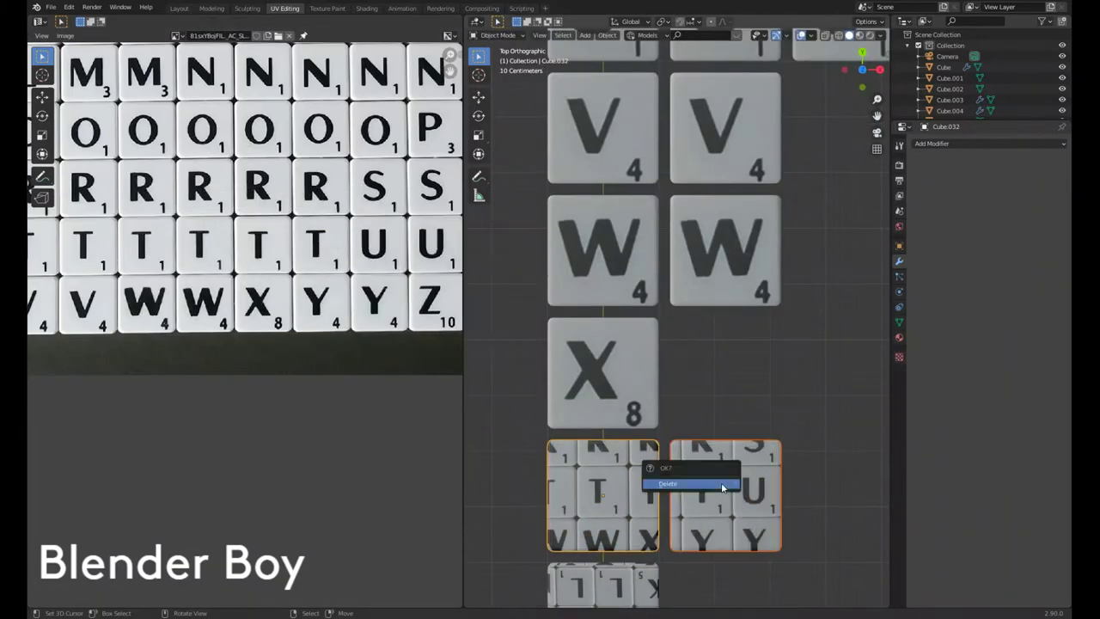
pyautogui.click(645, 480)
# Step: Shrink and move the next island onto the Y letter, fine-tuning its size
pyautogui.scroll(-3, 201, 251)
pyautogui.press('g')
pyautogui.press('s')
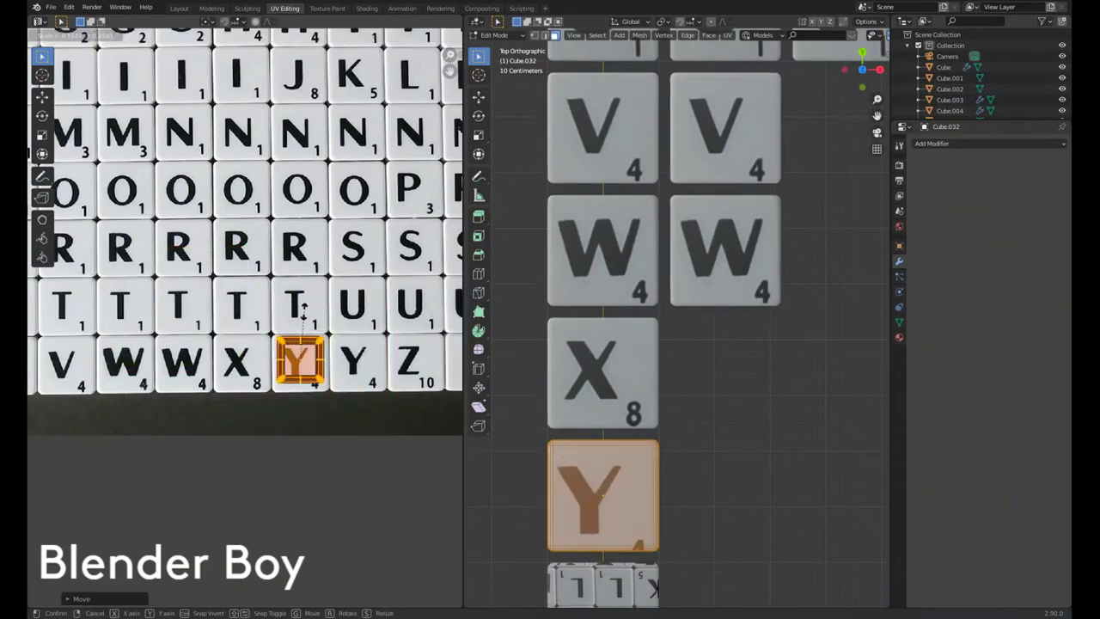
pyautogui.scroll(4, 295, 361)
pyautogui.press('s')
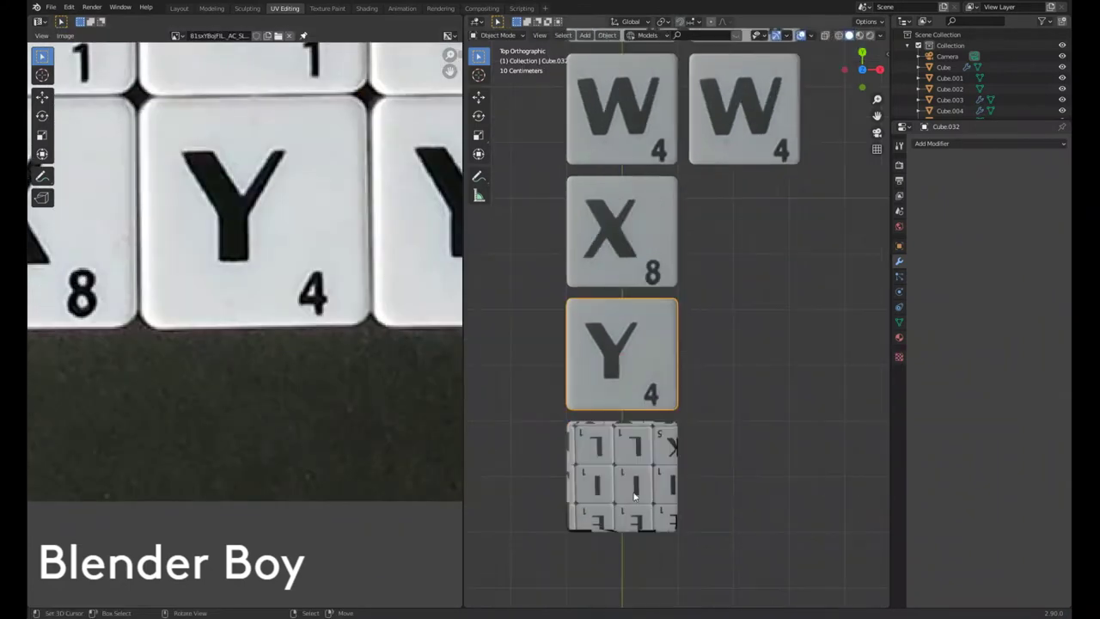
# Step: Scale the last tile's island down onto the Z letter with value 10
pyautogui.press('Tab')
pyautogui.scroll(-3, 282, 241)
pyautogui.press('g')
pyautogui.press('s')
pyautogui.click(393, 295)
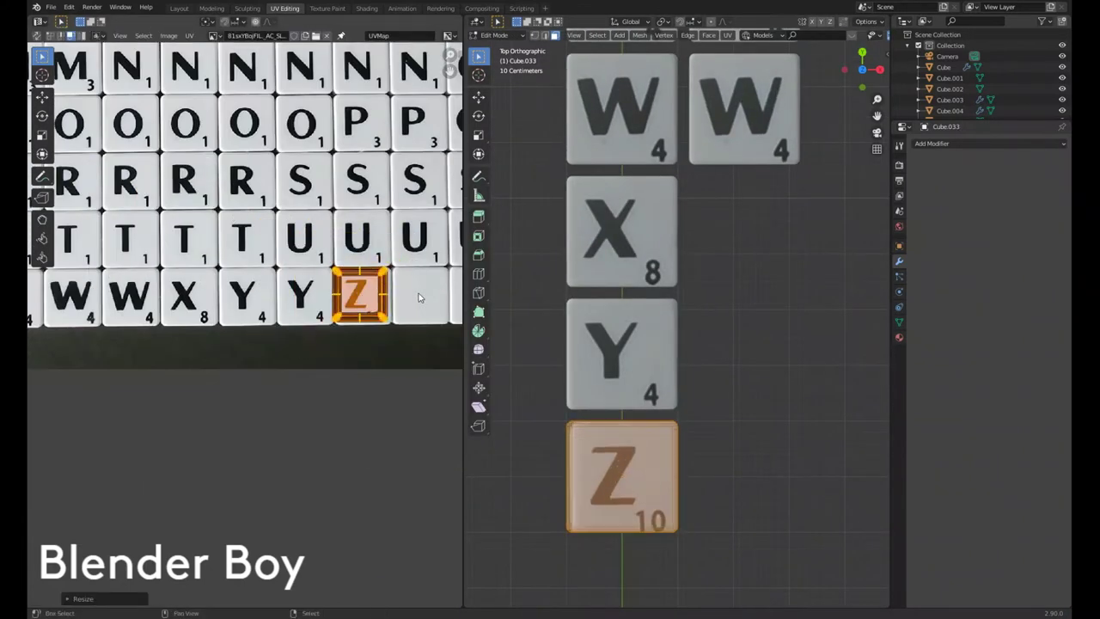
pyautogui.scroll(5, 347, 291)
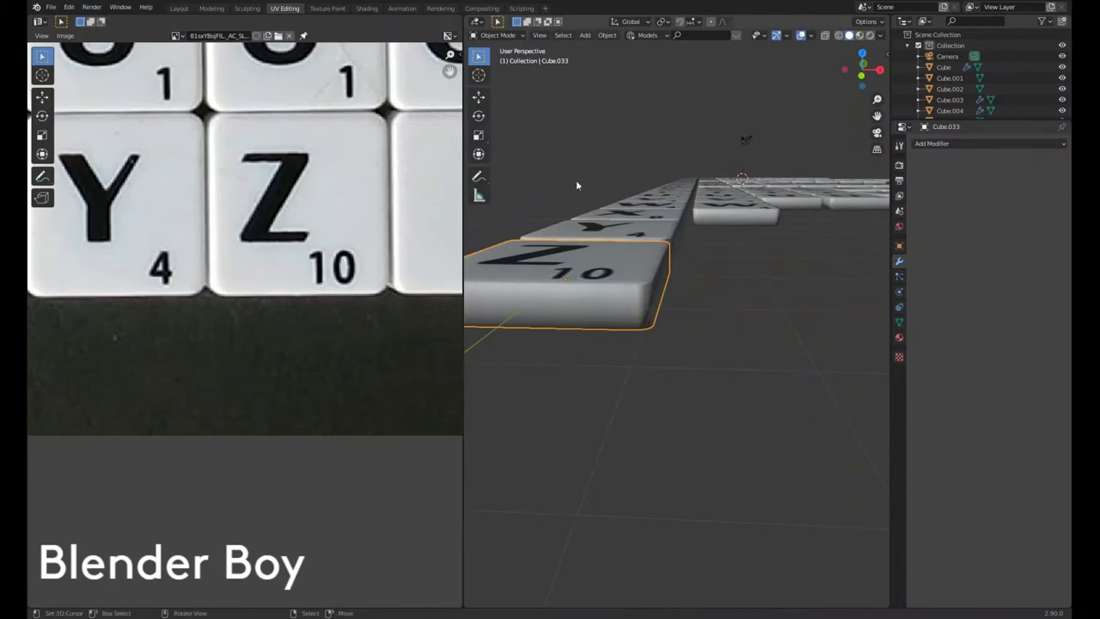
# Step: In the Shading workspace, add a ColorRamp node and drag its stop to darken tiles
pyautogui.click(376, 8)
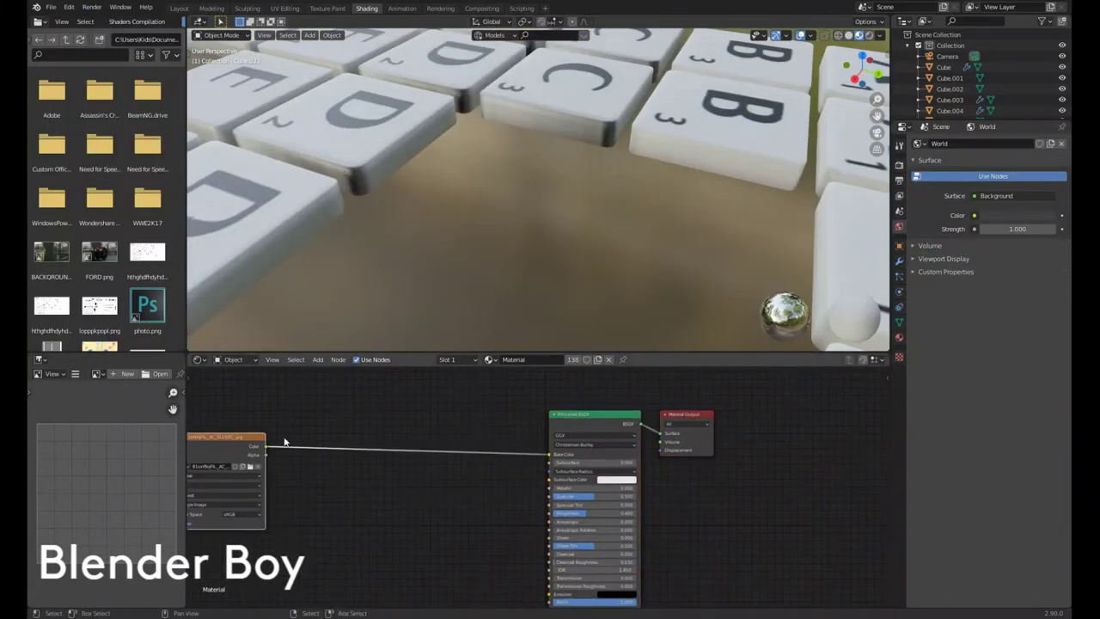
pyautogui.write('color ramp')
pyautogui.press('Return')
pyautogui.scroll(2, 477, 482)
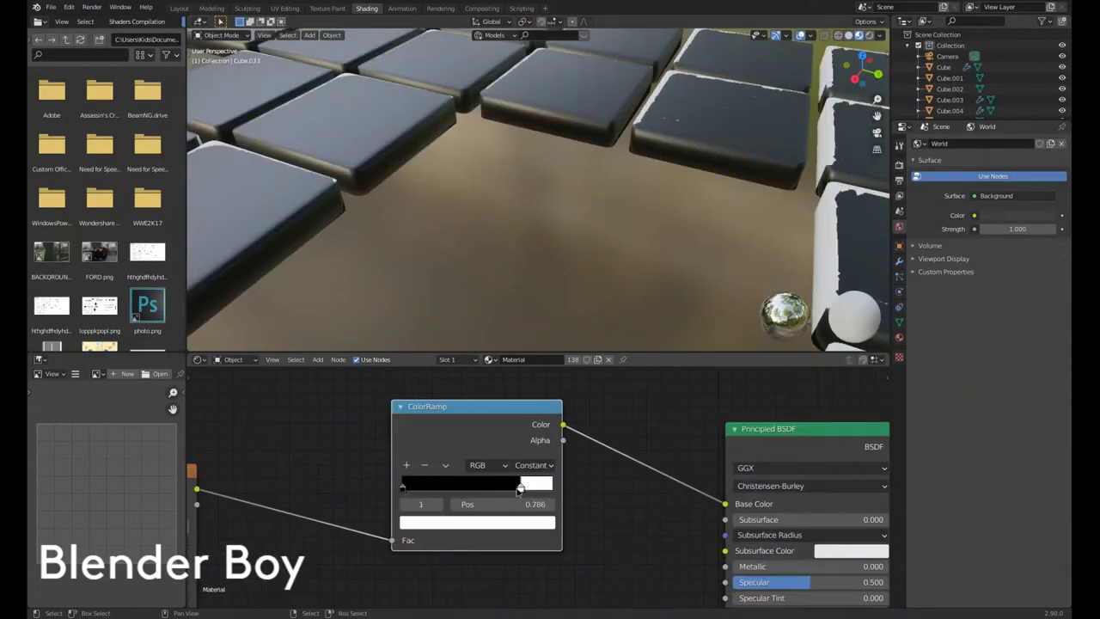
pyautogui.moveTo(524, 487)
pyautogui.mouseDown()
pyautogui.moveTo(428, 488)
pyautogui.moveTo(454, 492)
pyautogui.mouseUp()
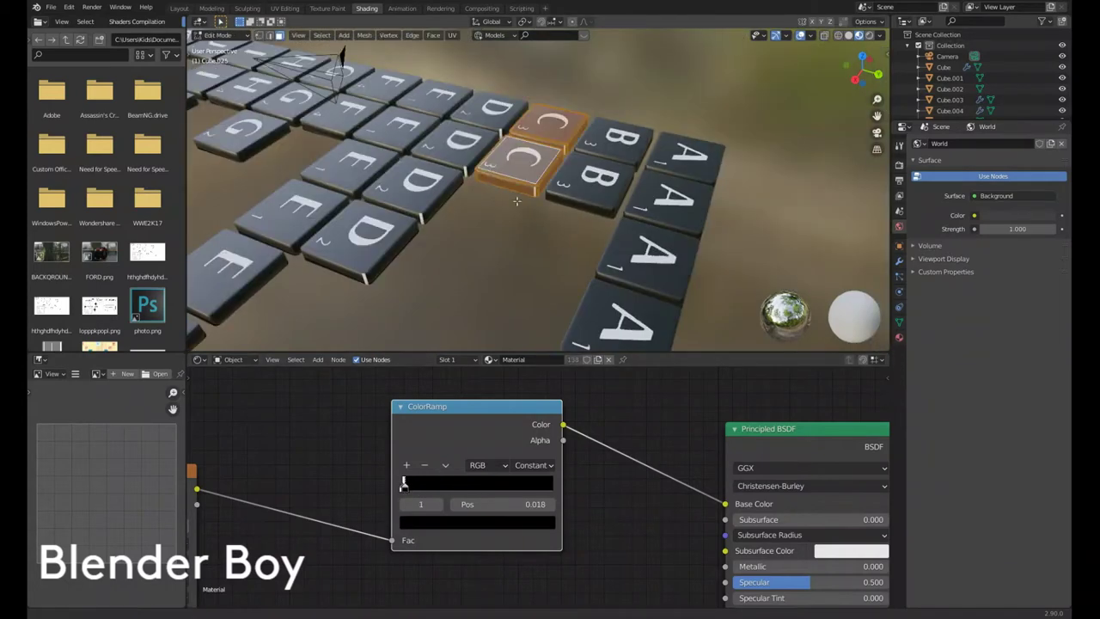
# Step: Turn the lower-left image area into a UV Editor showing the tile photo
pyautogui.click(97, 374)
pyautogui.click(120, 389)
pyautogui.click(39, 359)
pyautogui.click(60, 424)
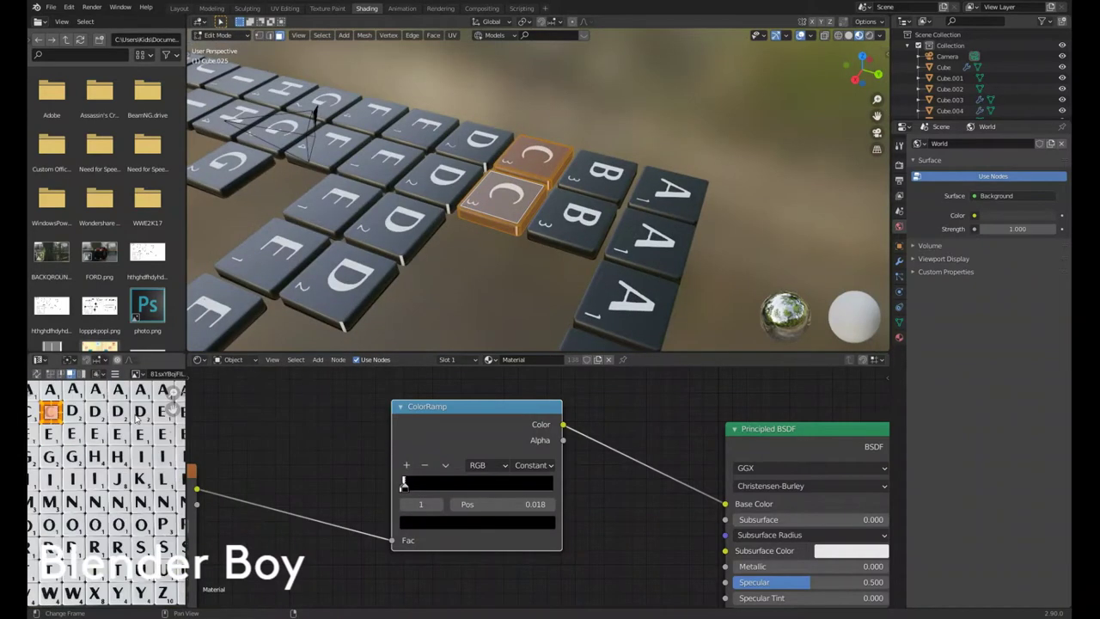
pyautogui.scroll(3, 112, 464)
pyautogui.scroll(2, 112, 464)
# Step: Move a misaligned tile's UV island to line up with the tile corner
pyautogui.press('Tab')
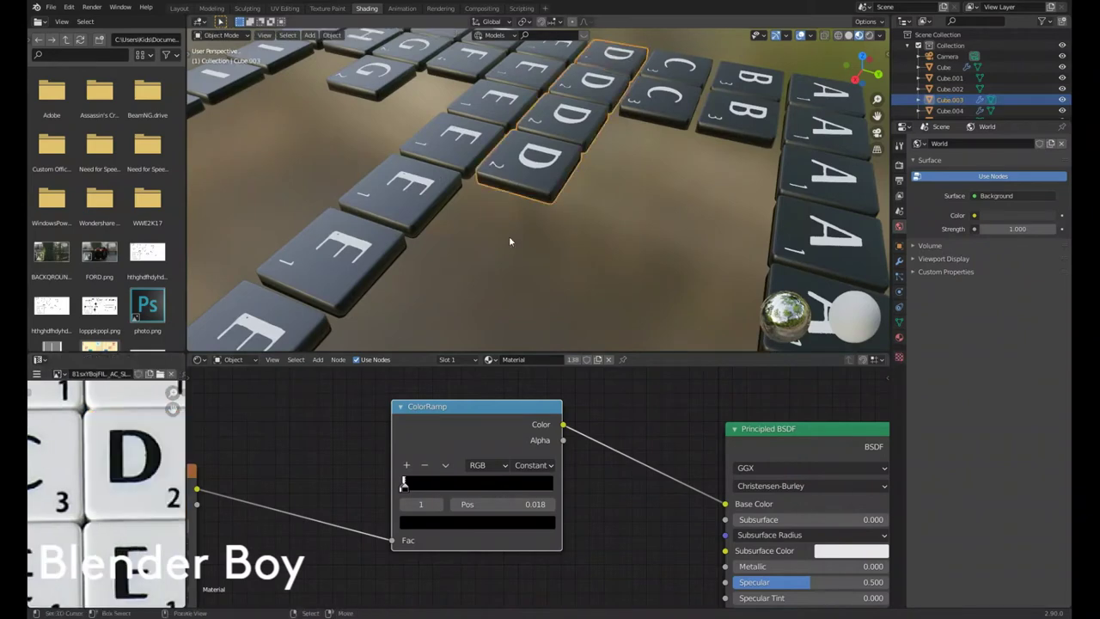
pyautogui.moveTo(509, 235)
pyautogui.mouseDown(button='middle')
pyautogui.moveTo(455, 224)
pyautogui.moveTo(602, 232)
pyautogui.mouseUp(button='middle')
pyautogui.scroll(4, 656, 242)
pyautogui.press('Tab')
pyautogui.scroll(-3, 127, 462)
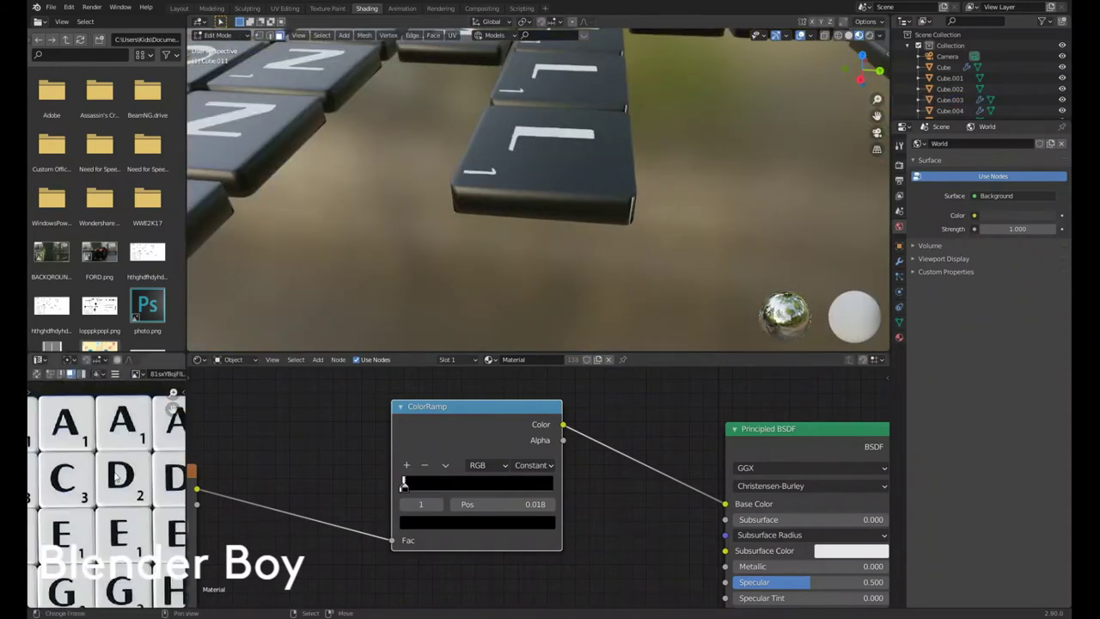
pyautogui.scroll(3, 127, 462)
pyautogui.scroll(2, 128, 463)
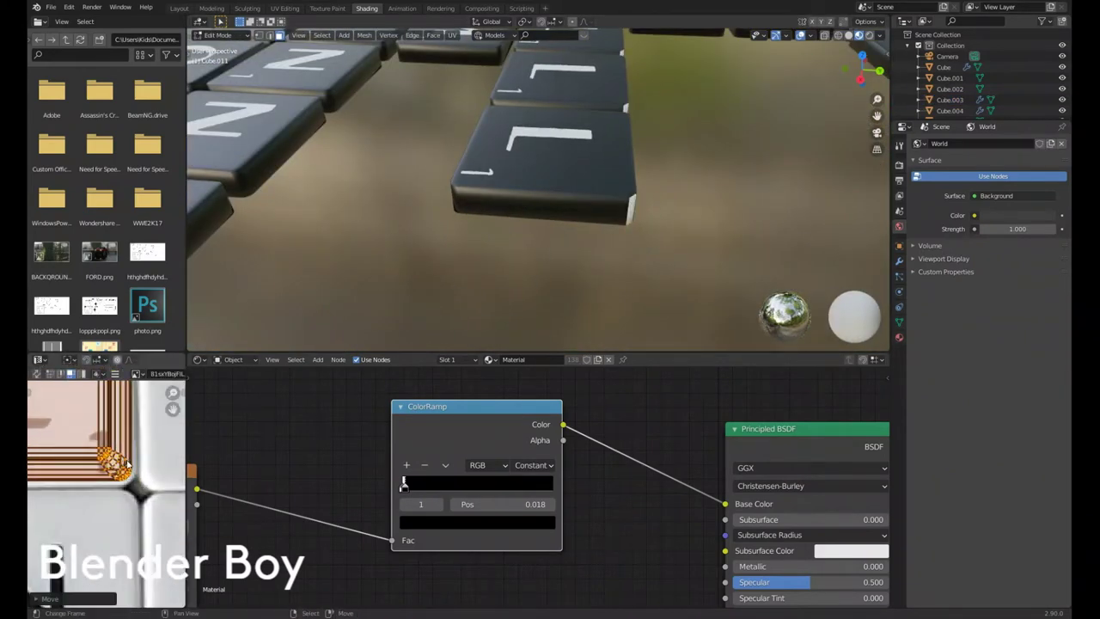
pyautogui.moveTo(126, 465)
pyautogui.mouseDown(button='middle')
pyautogui.moveTo(485, 184)
pyautogui.moveTo(413, 223)
pyautogui.mouseUp(button='middle')
# Step: Nudge the S tiles' UV islands onto the S letter
pyautogui.scroll(-3, 485, 184)
pyautogui.scroll(-2, 315, 436)
pyautogui.scroll(-3, 137, 479)
pyautogui.scroll(3, 137, 479)
pyautogui.scroll(2, 103, 447)
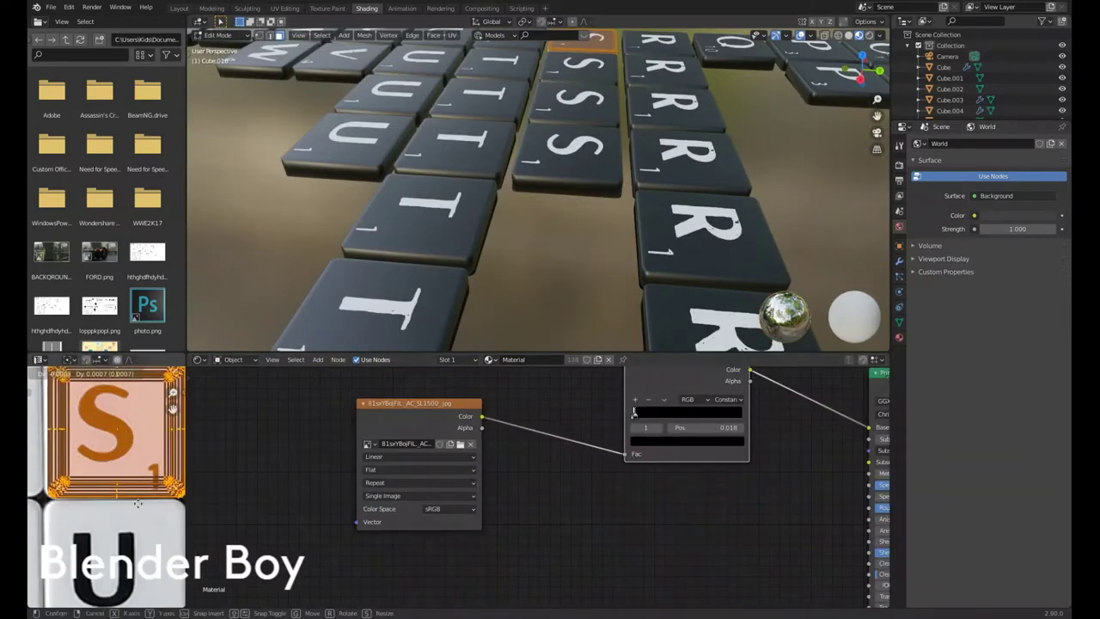
pyautogui.moveTo(516, 215)
pyautogui.mouseDown(button='middle')
pyautogui.moveTo(579, 282)
pyautogui.moveTo(516, 258)
pyautogui.mouseUp(button='middle')
pyautogui.press('Tab')
# Step: Colour the ColorRamp stops cream and blue, sampled from the reference image
pyautogui.scroll(-3, 685, 178)
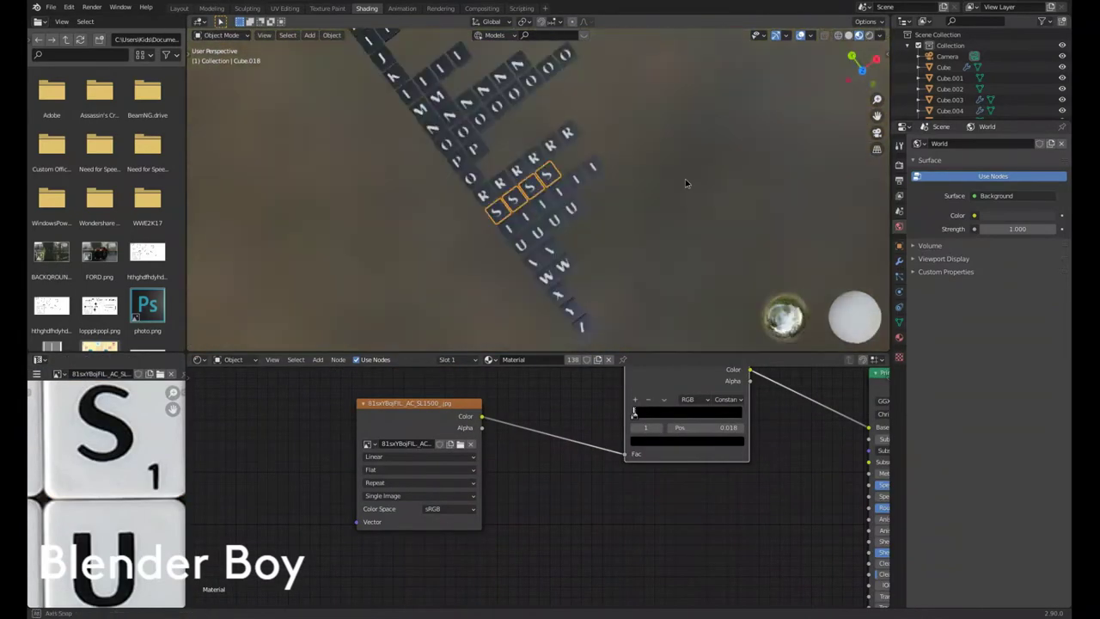
pyautogui.press('KP_7')
pyautogui.moveTo(557, 448); pyautogui.dragTo(510, 482, button='middle')
pyautogui.scroll(-2, 510, 482)
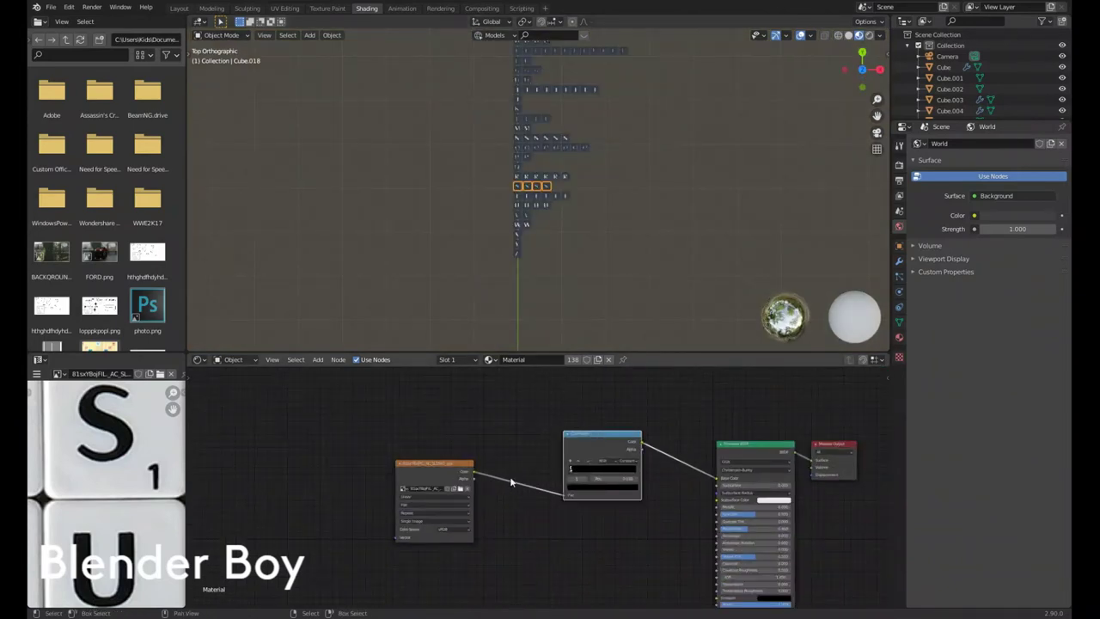
pyautogui.scroll(3, 510, 476)
pyautogui.moveTo(509, 476); pyautogui.dragTo(306, 444, button='middle')
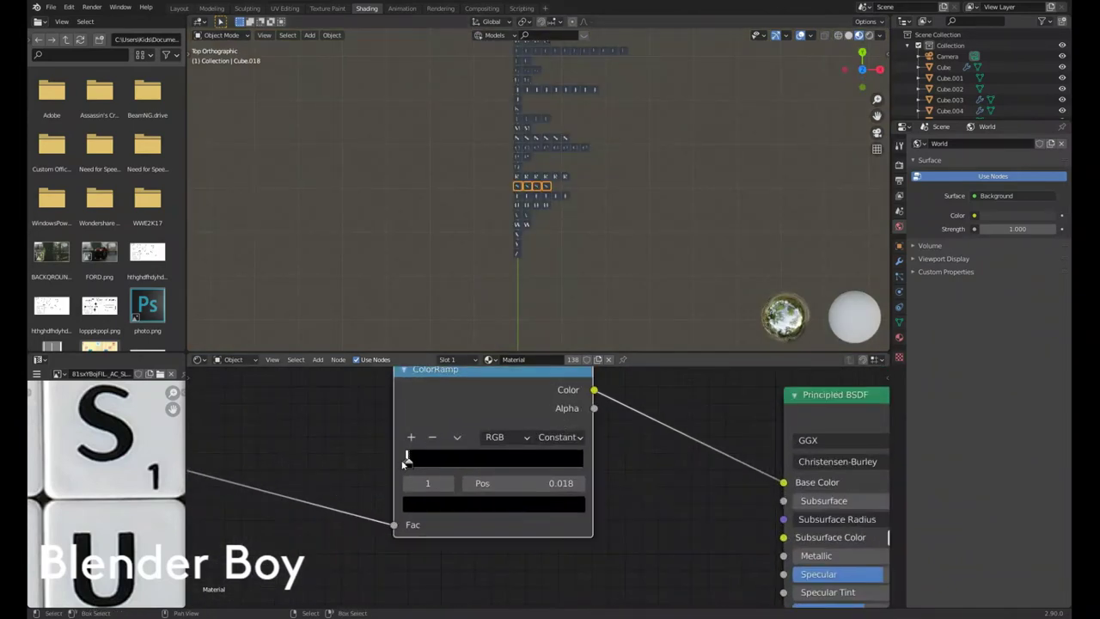
pyautogui.click(442, 504)
pyautogui.click(544, 429)
pyautogui.click(95, 429)
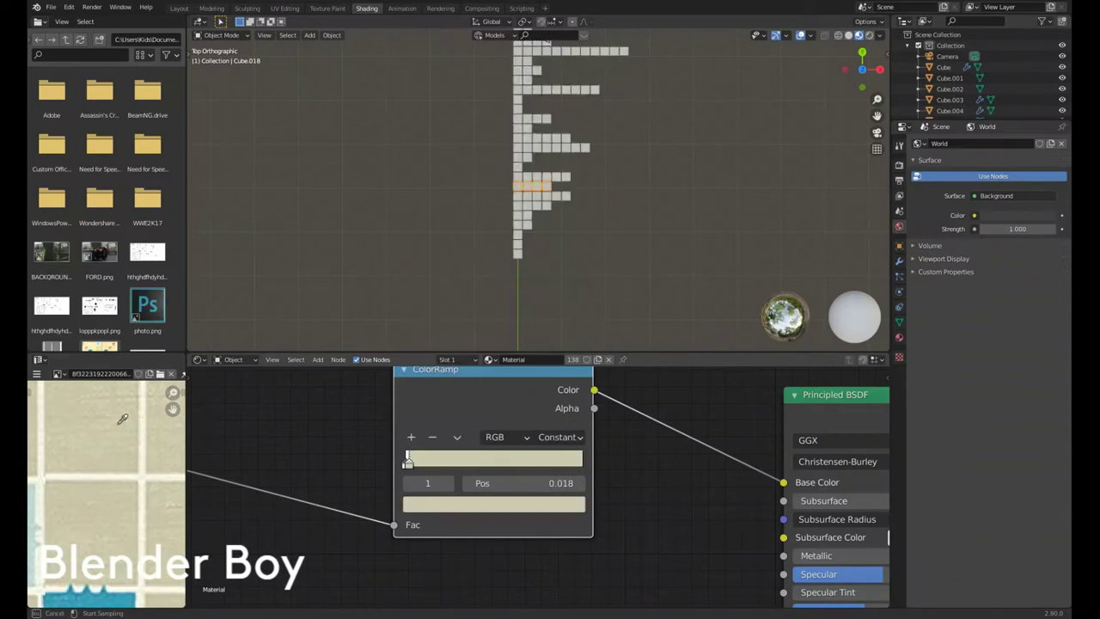
pyautogui.press('KP_Decimal')
pyautogui.click(495, 505)
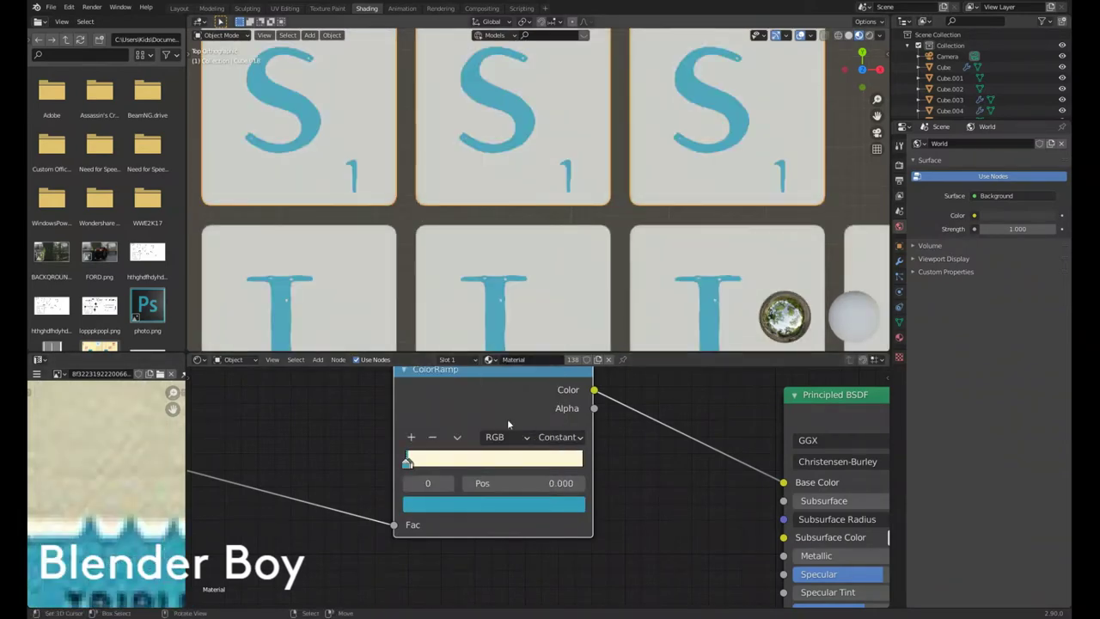
# Step: Reposition the ColorRamp stops to set the cream/blue boundary, first stop at 0.177
pyautogui.click(409, 463)
pyautogui.moveTo(446, 475); pyautogui.dragTo(447, 475)
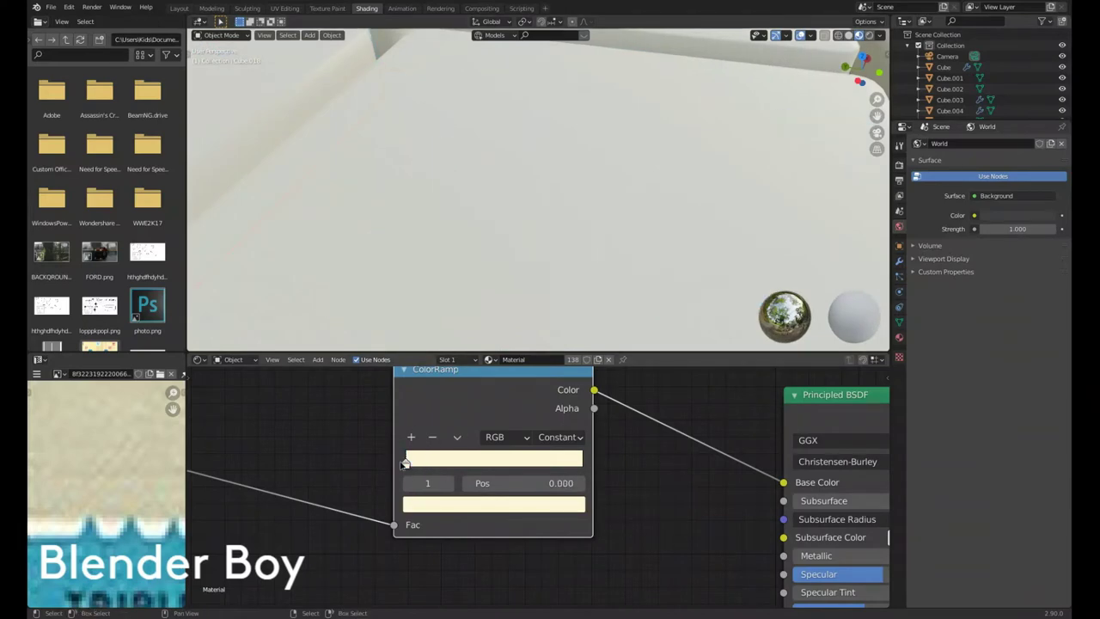
pyautogui.scroll(-3, 440, 272)
pyautogui.scroll(-2, 431, 196)
pyautogui.scroll(3, 609, 249)
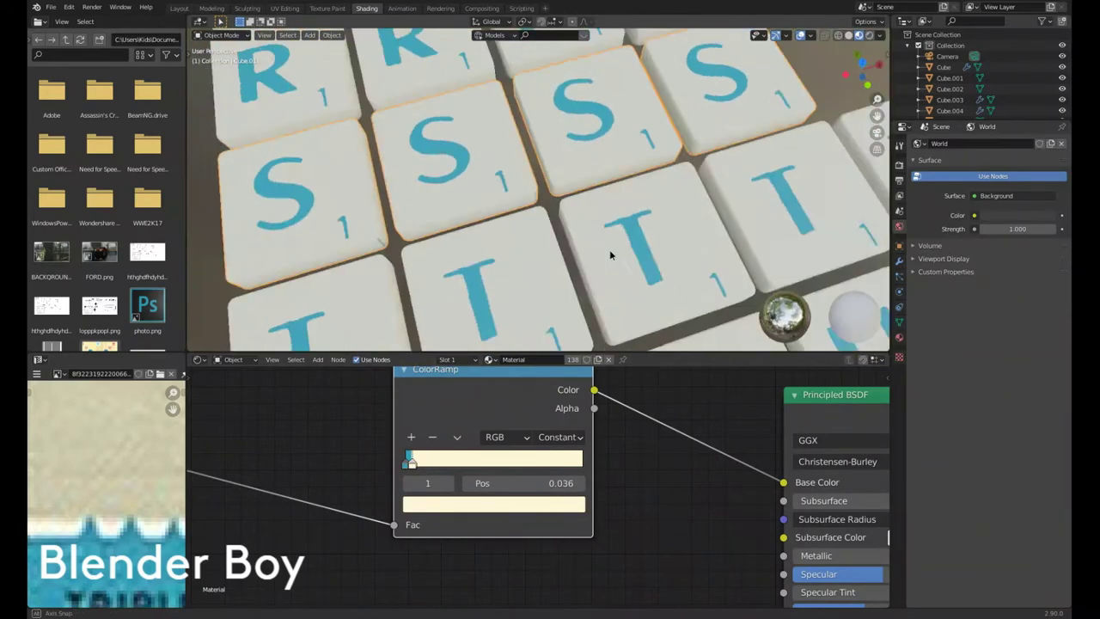
pyautogui.scroll(2, 363, 196)
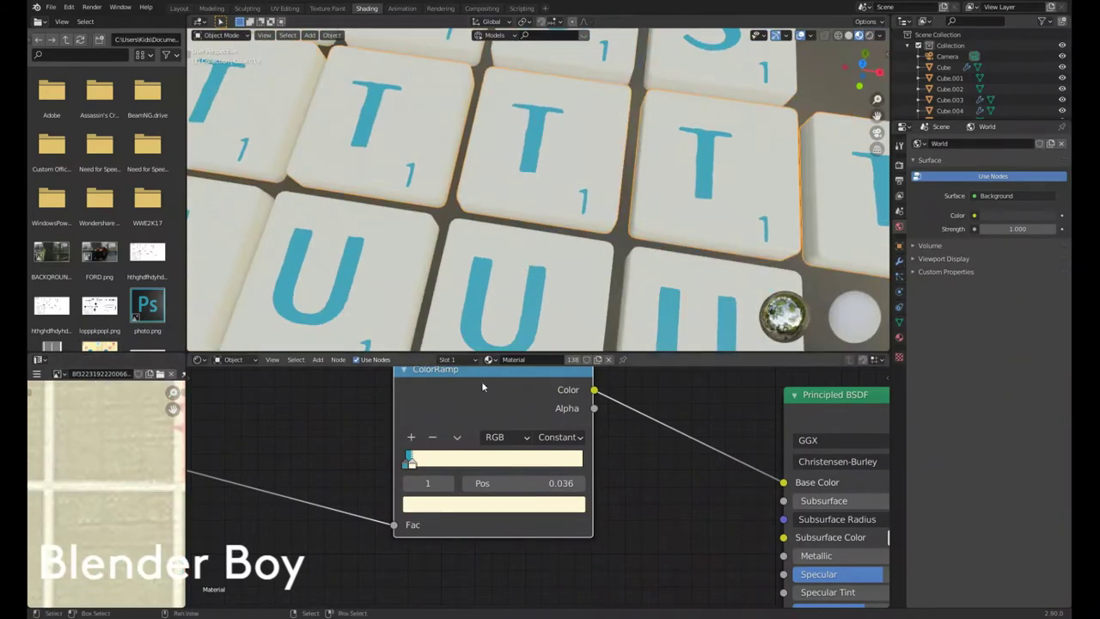
pyautogui.moveTo(409, 463); pyautogui.dragTo(467, 463)
pyautogui.moveTo(481, 258); pyautogui.dragTo(460, 185, button='middle')
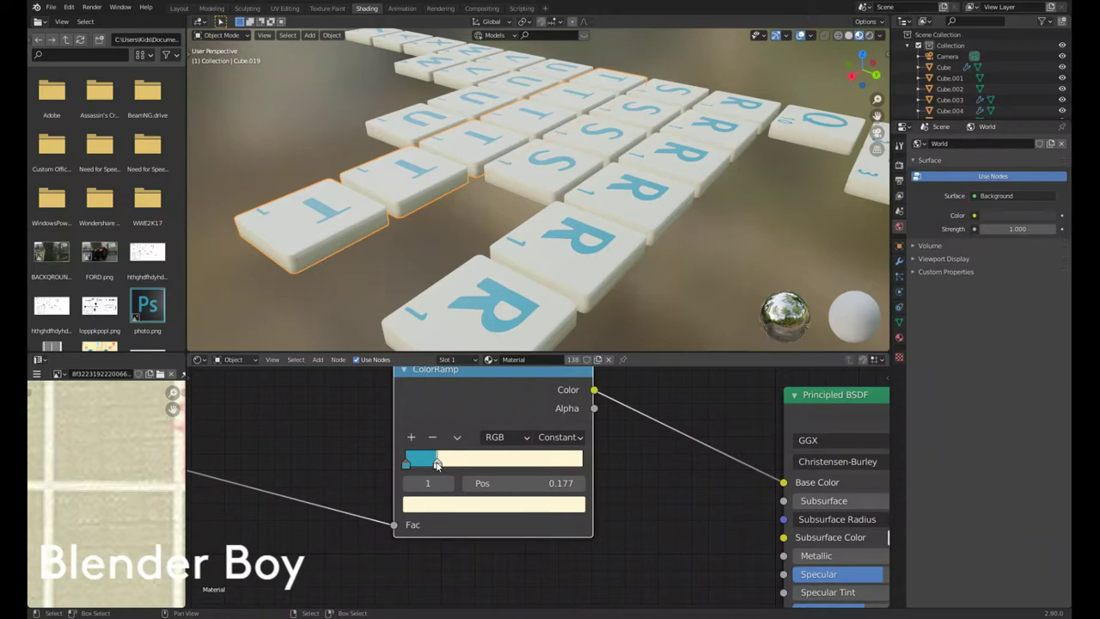
# Step: Flip the ColorRamp and move its stop to 0.105, making tiles blue with cream letters
pyautogui.moveTo(384, 335); pyautogui.dragTo(486, 226, button='middle')
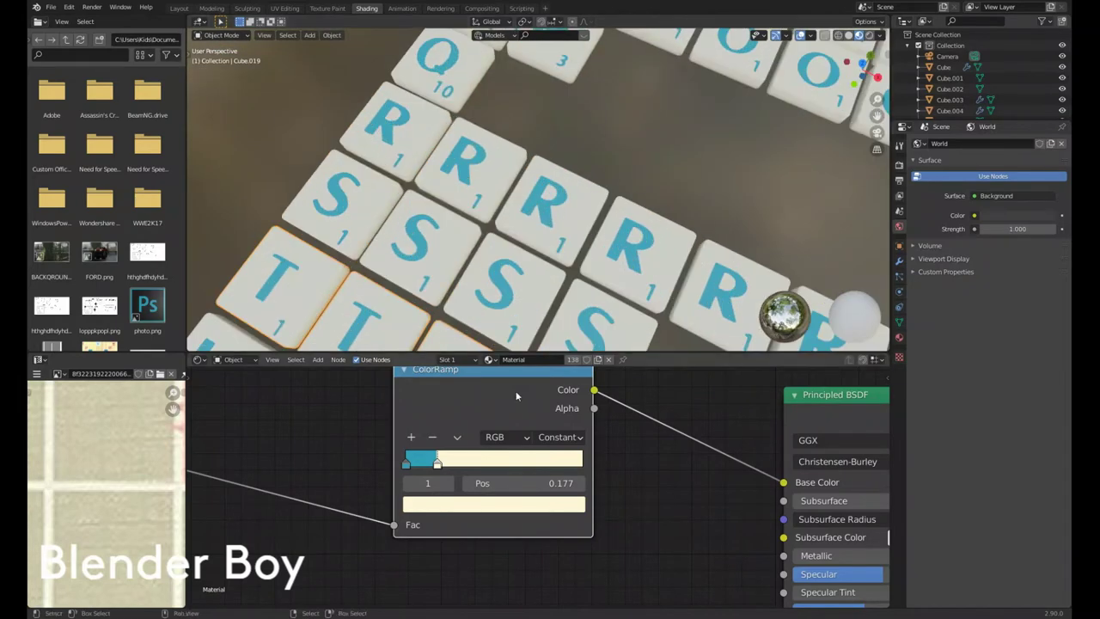
pyautogui.click(457, 437)
pyautogui.click(519, 458)
pyautogui.moveTo(553, 463); pyautogui.dragTo(424, 463)
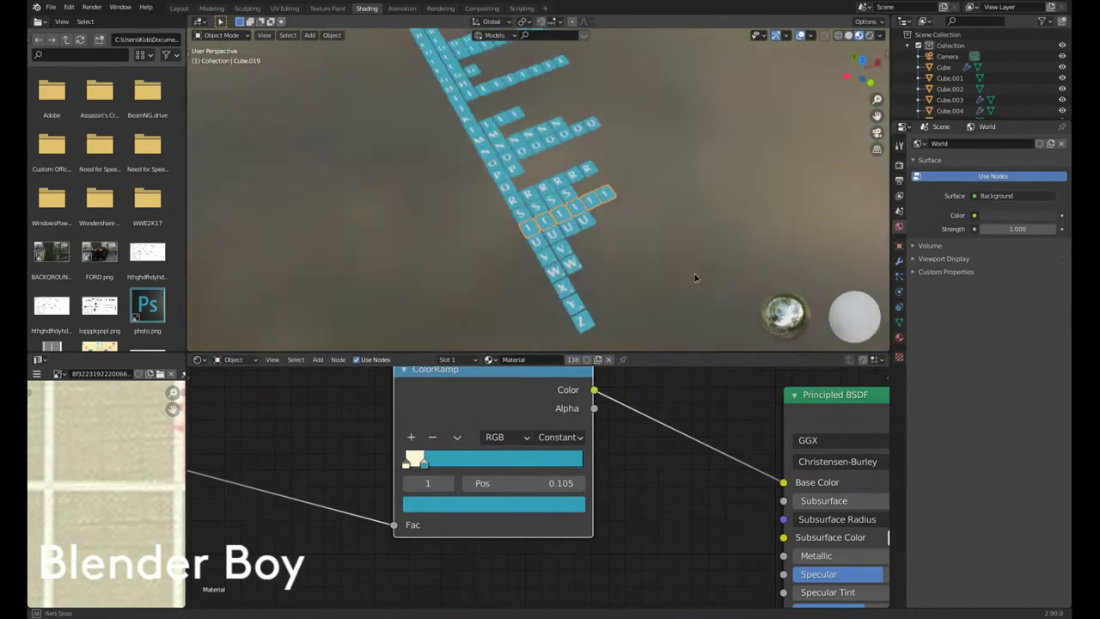
pyautogui.scroll(-4, 408, 199)
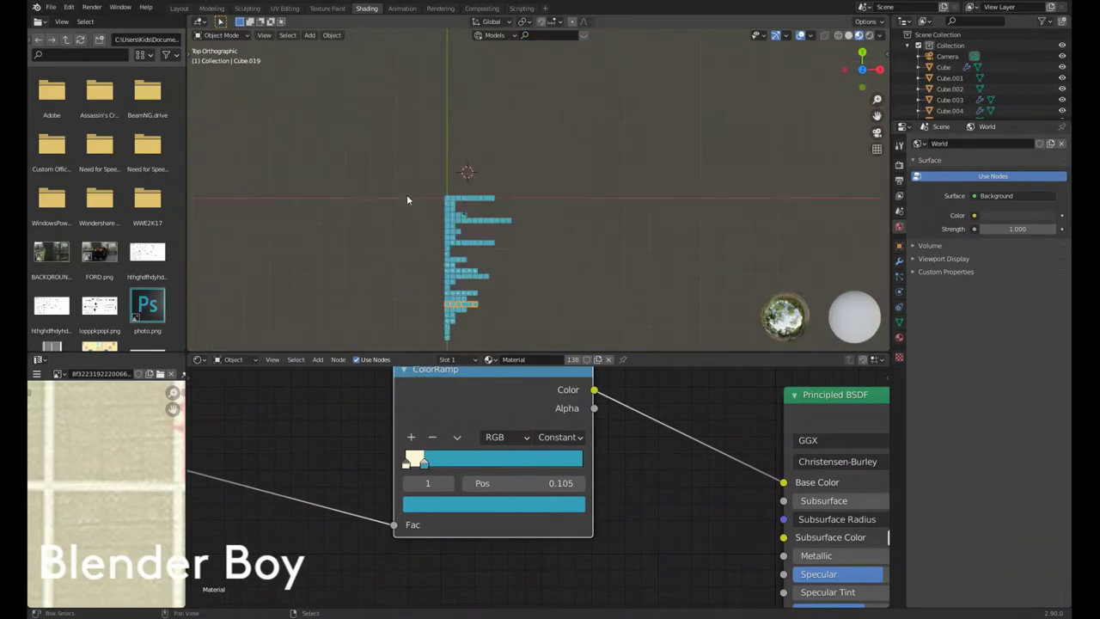
pyautogui.click(494, 147)
pyautogui.moveTo(494, 147)
pyautogui.mouseDown(button='middle')
pyautogui.moveTo(548, 56)
pyautogui.moveTo(464, 236)
pyautogui.moveTo(590, 246)
pyautogui.mouseUp(button='middle')
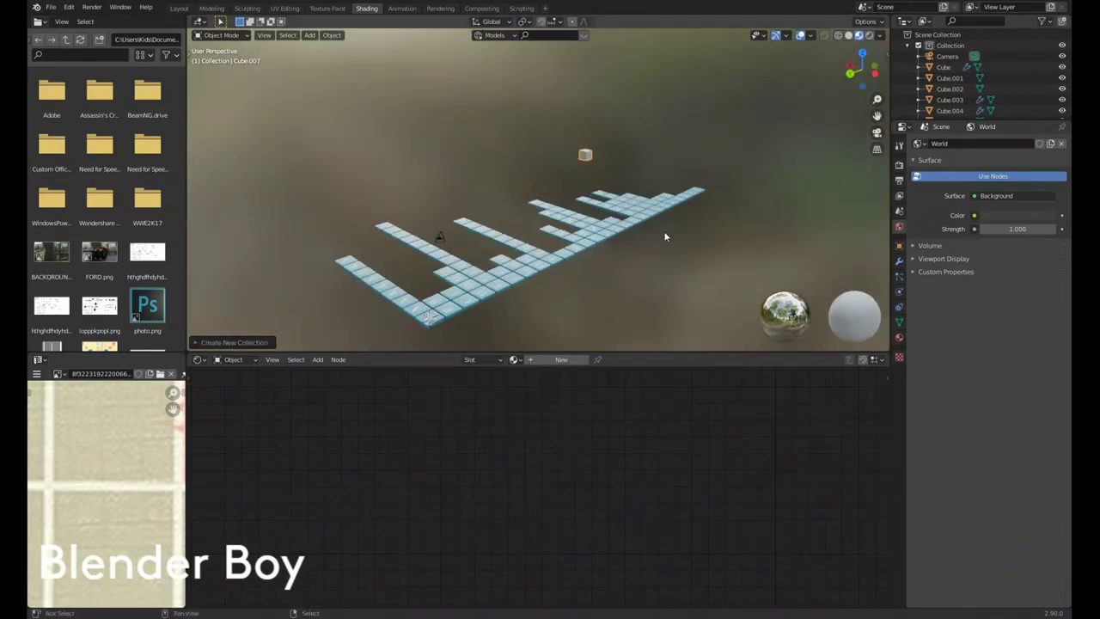
# Step: Reset the cube to the origin, flatten it on Z and enlarge it into a board
pyautogui.press('z')
pyautogui.moveTo(665, 237)
pyautogui.mouseDown(button='middle')
pyautogui.moveTo(432, 249)
pyautogui.moveTo(659, 283)
pyautogui.mouseUp(button='middle')
pyautogui.press('KP_7')
pyautogui.hotkey('alt', 'g')
pyautogui.press('s')
pyautogui.press('z')
pyautogui.press('Return')
pyautogui.scroll(-3, 598, 119)
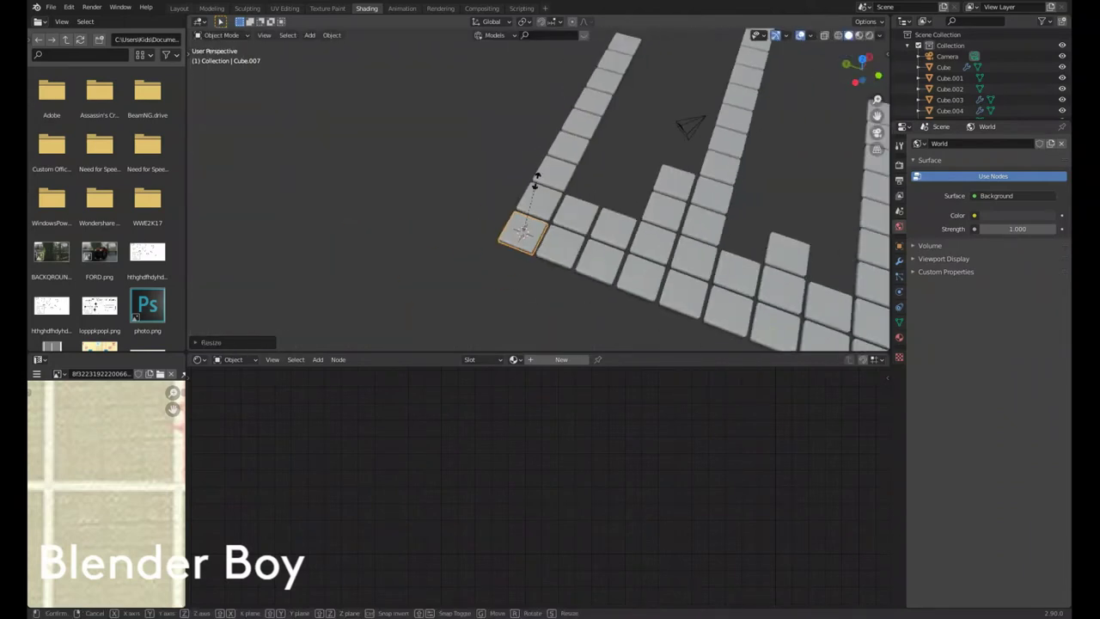
pyautogui.press('s')
pyautogui.click(560, 282)
pyautogui.scroll(-3, 559, 282)
# Step: Give the board Material.001 with the Scrabble board image and scale its UVs to fit
pyautogui.press('KP_7')
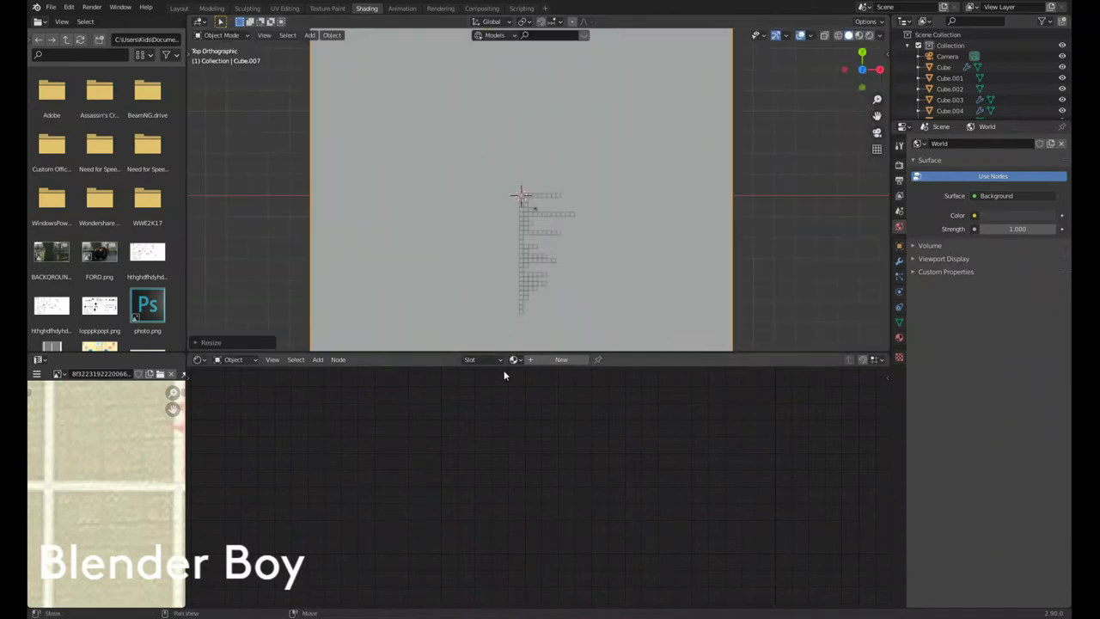
pyautogui.click(1002, 189)
pyautogui.press('Tab')
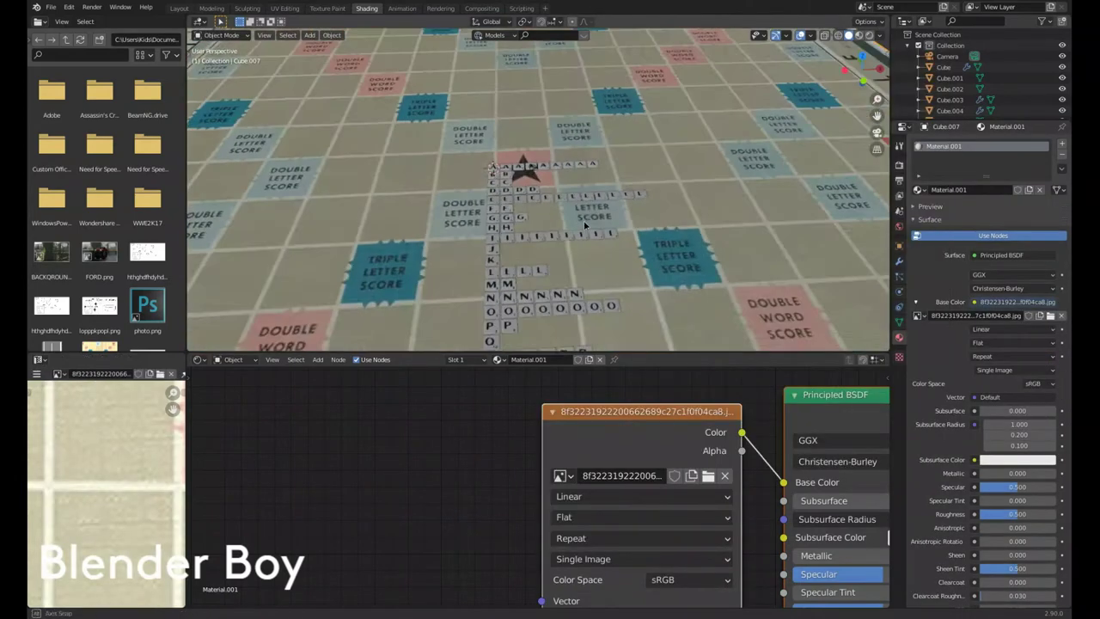
pyautogui.scroll(-5, 584, 220)
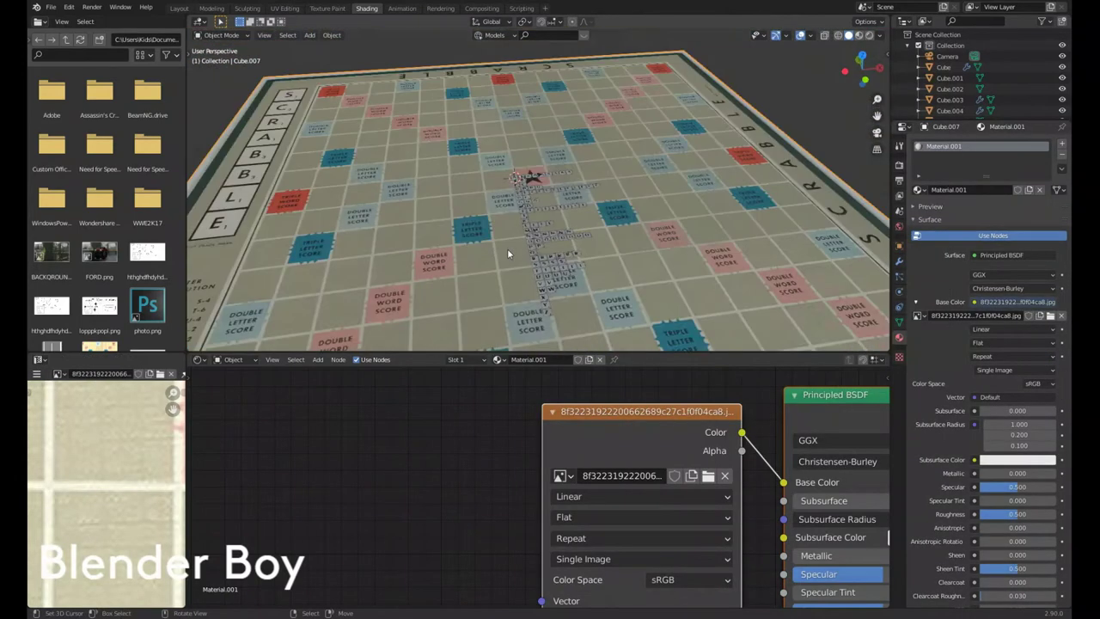
pyautogui.press('KP_7')
pyautogui.press('Tab')
pyautogui.press('s')
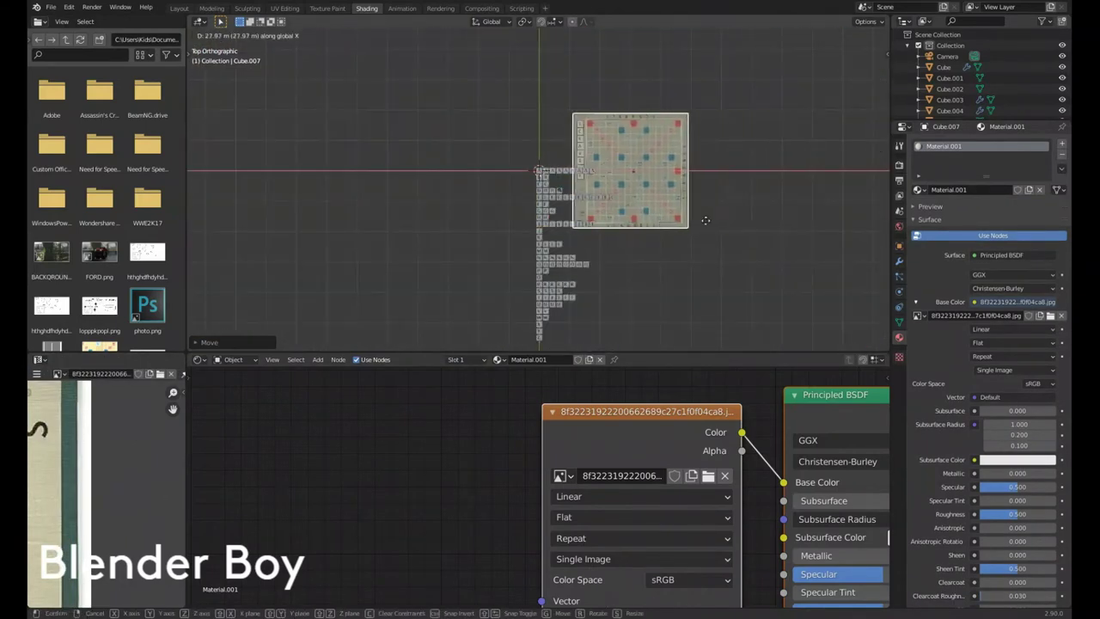
# Step: Select a Y letter tile and duplicate it as a second Y
pyautogui.click(948, 56)
pyautogui.scroll(3, 579, 198)
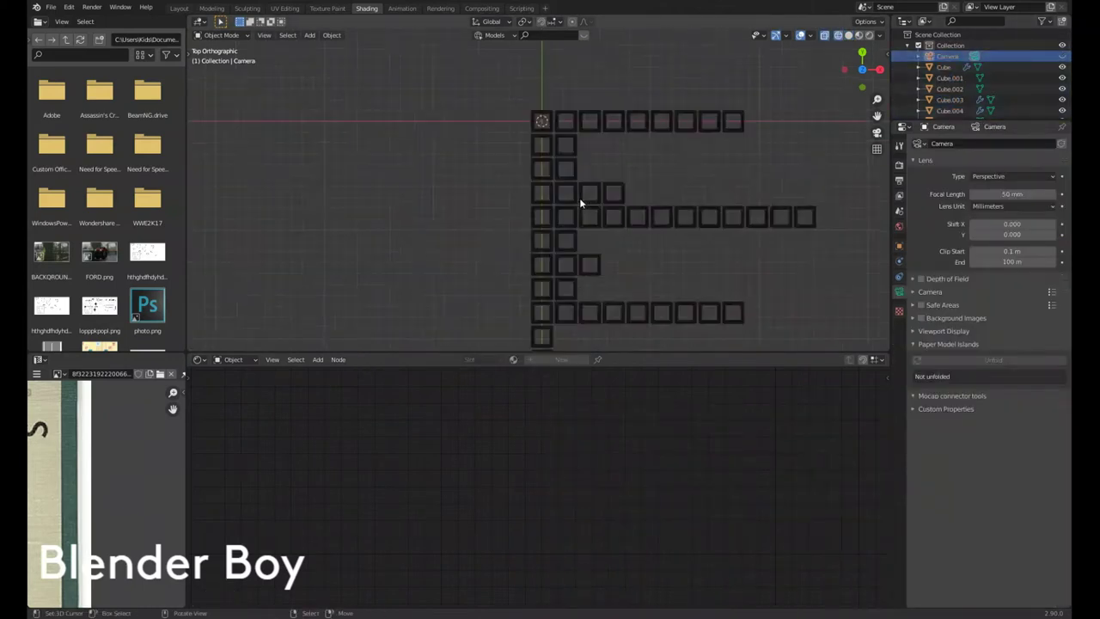
pyautogui.moveTo(580, 197); pyautogui.dragTo(786, 41, button='middle')
pyautogui.scroll(-1, 989, 111)
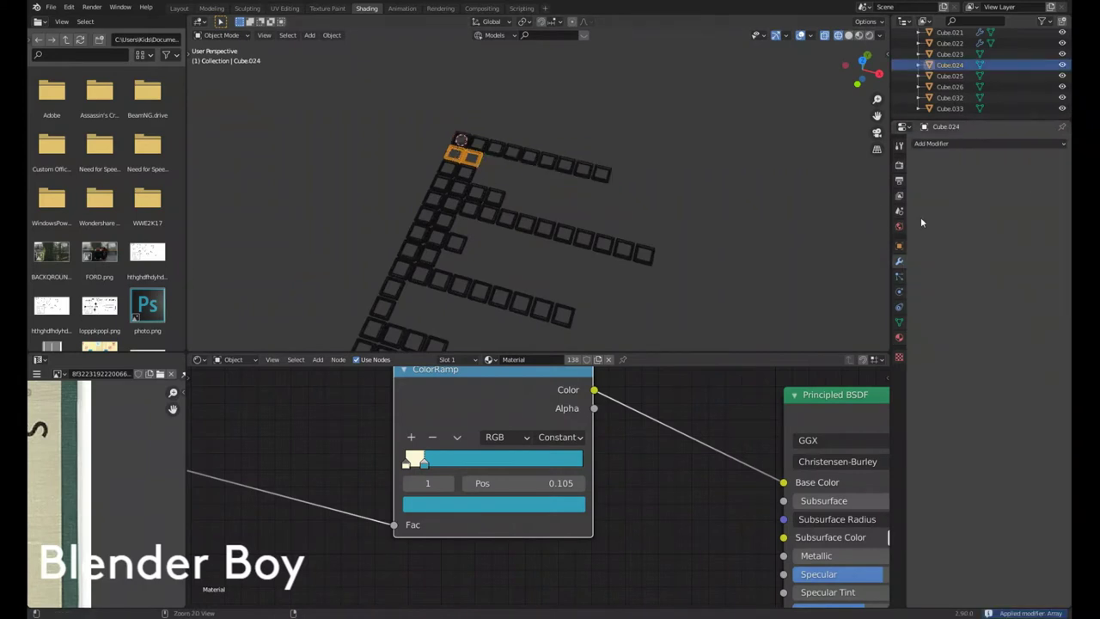
pyautogui.click(434, 217)
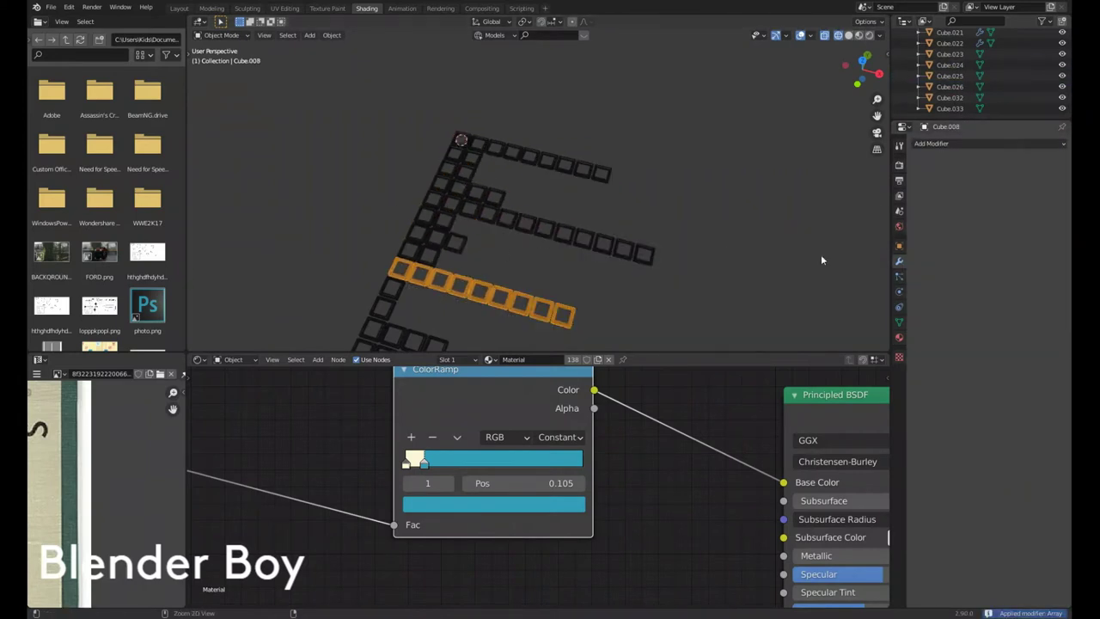
pyautogui.click(407, 238)
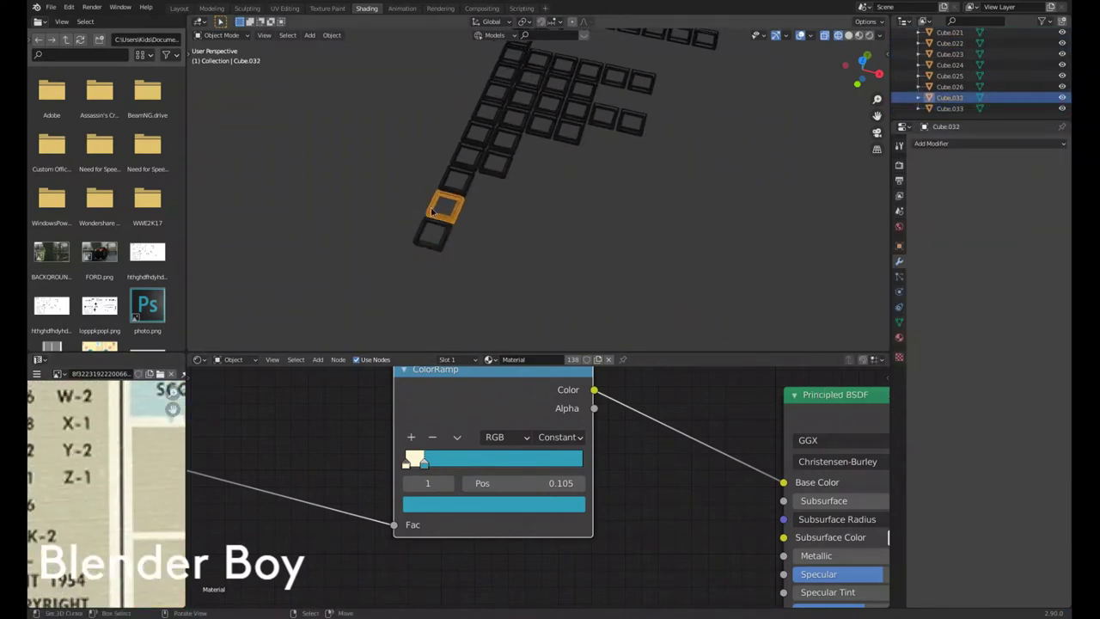
pyautogui.press('KP_7')
pyautogui.hotkey('shift', 'd')
# Step: Move all letter tiles away from the board and turn the Shader Editor into a Timeline
pyautogui.scroll(3, 558, 232)
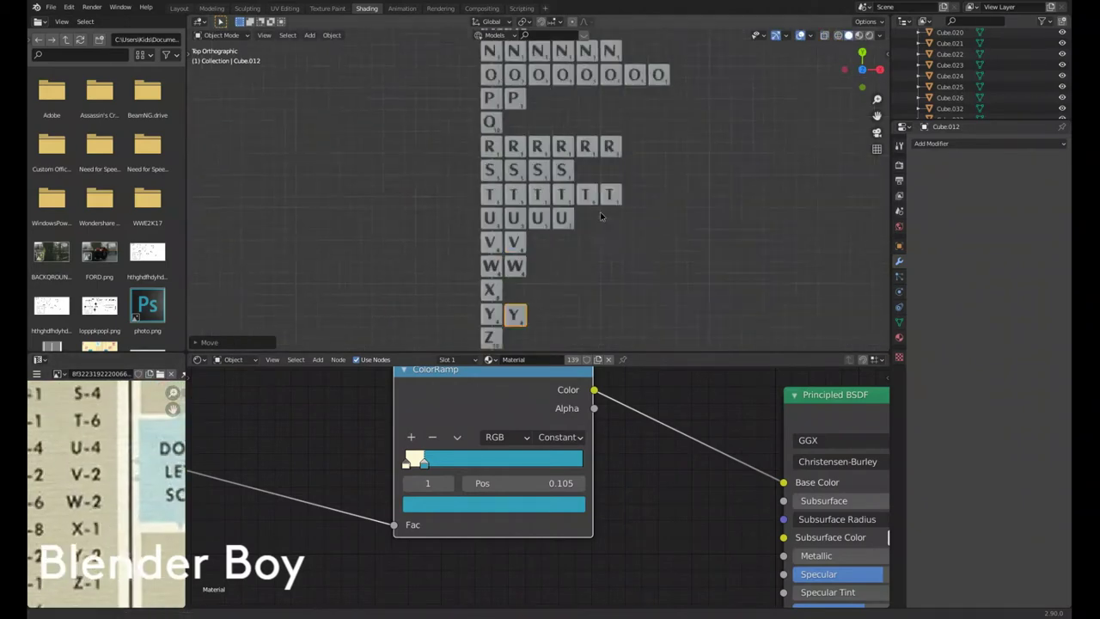
pyautogui.scroll(-3, 602, 217)
pyautogui.press('a')
pyautogui.press('g')
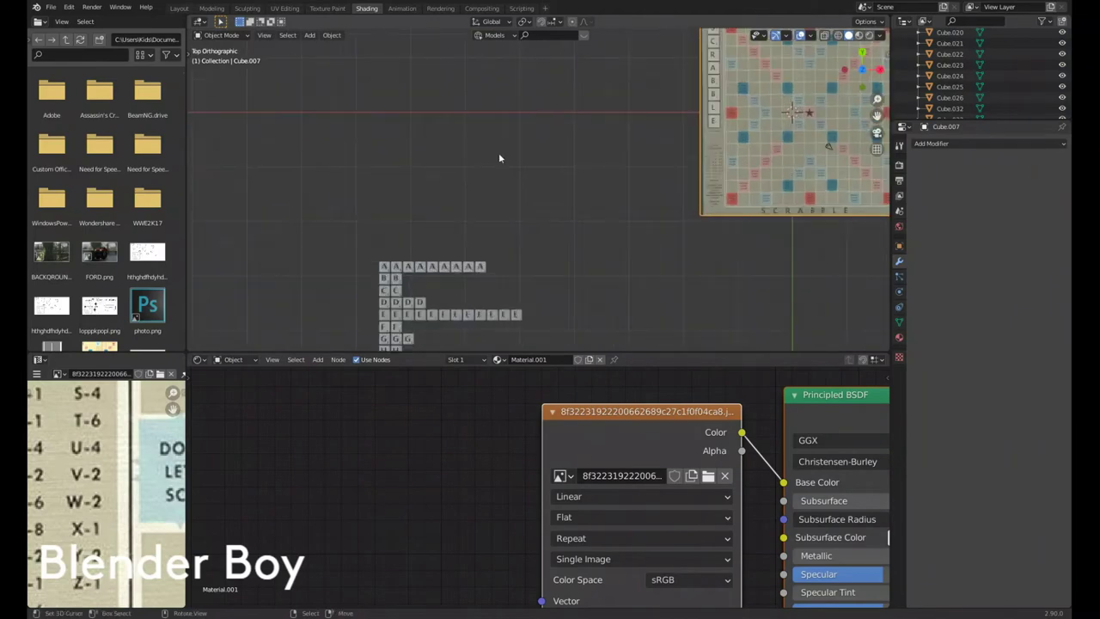
pyautogui.click(198, 359)
pyautogui.click(306, 400)
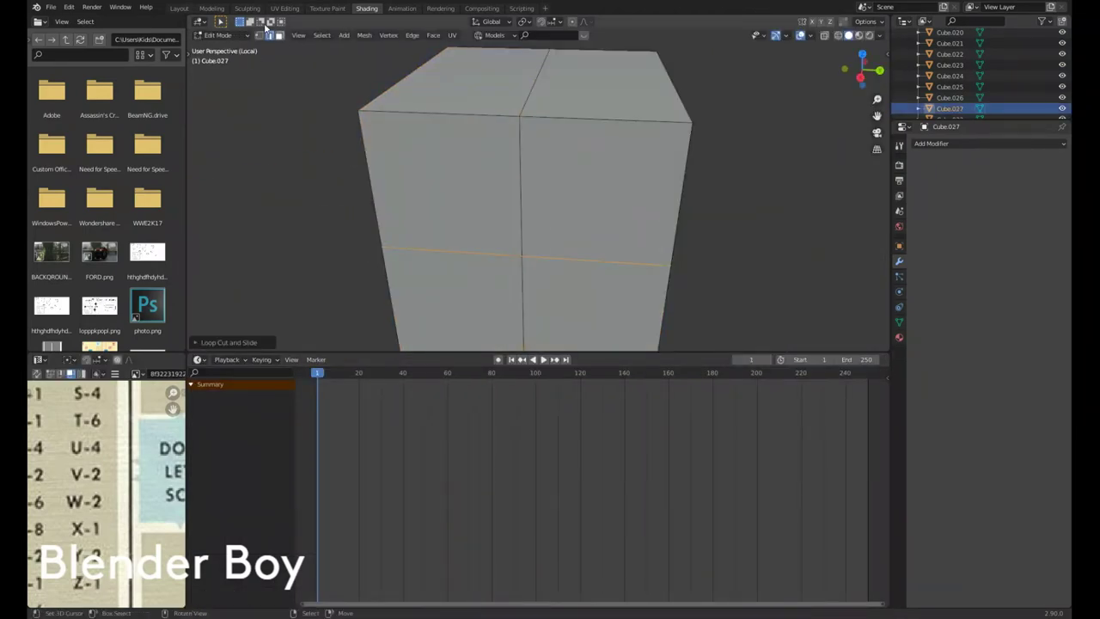
# Step: Add a loop cut around the block's sides in Edit Mode
pyautogui.click(548, 130)
pyautogui.rightClick(548, 130)
pyautogui.click(516, 221)
pyautogui.rightClick(615, 140)
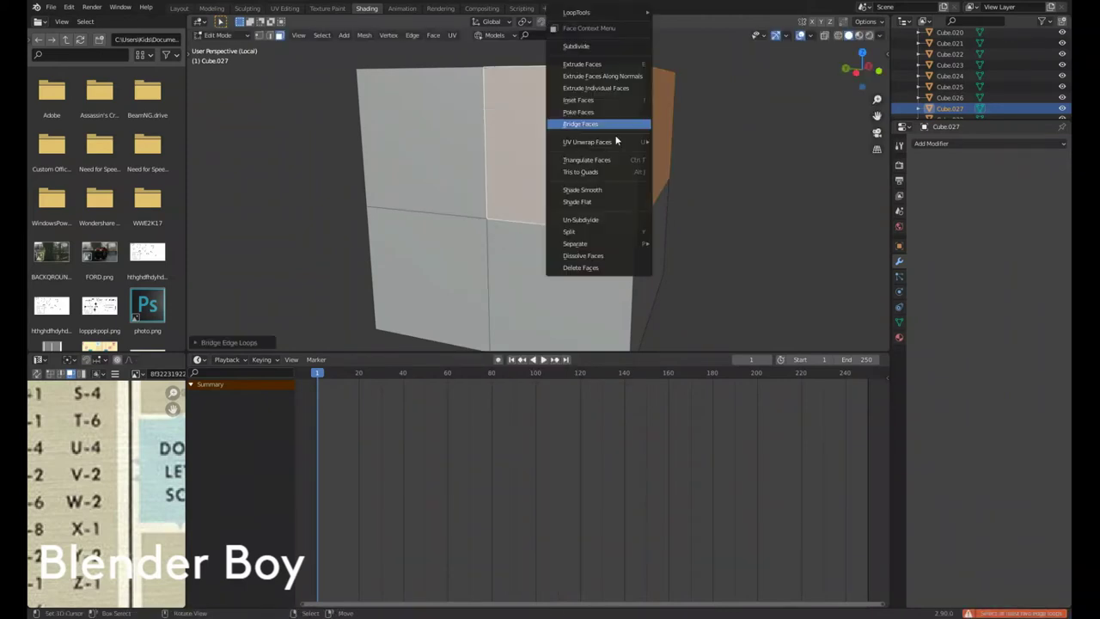
pyautogui.rightClick(550, 164)
pyautogui.moveTo(616, 140)
pyautogui.mouseDown(button='middle')
pyautogui.moveTo(549, 164)
pyautogui.moveTo(461, 144)
pyautogui.moveTo(549, 99)
pyautogui.moveTo(506, 185)
pyautogui.mouseUp(button='middle')
pyautogui.rightClick(460, 144)
pyautogui.press('2')
pyautogui.moveTo(624, 233); pyautogui.dragTo(917, 258, button='middle')
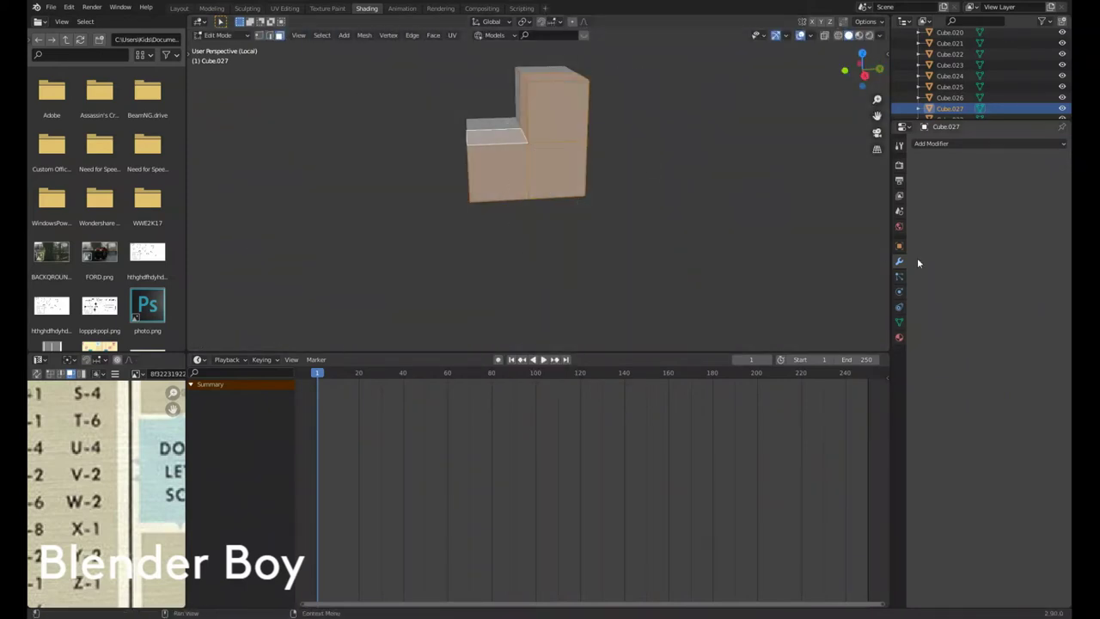
pyautogui.press('Tab')
# Step: Give the block an X-axis Mirror modifier with Clipping enabled
pyautogui.click(989, 144)
pyautogui.click(859, 170)
pyautogui.click(1051, 187)
pyautogui.click(931, 168)
pyautogui.moveTo(582, 204); pyautogui.dragTo(550, 190, button='middle')
pyautogui.press('Tab')
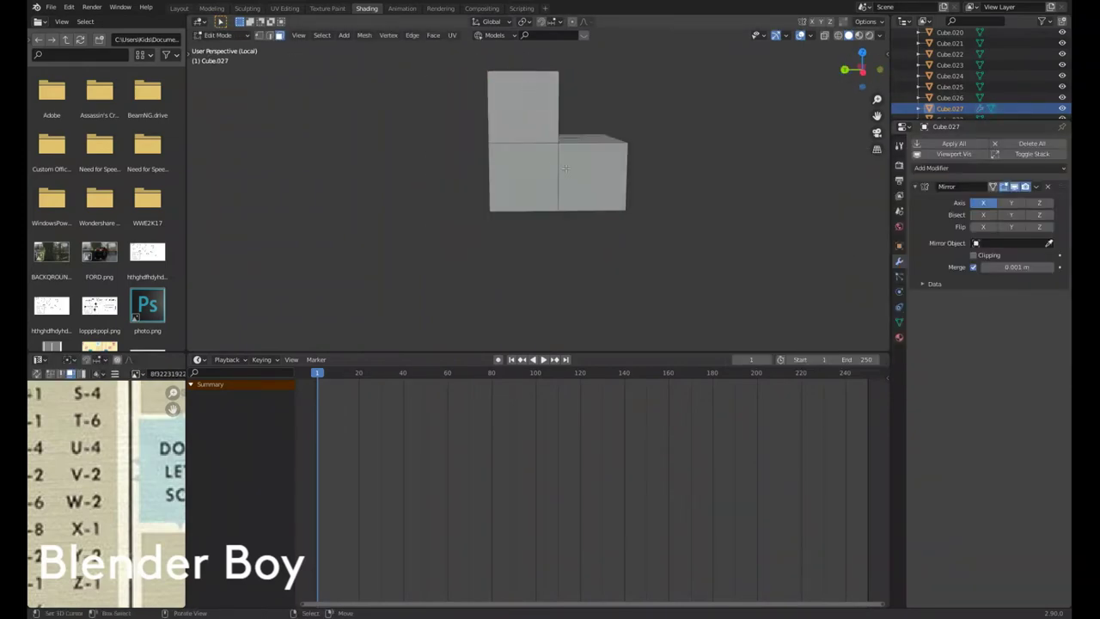
pyautogui.press('g')
pyautogui.click(988, 254)
# Step: Slide the edge loop to stretch the block into a long bar
pyautogui.scroll(-5, 533, 215)
pyautogui.press('KP_7')
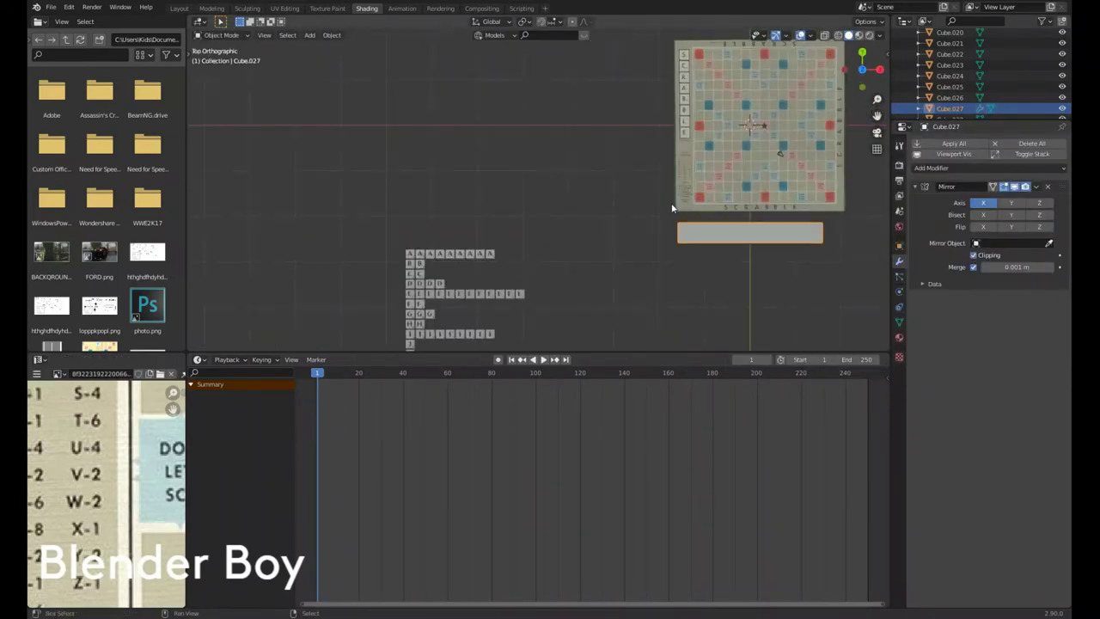
pyautogui.scroll(3, 498, 185)
pyautogui.scroll(2, 499, 185)
pyautogui.moveTo(499, 185); pyautogui.dragTo(370, 45, button='middle')
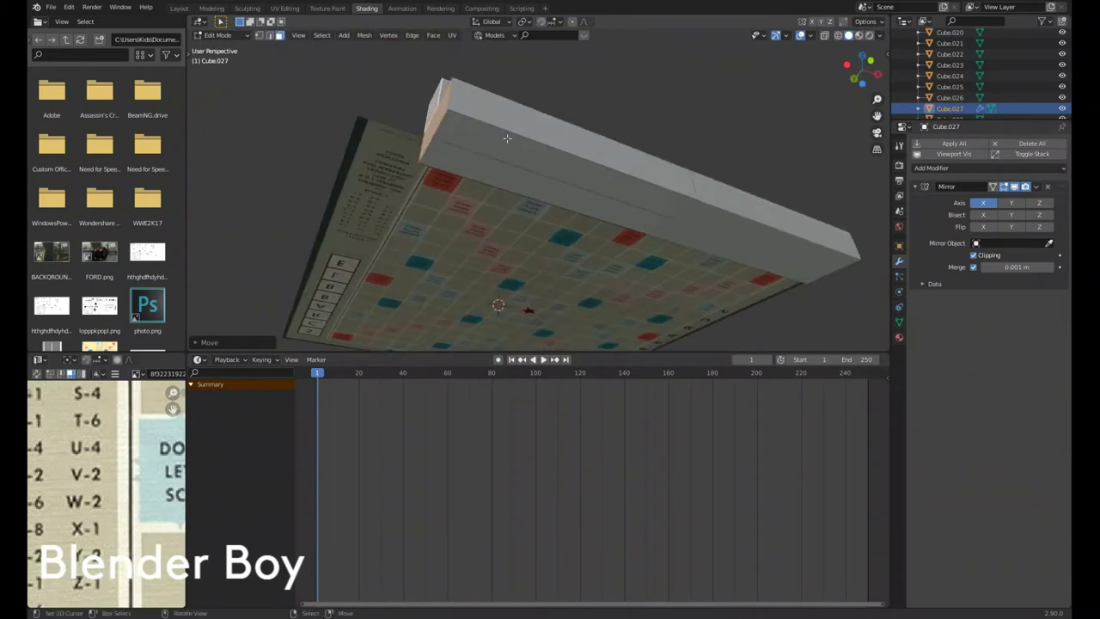
pyautogui.press('g')
pyautogui.press('g')
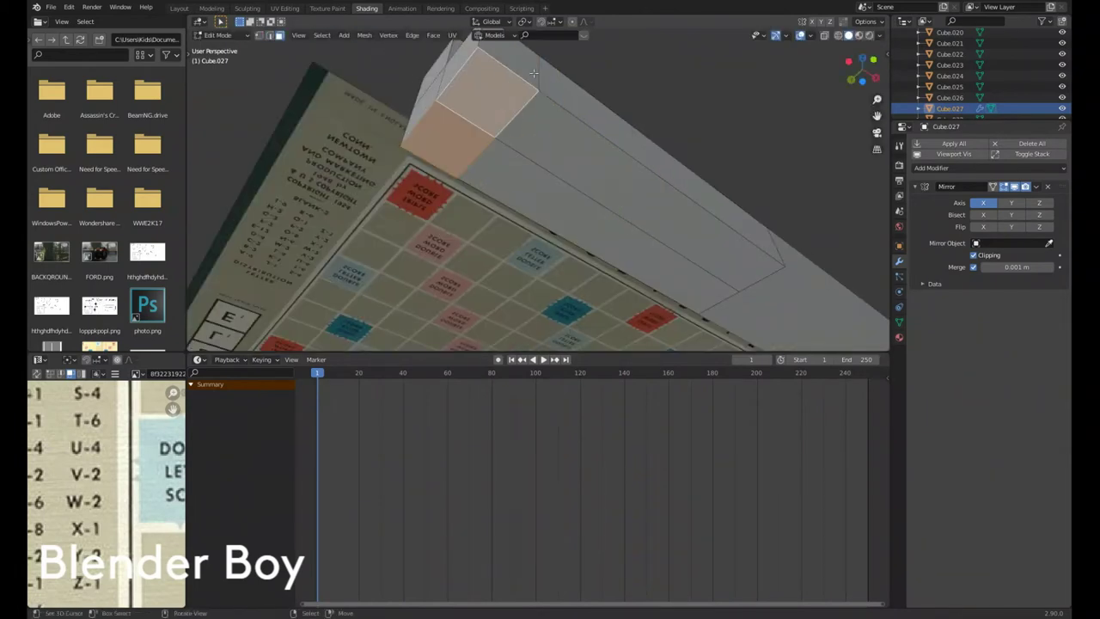
# Step: Extrude the bottom faces individually and scale them in to form two short legs
pyautogui.press('n')
pyautogui.press('t')
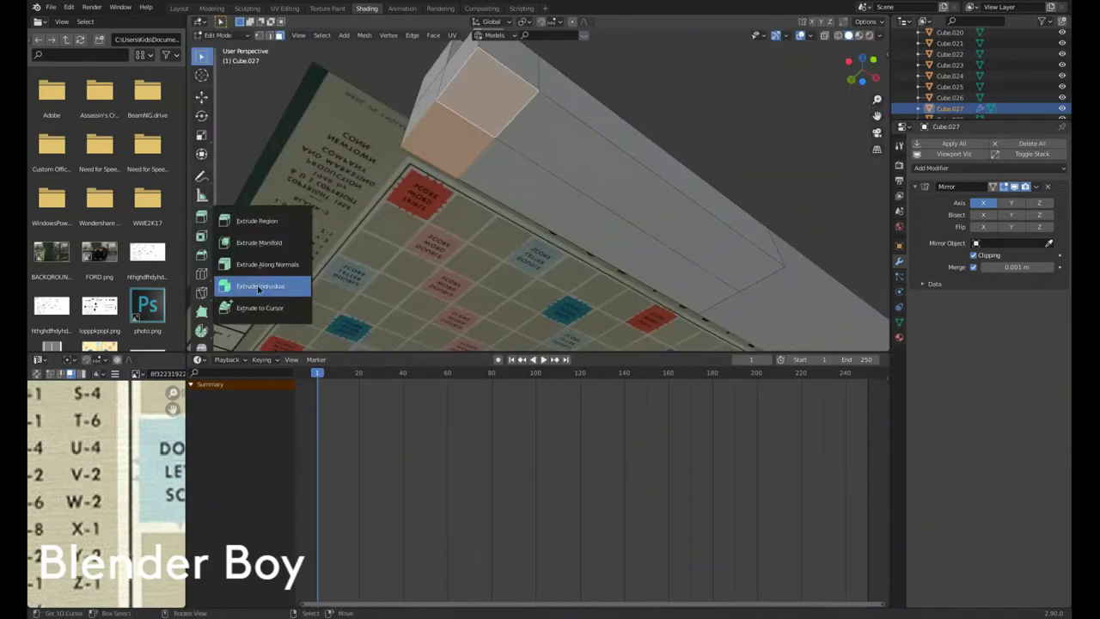
pyautogui.moveTo(201, 216); pyautogui.dragTo(267, 288)
pyautogui.moveTo(465, 138); pyautogui.dragTo(458, 159)
pyautogui.moveTo(311, 52); pyautogui.dragTo(430, 129, button='middle')
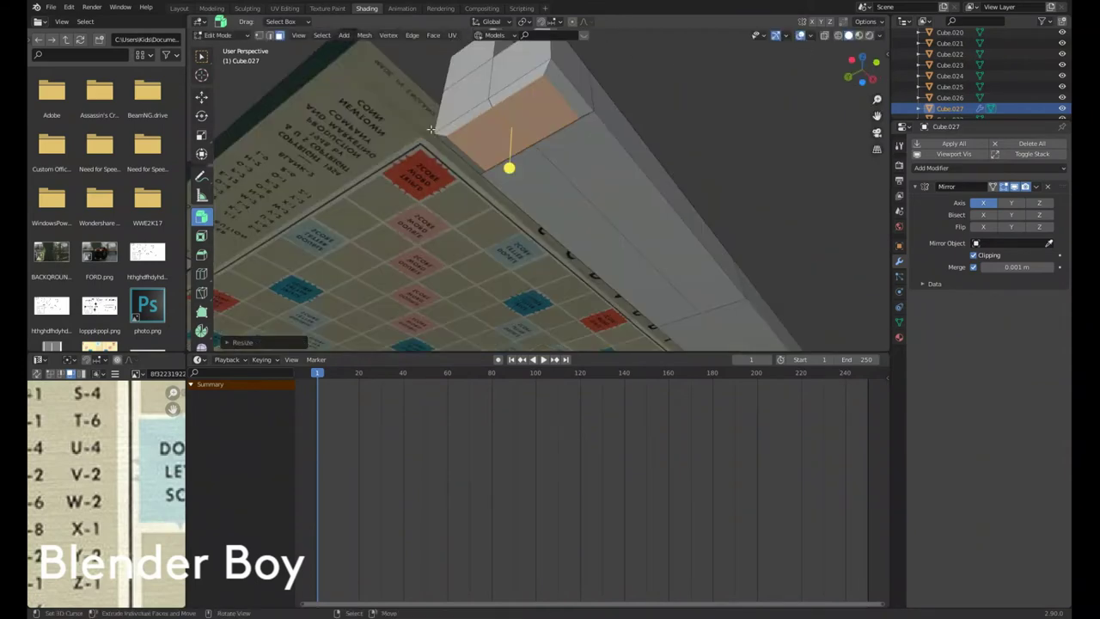
pyautogui.hotkey('ctrl', 'z')
pyautogui.hotkey('ctrl', 'z')
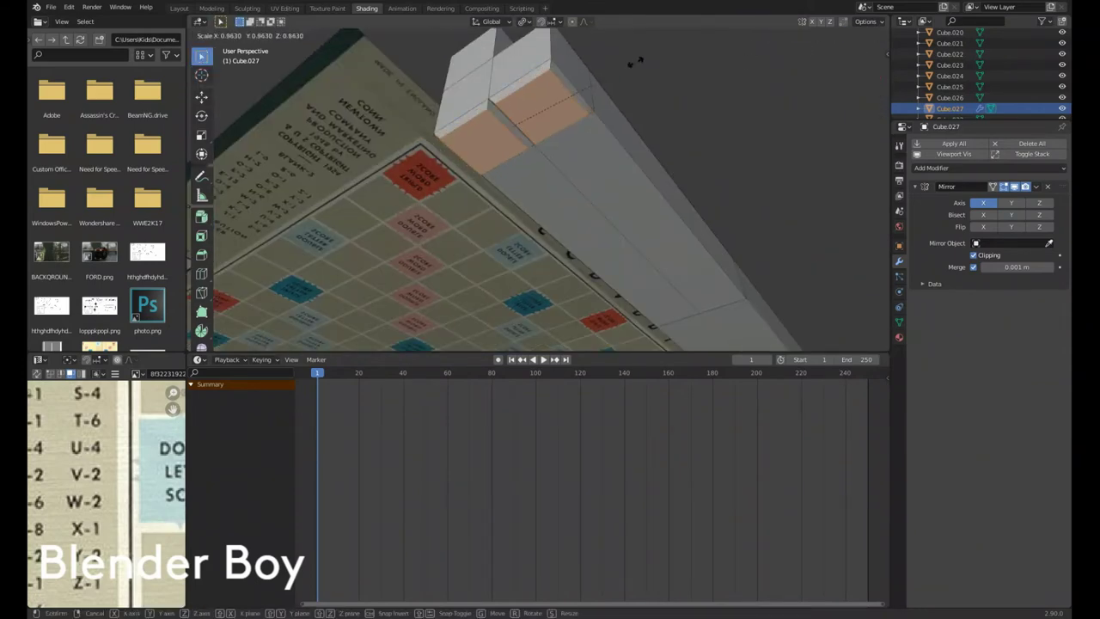
pyautogui.click(634, 62)
pyautogui.scroll(3, 636, 86)
pyautogui.press('KP_1')
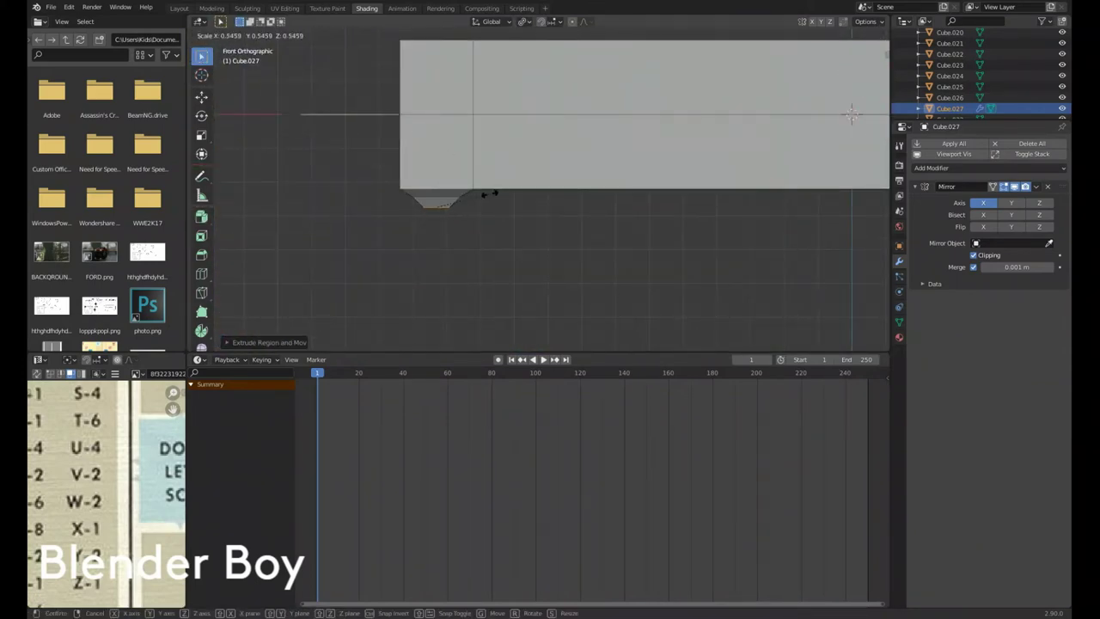
# Step: Extrude the legs downward, move them along Z and add level-3 subdivision
pyautogui.click(500, 207)
pyautogui.scroll(-4, 558, 172)
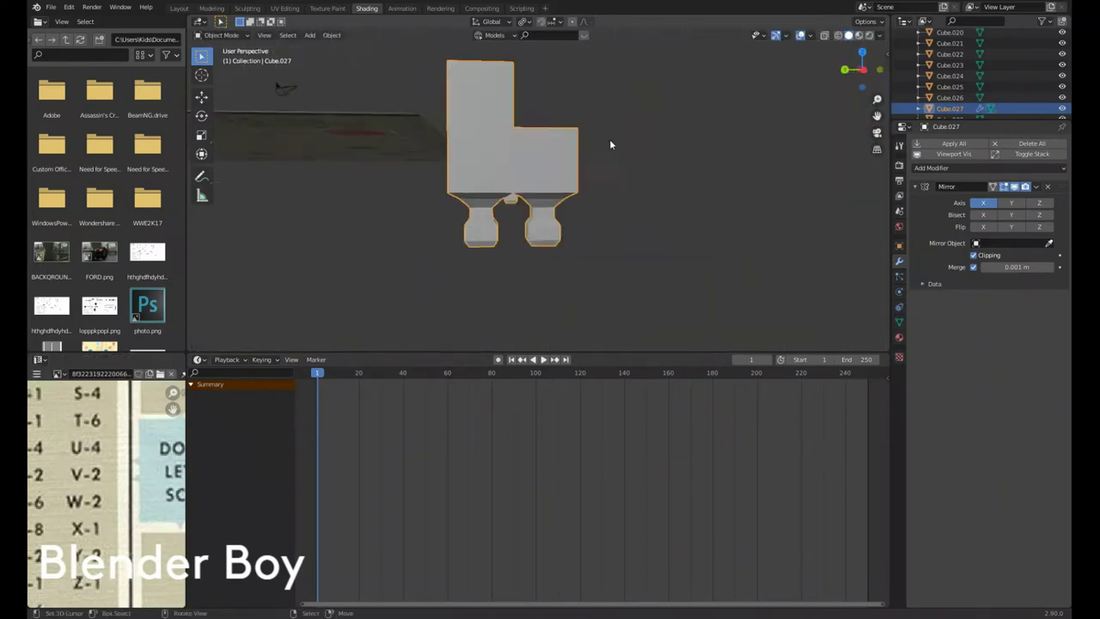
pyautogui.moveTo(610, 138)
pyautogui.mouseDown(button='middle')
pyautogui.moveTo(674, 96)
pyautogui.moveTo(639, 106)
pyautogui.moveTo(389, 297)
pyautogui.moveTo(481, 209)
pyautogui.mouseUp(button='middle')
pyautogui.press('KP_3')
pyautogui.press('g')
pyautogui.press('z')
pyautogui.hotkey('ctrl', '3')
# Step: Adjust the front corner geometry and confirm the edge-loop slide on the rack
pyautogui.scroll(3, 389, 296)
pyautogui.scroll(-2, 501, 107)
pyautogui.press('g')
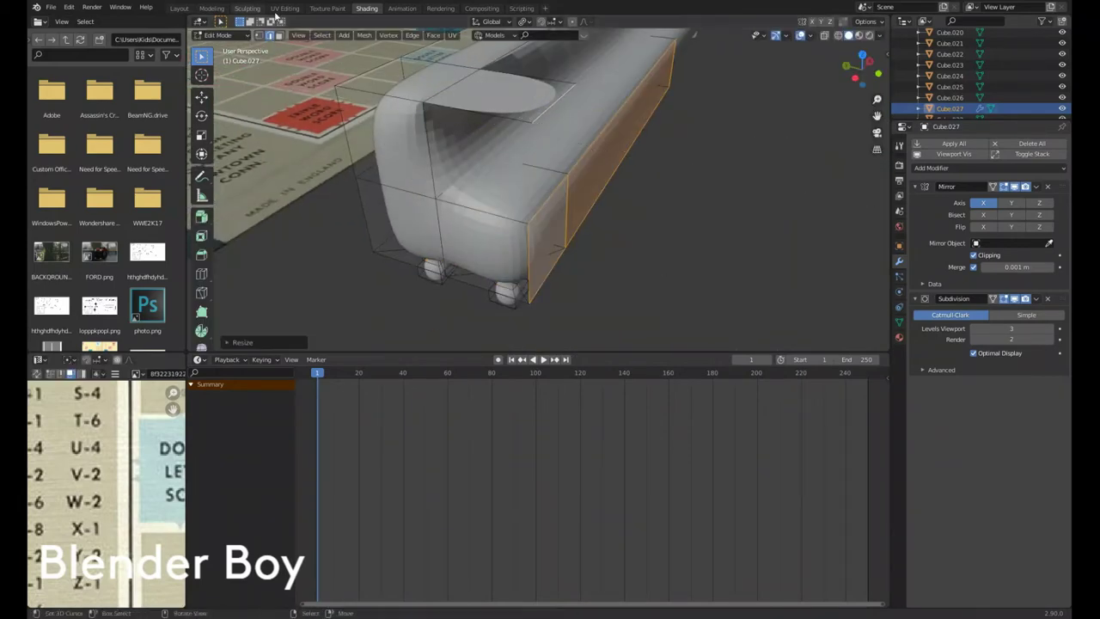
pyautogui.click(536, 163)
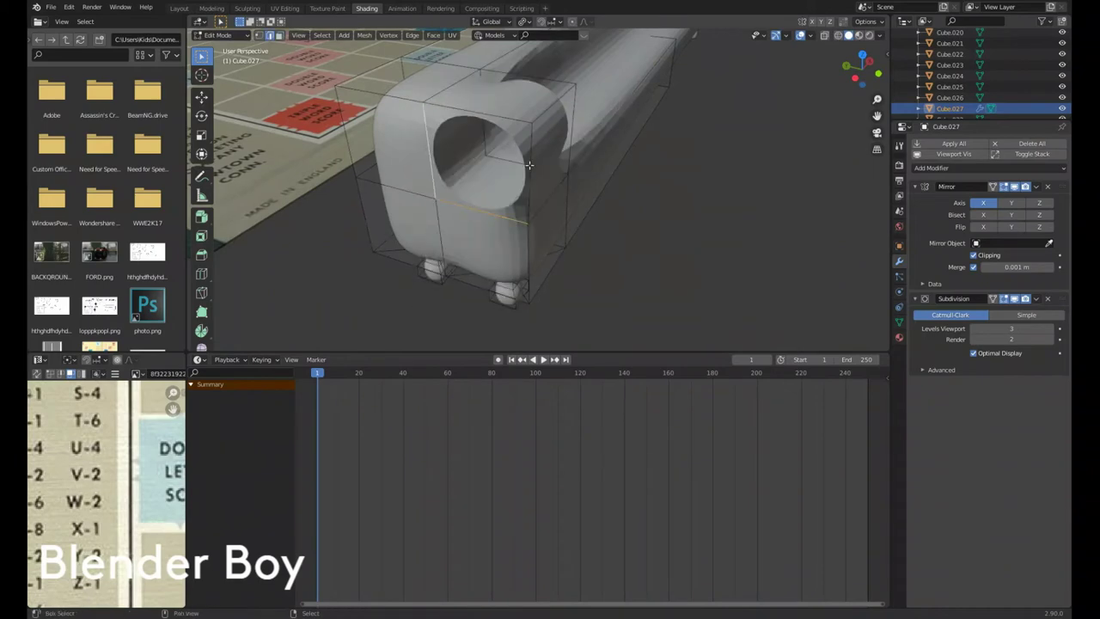
pyautogui.moveTo(529, 164); pyautogui.dragTo(574, 234, button='middle')
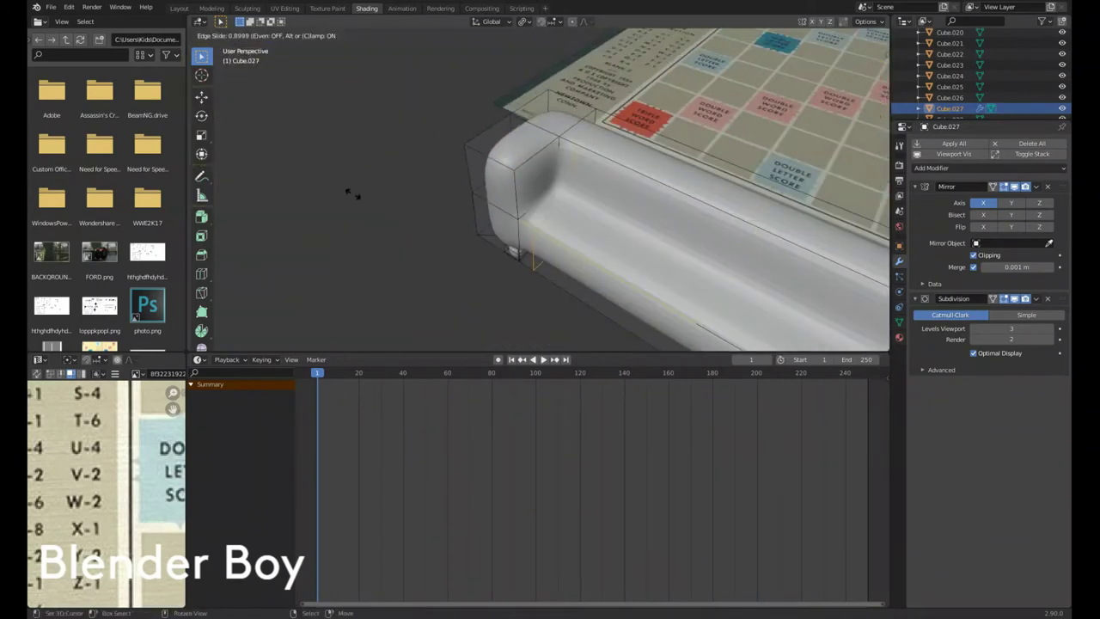
pyautogui.click(352, 194)
# Step: Duplicate the finished rack as Cube.028 to place beside the board
pyautogui.moveTo(353, 194)
pyautogui.mouseDown(button='middle')
pyautogui.moveTo(370, 261)
pyautogui.moveTo(430, 187)
pyautogui.moveTo(446, 277)
pyautogui.moveTo(535, 169)
pyautogui.mouseUp(button='middle')
pyautogui.press('Tab')
pyautogui.scroll(-5, 366, 226)
pyautogui.press('KP_7')
pyautogui.hotkey('shift', 'd')
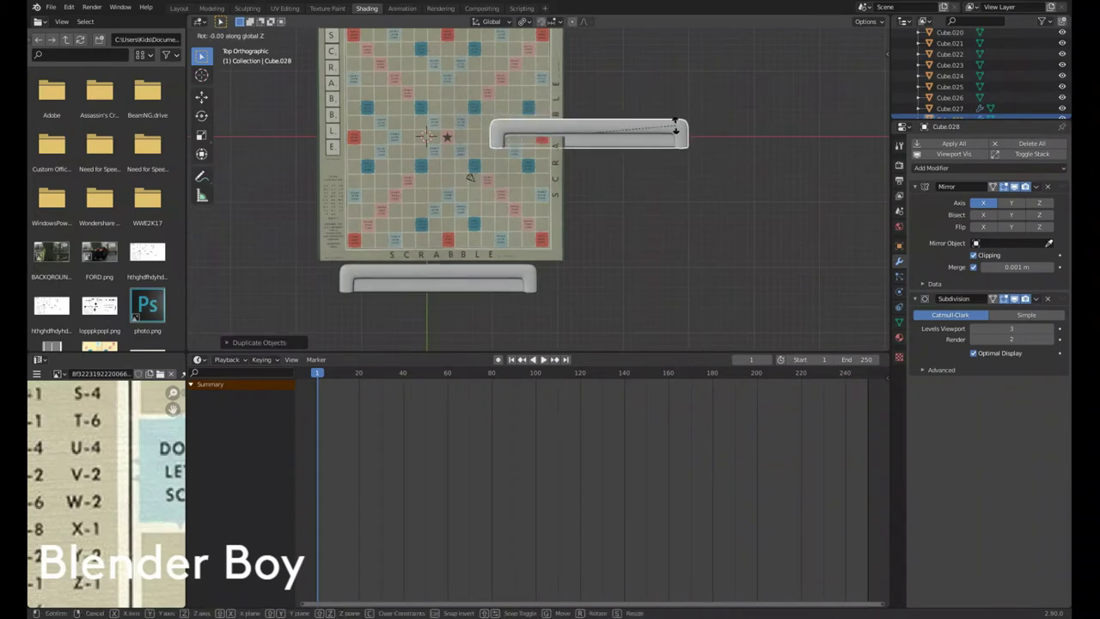
# Step: Rotate the sofa copy 90° beside the board and frame the board in top view
pyautogui.write('90')
pyautogui.press('Return')
pyautogui.scroll(-5, 505, 303)
pyautogui.click(561, 136)
pyautogui.press('KP_Decimal')
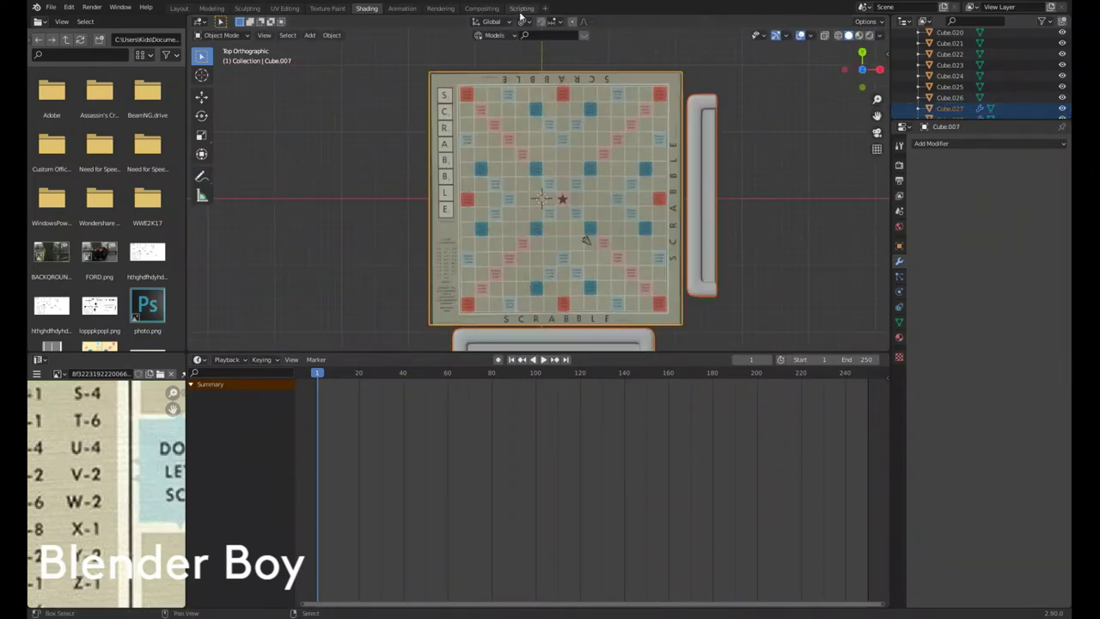
pyautogui.moveTo(561, 172); pyautogui.dragTo(653, 206, button='middle')
pyautogui.press('KP_7')
# Step: Undo the stray sofa and board rotations and switch the viewport to wireframe
pyautogui.click(698, 206)
pyautogui.press('r')
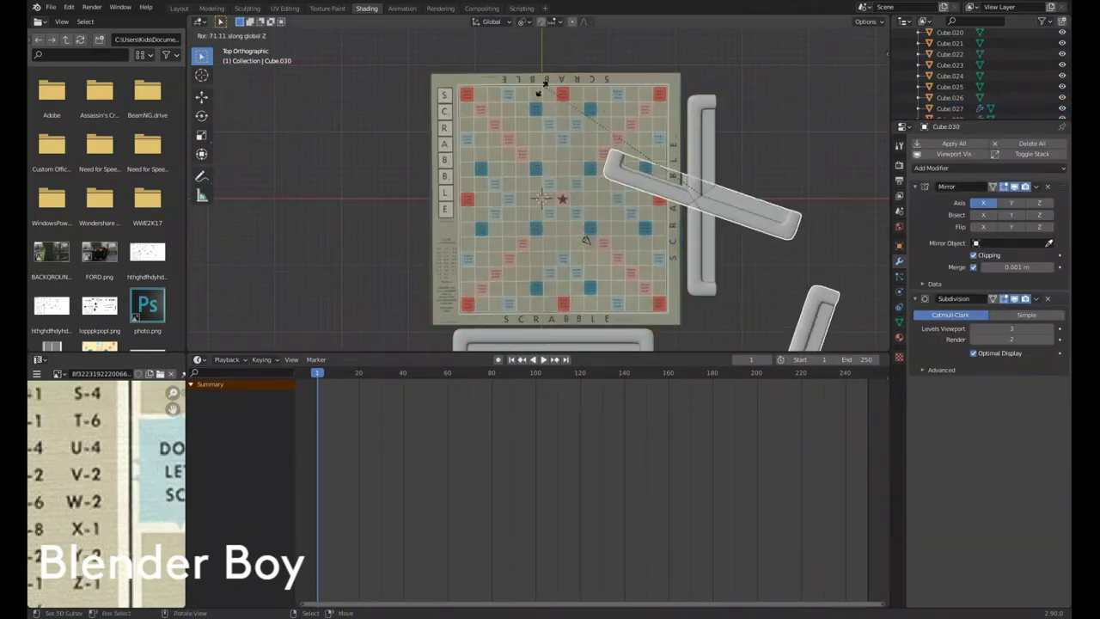
pyautogui.press('Escape')
pyautogui.hotkey('ctrl', 'z')
pyautogui.click(707, 205)
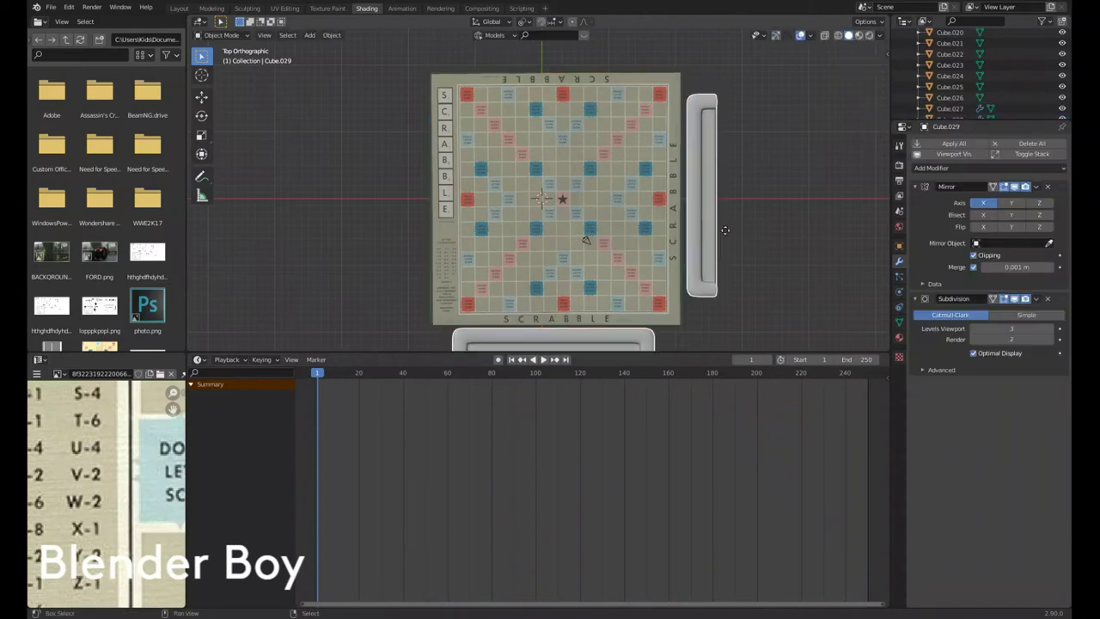
pyautogui.hotkey('ctrl', 'z')
pyautogui.press('r')
pyautogui.write('9')
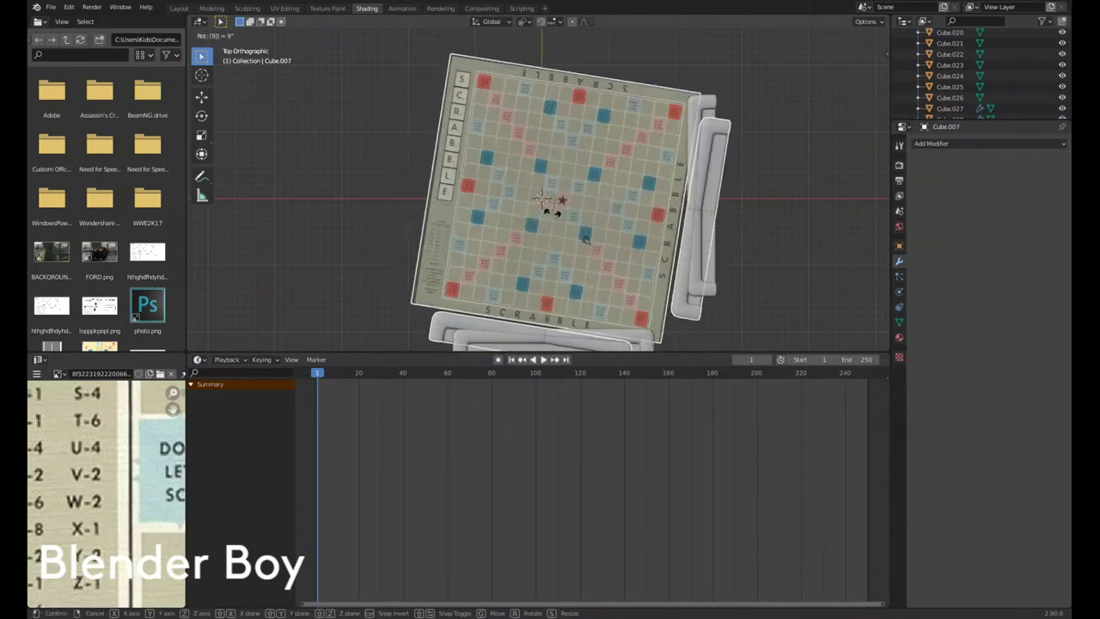
pyautogui.click(568, 209)
pyautogui.hotkey('shift', 'z')
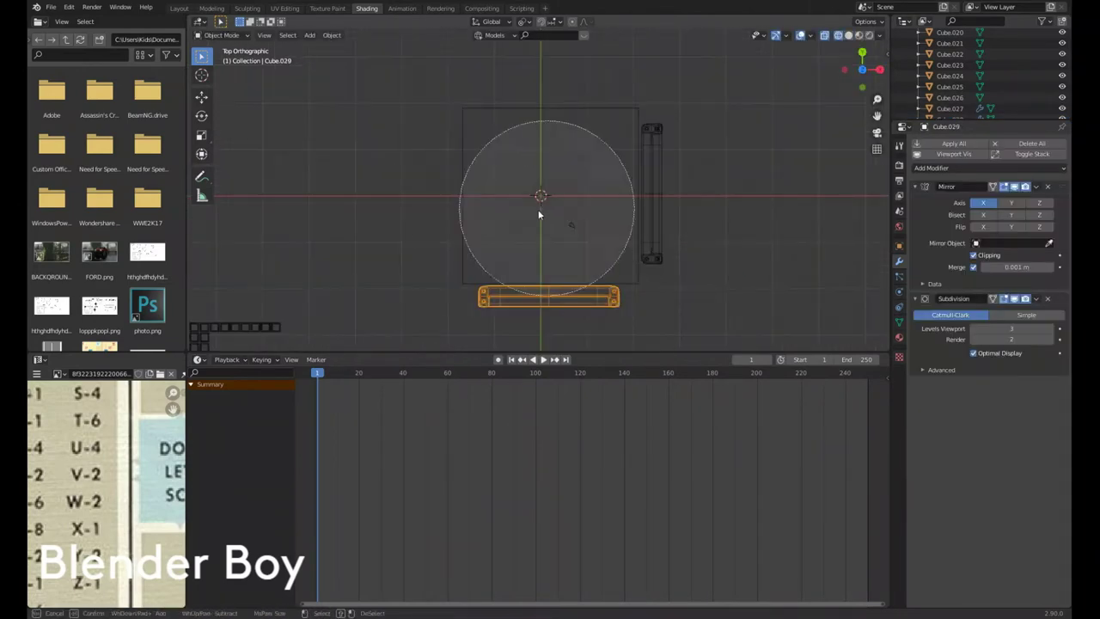
pyautogui.click(586, 116)
# Step: Select the bottom and right sofas and duplicate them with Shift+D
pyautogui.click(651, 246)
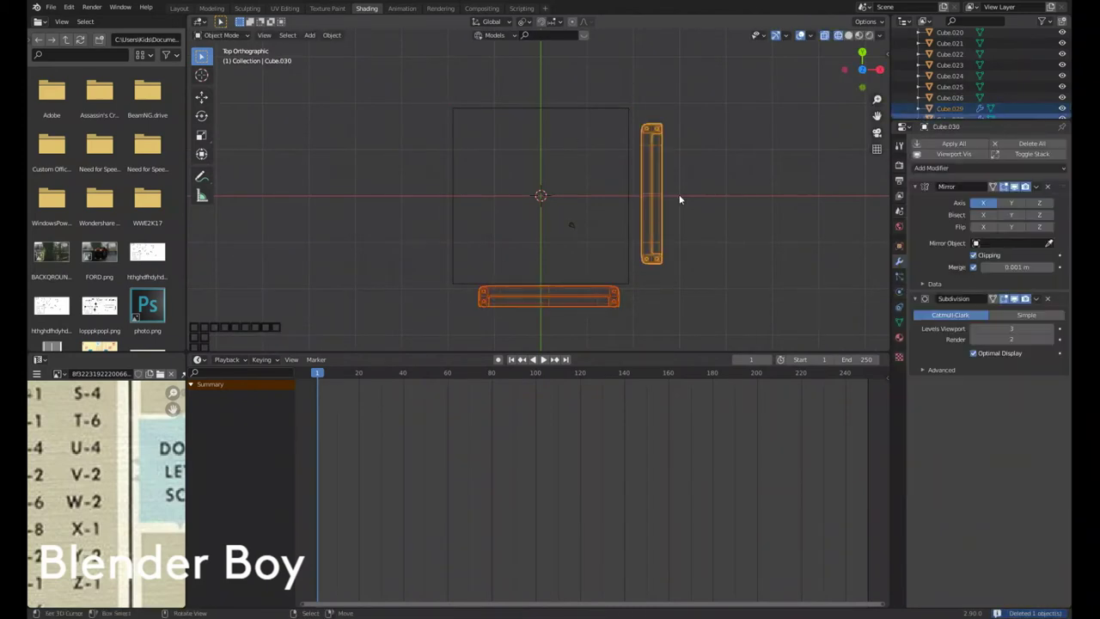
pyautogui.scroll(1, 675, 206)
pyautogui.click(602, 325)
pyautogui.hotkey('shift', 'd')
pyautogui.click(599, 333)
pyautogui.click(674, 232)
pyautogui.hotkey('shift', 'd')
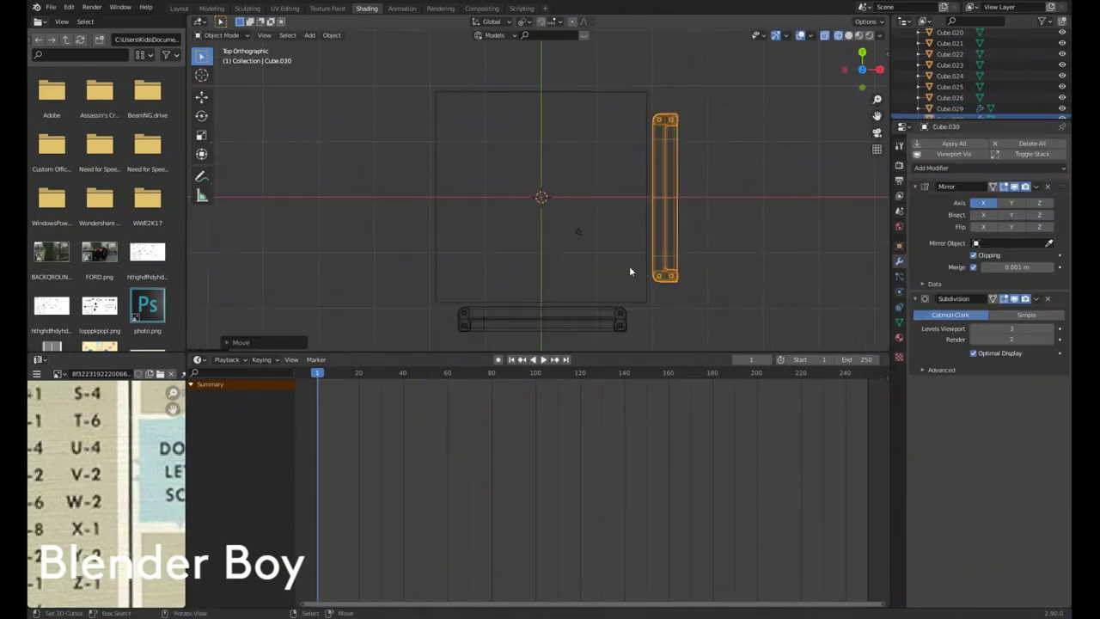
# Step: Rotate the sofa copies a half-turn onto the opposite sides and return to solid shading
pyautogui.hotkey('shift', 'd')
pyautogui.write('r')
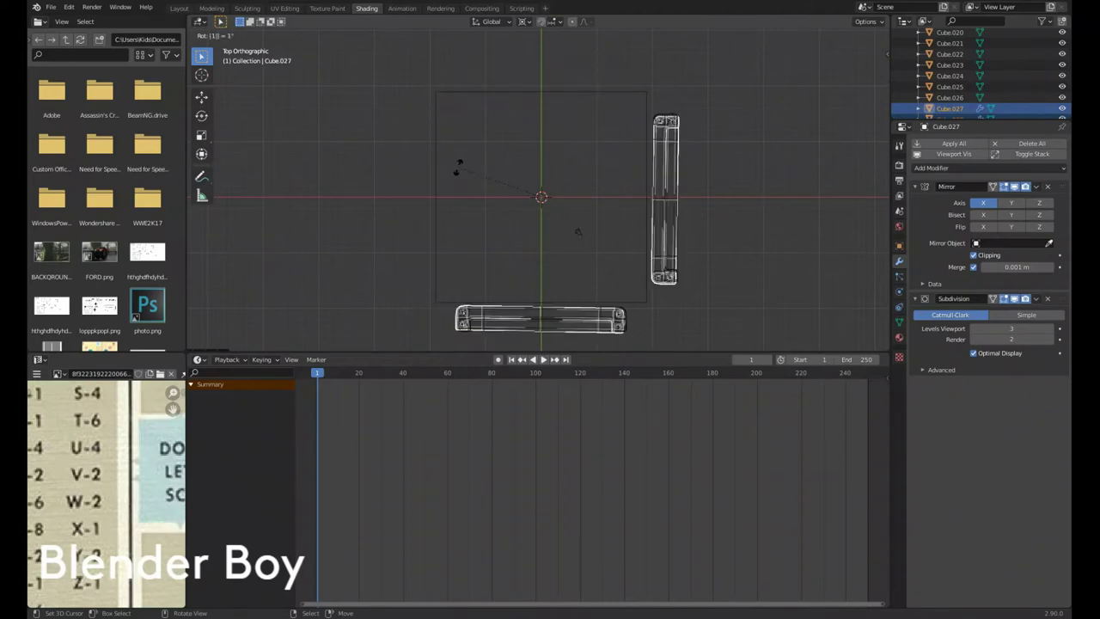
pyautogui.write('80')
pyautogui.press('Return')
pyautogui.press('z')
pyautogui.click(579, 179)
pyautogui.moveTo(580, 180); pyautogui.dragTo(619, 137, button='middle')
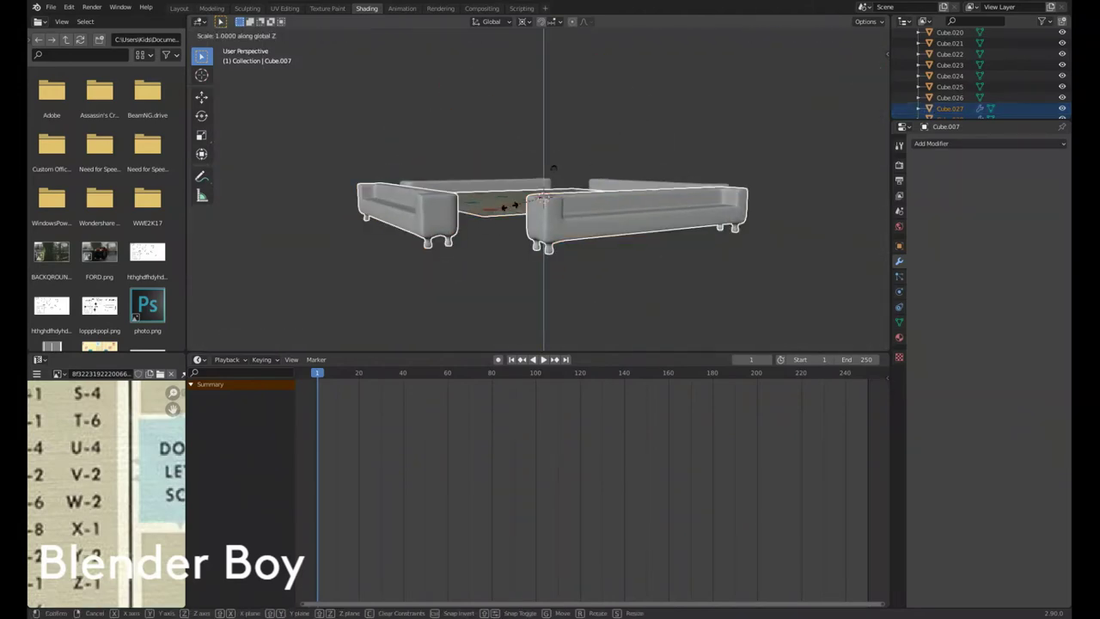
pyautogui.press('Escape')
# Step: Resize the front sofa in front view to suit the board
pyautogui.moveTo(543, 197); pyautogui.dragTo(507, 227, button='middle')
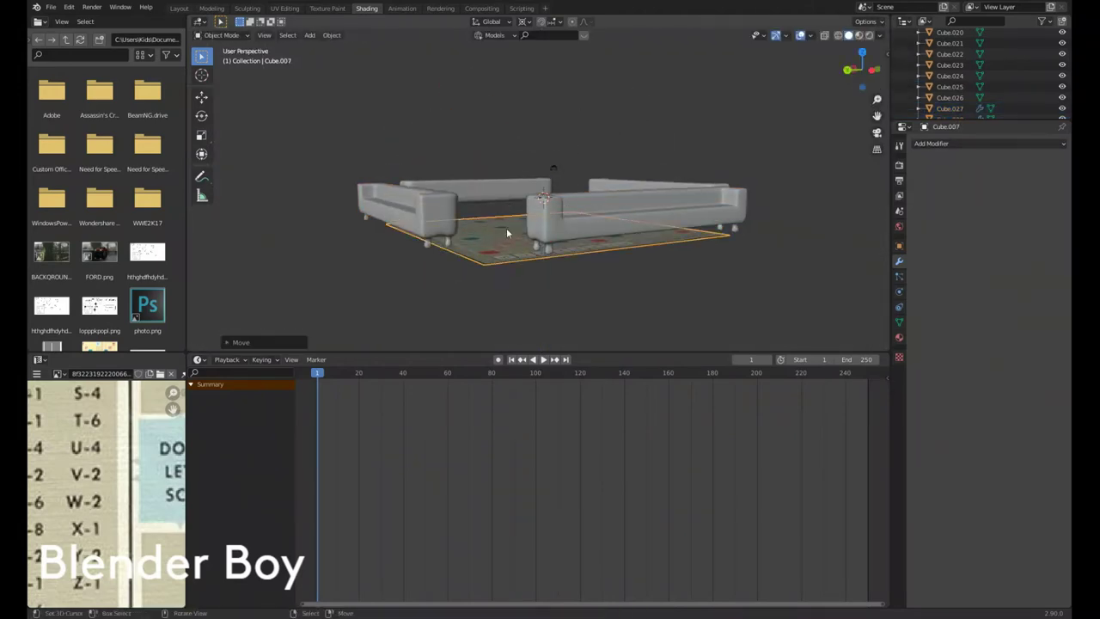
pyautogui.press('KP_1')
pyautogui.scroll(4, 536, 196)
pyautogui.click(536, 196)
pyautogui.press('s')
pyautogui.click(243, 251)
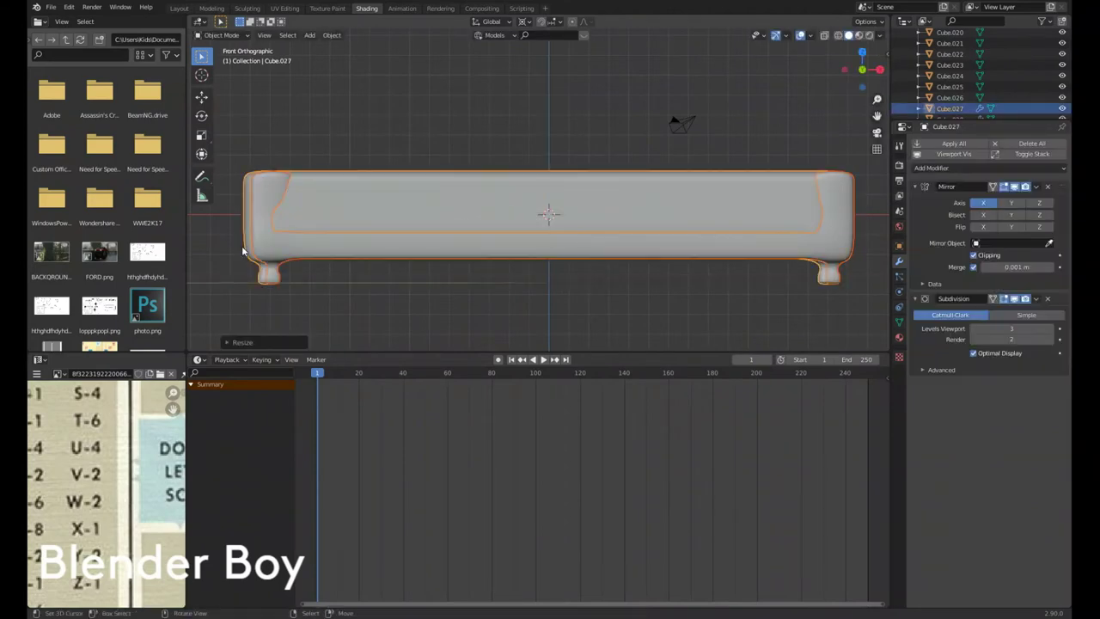
pyautogui.click(241, 246)
pyautogui.scroll(-4, 552, 221)
pyautogui.click(552, 222)
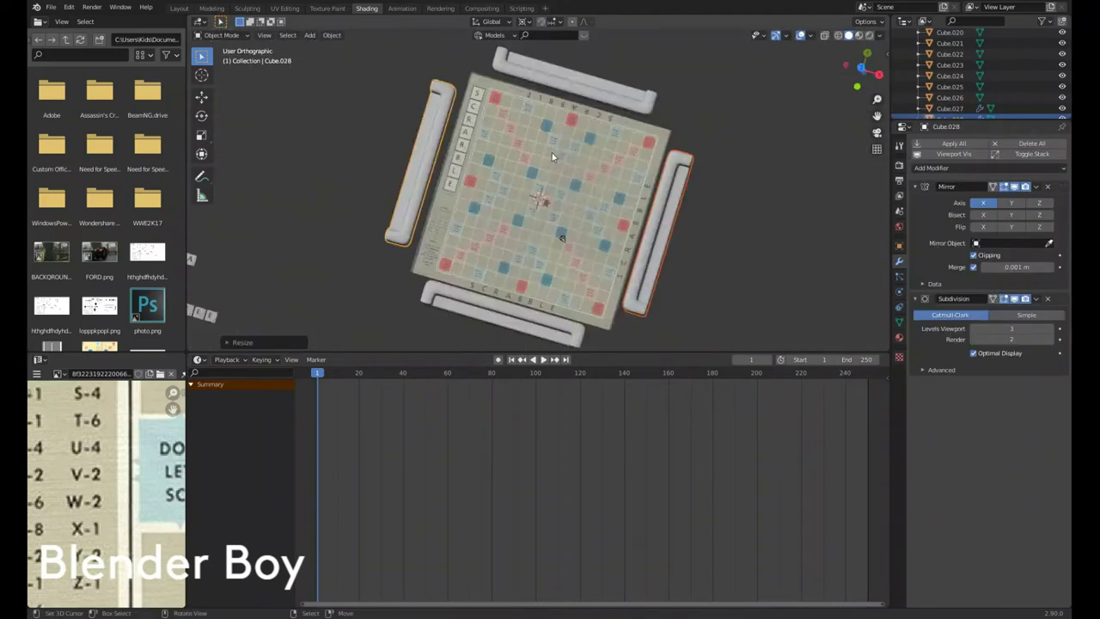
# Step: In top view, pan to the spare letter tiles and box-select the row of S tiles
pyautogui.press('KP_7')
pyautogui.scroll(-4, 557, 152)
pyautogui.scroll(4, 582, 206)
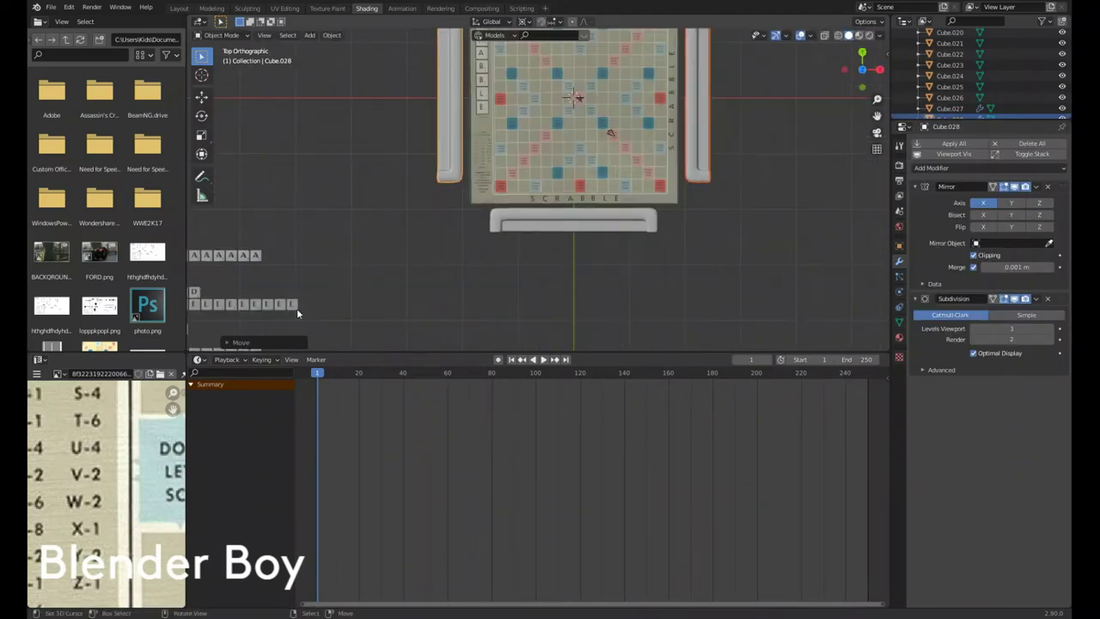
pyautogui.keyDown('shift'); pyautogui.moveTo(296, 308); pyautogui.dragTo(374, 273, button='middle'); pyautogui.keyUp('shift')
pyautogui.scroll(3, 360, 275)
pyautogui.scroll(3, 527, 192)
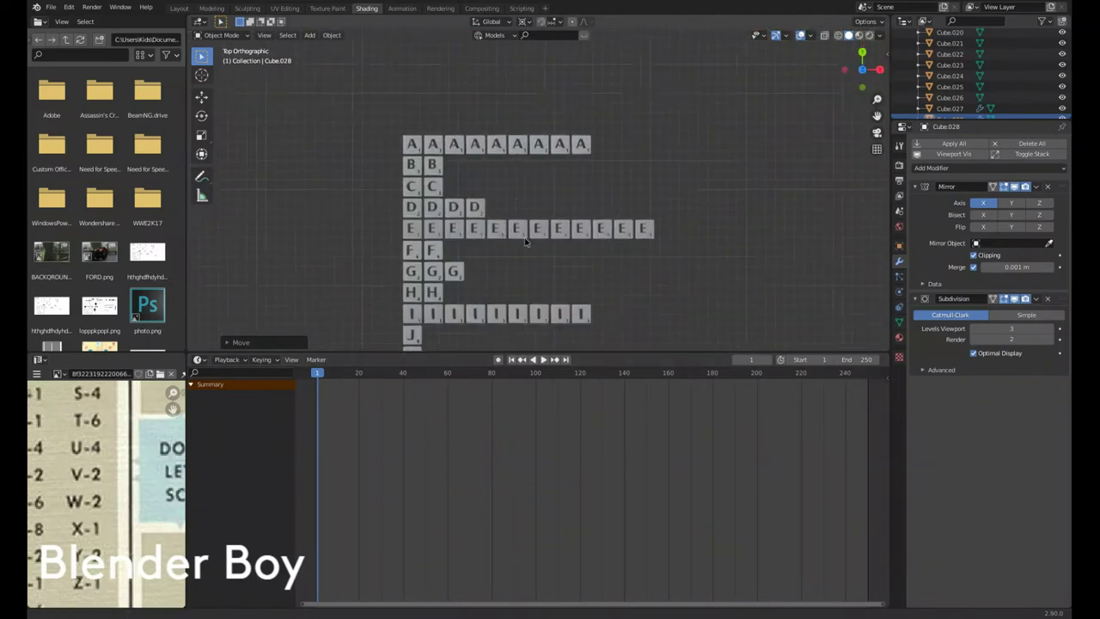
pyautogui.keyDown('shift'); pyautogui.moveTo(527, 258); pyautogui.dragTo(516, 129, button='middle'); pyautogui.keyUp('shift')
pyautogui.moveTo(400, 253); pyautogui.dragTo(504, 267)
# Step: Select all the letter tiles, enter Edit Mode, and pick the J tile
pyautogui.scroll(-8, 505, 267)
pyautogui.press('c')
pyautogui.click(454, 214)
pyautogui.press('Tab')
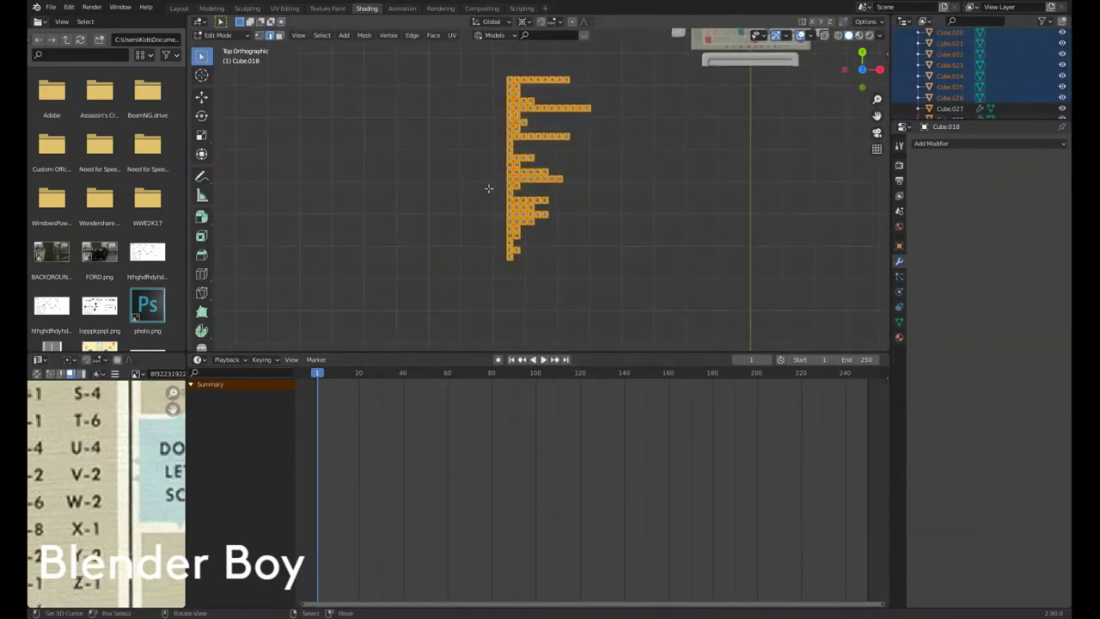
pyautogui.rightClick(585, 242)
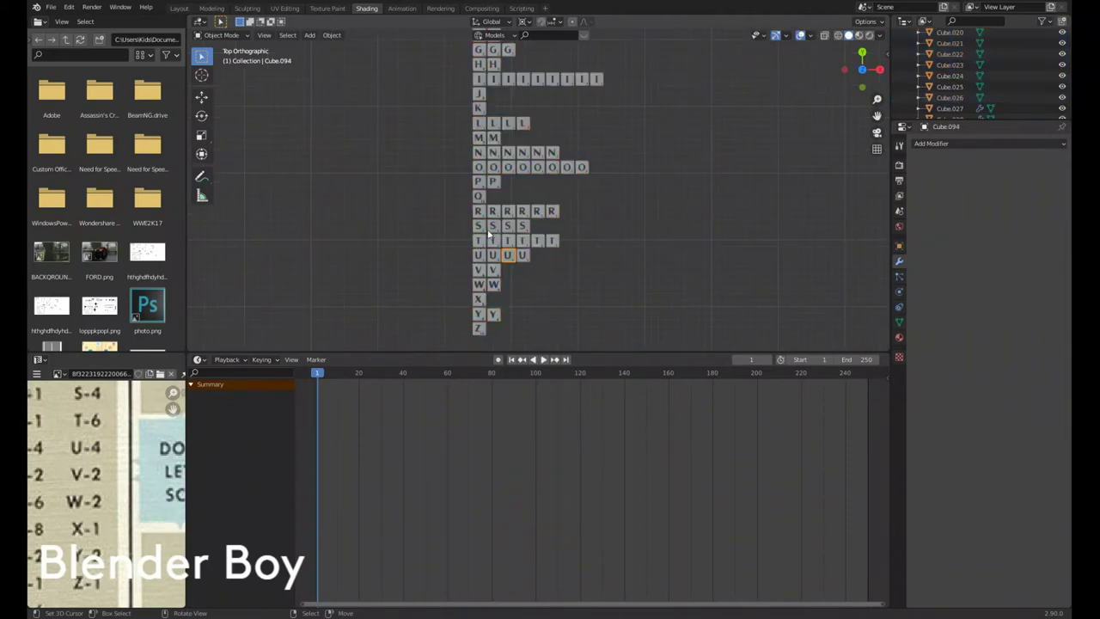
pyautogui.click(480, 98)
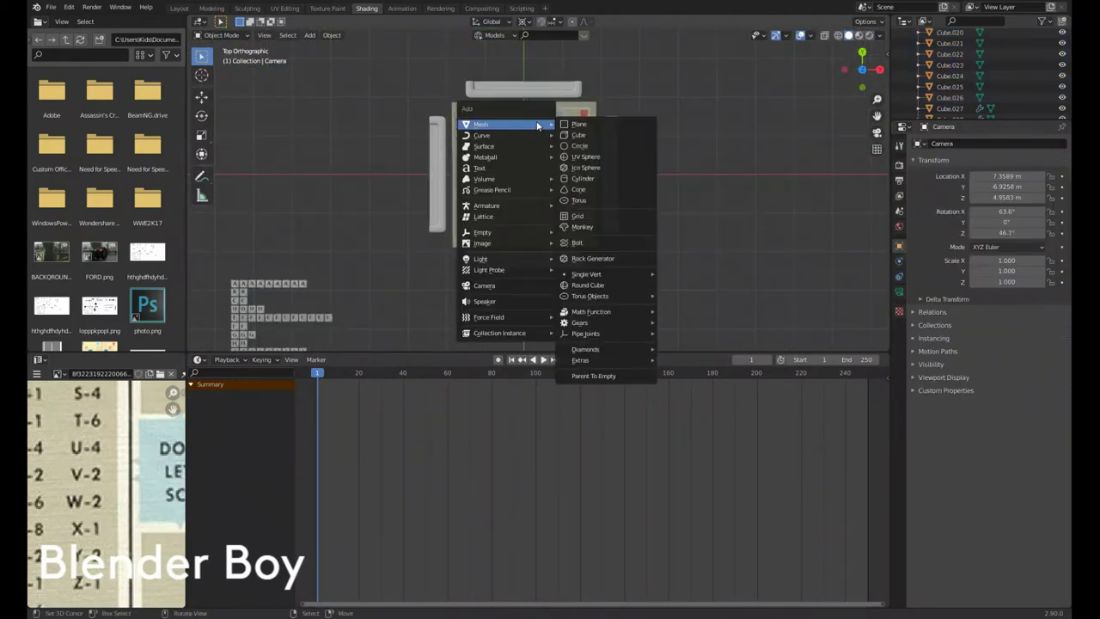
# Step: Add a Bezier Circle, scale it up around the board, and view in wireframe
pyautogui.click(590, 146)
pyautogui.press('s')
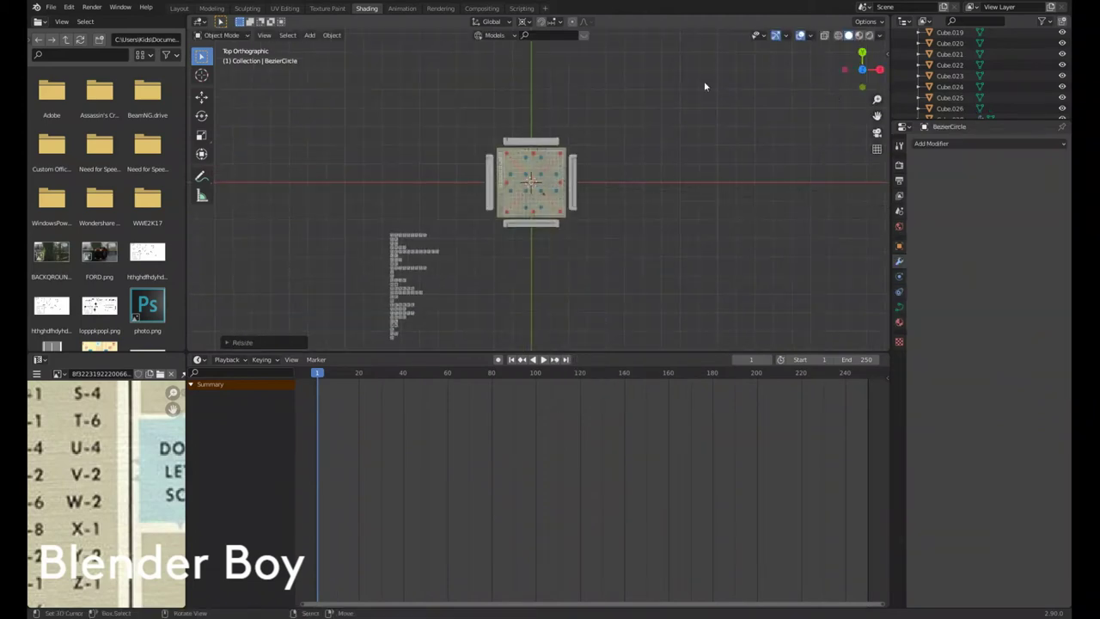
pyautogui.press('z')
pyautogui.click(564, 139)
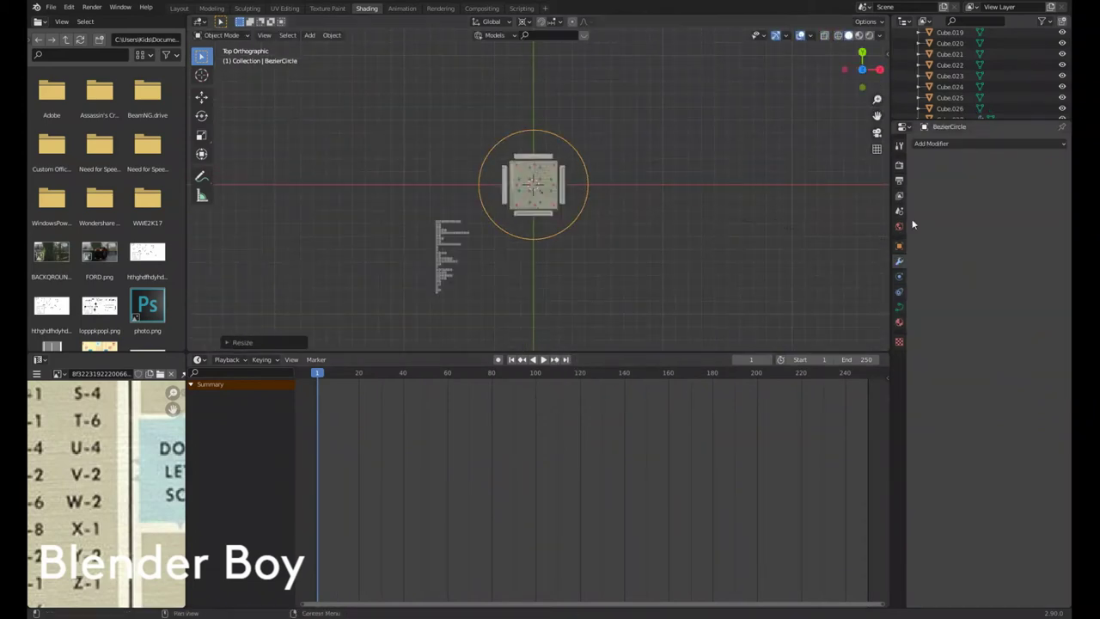
# Step: Give the camera Follow Path and Track To constraints aimed at the board, then check the camera view
pyautogui.click(961, 143)
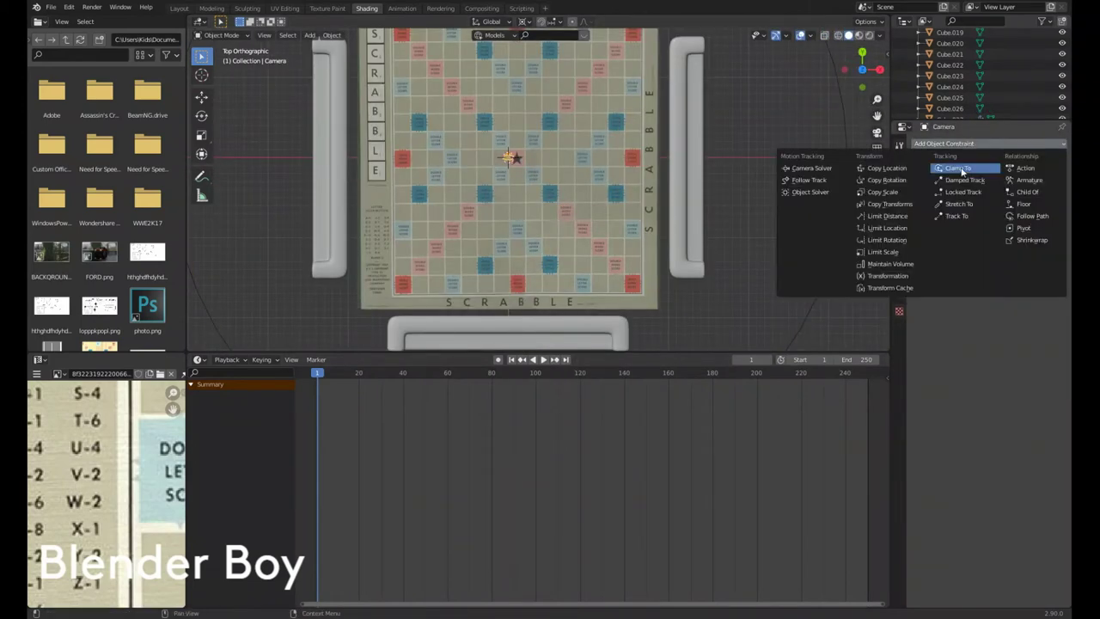
pyautogui.click(1034, 215)
pyautogui.click(973, 147)
pyautogui.click(959, 240)
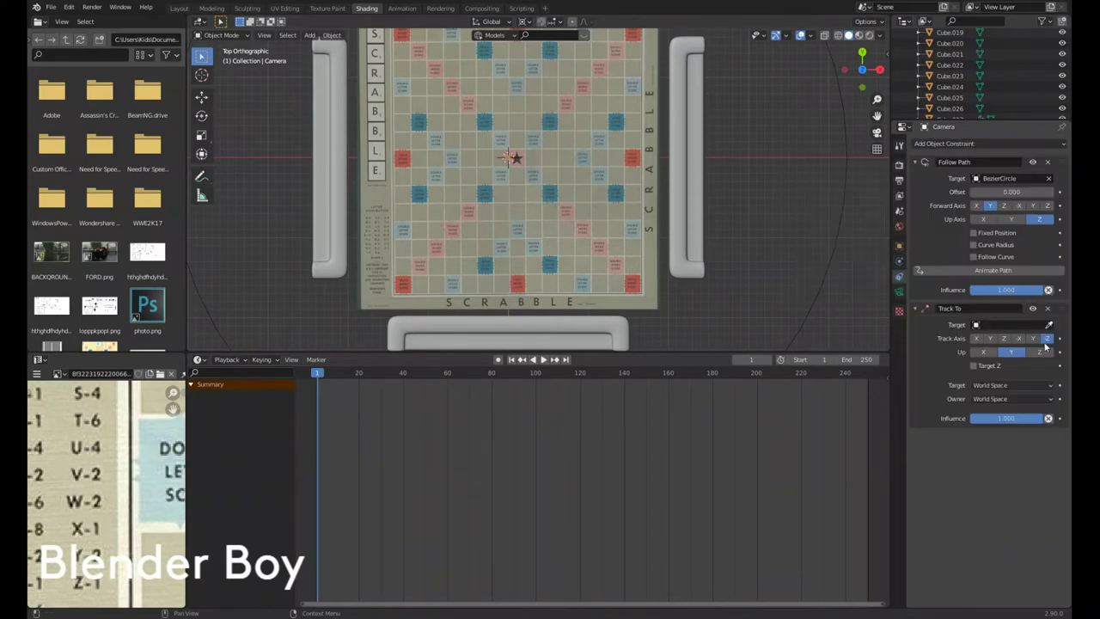
pyautogui.scroll(-4, 556, 208)
pyautogui.press('KP_0')
pyautogui.press('Delete')
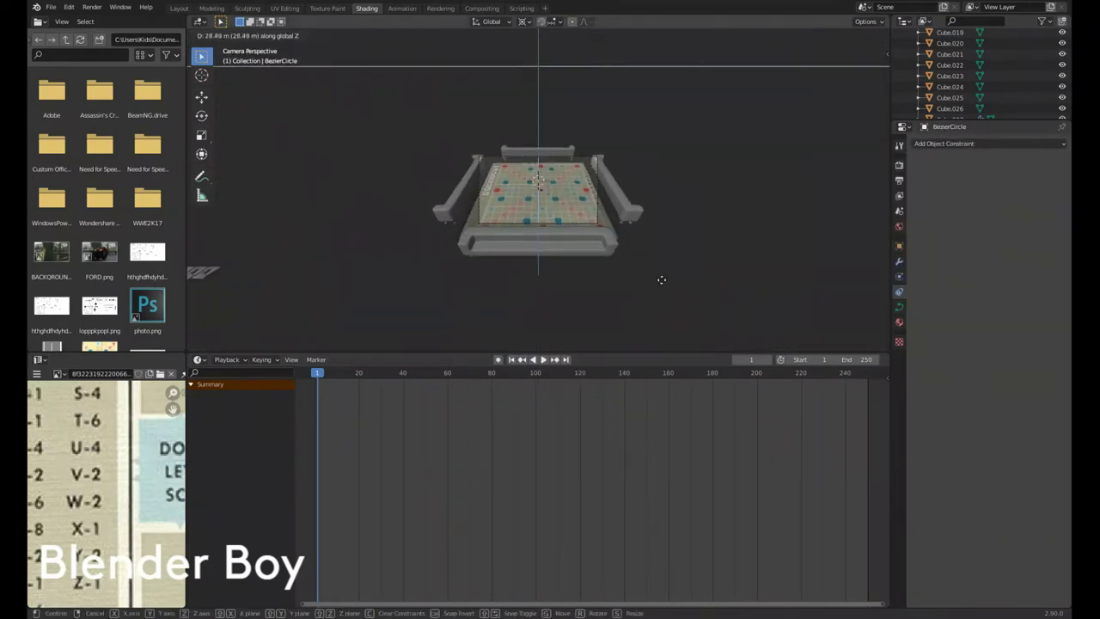
pyautogui.hotkey('ctrl', 'z')
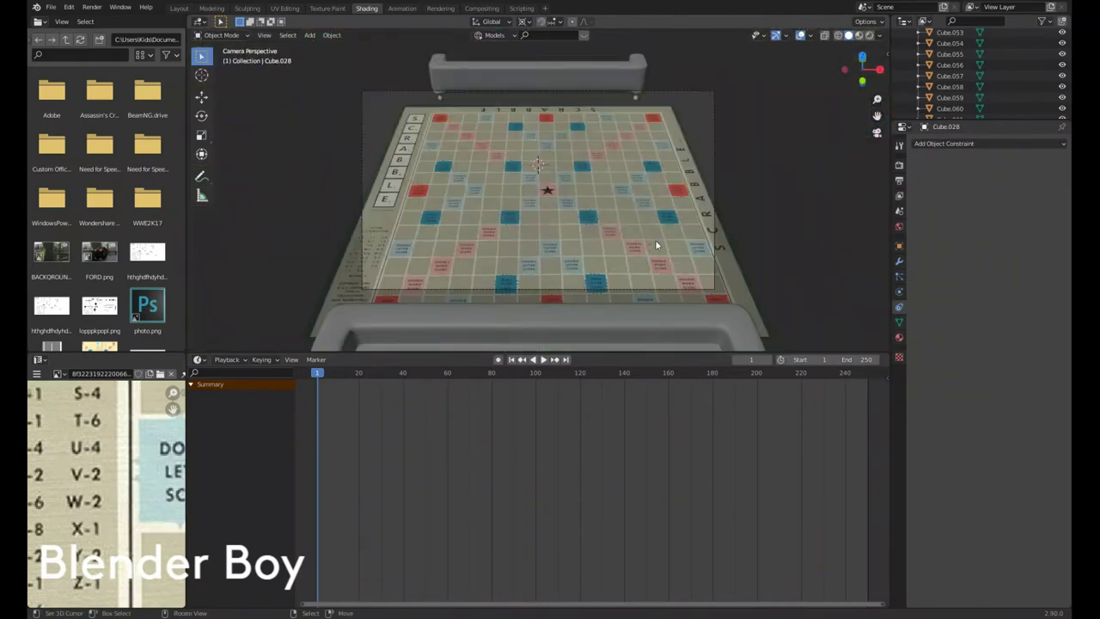
pyautogui.click(899, 180)
# Step: Set the render height to 2999 px and add a tilted copy of the Bezier circle
pyautogui.press('Return')
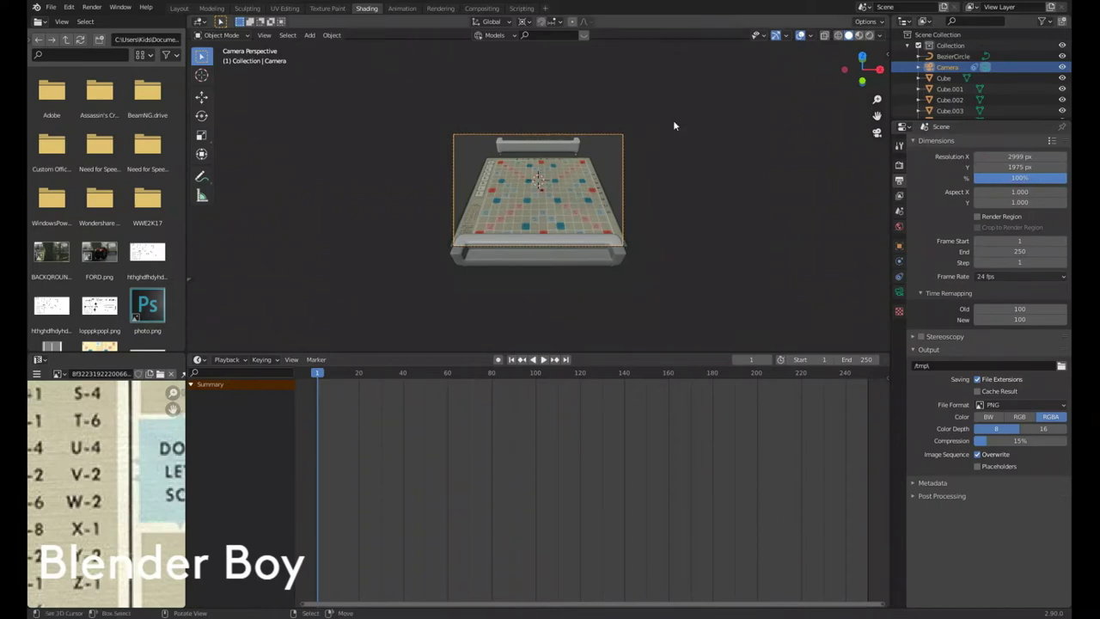
pyautogui.moveTo(673, 126); pyautogui.dragTo(636, 146, button='middle')
pyautogui.scroll(-5, 615, 155)
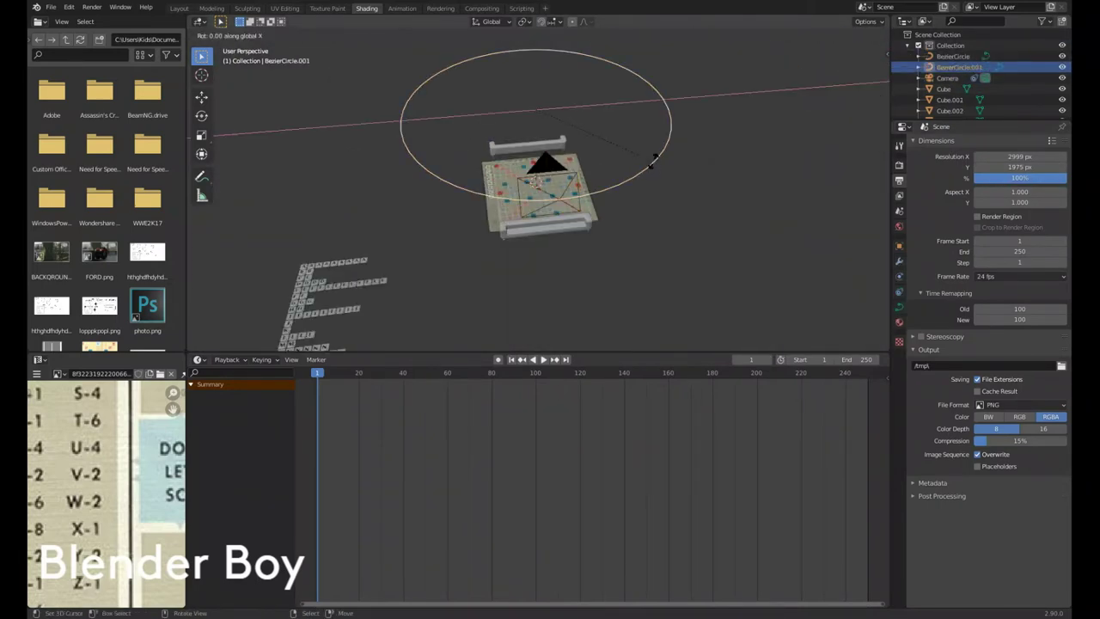
pyautogui.click(640, 167)
# Step: Check the tilted circle through the camera and select BezierCircle.001
pyautogui.moveTo(640, 168); pyautogui.dragTo(587, 190, button='middle')
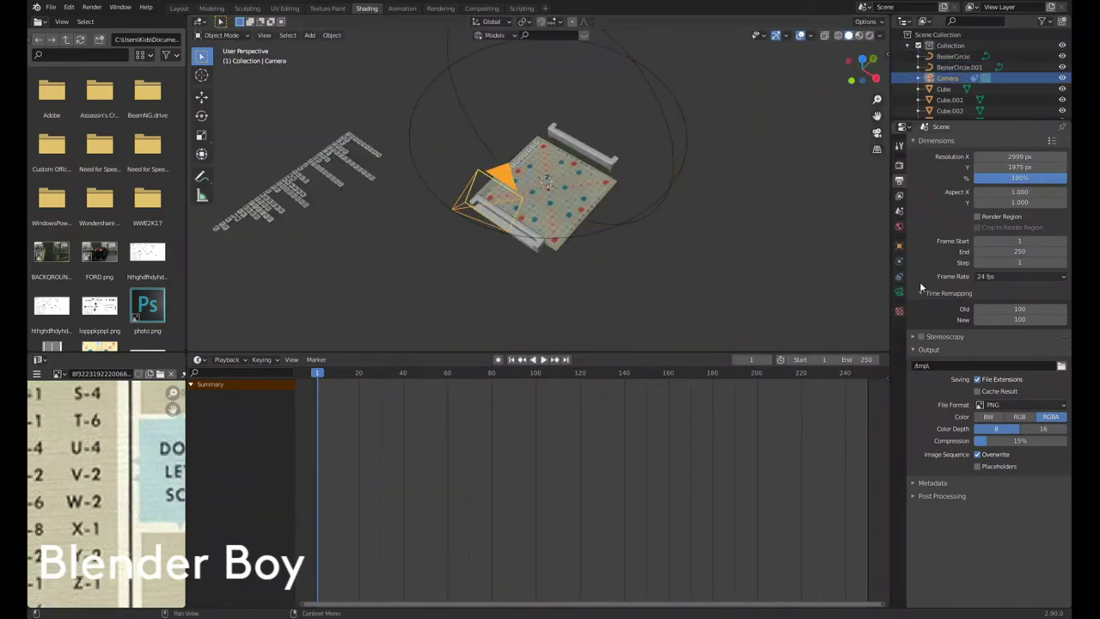
pyautogui.press('KP_0')
pyautogui.click(661, 151)
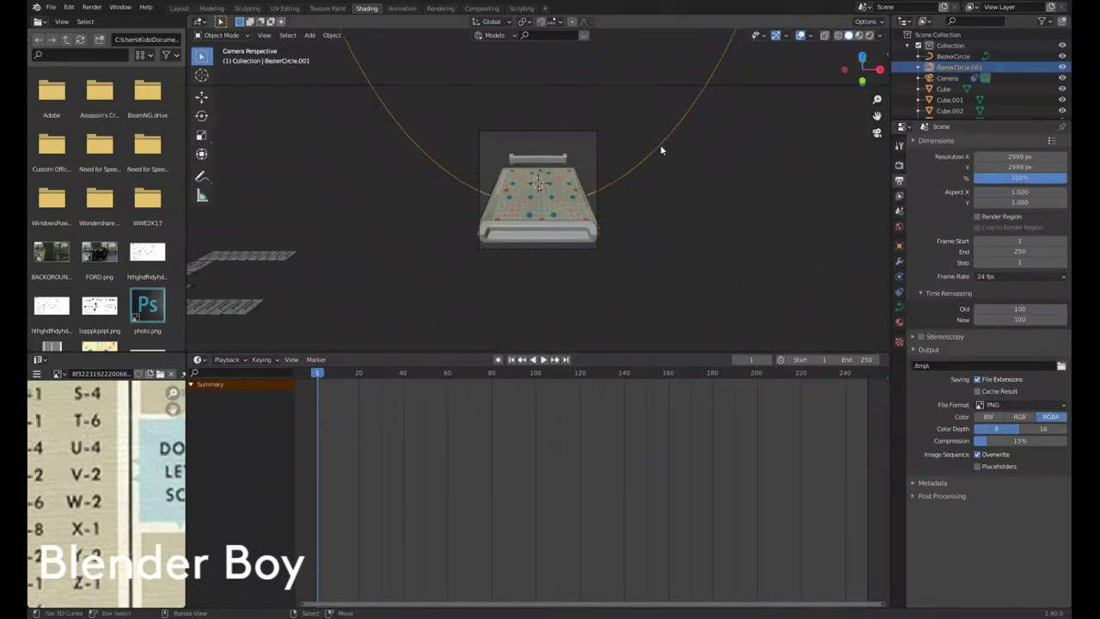
pyautogui.click(899, 276)
pyautogui.press('KP_7')
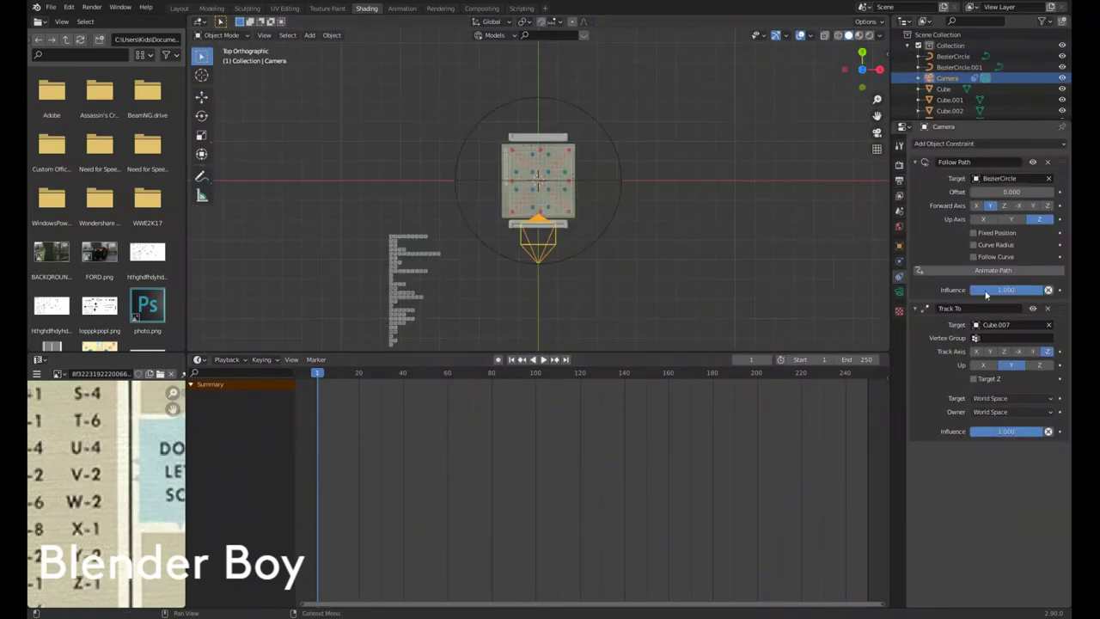
# Step: Add a second Follow Path constraint targeting BezierCircle.001 and keyframe its influence
pyautogui.press('space')
pyautogui.scroll(4, 867, 325)
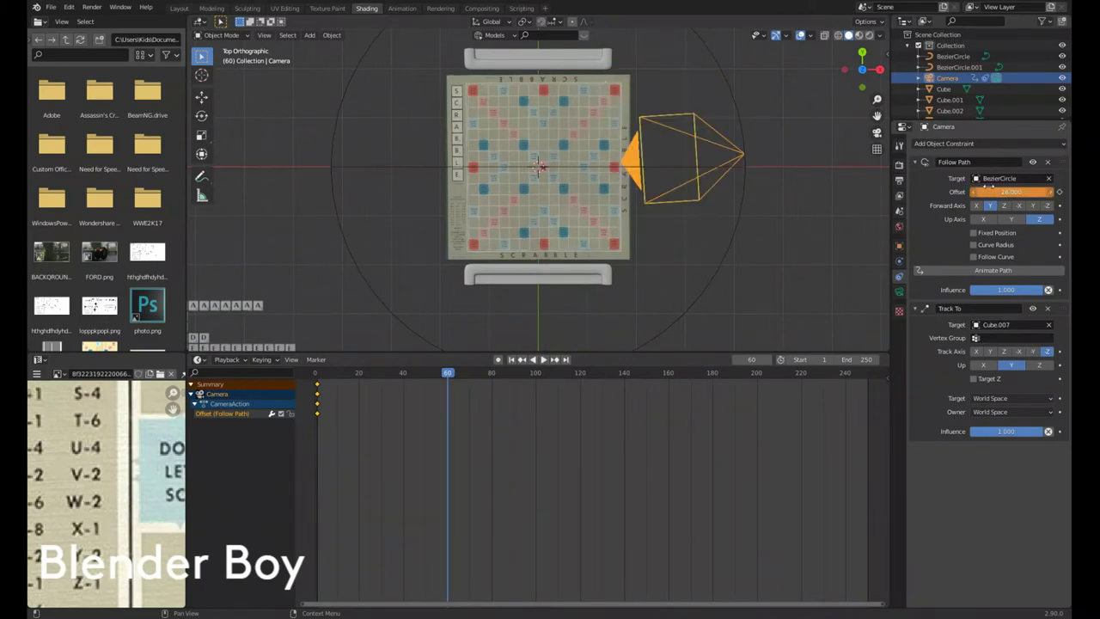
pyautogui.click(989, 144)
pyautogui.click(1032, 218)
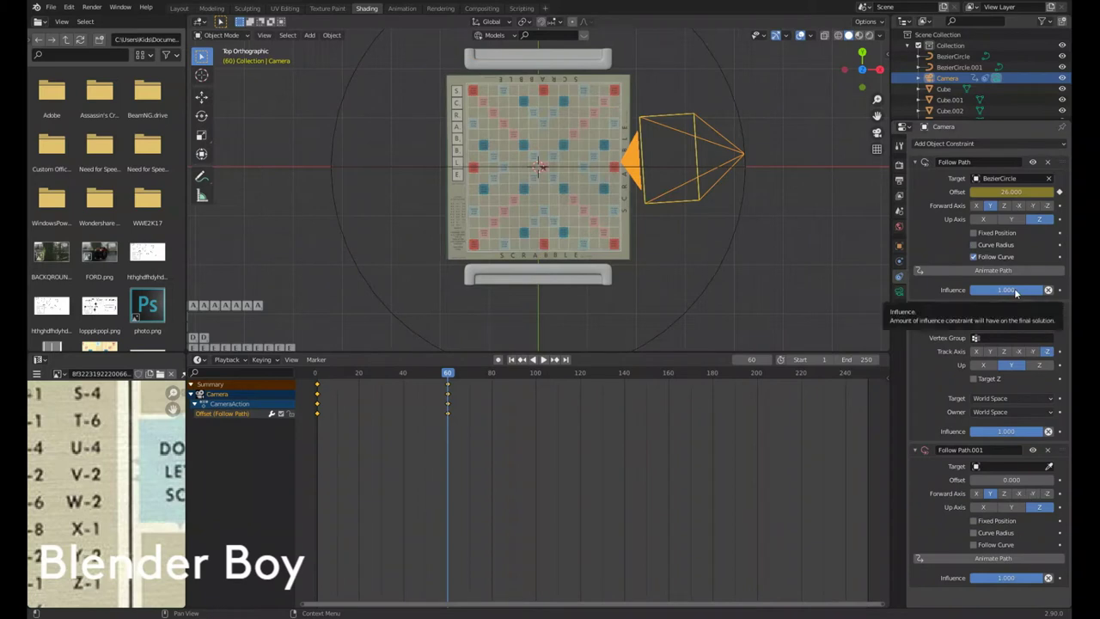
pyautogui.click(1010, 466)
pyautogui.click(1006, 494)
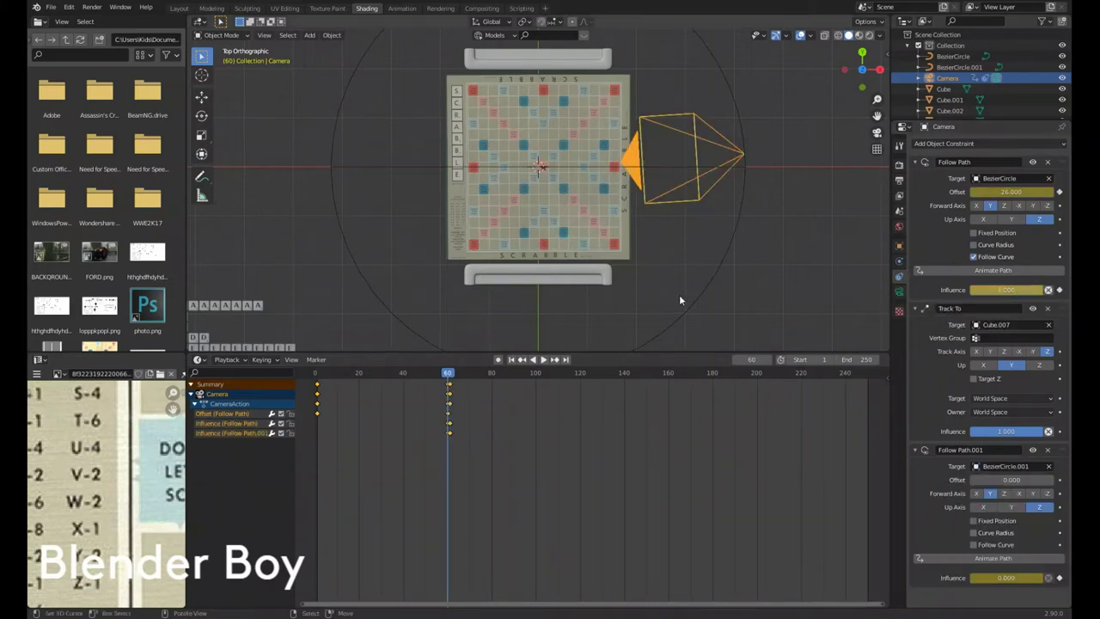
# Step: At frame 61, replace the Track To constraint with a new one aimed at Cube.007
pyautogui.press('Right')
pyautogui.moveTo(679, 294); pyautogui.dragTo(760, 206, button='middle')
pyautogui.moveTo(595, 276); pyautogui.dragTo(516, 275, button='middle')
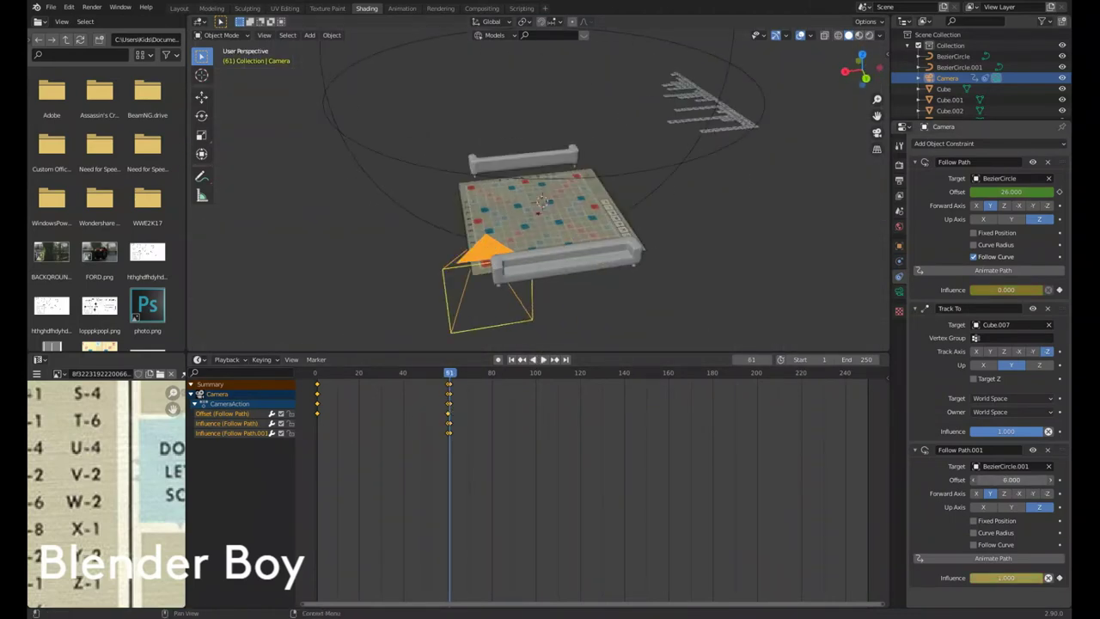
pyautogui.click(1048, 307)
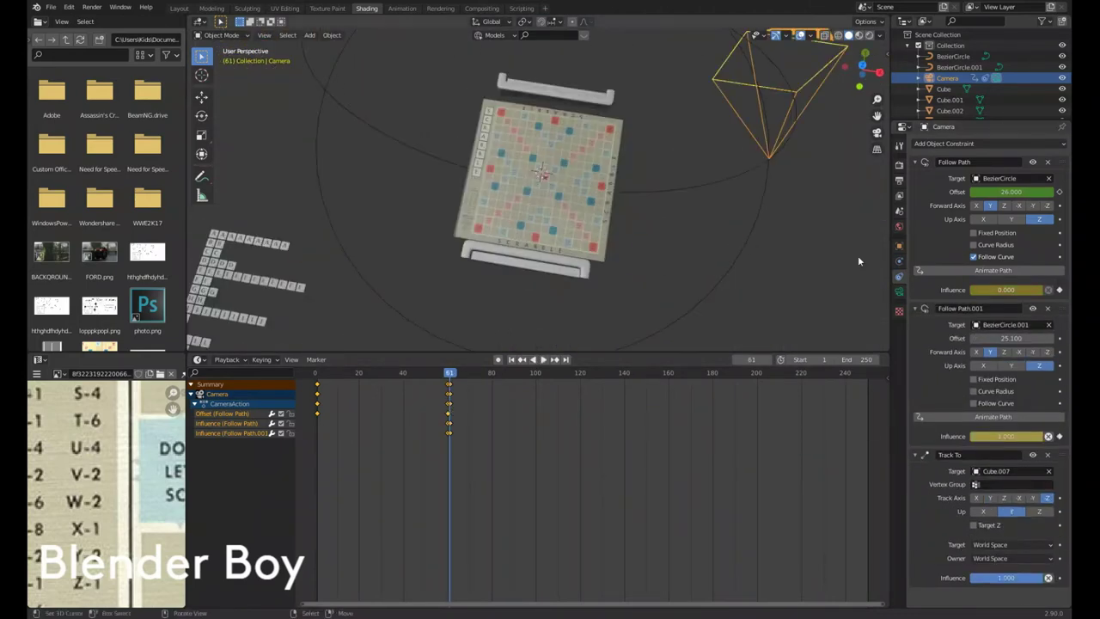
pyautogui.click(1010, 471)
pyautogui.click(980, 471)
pyautogui.click(990, 557)
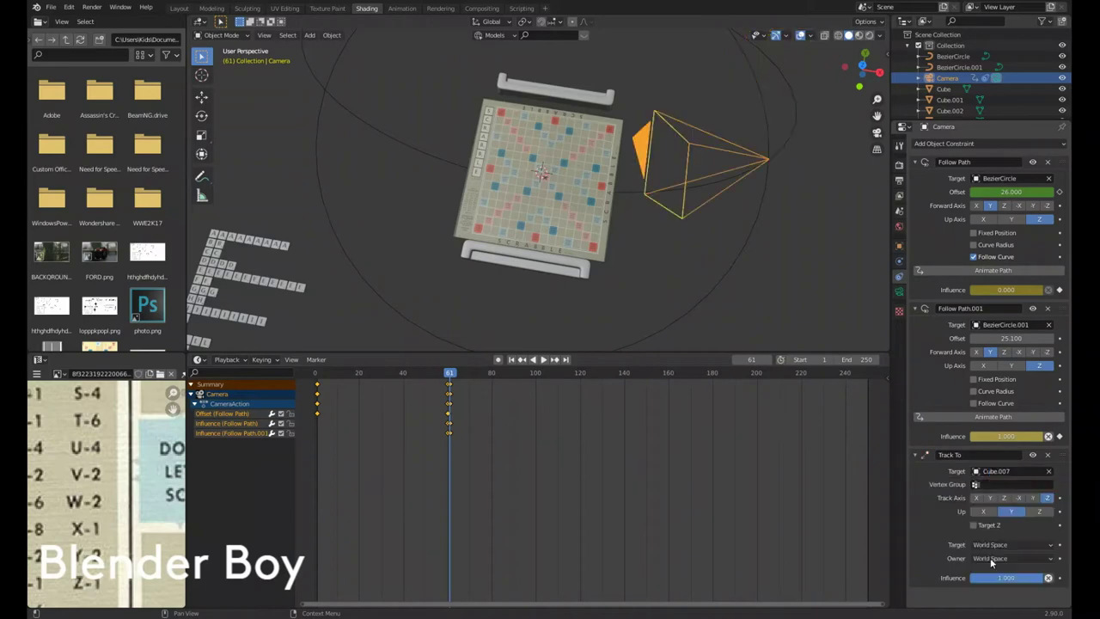
# Step: Play the animation from front and perspective views to preview the circle switch
pyautogui.press('KP_1')
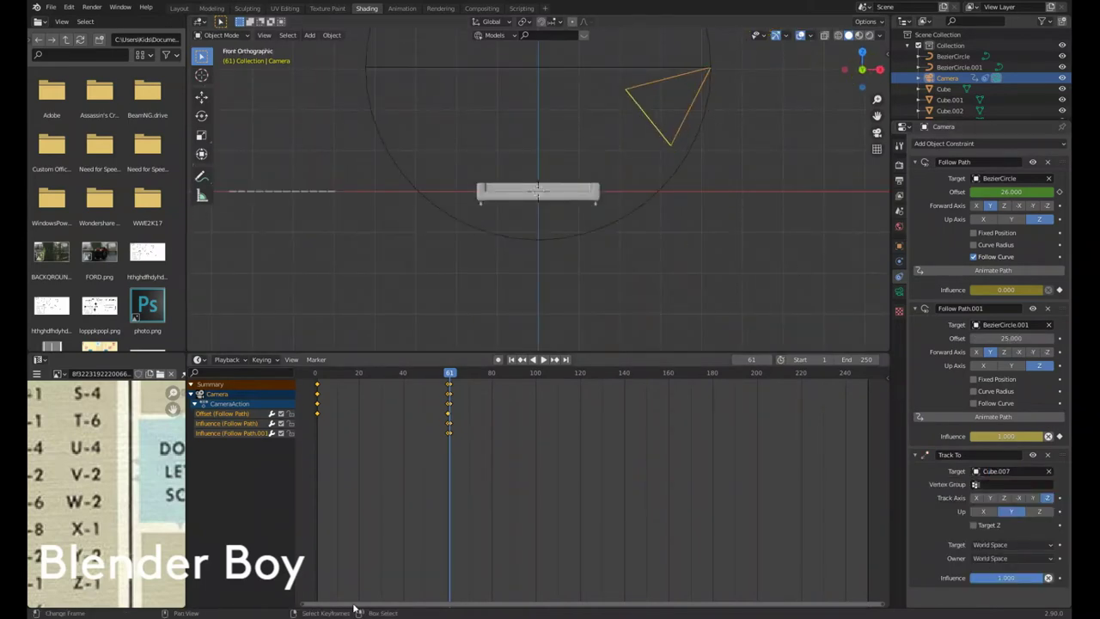
pyautogui.moveTo(653, 224); pyautogui.dragTo(516, 327, button='middle')
pyautogui.press('space')
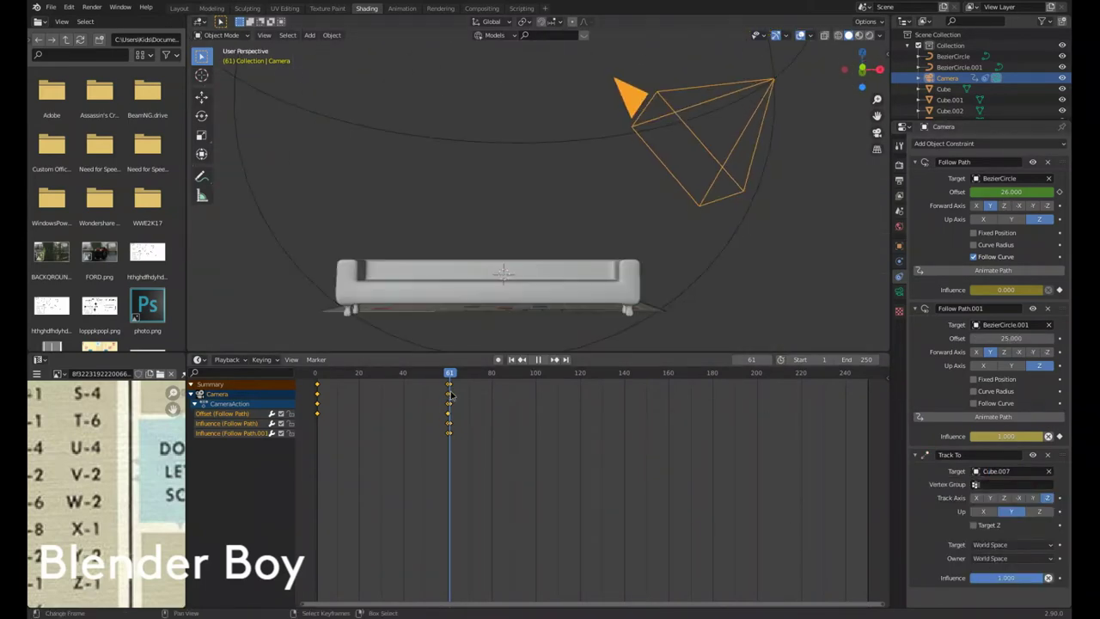
pyautogui.moveTo(456, 283); pyautogui.dragTo(471, 168, button='middle')
pyautogui.press('KP_3')
pyautogui.press('space')
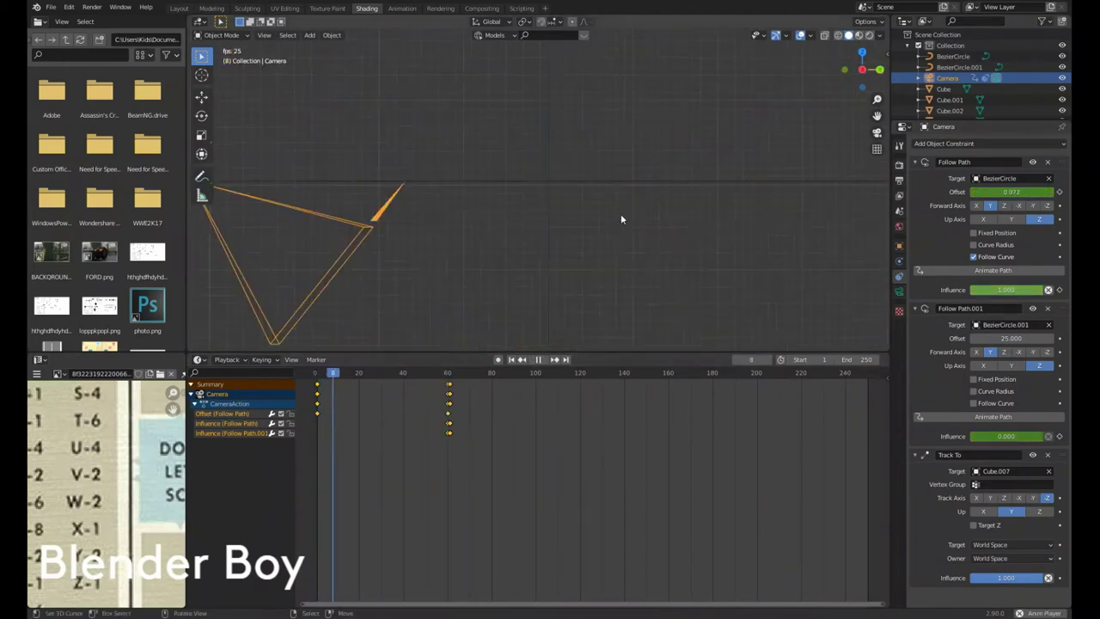
# Step: Play the animation through the camera view to check the handoff between circles
pyautogui.moveTo(621, 213); pyautogui.dragTo(667, 240, button='middle')
pyautogui.press('space')
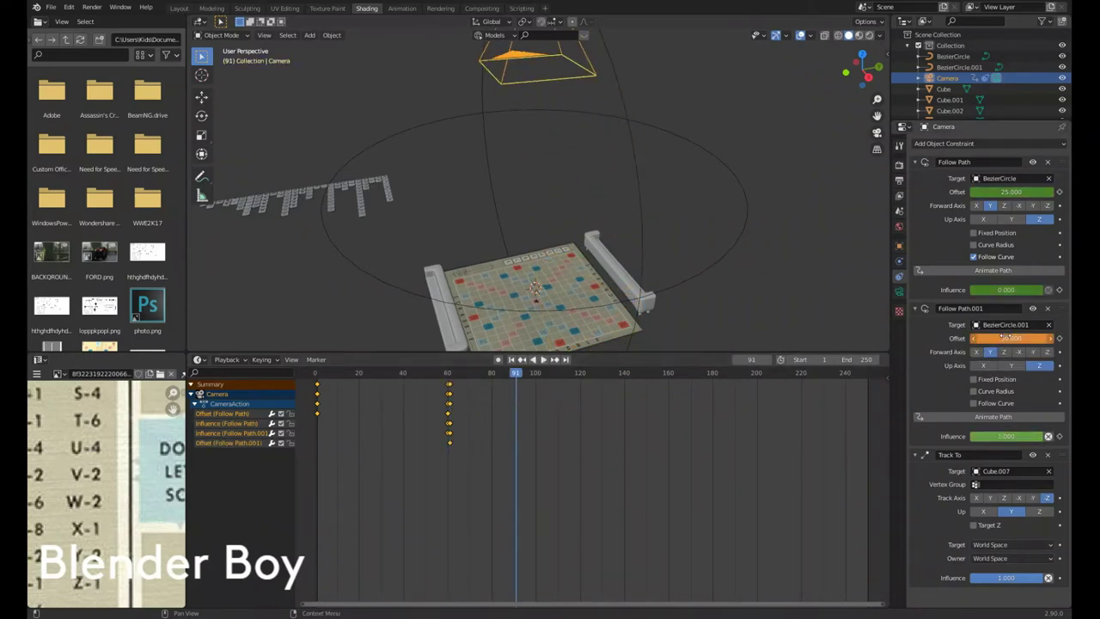
pyautogui.press('KP_0')
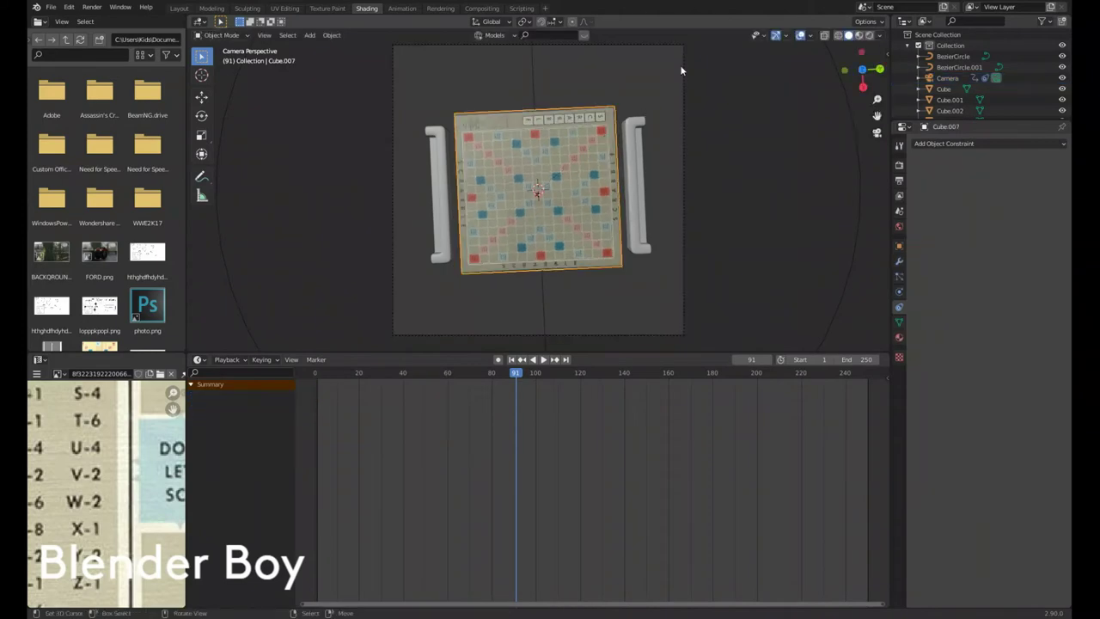
pyautogui.scroll(5, 553, 201)
pyautogui.hotkey('shift', 'a')
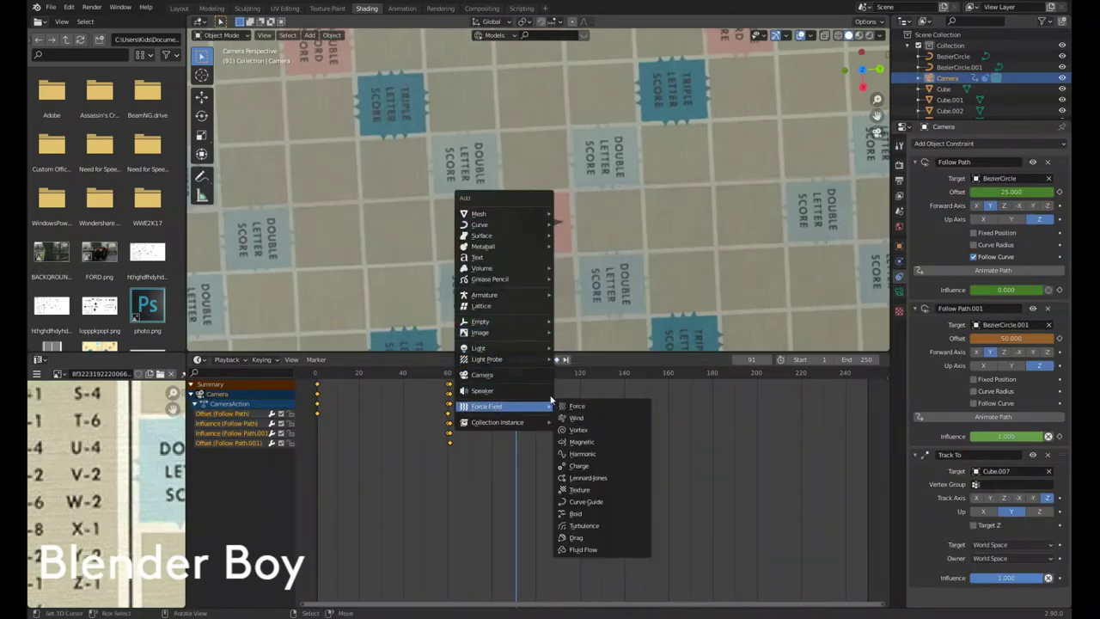
pyautogui.scroll(-5, 662, 89)
# Step: Select the camera, change its Follow Path.001 offset at frame 100, and scrub to preview
pyautogui.click(662, 89)
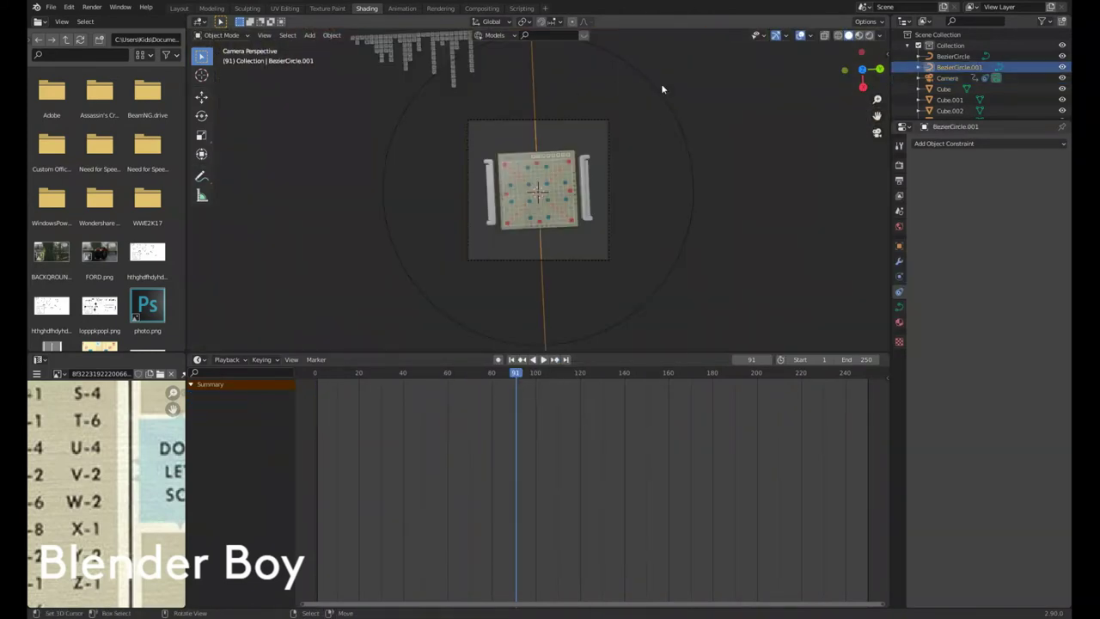
pyautogui.click(655, 87)
pyautogui.hotkey('shift', 'Left')
pyautogui.press('space')
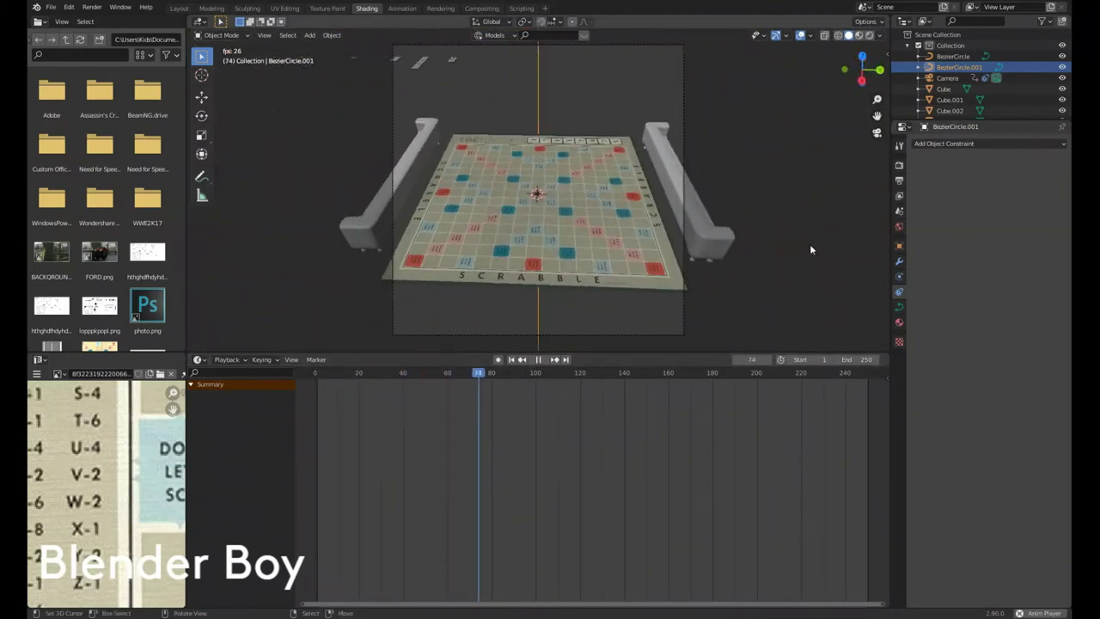
pyautogui.click(685, 334)
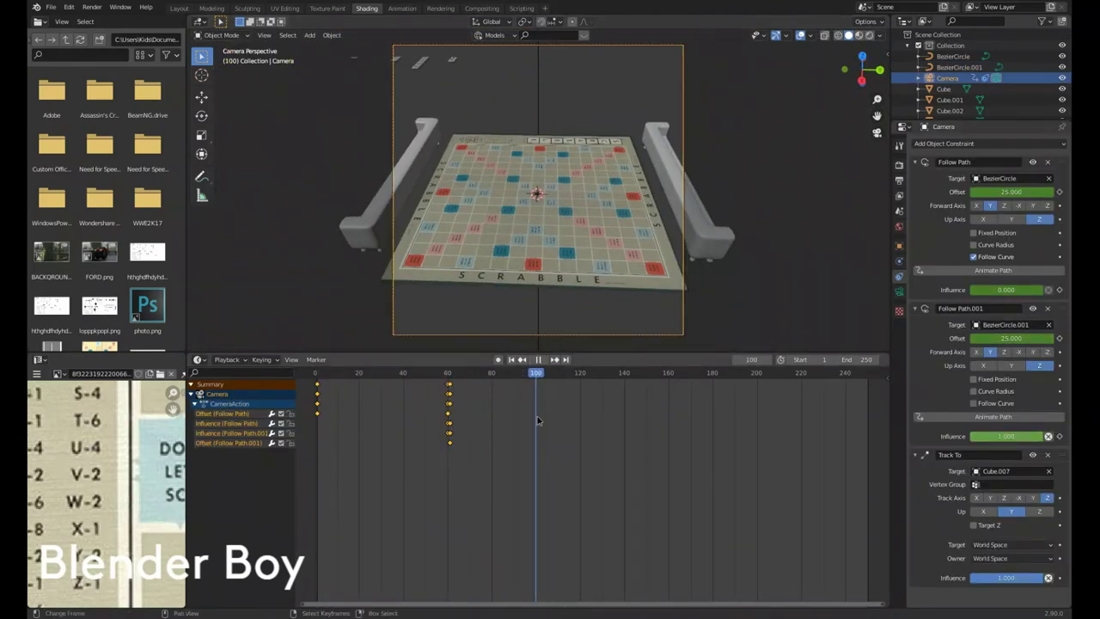
pyautogui.press('space')
pyautogui.moveTo(989, 338); pyautogui.dragTo(1004, 338)
pyautogui.moveTo(447, 372); pyautogui.dragTo(536, 372)
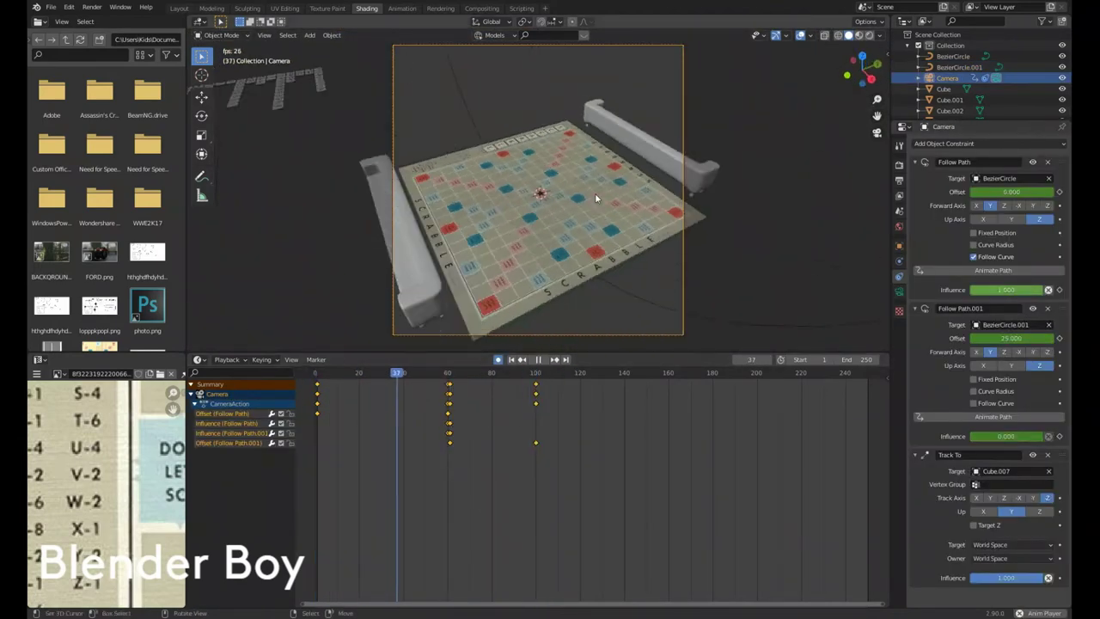
pyautogui.moveTo(593, 224); pyautogui.dragTo(624, 187, button='middle')
# Step: Delete the mistakenly added object and reposition the E tile
pyautogui.hotkey('shift', 'a')
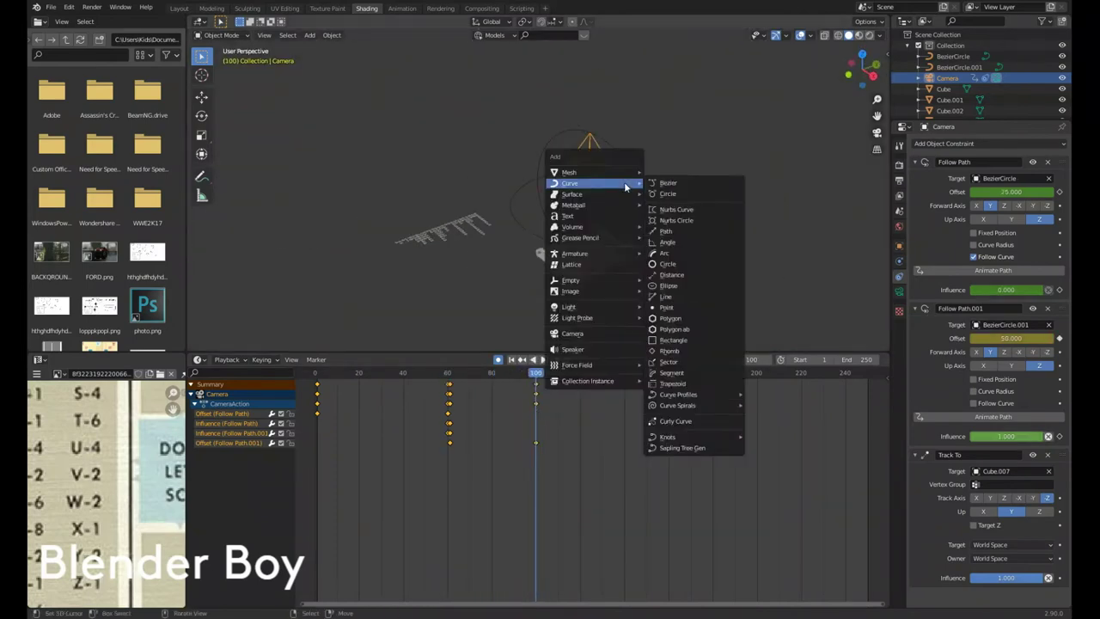
pyautogui.click(687, 196)
pyautogui.press('Delete')
pyautogui.press('KP_7')
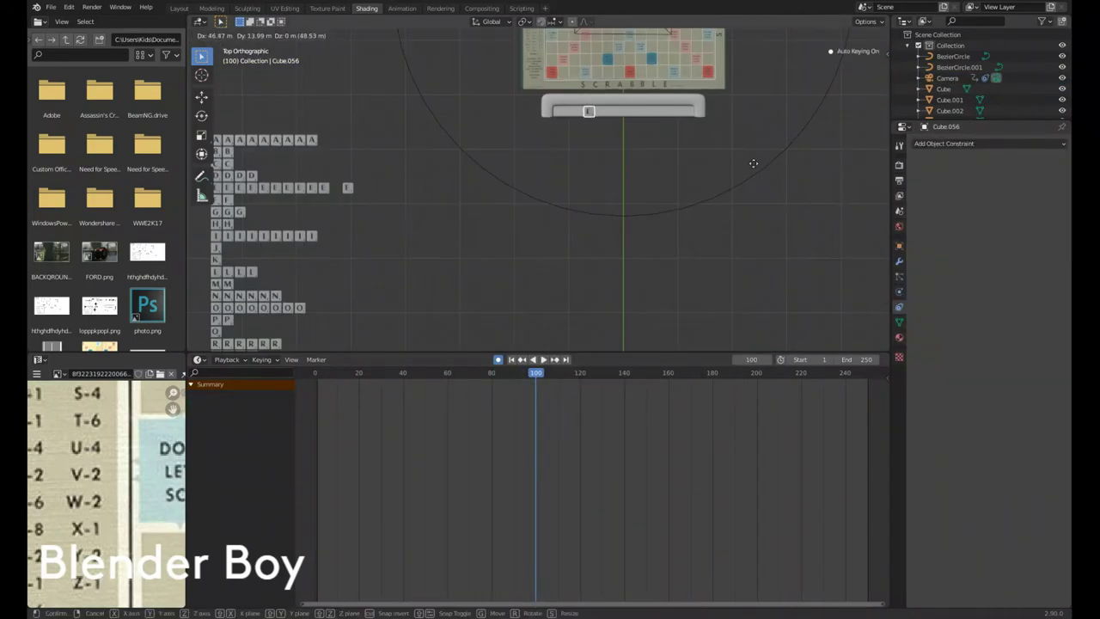
pyautogui.click(753, 164)
pyautogui.moveTo(753, 164); pyautogui.dragTo(677, 247, button='middle')
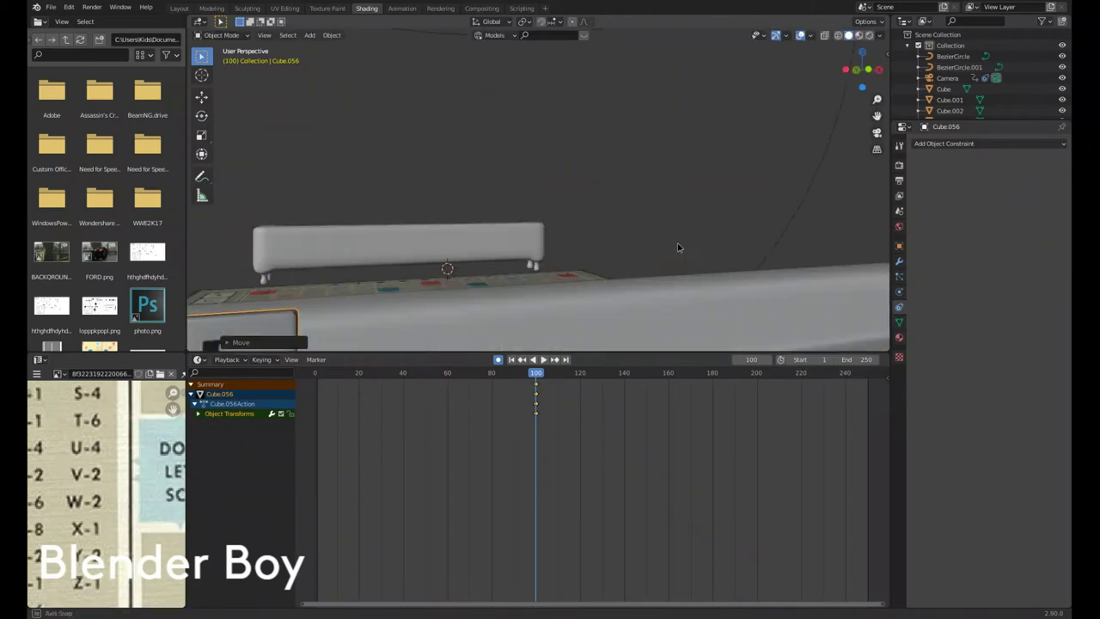
pyautogui.scroll(-5, 677, 247)
# Step: Select the upper rack in top view and move it along the Y axis
pyautogui.press('a')
pyautogui.press('KP_1')
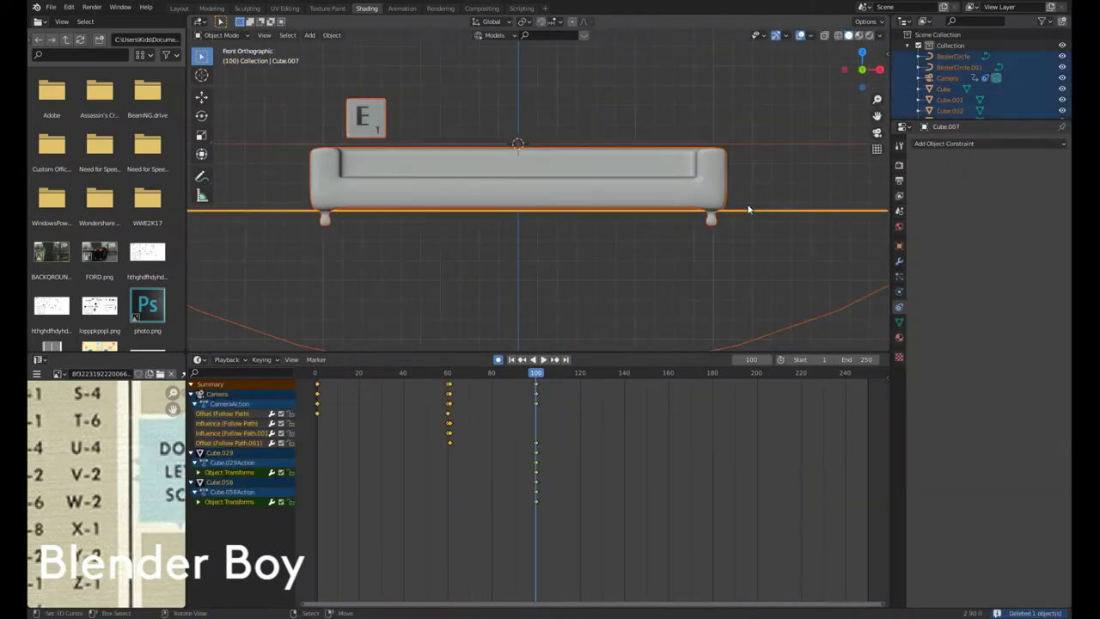
pyautogui.click(748, 208)
pyautogui.moveTo(748, 209); pyautogui.dragTo(705, 258, button='middle')
pyautogui.press('KP_7')
pyautogui.press('g')
pyautogui.press('y')
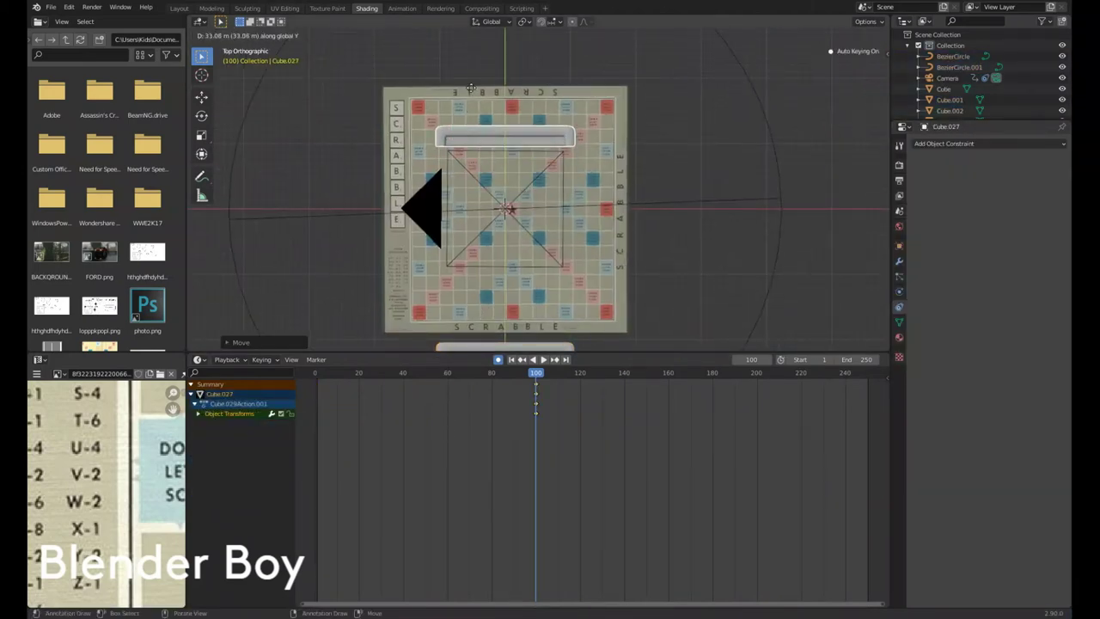
# Step: Cancel the accidental rotation and delete the unwanted auto-keyed keyframes
pyautogui.rightClick(473, 301)
pyautogui.moveTo(474, 302)
pyautogui.mouseDown(button='middle')
pyautogui.moveTo(548, 161)
pyautogui.moveTo(557, 191)
pyautogui.mouseUp(button='middle')
pyautogui.press('KP_7')
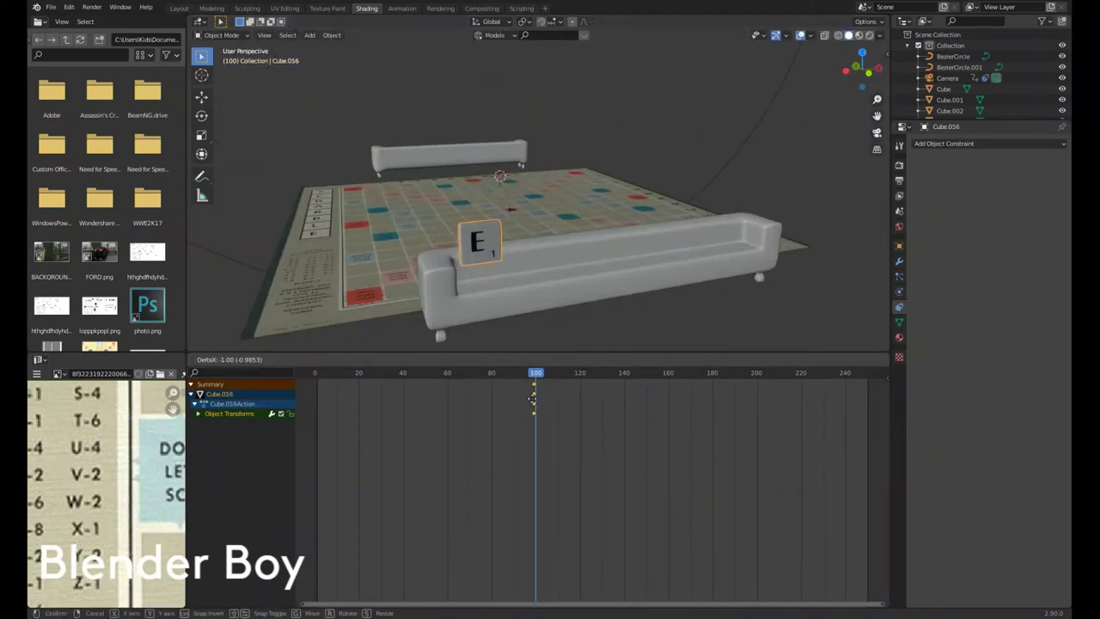
pyautogui.click(331, 409)
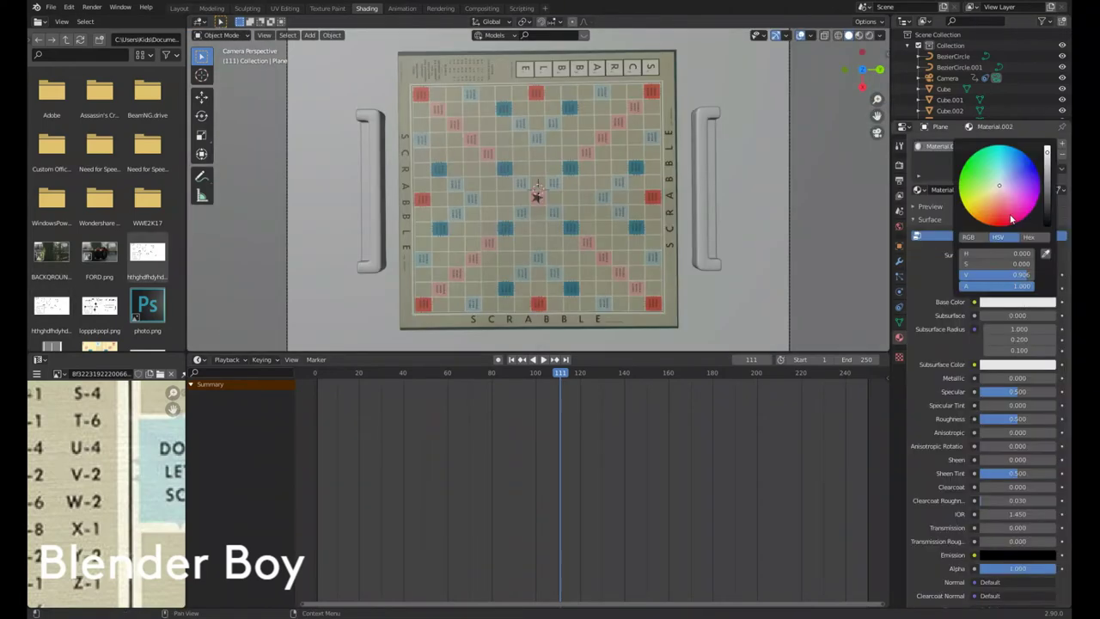
# Step: Add a point light raised above the board with 20000 W power
pyautogui.hotkey('shift', 'a')
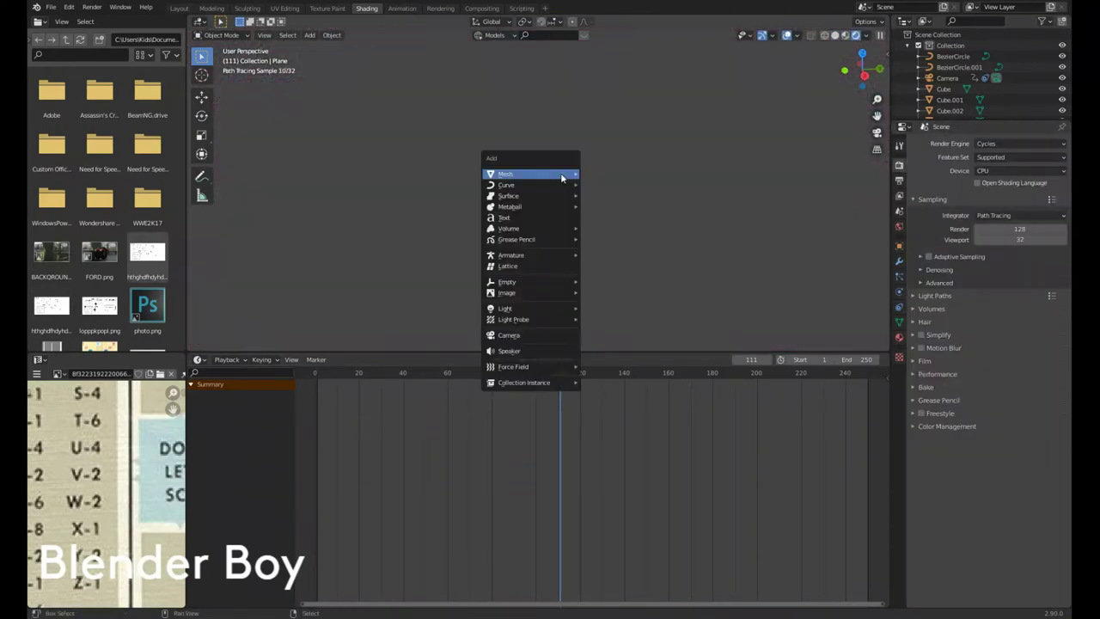
pyautogui.click(602, 309)
pyautogui.press('g')
pyautogui.press('z')
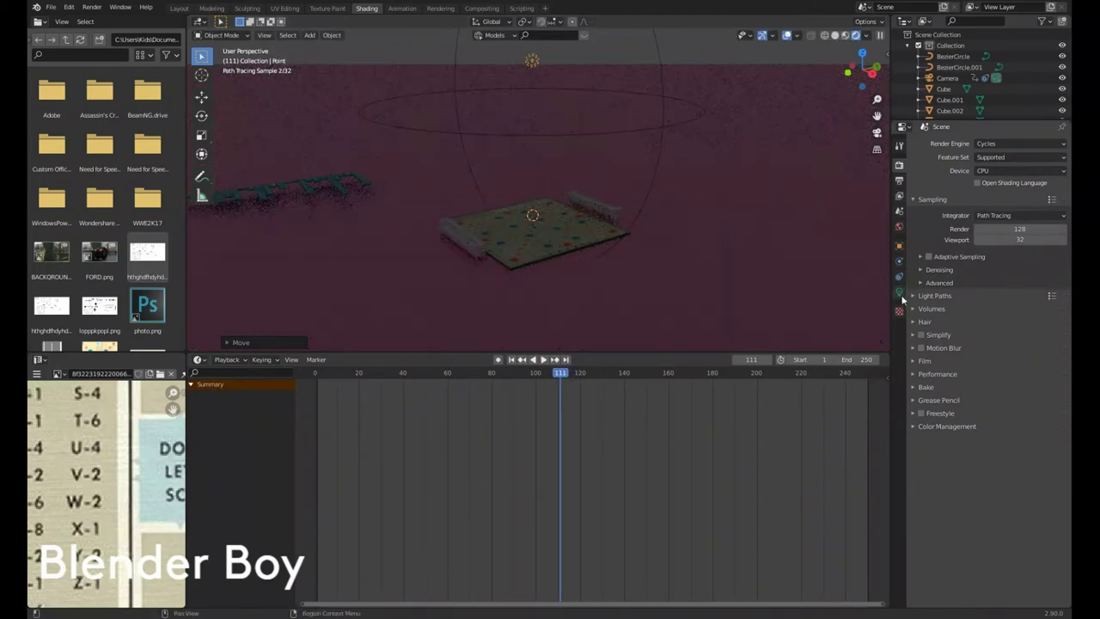
pyautogui.write('11111')
pyautogui.press('Return')
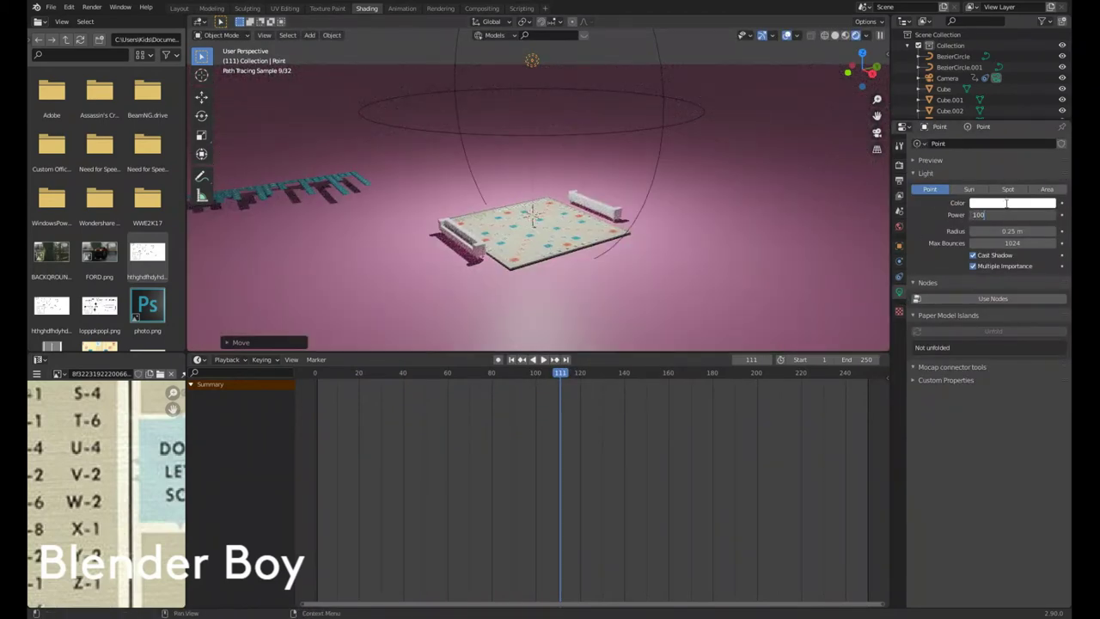
pyautogui.write('00')
pyautogui.press('Return')
pyautogui.press('KP_7')
pyautogui.press('g')
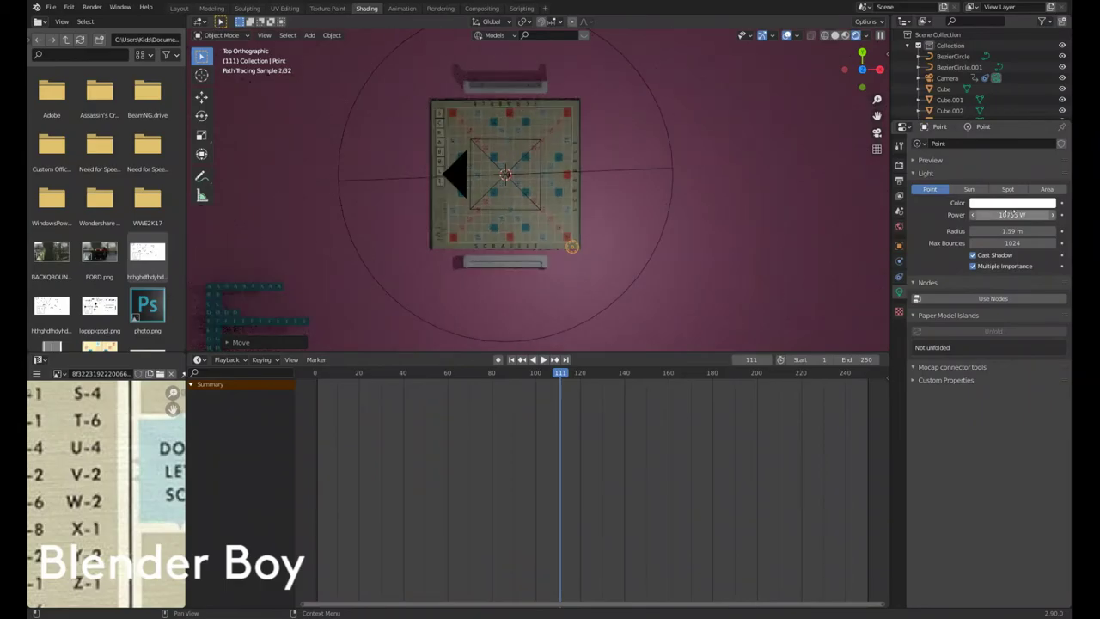
pyautogui.write('0000')
pyautogui.press('Return')
# Step: Move the light along X to the board's bottom-left corner and view through the camera
pyautogui.press('g')
pyautogui.press('x')
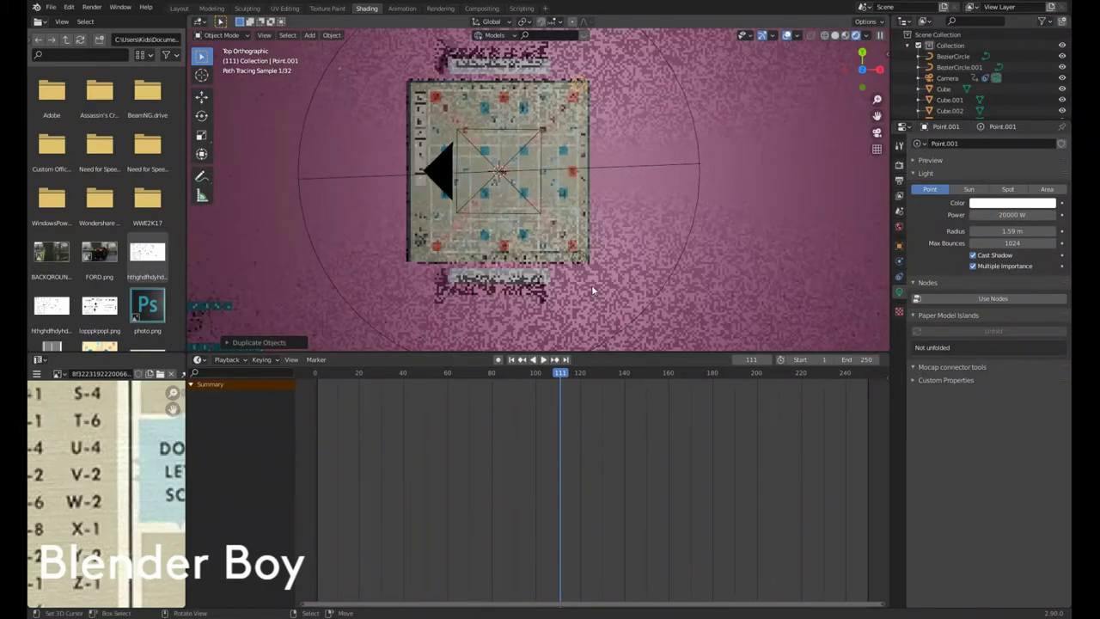
pyautogui.click(415, 257)
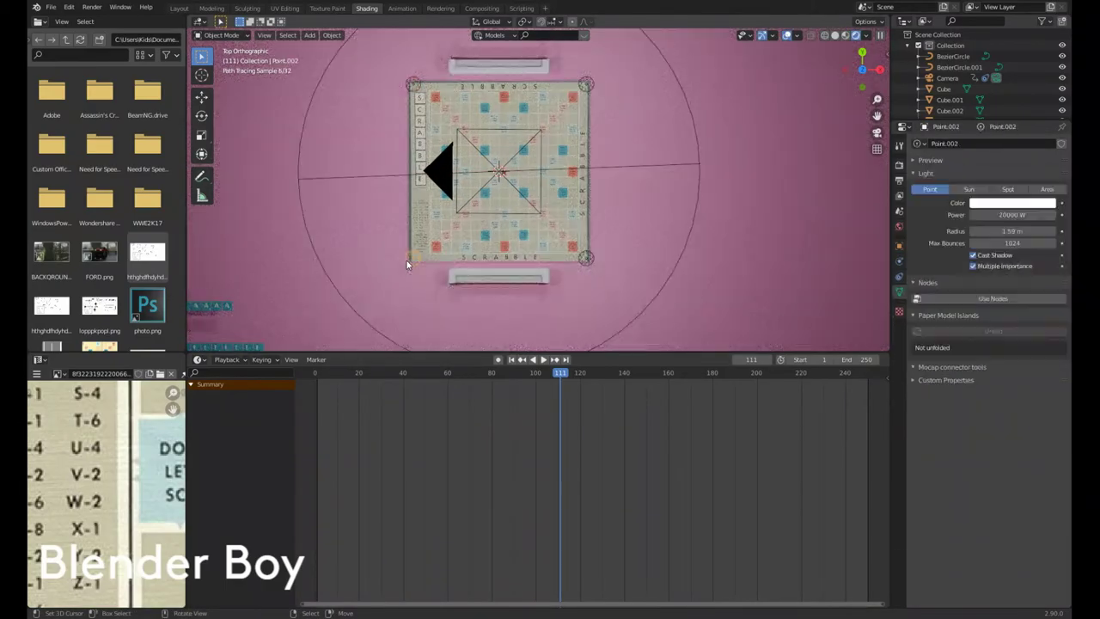
pyautogui.press('KP_0')
pyautogui.click(900, 166)
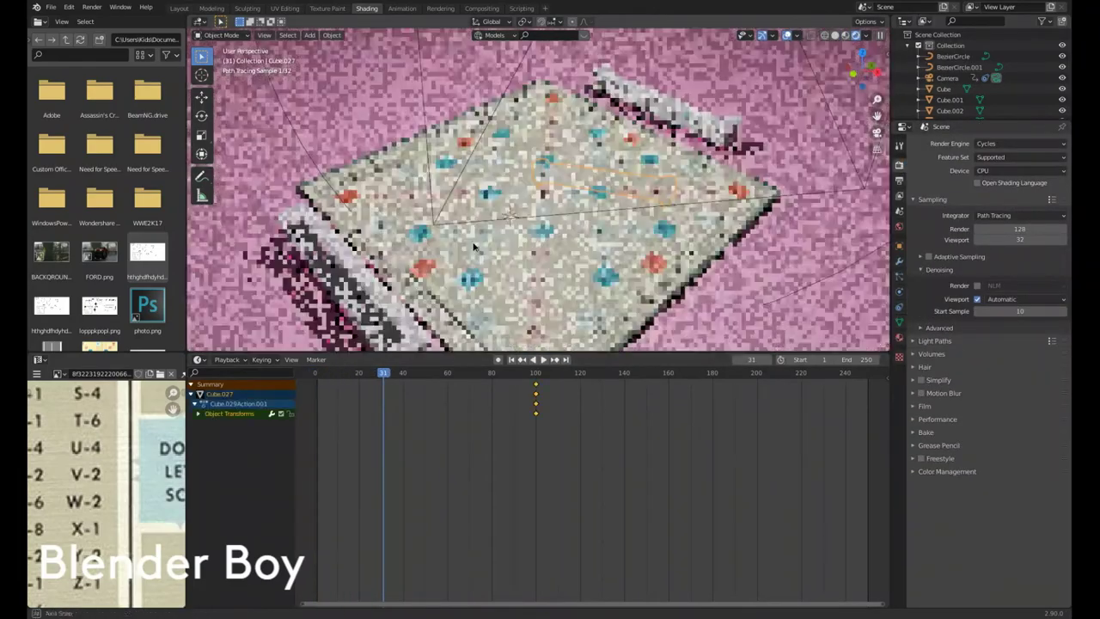
# Step: Finish moving the bench into place, then orbit out to show the whole board and camera
pyautogui.click(900, 337)
pyautogui.moveTo(550, 223); pyautogui.dragTo(602, 172, button='middle')
pyautogui.press('KP_1')
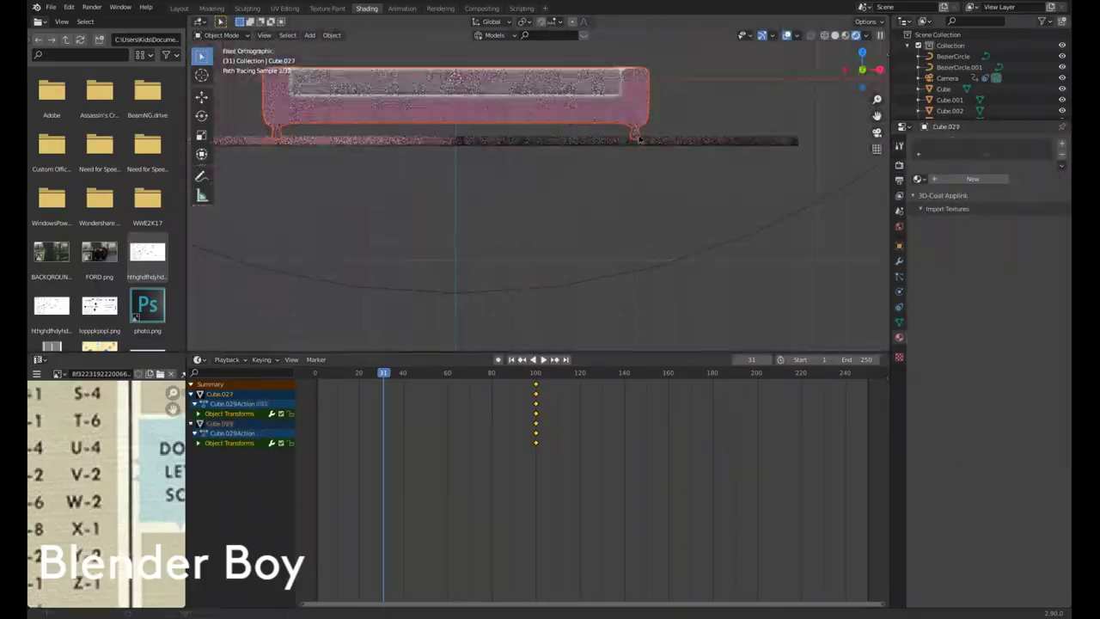
pyautogui.scroll(3, 625, 89)
pyautogui.scroll(3, 625, 89)
pyautogui.moveTo(625, 89); pyautogui.dragTo(516, 129, button='middle')
pyautogui.scroll(3, 516, 129)
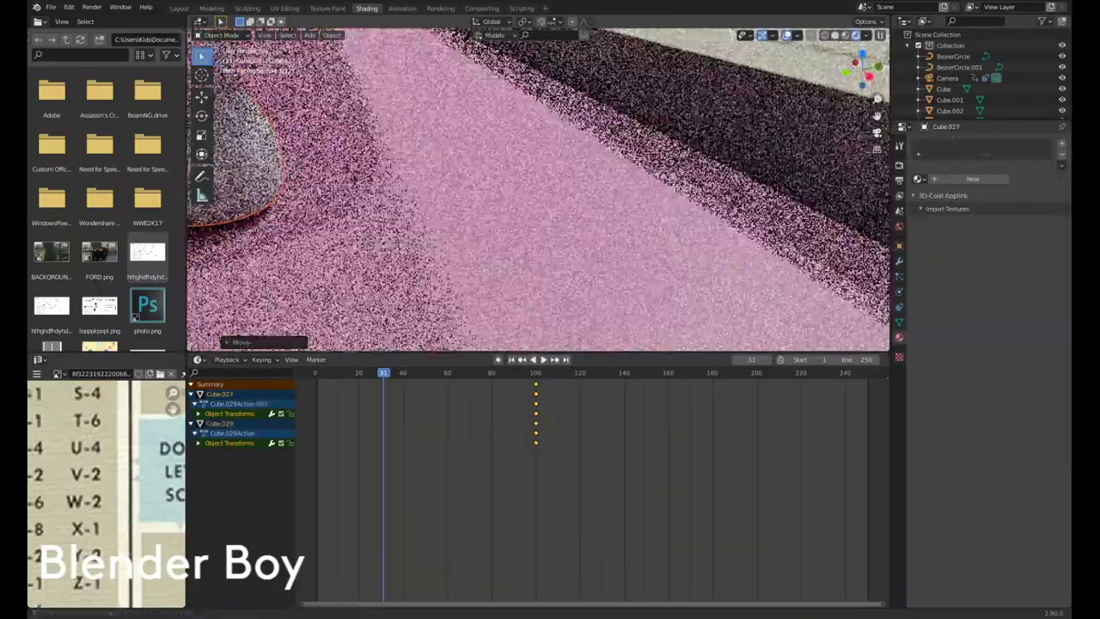
pyautogui.press('g')
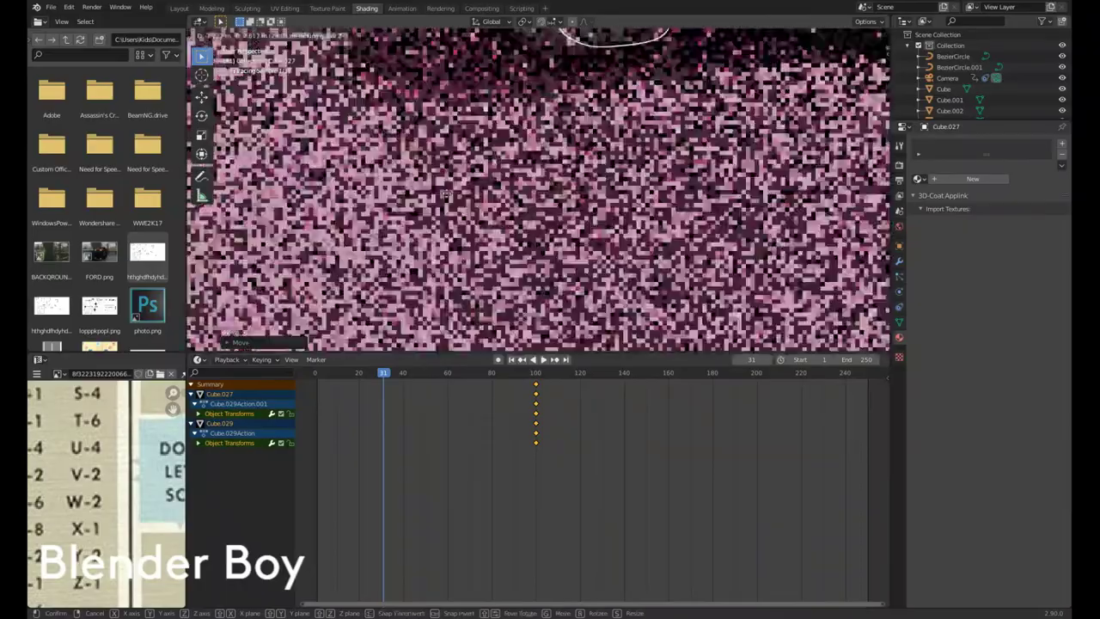
pyautogui.press('Escape')
pyautogui.scroll(-5, 497, 143)
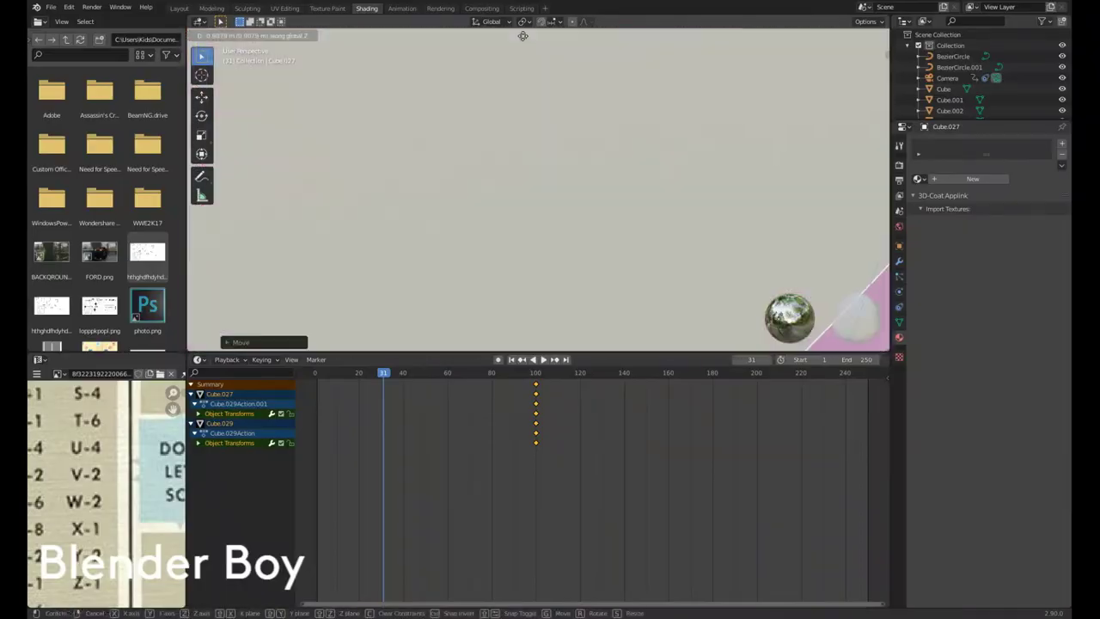
pyautogui.moveTo(497, 172); pyautogui.dragTo(497, 143, button='middle')
pyautogui.scroll(-3, 497, 144)
pyautogui.moveTo(624, 131); pyautogui.dragTo(556, 133, button='middle')
pyautogui.scroll(-5, 557, 134)
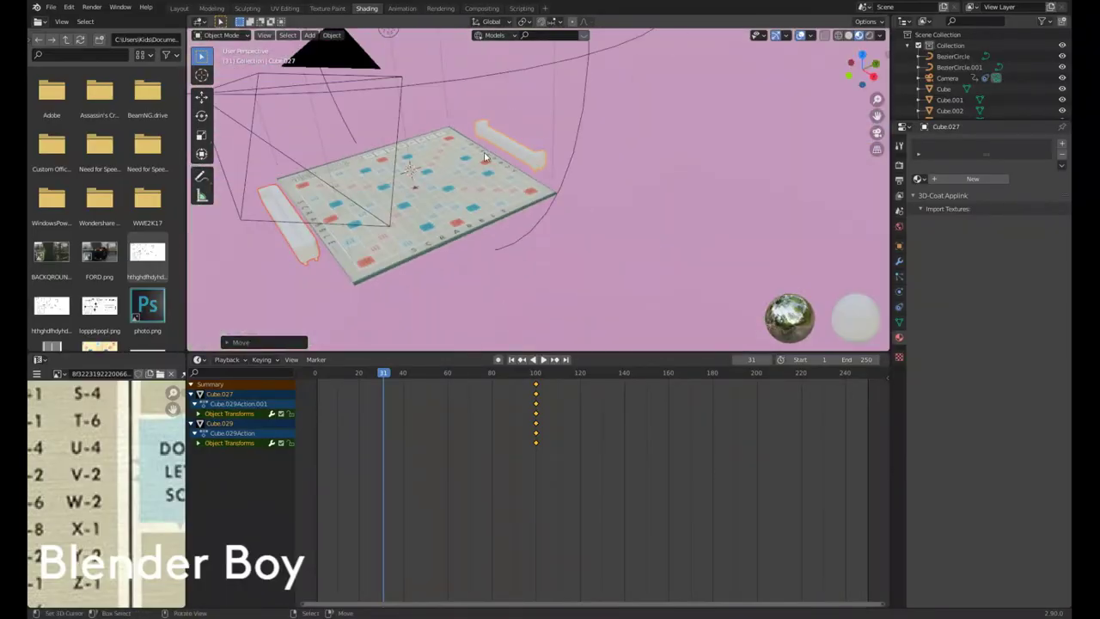
# Step: Switch the render engine from Cycles to Eevee
pyautogui.click(899, 165)
pyautogui.click(986, 143)
pyautogui.click(989, 110)
pyautogui.scroll(5, 621, 208)
pyautogui.moveTo(601, 215)
pyautogui.mouseDown(button='middle')
pyautogui.moveTo(621, 209)
pyautogui.moveTo(594, 228)
pyautogui.moveTo(599, 212)
pyautogui.mouseUp(button='middle')
pyautogui.scroll(-6, 594, 228)
pyautogui.scroll(2, 599, 212)
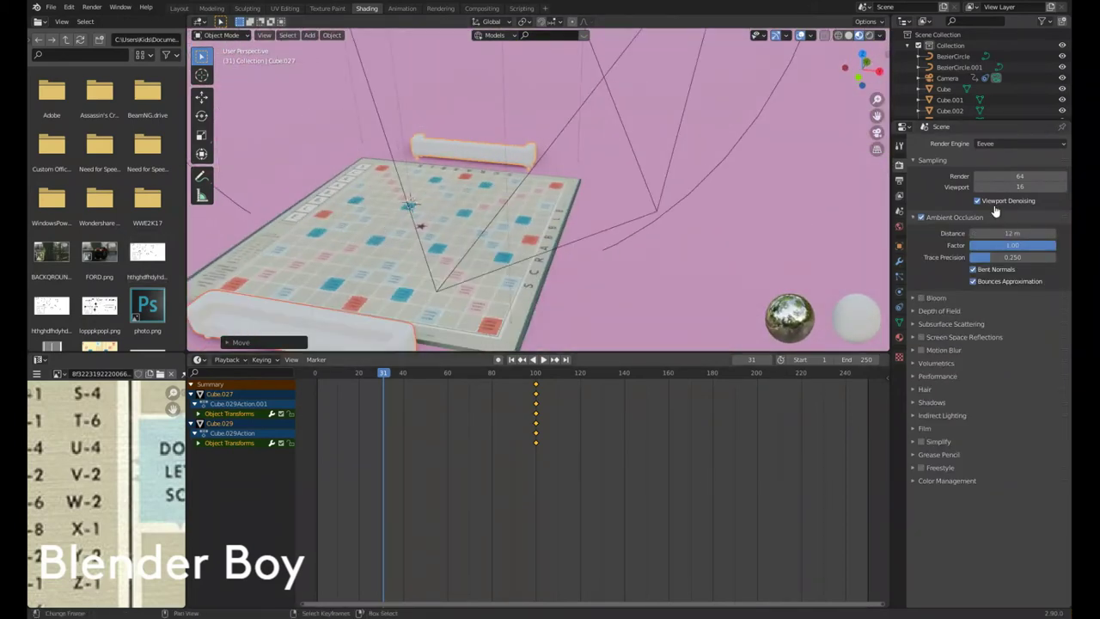
# Step: In the camera view, switch the render engine back to Cycles
pyautogui.press('KP_7')
pyautogui.scroll(3, 533, 130)
pyautogui.scroll(-4, 528, 186)
pyautogui.press('KP_0')
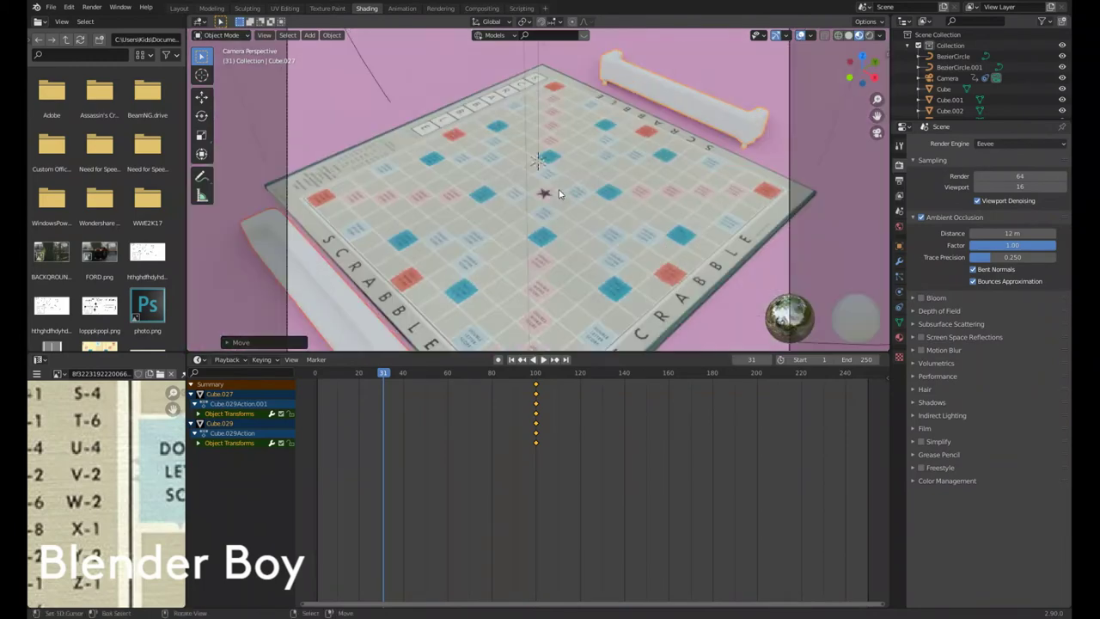
pyautogui.click(1020, 143)
pyautogui.click(1005, 171)
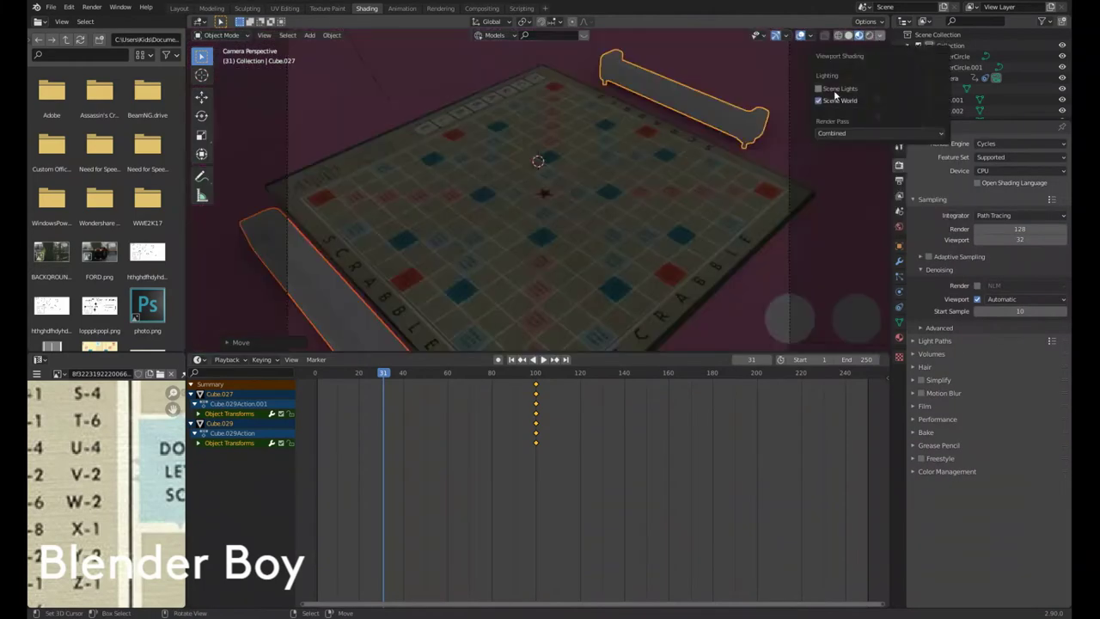
# Step: Give the sofa a new material with pale-yellow base colour and Metallic 1
pyautogui.moveTo(601, 190)
pyautogui.mouseDown(button='middle')
pyautogui.moveTo(671, 174)
pyautogui.moveTo(516, 189)
pyautogui.mouseUp(button='middle')
pyautogui.click(464, 172)
pyautogui.scroll(5, 732, 263)
pyautogui.click(899, 336)
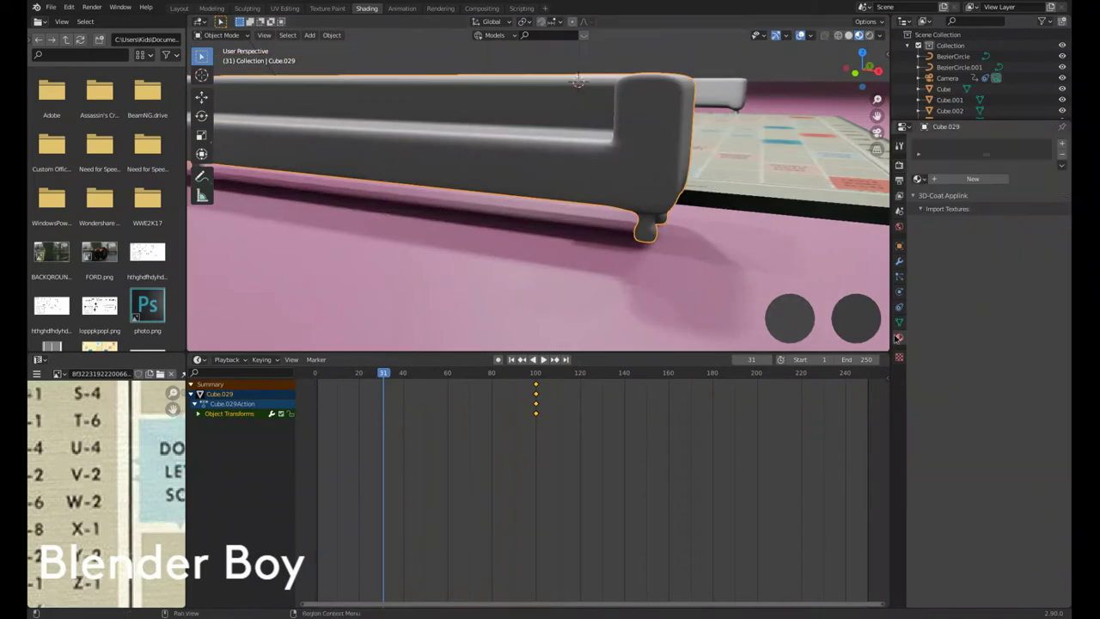
pyautogui.scroll(-4, 533, 198)
pyautogui.click(973, 178)
pyautogui.click(1019, 271)
pyautogui.click(989, 170)
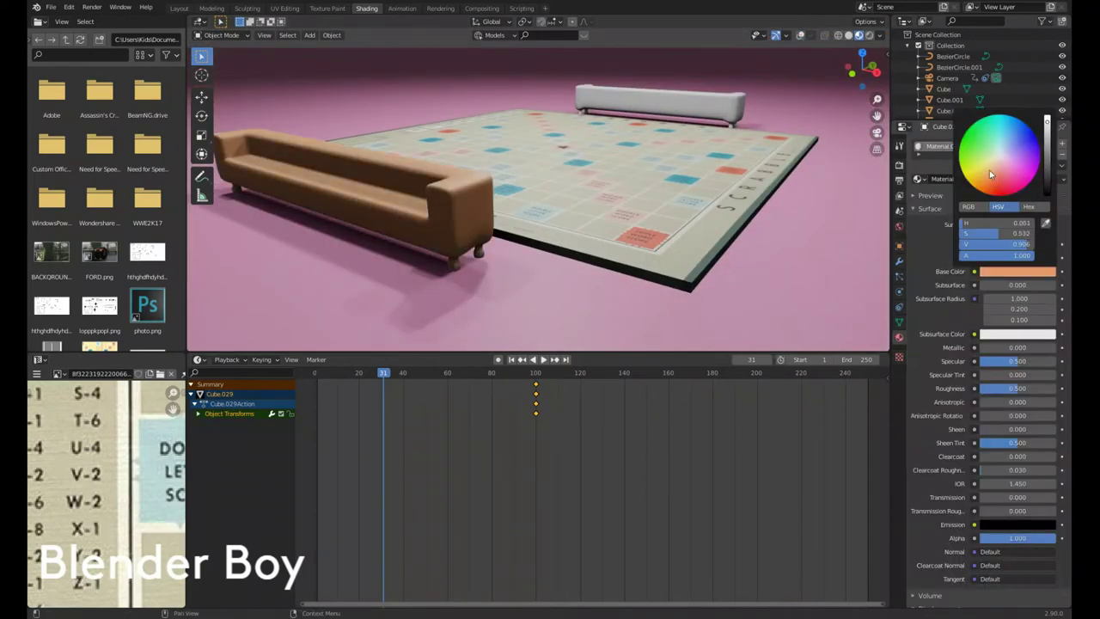
pyautogui.moveTo(989, 170); pyautogui.dragTo(992, 170)
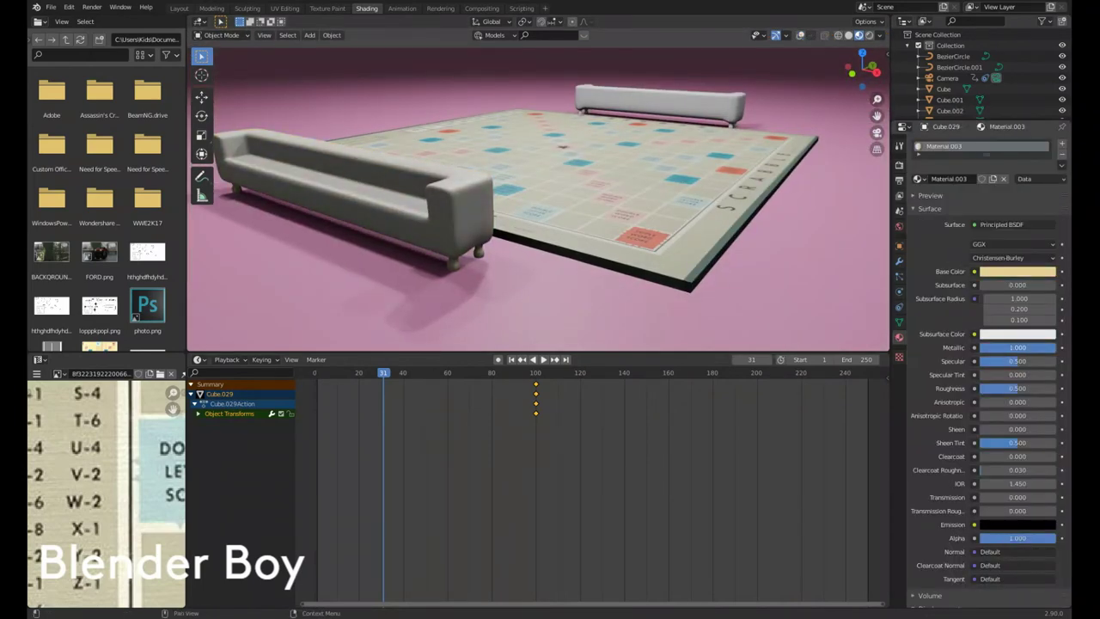
pyautogui.moveTo(1023, 387); pyautogui.dragTo(989, 388)
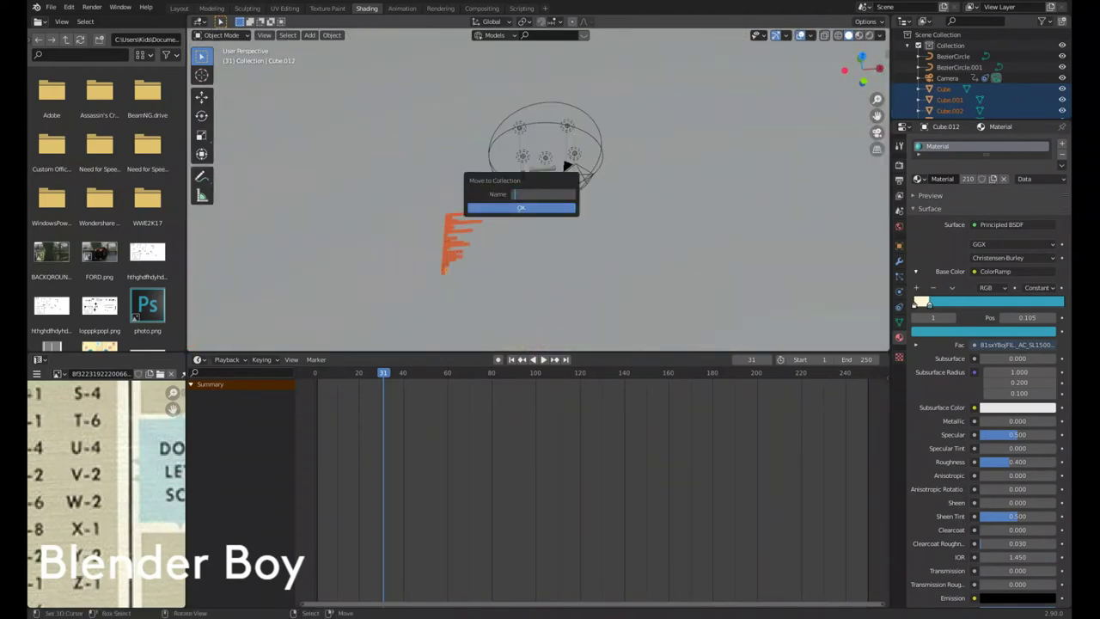
# Step: Move the tiles into a new 'goots' collection and other objects into 'board', and widen Point.004's radius
pyautogui.press('Return')
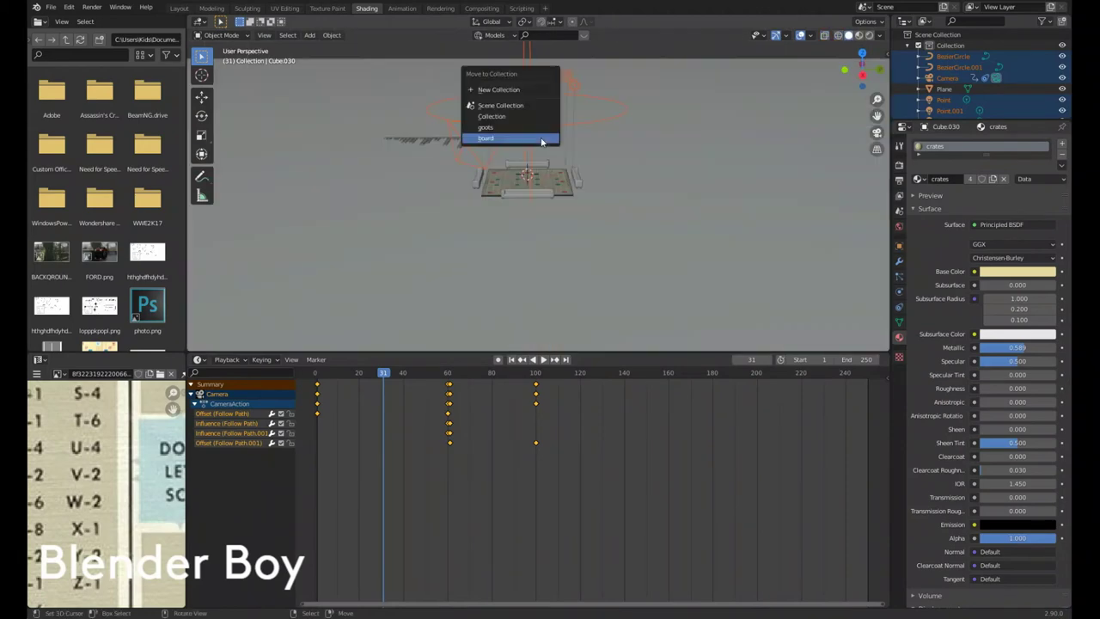
pyautogui.press('Return')
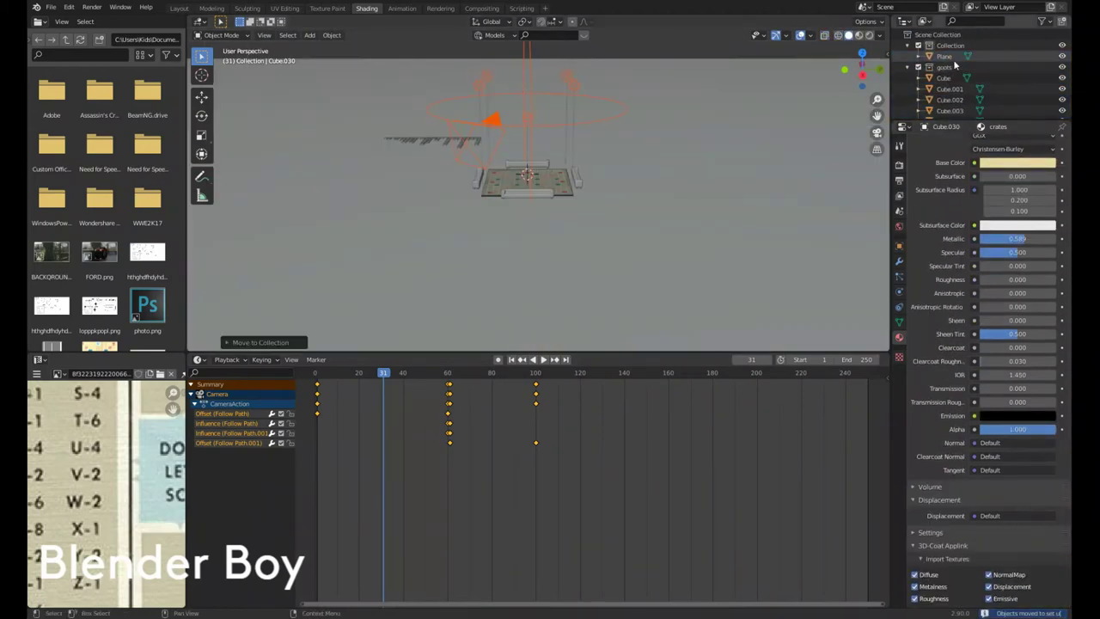
pyautogui.click(949, 57)
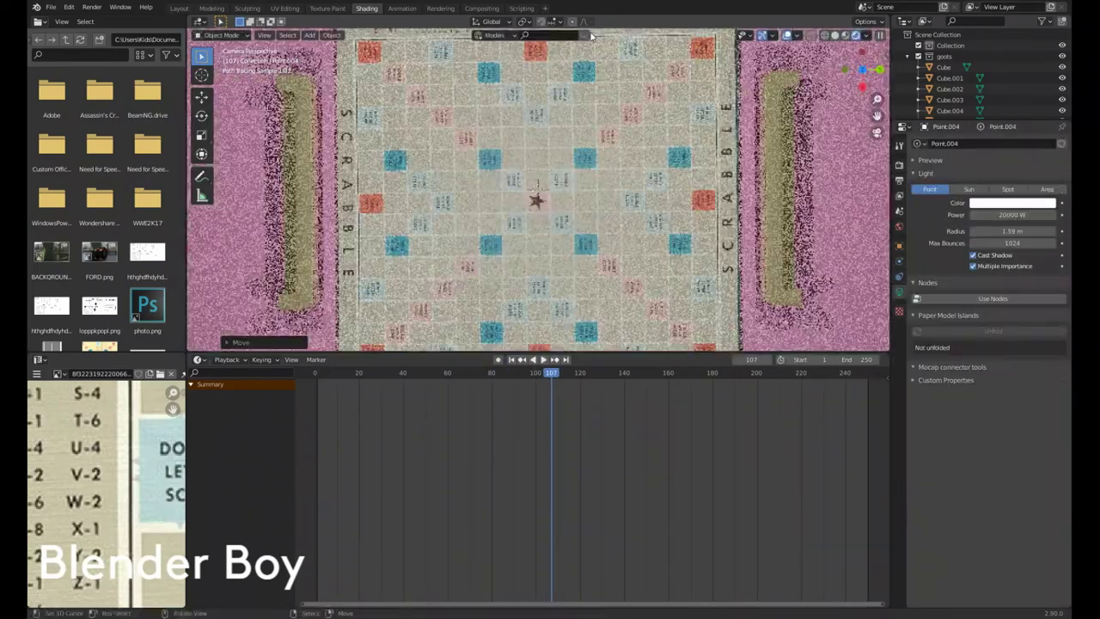
pyautogui.moveTo(1013, 230); pyautogui.dragTo(1031, 230)
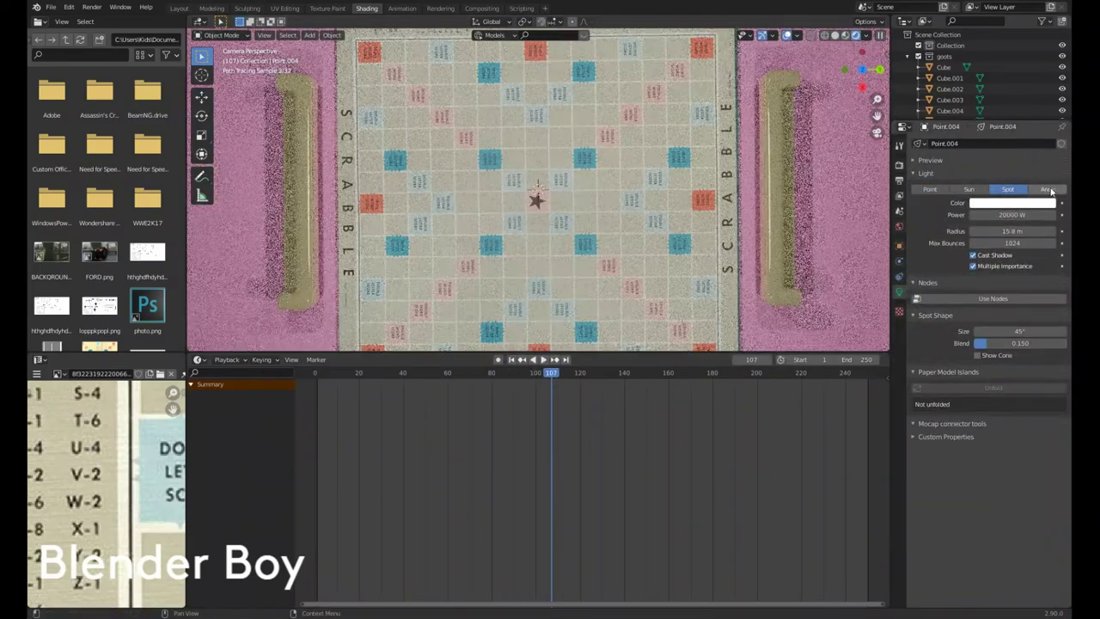
# Step: Switch the viewport to solid shading and expand the sofa material's viewport display settings
pyautogui.click(899, 165)
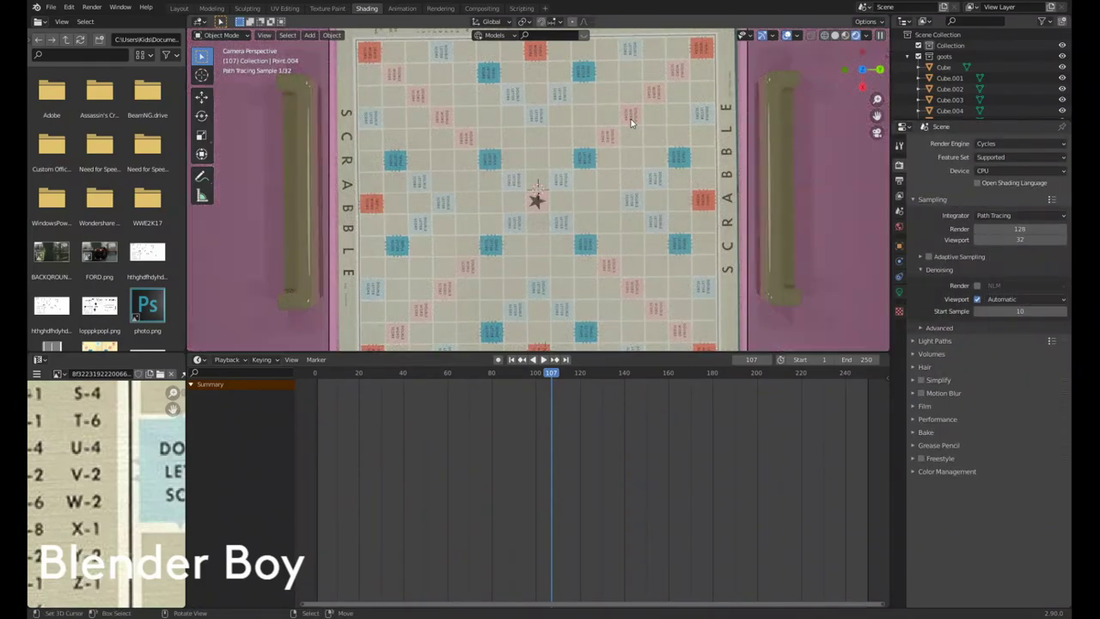
pyautogui.scroll(-4, 631, 119)
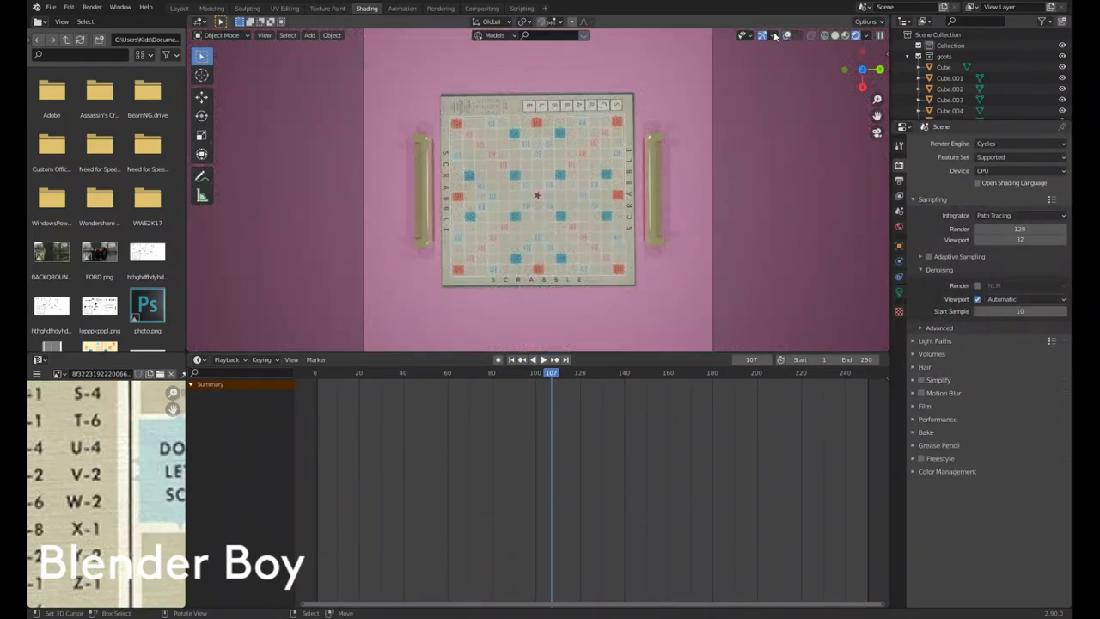
pyautogui.click(835, 35)
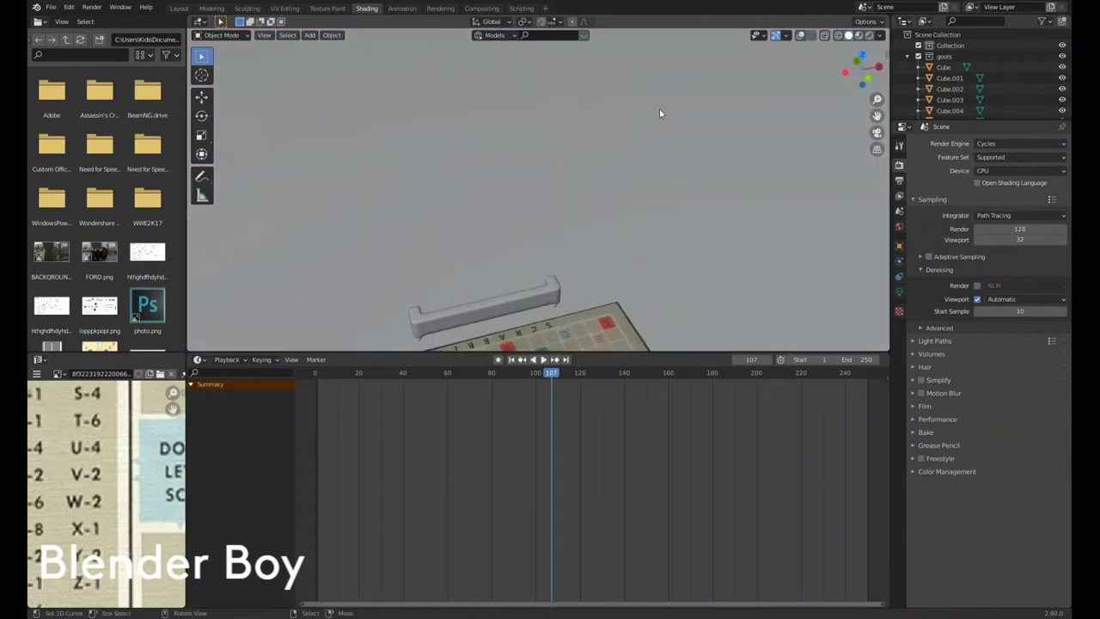
pyautogui.moveTo(659, 108); pyautogui.dragTo(614, 258, button='middle')
pyautogui.click(585, 306)
pyautogui.scroll(-5, 950, 587)
pyautogui.click(945, 588)
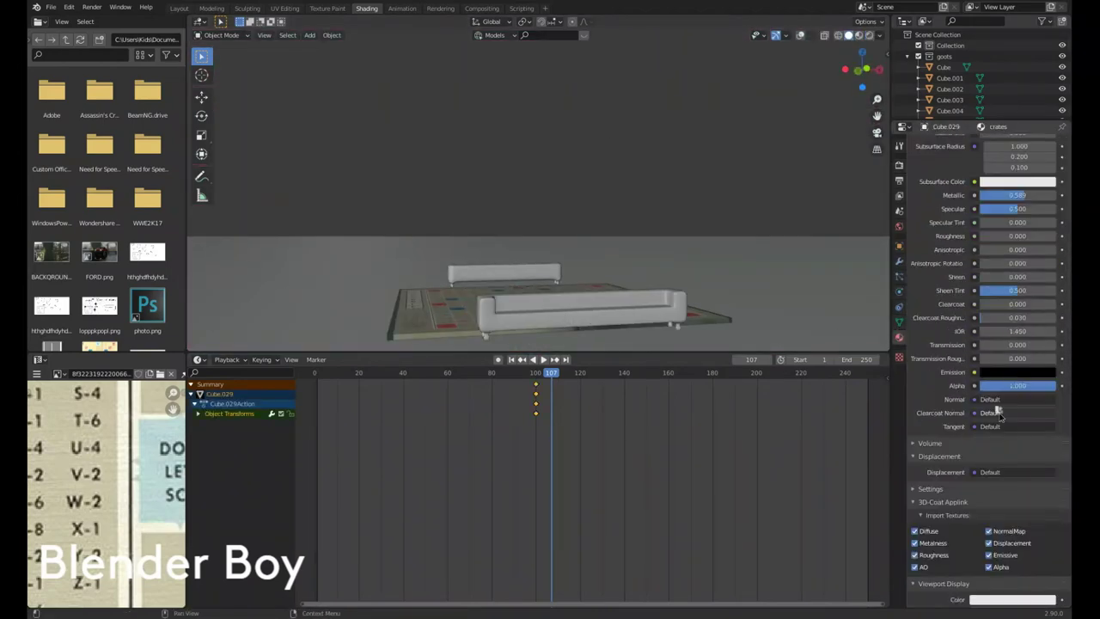
pyautogui.scroll(-3, 989, 430)
# Step: Set the solid viewport lighting to Flat with shadows enabled
pyautogui.click(585, 131)
pyautogui.press('KP_Decimal')
pyautogui.click(878, 35)
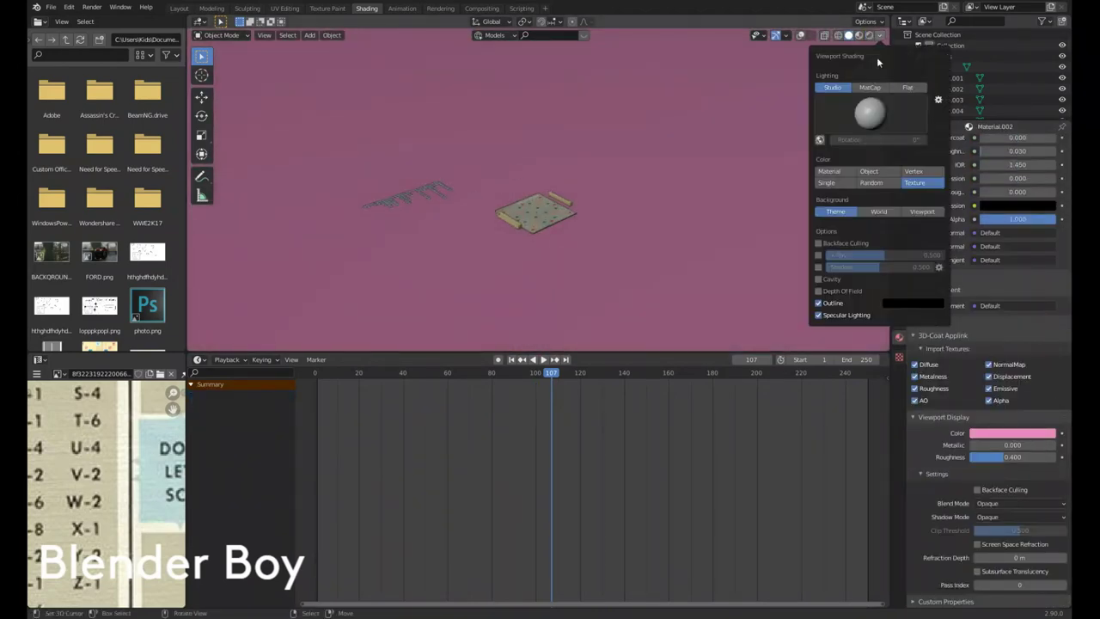
pyautogui.click(908, 87)
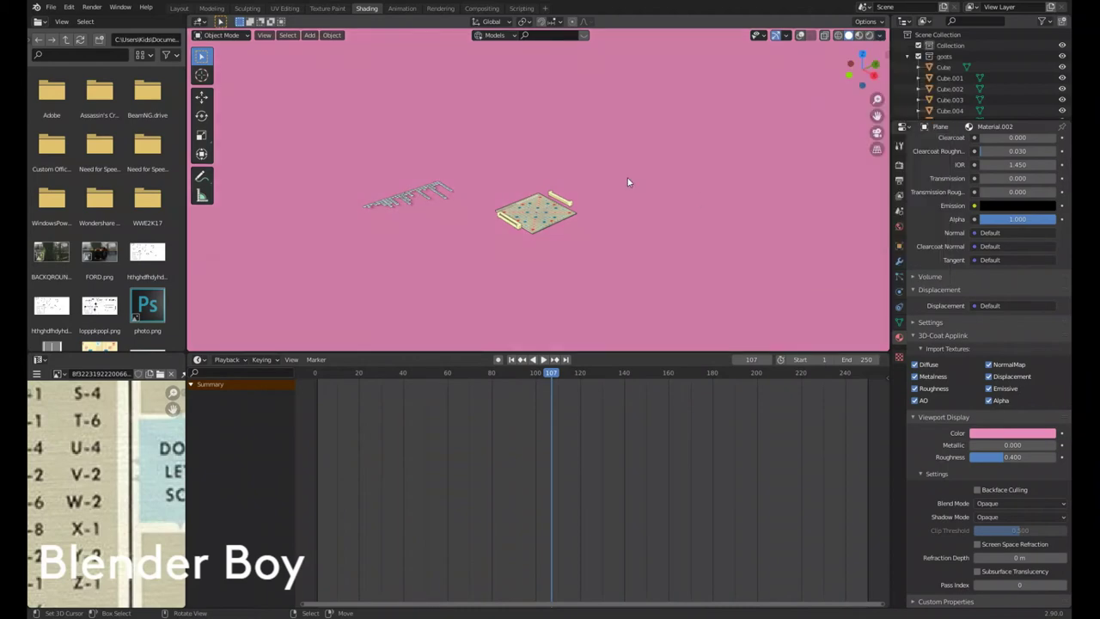
pyautogui.scroll(8, 628, 178)
pyautogui.click(880, 35)
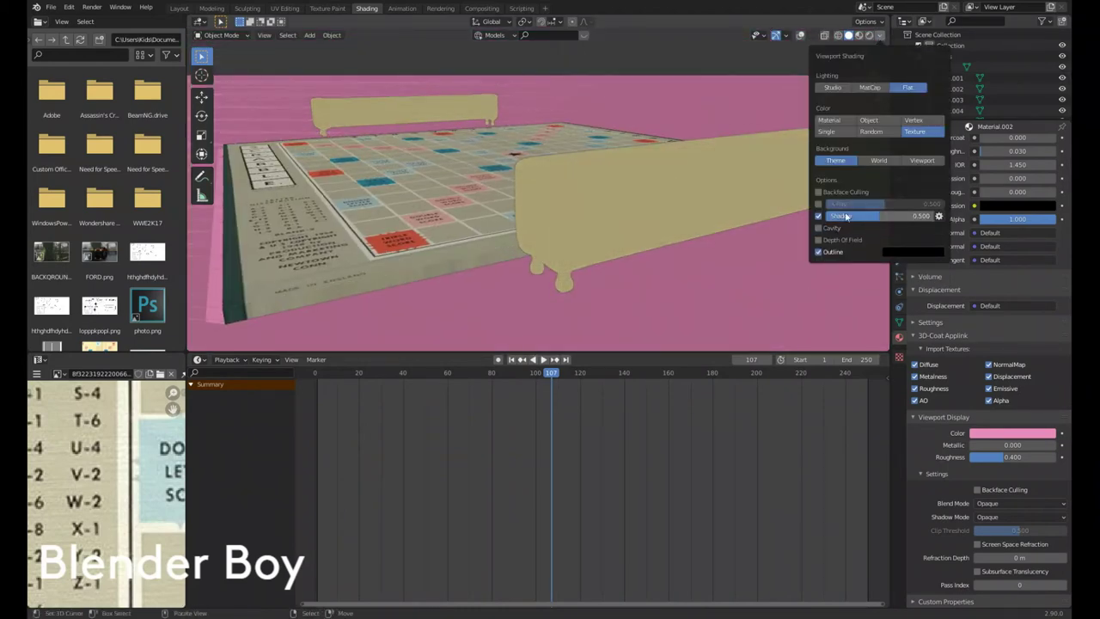
pyautogui.moveTo(846, 216); pyautogui.dragTo(858, 217)
pyautogui.scroll(-5, 550, 198)
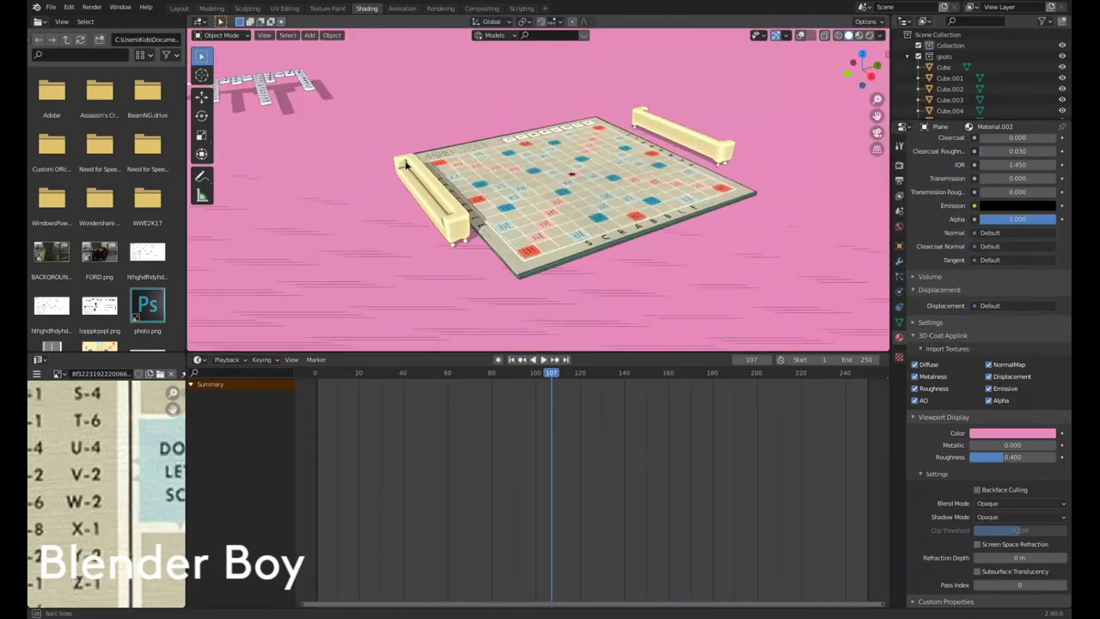
# Step: Reset and rescale the pink ground plane, then orbit around the board
pyautogui.press('s')
pyautogui.hotkey('alt', 's')
pyautogui.press('s')
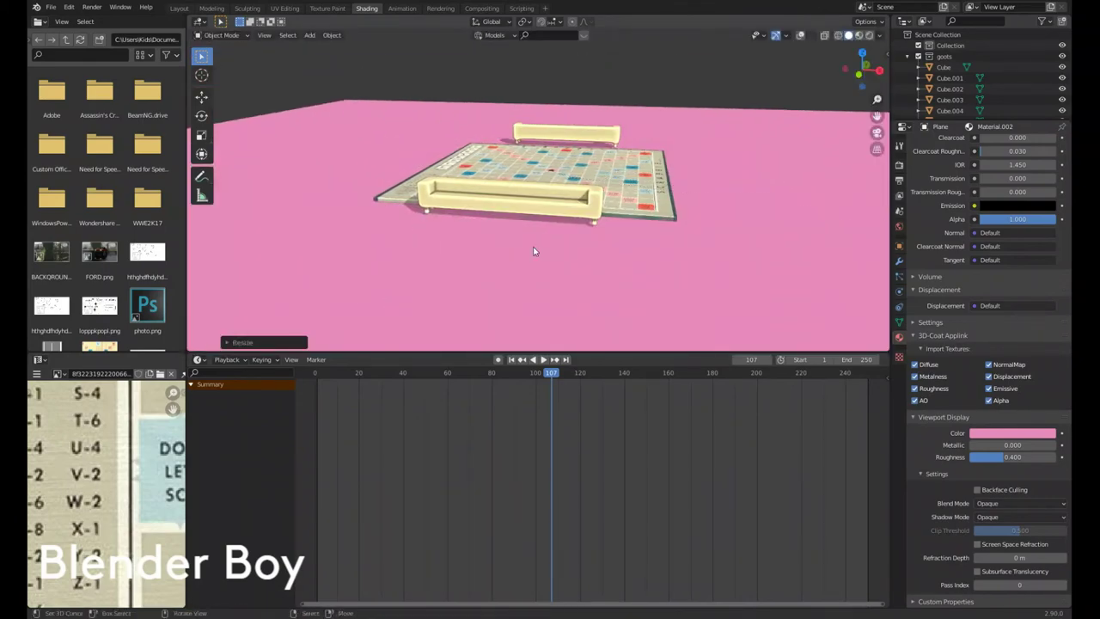
pyautogui.press('s')
pyautogui.press('Escape')
pyautogui.moveTo(774, 258)
pyautogui.mouseDown(button='middle')
pyautogui.moveTo(855, 196)
pyautogui.moveTo(593, 192)
pyautogui.mouseUp(button='middle')
pyautogui.scroll(5, 443, 233)
pyautogui.moveTo(443, 233); pyautogui.dragTo(482, 477, button='middle')
# Step: Add a Bump node and a MixRGB node to the tile material
pyautogui.hotkey('shift', 'Left')
pyautogui.scroll(-5, 392, 159)
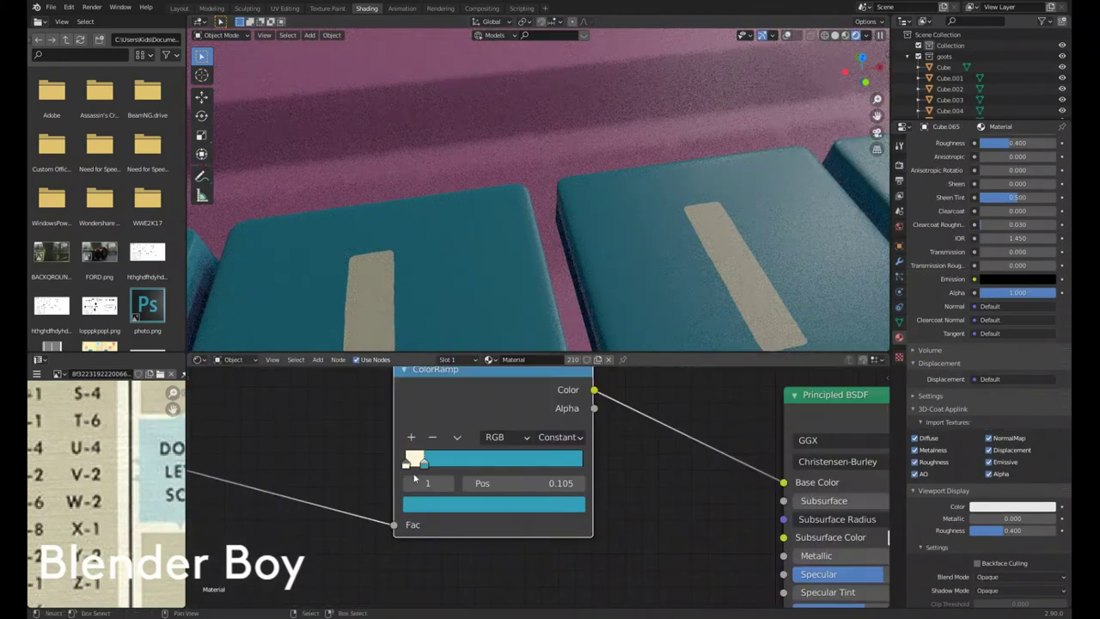
pyautogui.press('Home')
pyautogui.click(463, 423)
pyautogui.scroll(3, 614, 458)
pyautogui.hotkey('shift', 'a')
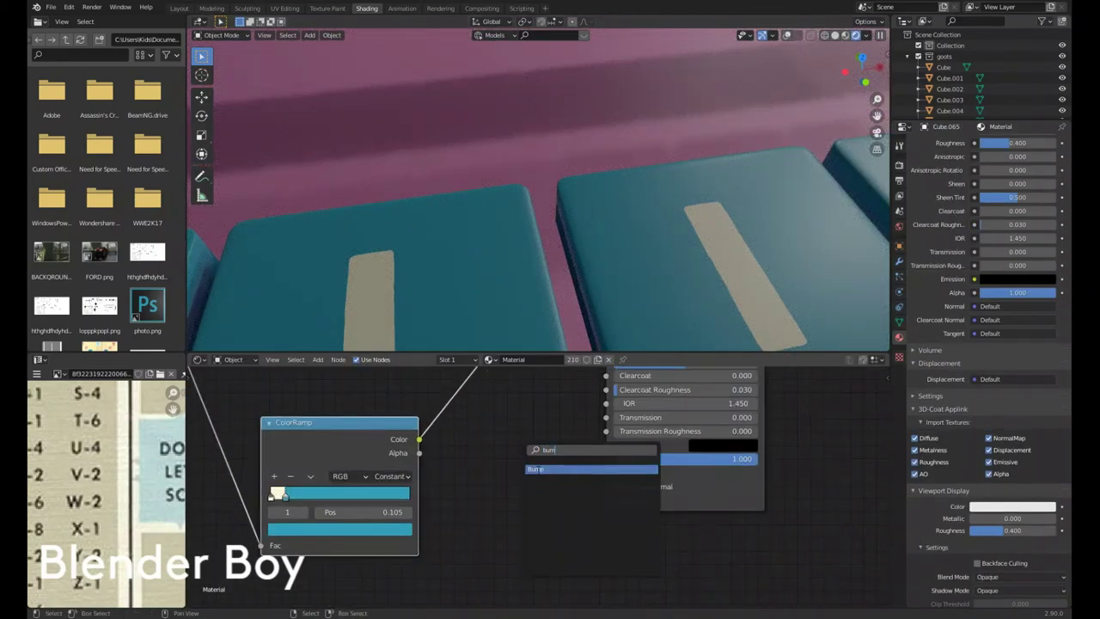
pyautogui.press('Return')
pyautogui.hotkey('shift', 'a')
pyautogui.write('mix')
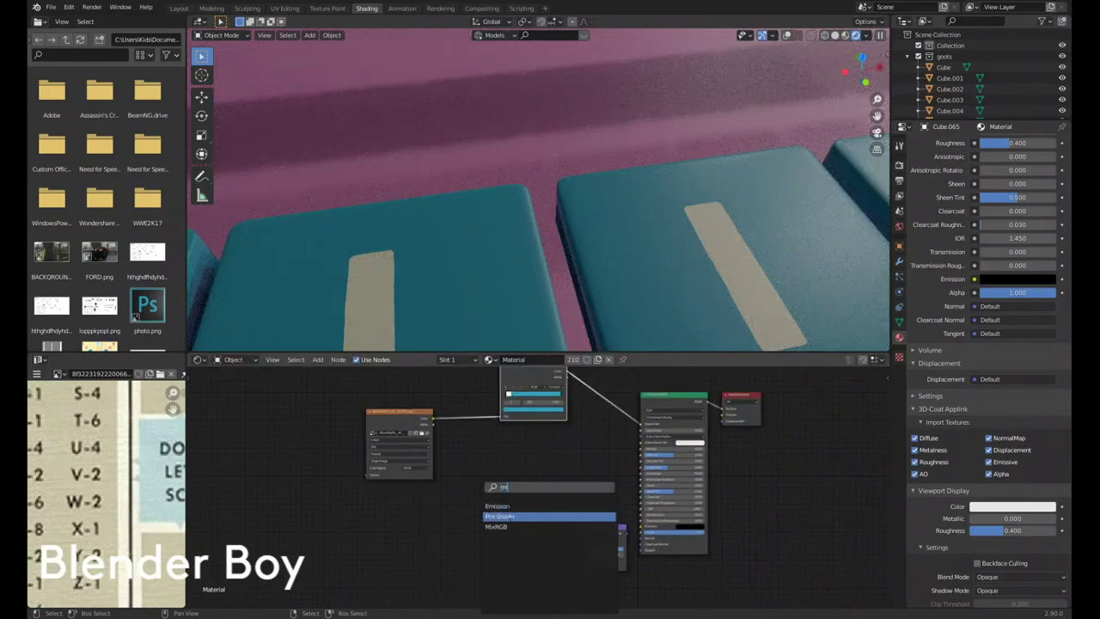
pyautogui.press('Return')
pyautogui.click(488, 511)
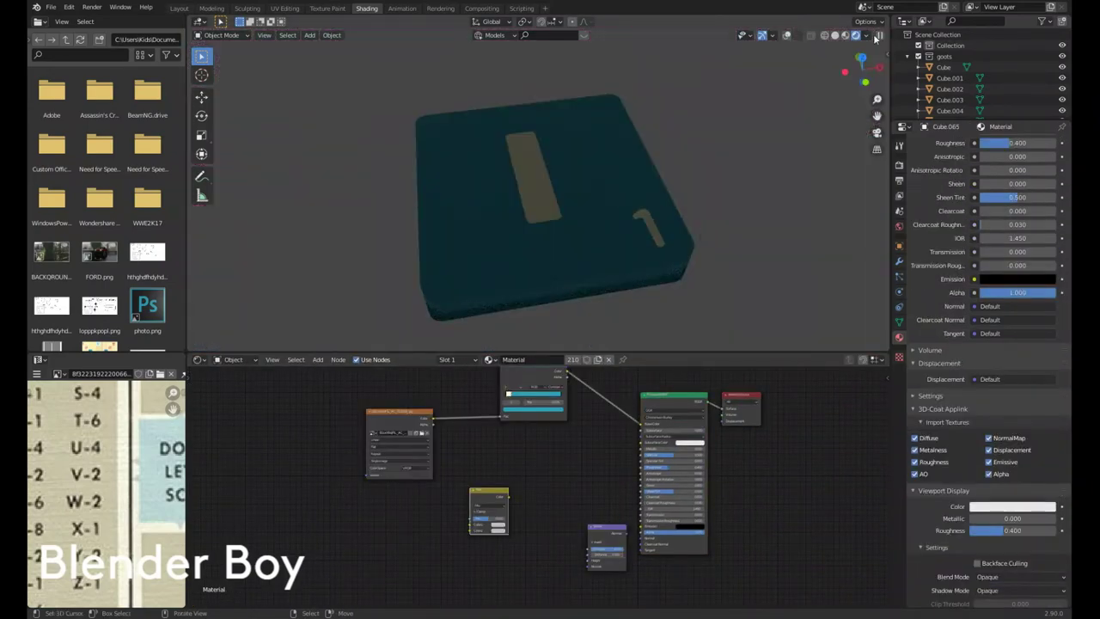
# Step: Add a Noise Texture, set the mix node to Add and connect it to the Bump node
pyautogui.click(827, 99)
pyautogui.scroll(1, 516, 473)
pyautogui.moveTo(452, 490); pyautogui.dragTo(559, 477)
pyautogui.moveTo(442, 378); pyautogui.dragTo(345, 522)
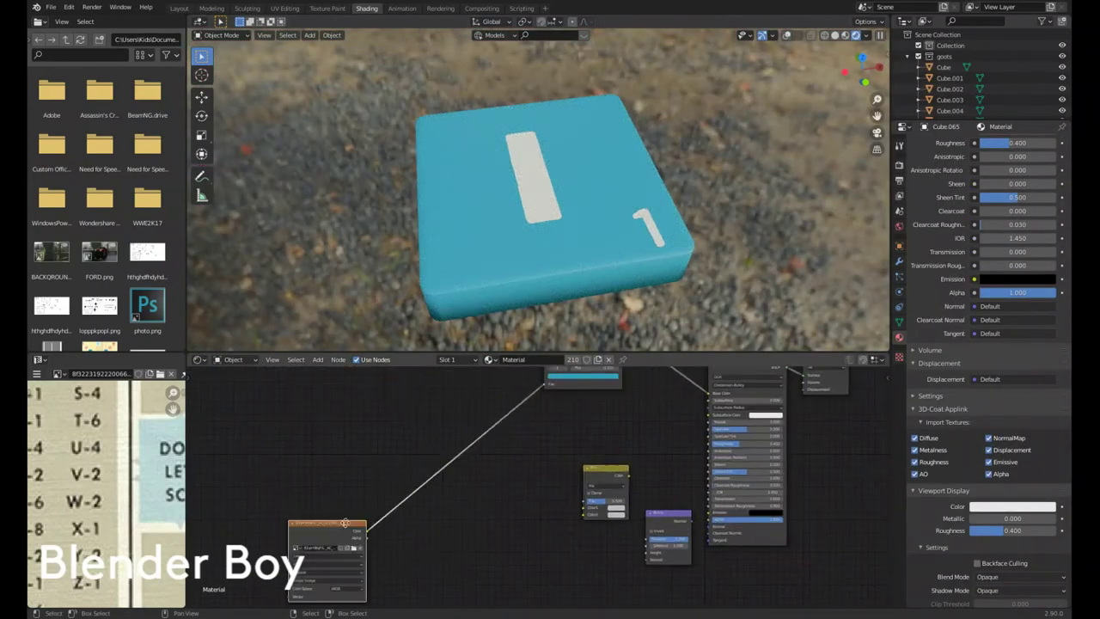
pyautogui.press('Return')
pyautogui.scroll(2, 245, 460)
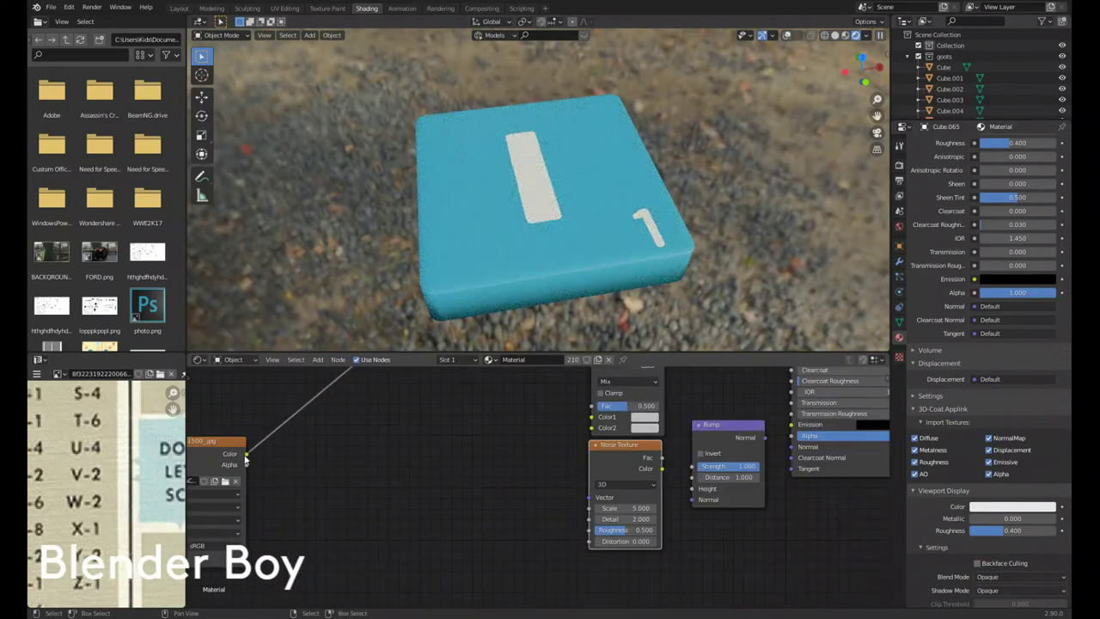
pyautogui.click(436, 464)
pyautogui.scroll(1, 556, 504)
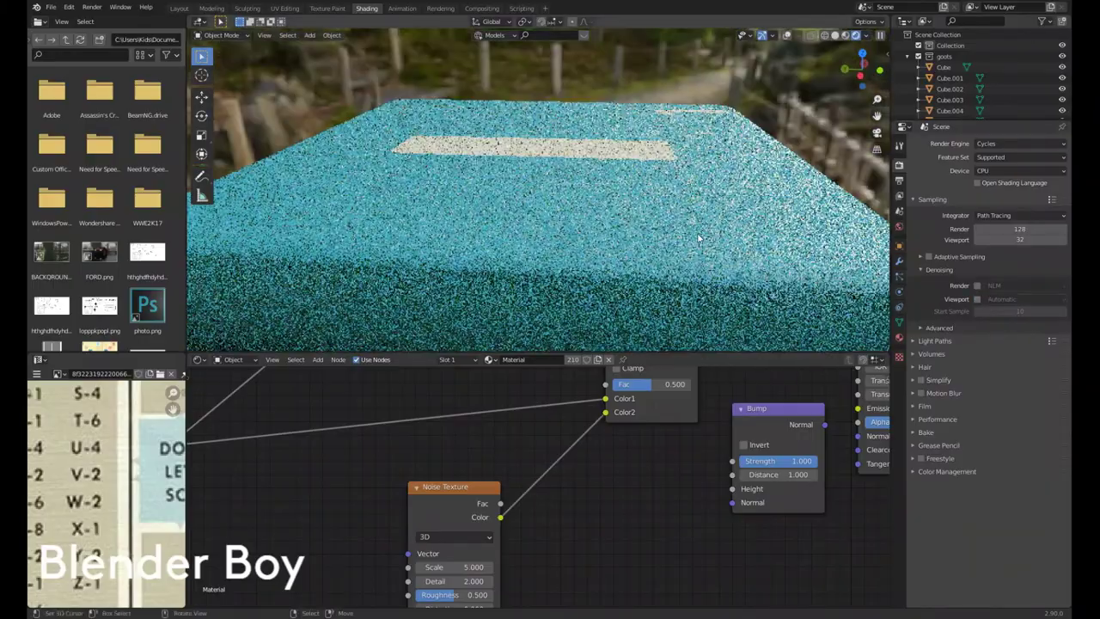
pyautogui.click(495, 468)
pyautogui.click(478, 488)
pyautogui.click(478, 398)
pyautogui.moveTo(516, 471); pyautogui.dragTo(616, 522)
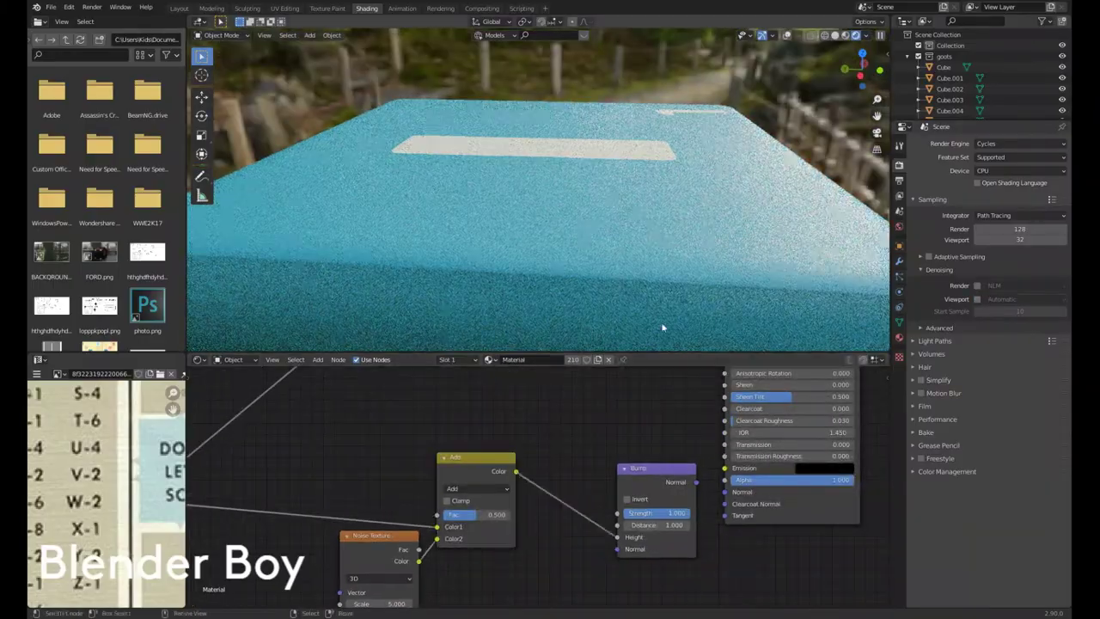
pyautogui.moveTo(662, 327); pyautogui.dragTo(602, 258, button='middle')
pyautogui.scroll(2, 602, 258)
pyautogui.moveTo(378, 550); pyautogui.dragTo(612, 499)
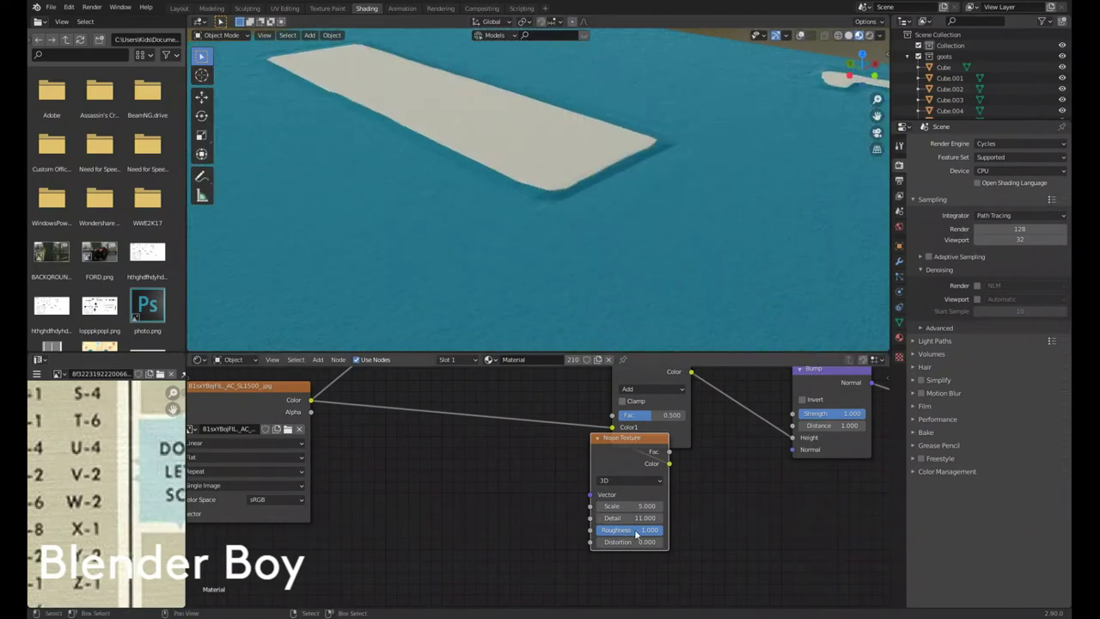
# Step: Set noise Scale to 50, add coordinate and mapping nodes, and lower bump strength to 0.142
pyautogui.write('10')
pyautogui.press('Return')
pyautogui.scroll(2, 679, 509)
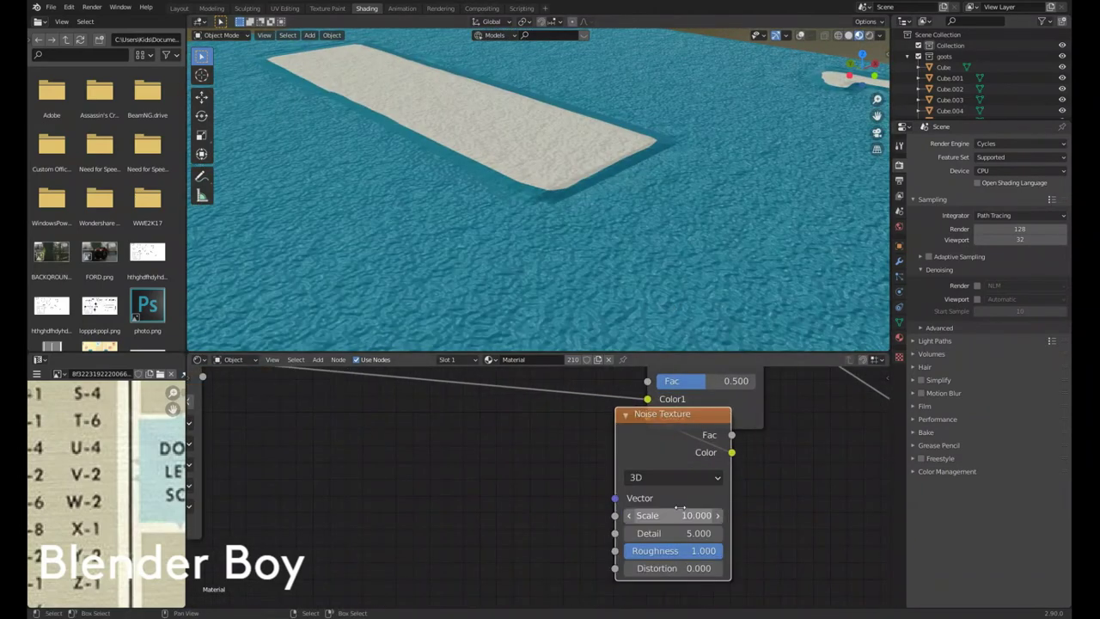
pyautogui.press('Return')
pyautogui.scroll(-5, 674, 259)
pyautogui.scroll(3, 454, 242)
pyautogui.scroll(4, 454, 242)
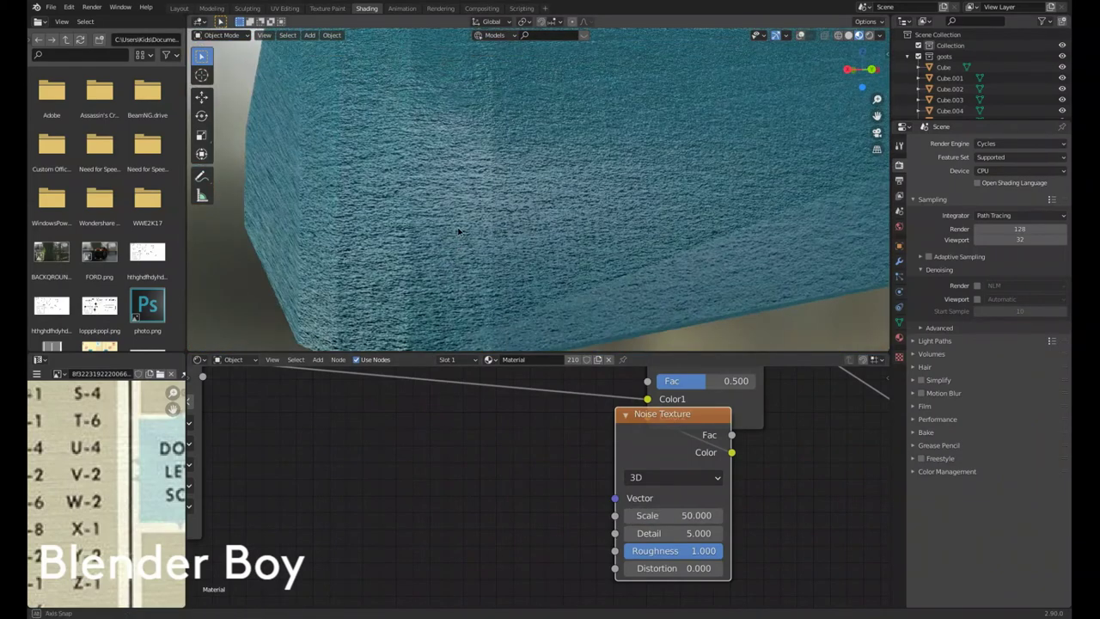
pyautogui.hotkey('ctrl', 't')
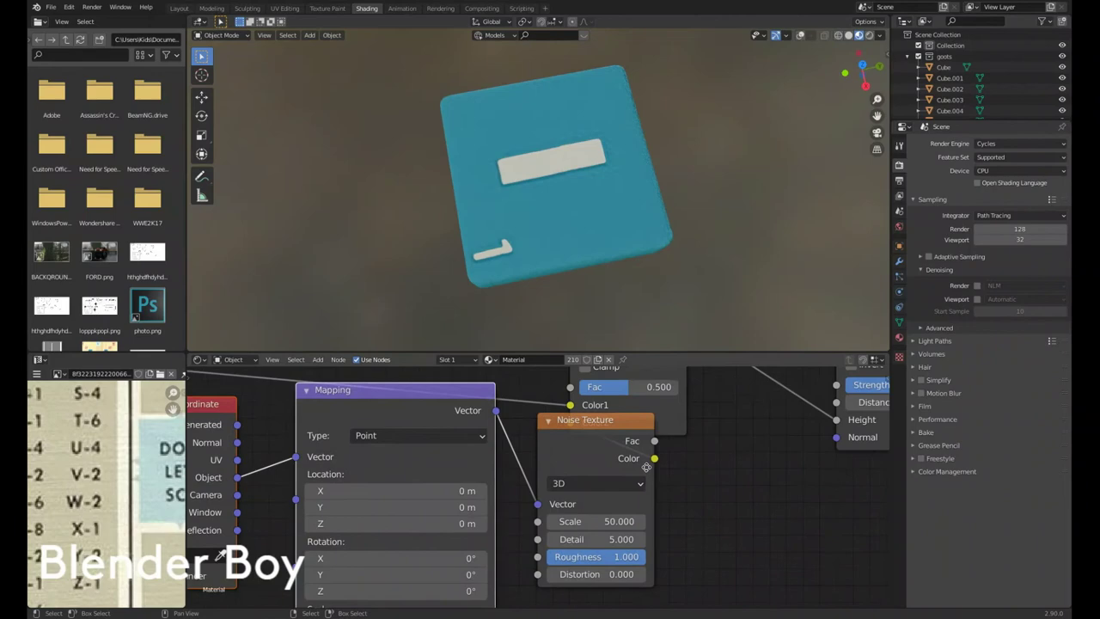
pyautogui.moveTo(654, 424); pyautogui.dragTo(565, 424, button='middle')
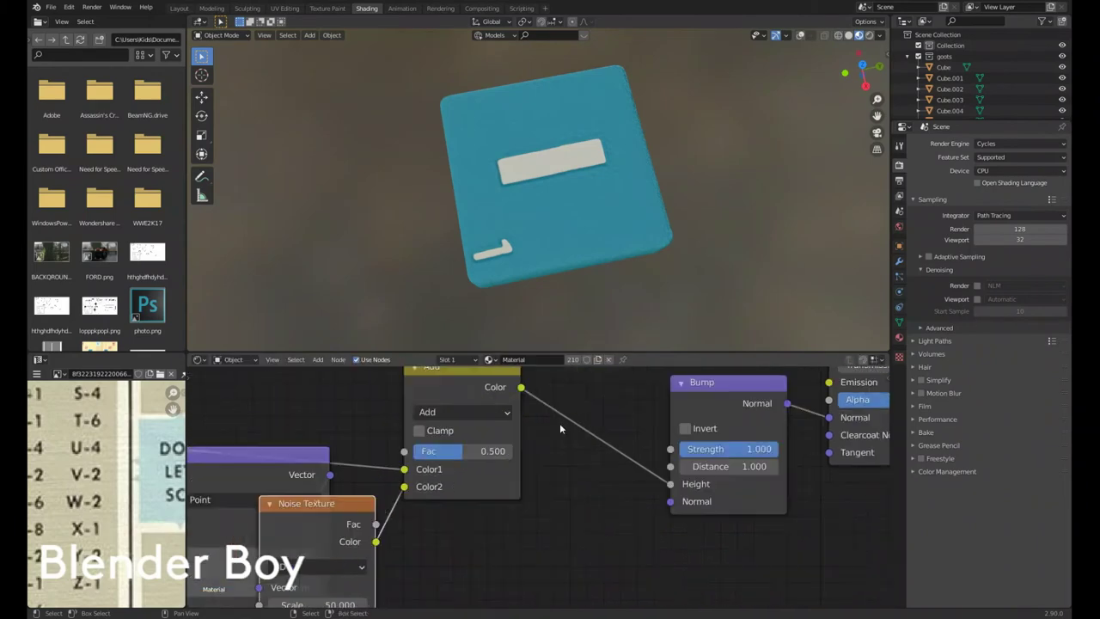
pyautogui.scroll(3, 567, 439)
pyautogui.moveTo(574, 453); pyautogui.dragTo(516, 453)
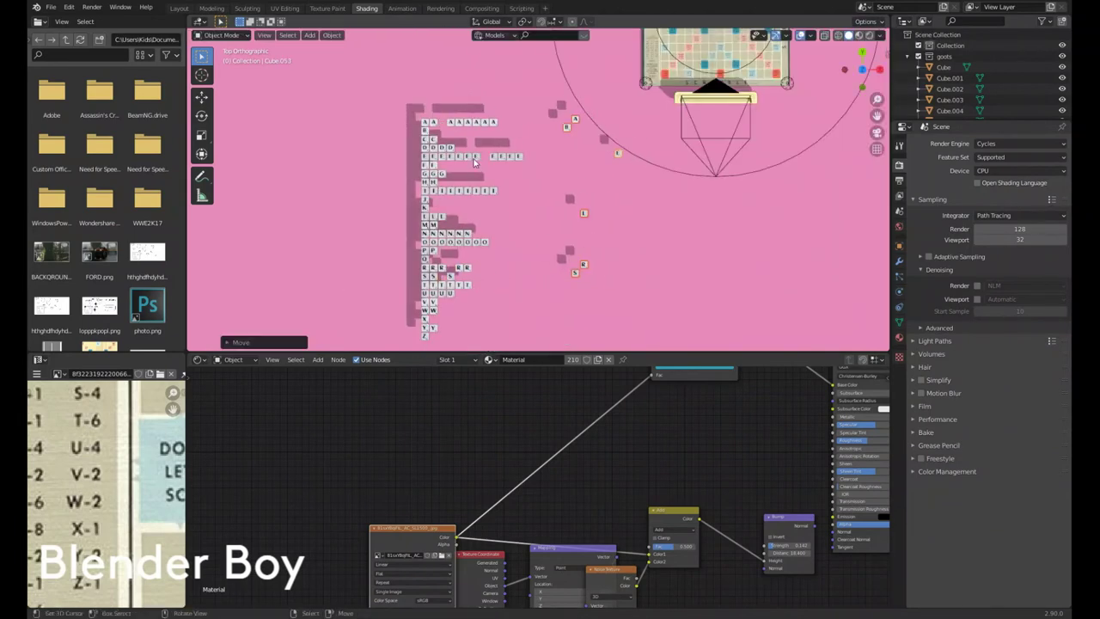
# Step: Reposition the L and A tiles beside the R tile in the row
pyautogui.keyDown('shift'); pyautogui.click(584, 265); pyautogui.keyUp('shift')
pyautogui.keyDown('shift'); pyautogui.click(584, 213); pyautogui.keyUp('shift')
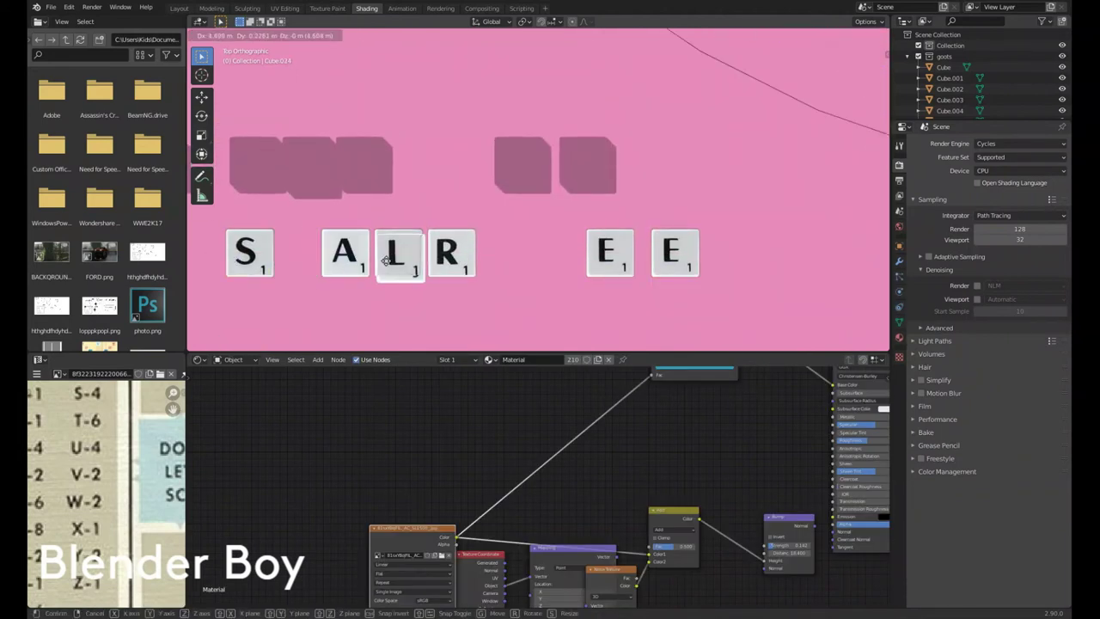
pyautogui.click(394, 272)
pyautogui.click(344, 253)
pyautogui.press('g')
pyautogui.press('x')
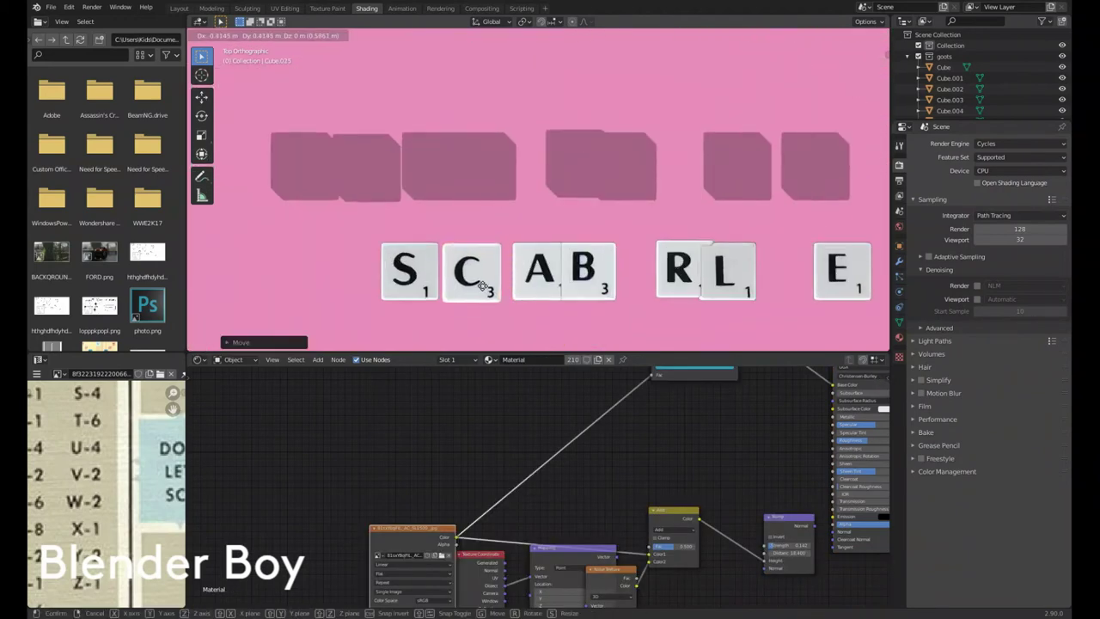
pyautogui.click(527, 251)
# Step: Move the B tile into the row and duplicate it for the second B
pyautogui.click(584, 271)
pyautogui.press('g')
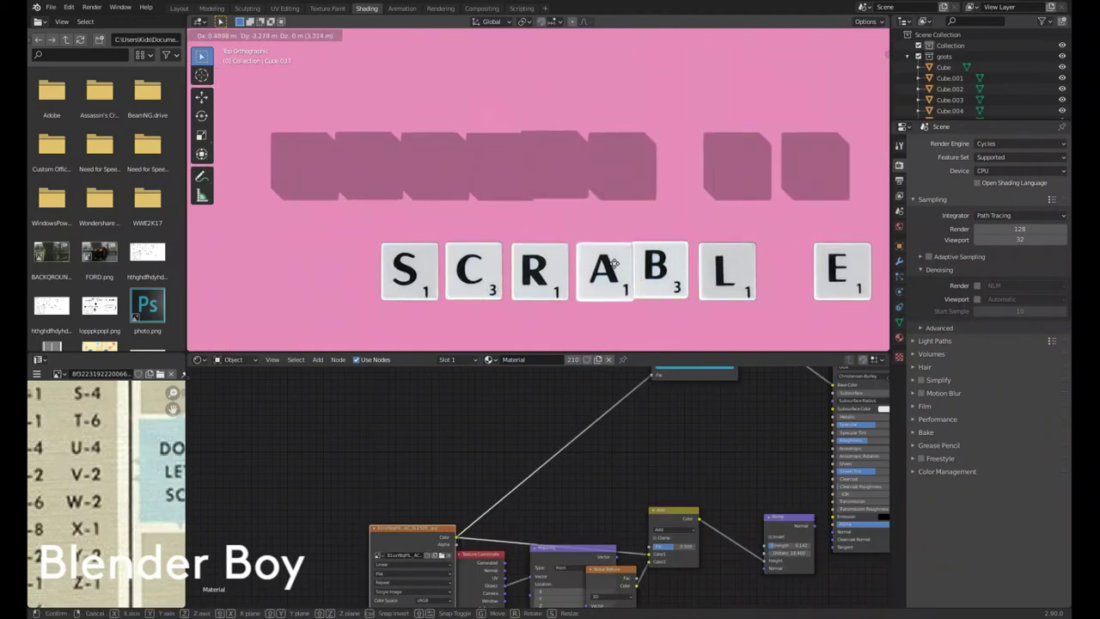
pyautogui.click(588, 269)
pyautogui.scroll(1, 568, 271)
pyautogui.scroll(2, 539, 272)
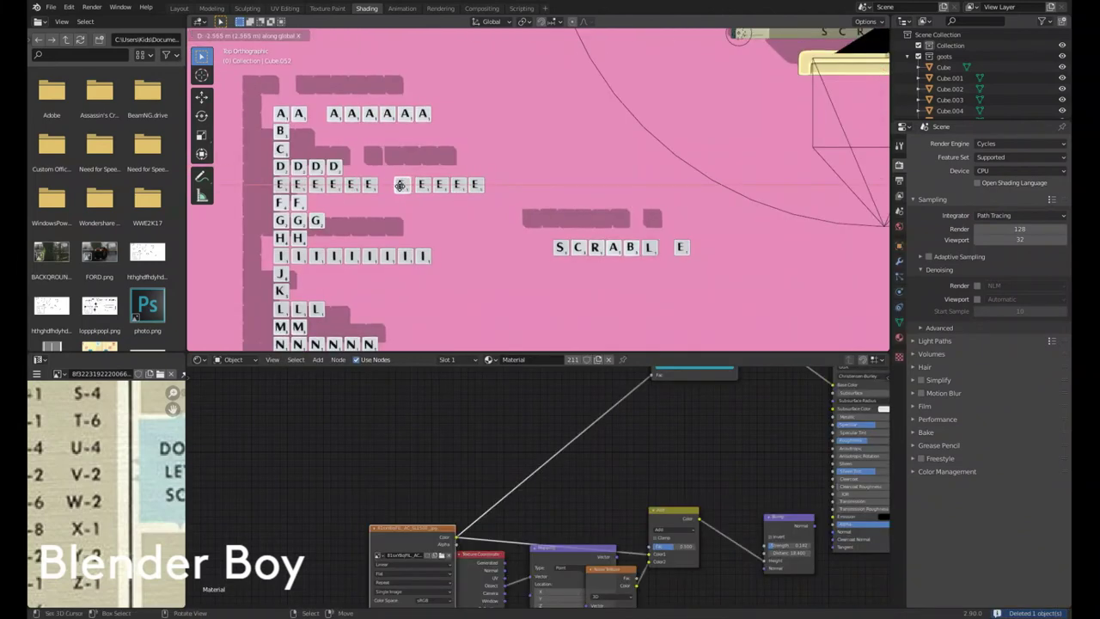
pyautogui.click(717, 266)
pyautogui.scroll(2, 639, 263)
pyautogui.scroll(3, 567, 216)
pyautogui.hotkey('shift', 'd')
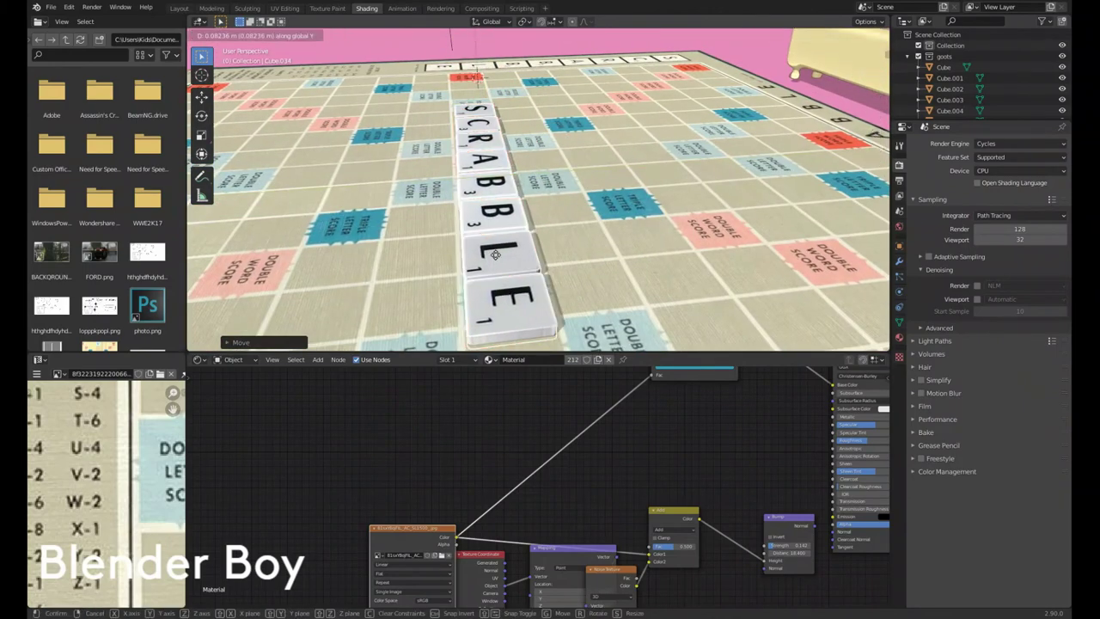
# Step: In top view, zoom in and slide the C tile left
pyautogui.press('KP_7')
pyautogui.scroll(4, 503, 239)
pyautogui.scroll(2, 503, 238)
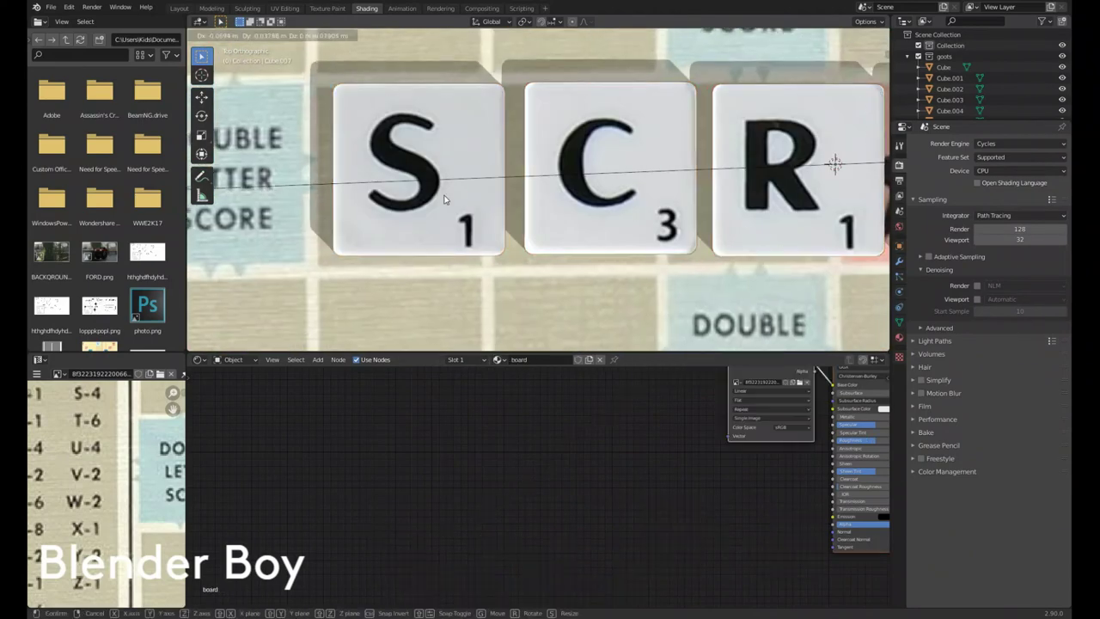
pyautogui.press('g')
pyautogui.click(383, 198)
# Step: Pan along the row and slide the S tile left
pyautogui.keyDown('shift'); pyautogui.moveTo(778, 216); pyautogui.dragTo(583, 216, button='middle'); pyautogui.keyUp('shift')
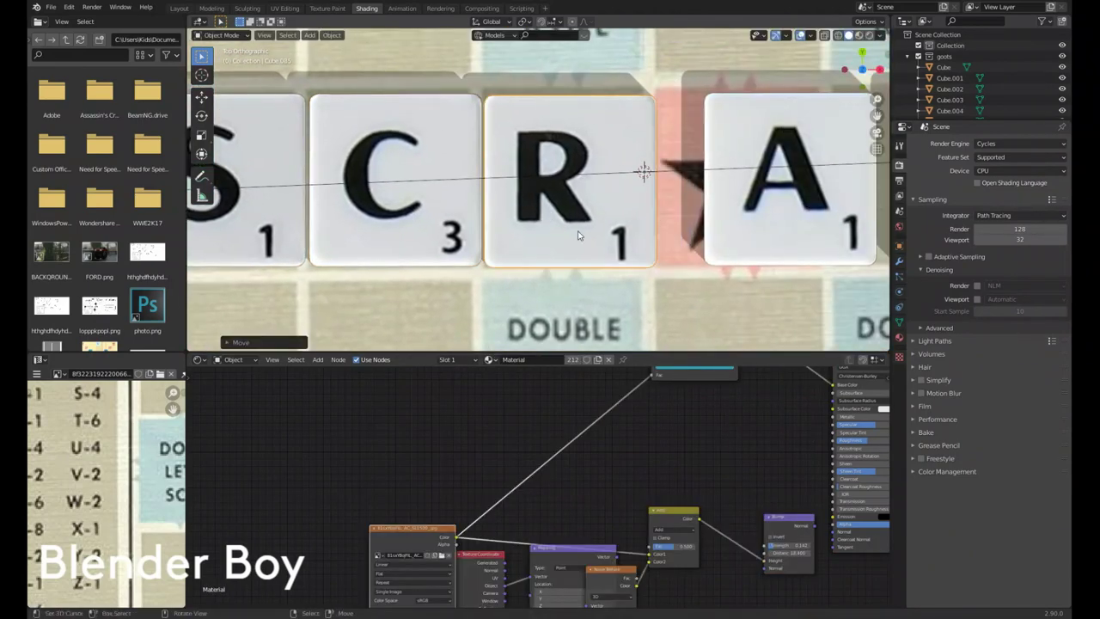
pyautogui.scroll(-4, 577, 235)
pyautogui.click(662, 263)
pyautogui.press('s')
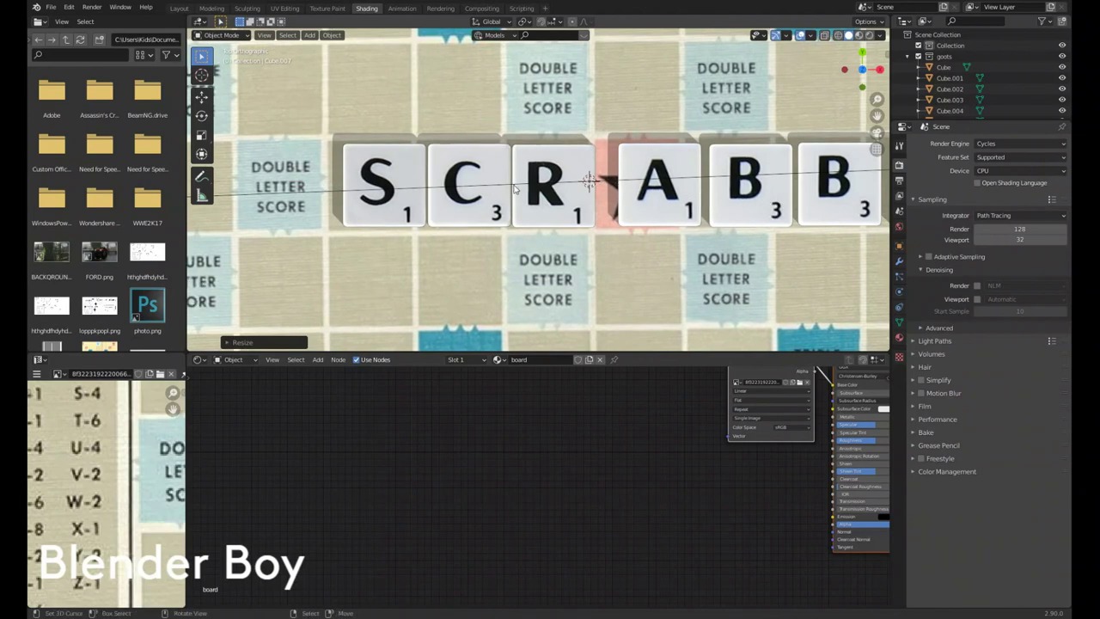
pyautogui.click(378, 199)
pyautogui.press('g')
# Step: Slide the C and A tiles left to close their gaps
pyautogui.click(481, 187)
pyautogui.press('g')
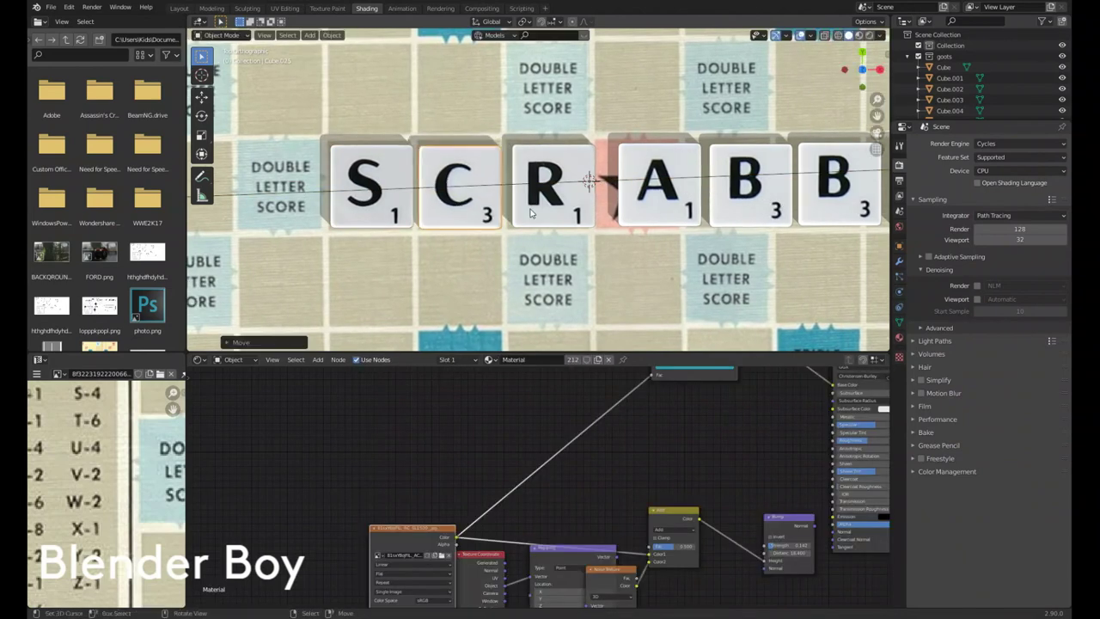
pyautogui.click(653, 216)
pyautogui.press('g')
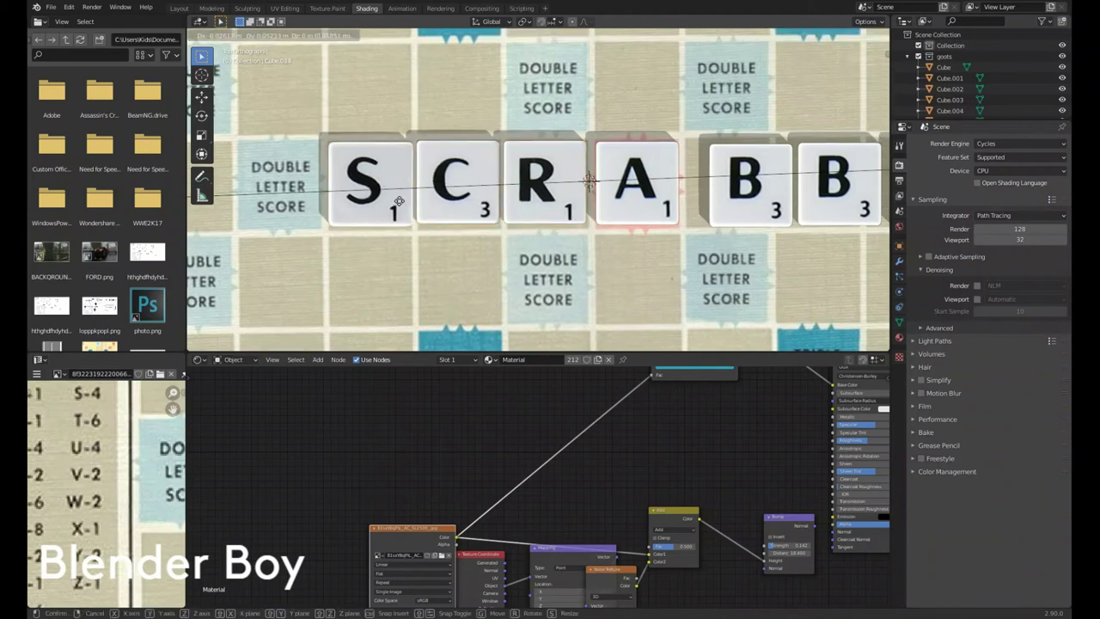
# Step: Re-space the first B tile and the next tile by sliding them left
pyautogui.keyDown('shift'); pyautogui.moveTo(472, 214); pyautogui.dragTo(312, 240, button='middle'); pyautogui.keyUp('shift')
pyautogui.click(587, 211)
pyautogui.press('g')
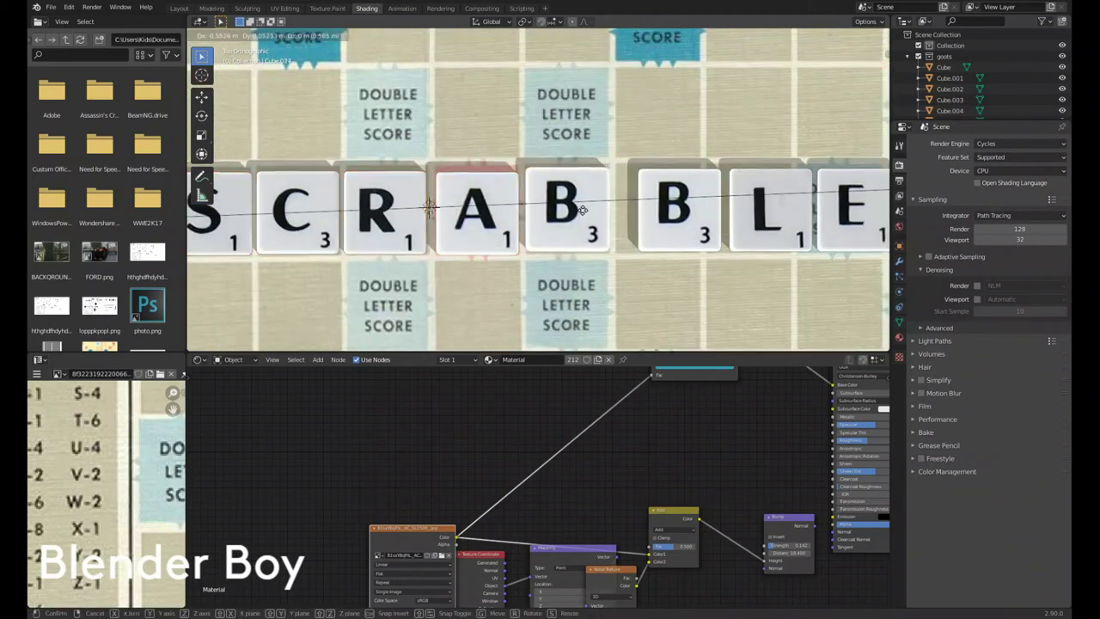
pyautogui.click(673, 217)
pyautogui.click(686, 231)
pyautogui.press('g')
pyautogui.click(666, 230)
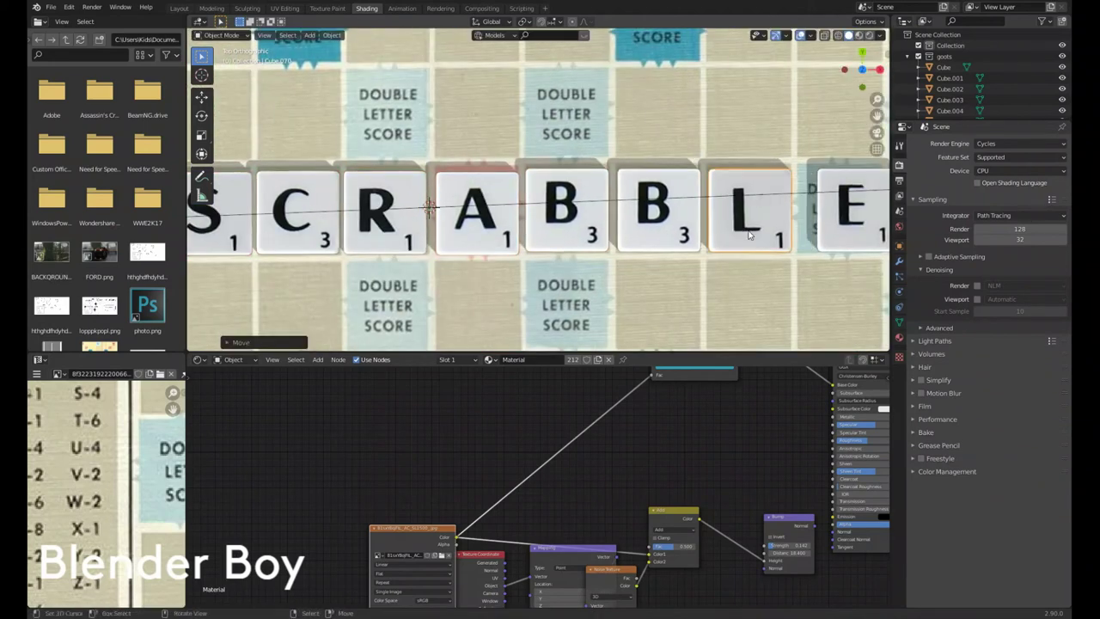
# Step: Reposition the E tile, then move the selected tiles together into their final even row
pyautogui.keyDown('shift'); pyautogui.moveTo(756, 232); pyautogui.dragTo(650, 232, button='middle'); pyautogui.keyUp('shift')
pyautogui.click(752, 228)
pyautogui.press('g')
pyautogui.click(753, 227)
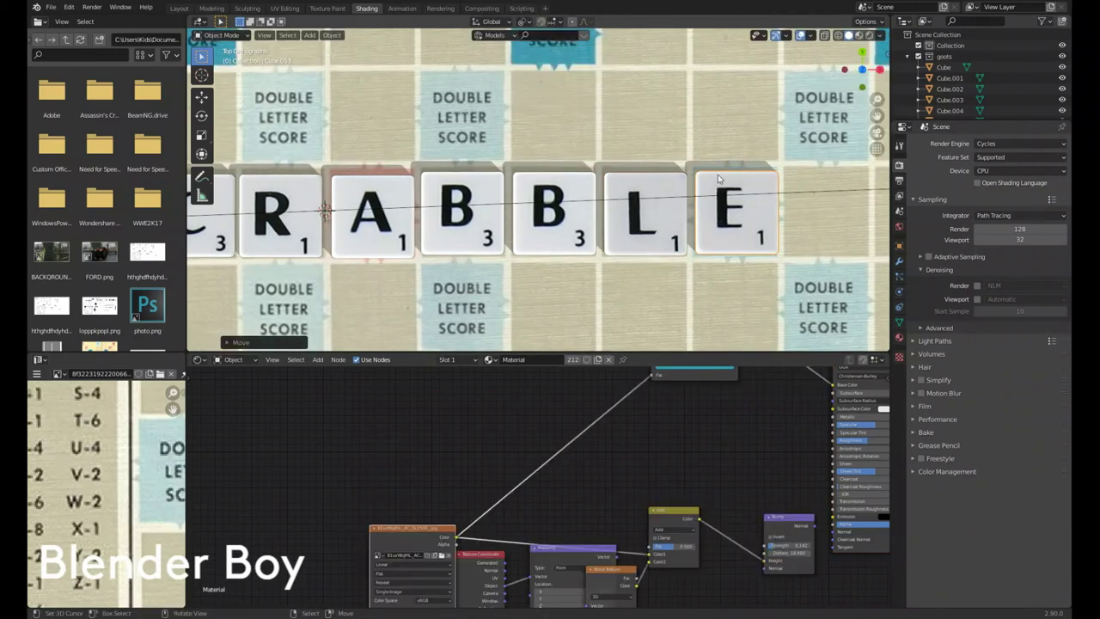
pyautogui.scroll(-1, 753, 227)
pyautogui.keyDown('shift'); pyautogui.moveTo(276, 228); pyautogui.dragTo(423, 228, button='middle'); pyautogui.keyUp('shift')
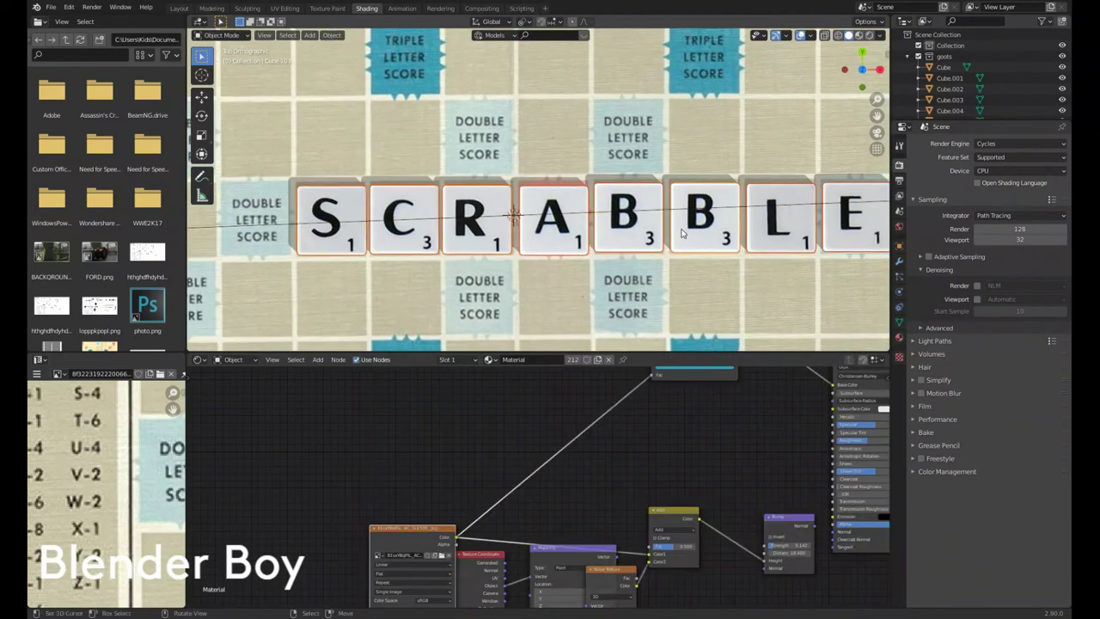
pyautogui.click(733, 155)
pyautogui.press('g')
pyautogui.click(733, 155)
# Step: View the scene through the camera in rendered shading and show the camera's lens settings
pyautogui.click(856, 35)
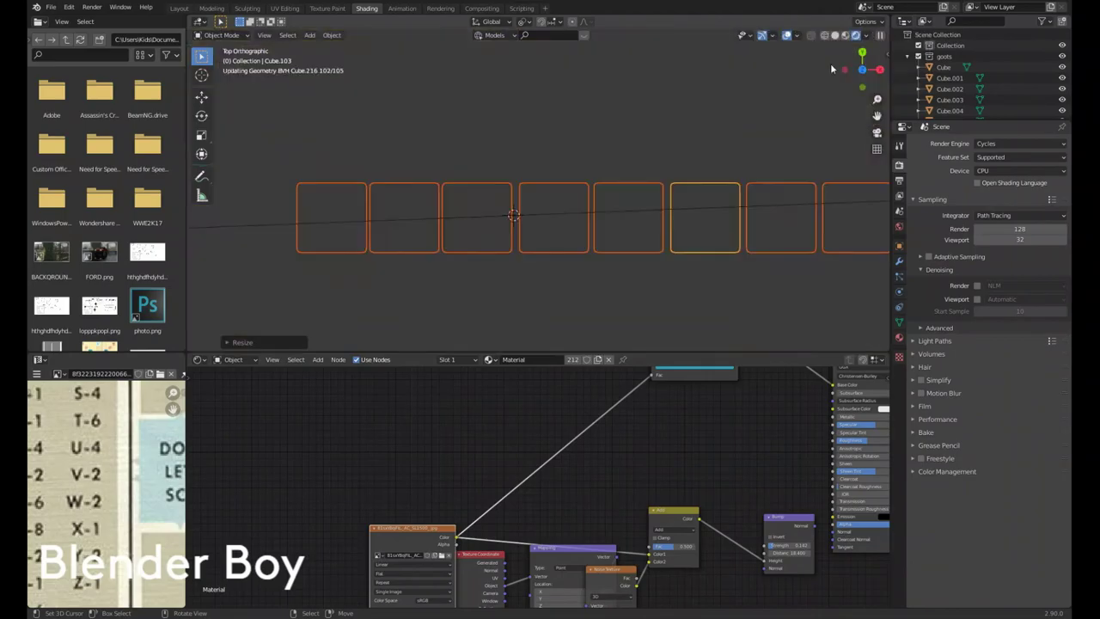
pyautogui.press('KP_0')
pyautogui.click(880, 34)
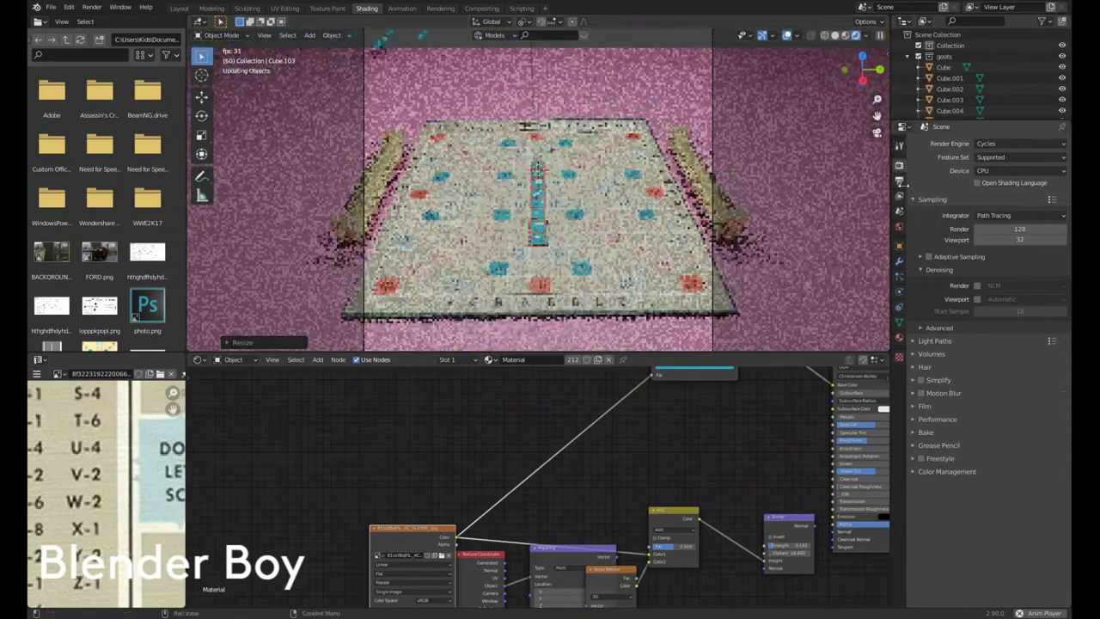
pyautogui.press('Return')
pyautogui.scroll(-5, 954, 101)
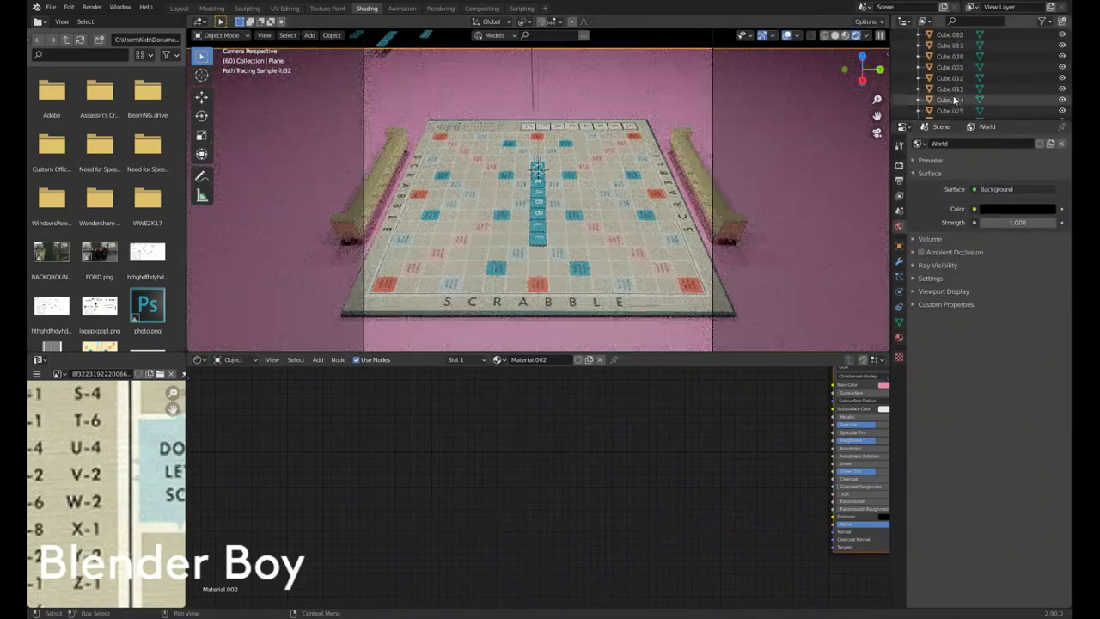
pyautogui.click(960, 60)
pyautogui.scroll(5, 980, 86)
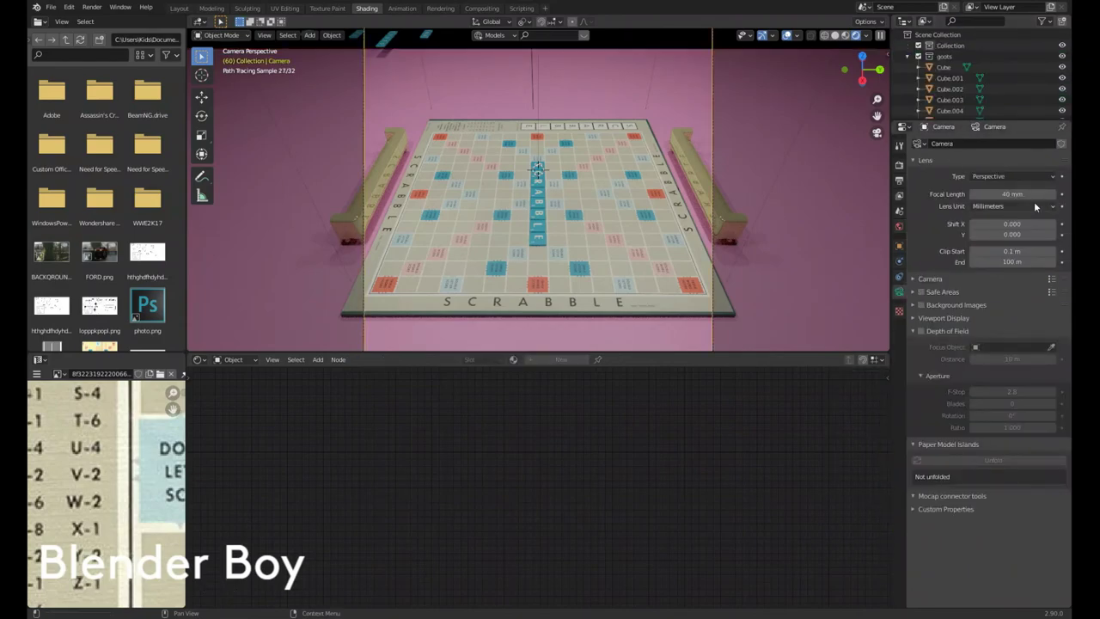
pyautogui.scroll(-3, 494, 83)
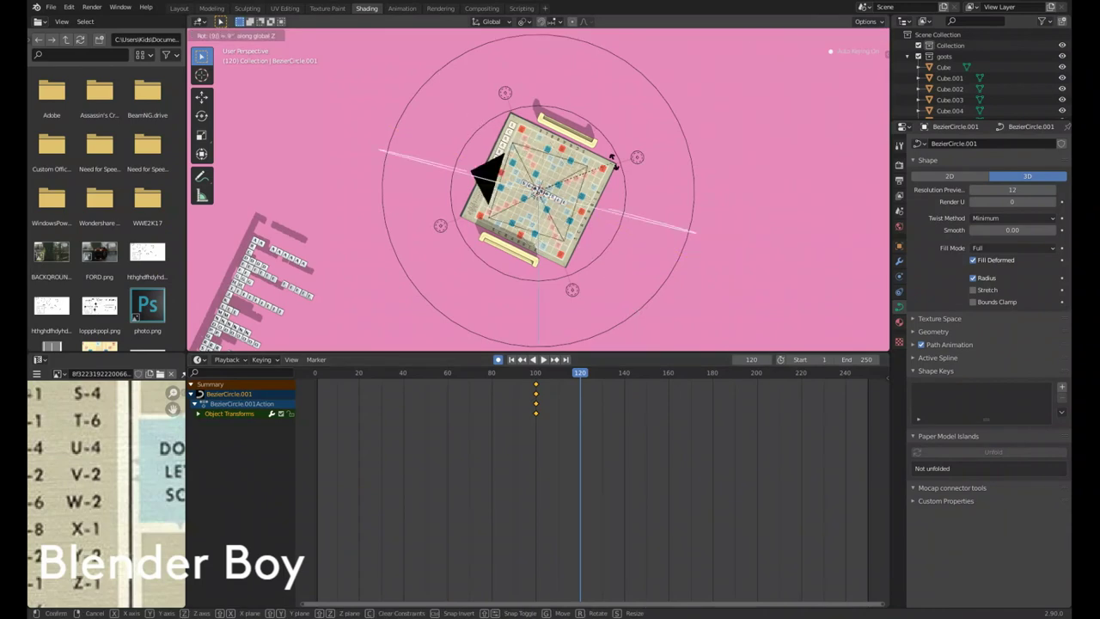
# Step: Select the camera and play and scrub the timeline to review the orbit and focal zoom
pyautogui.press('space')
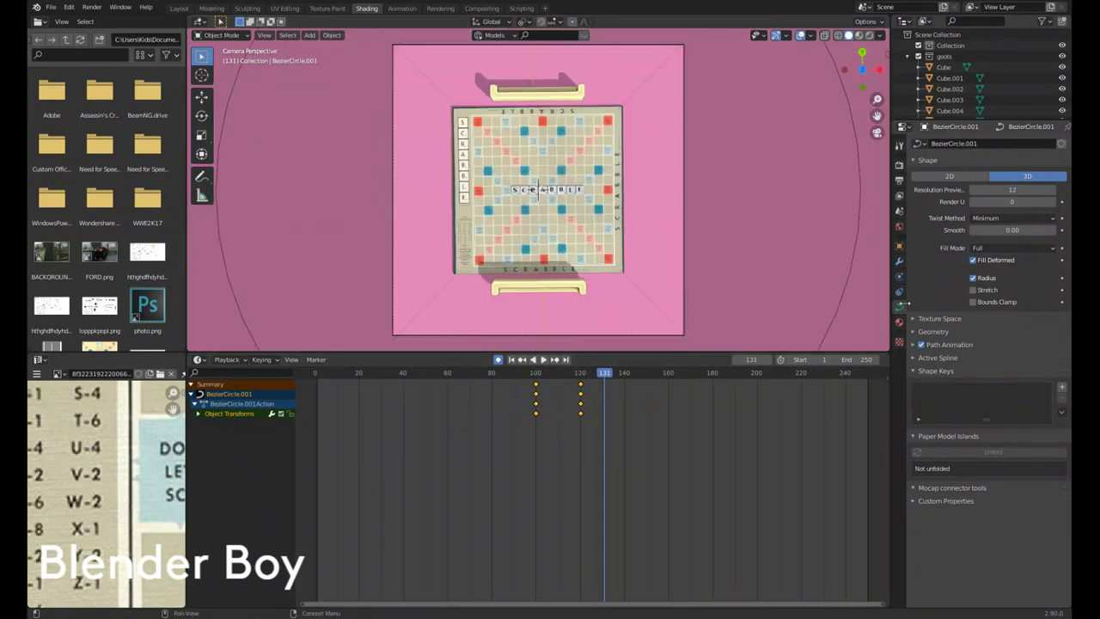
pyautogui.press('a')
pyautogui.click(687, 159)
pyautogui.press('space')
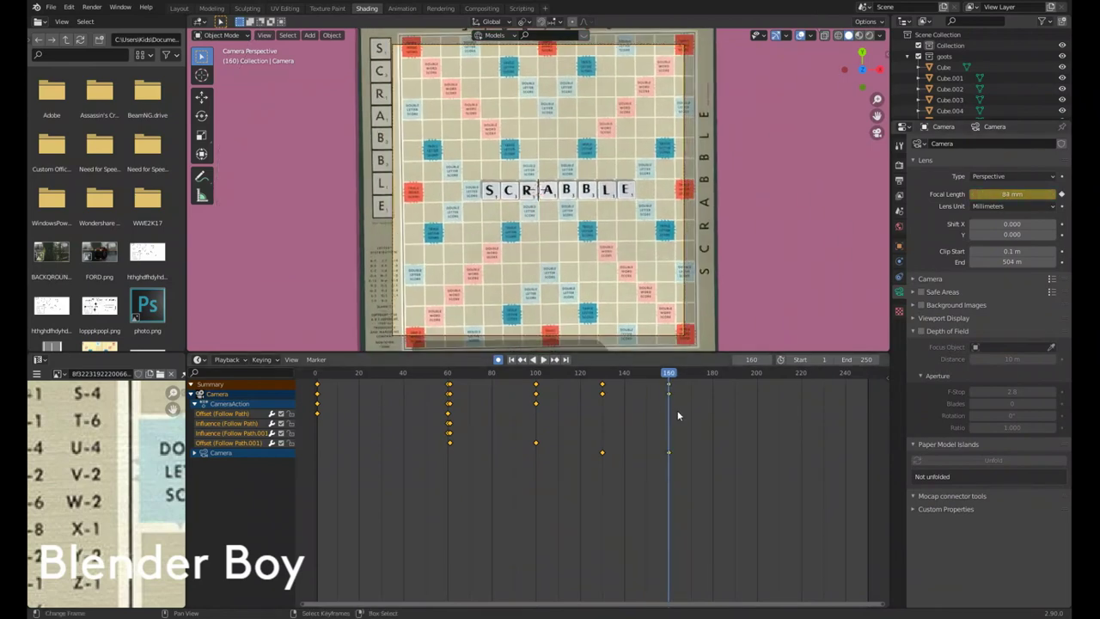
pyautogui.moveTo(667, 391); pyautogui.dragTo(698, 391)
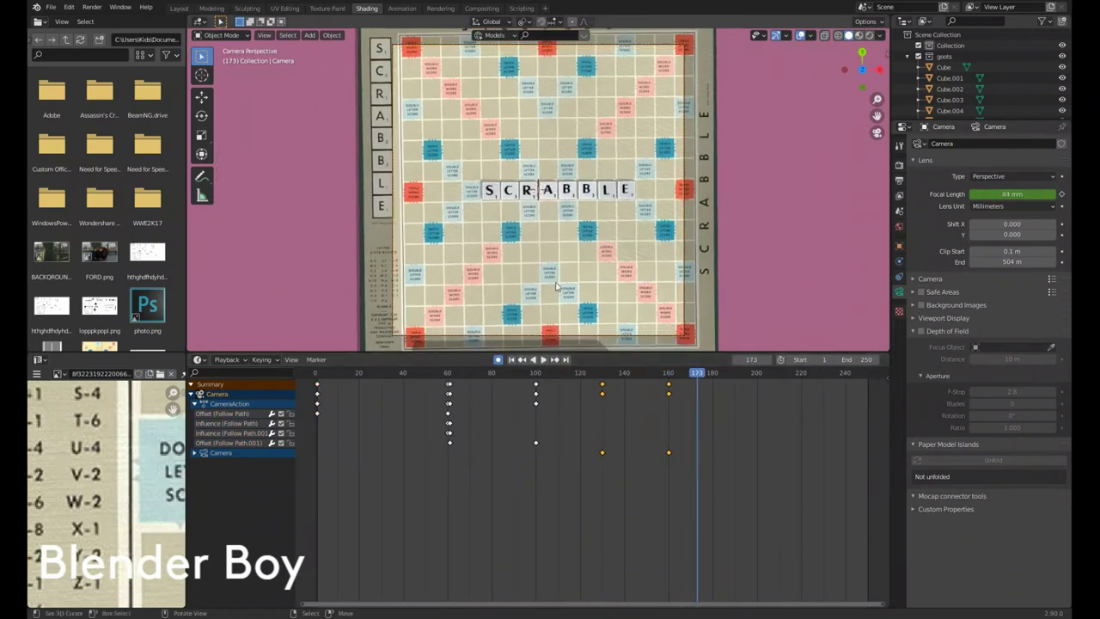